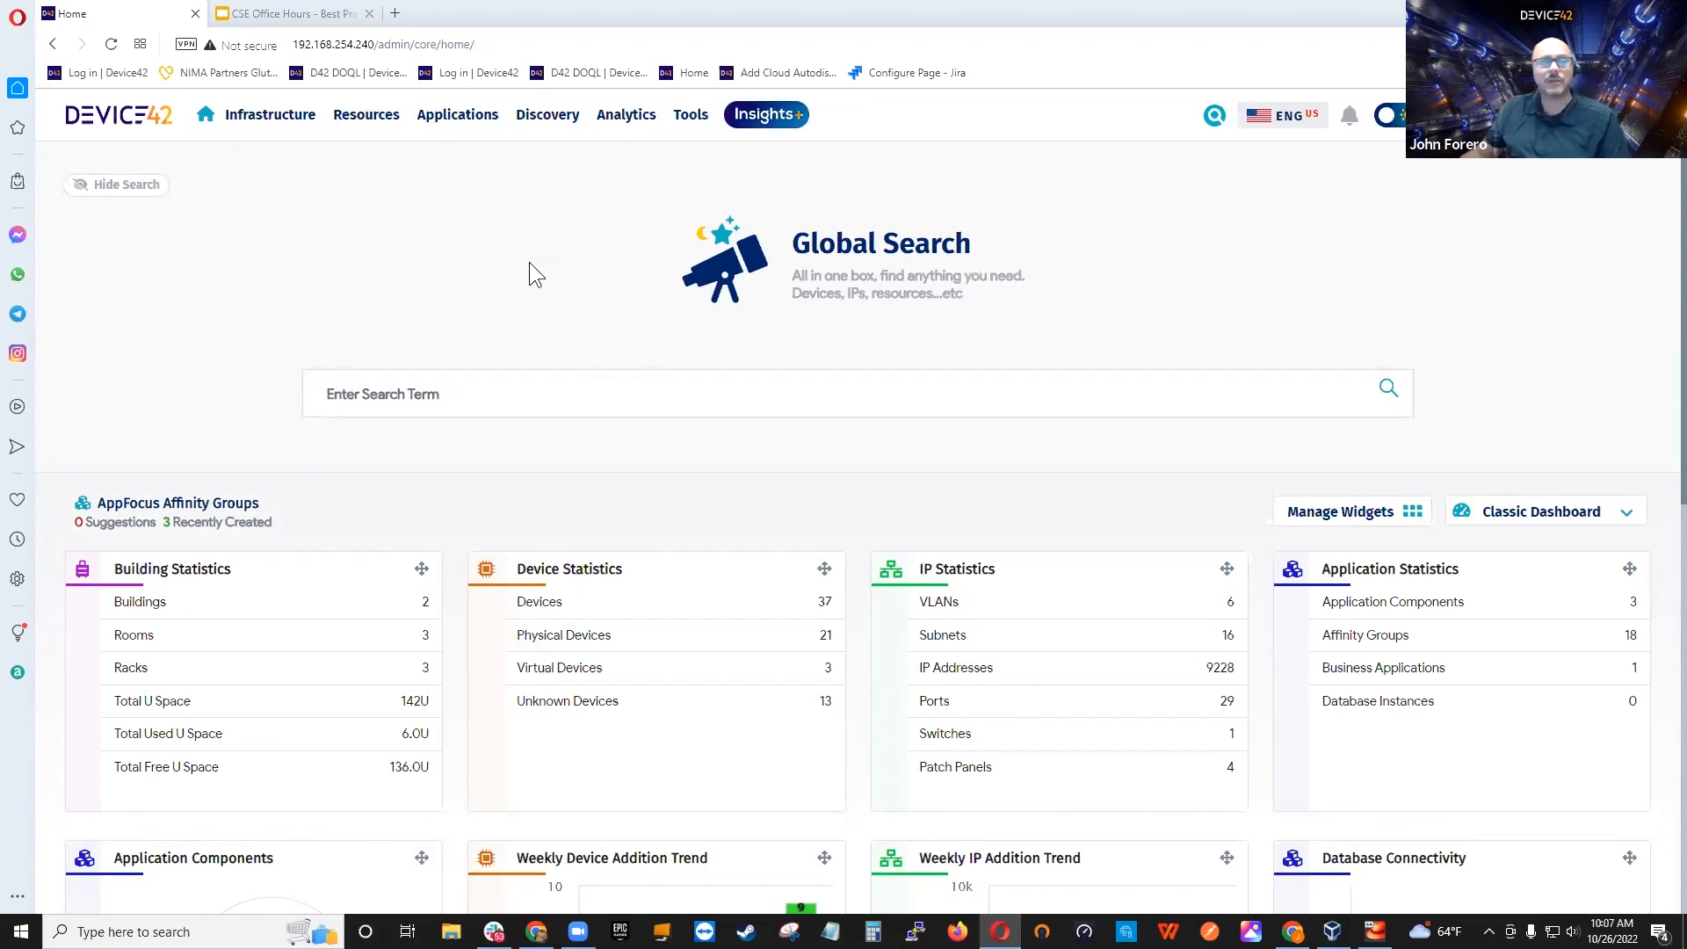
Step: Create and save a new infrastructure tag named webinar1
{"action": "mouse_move", "coordinate": [240, 112]}
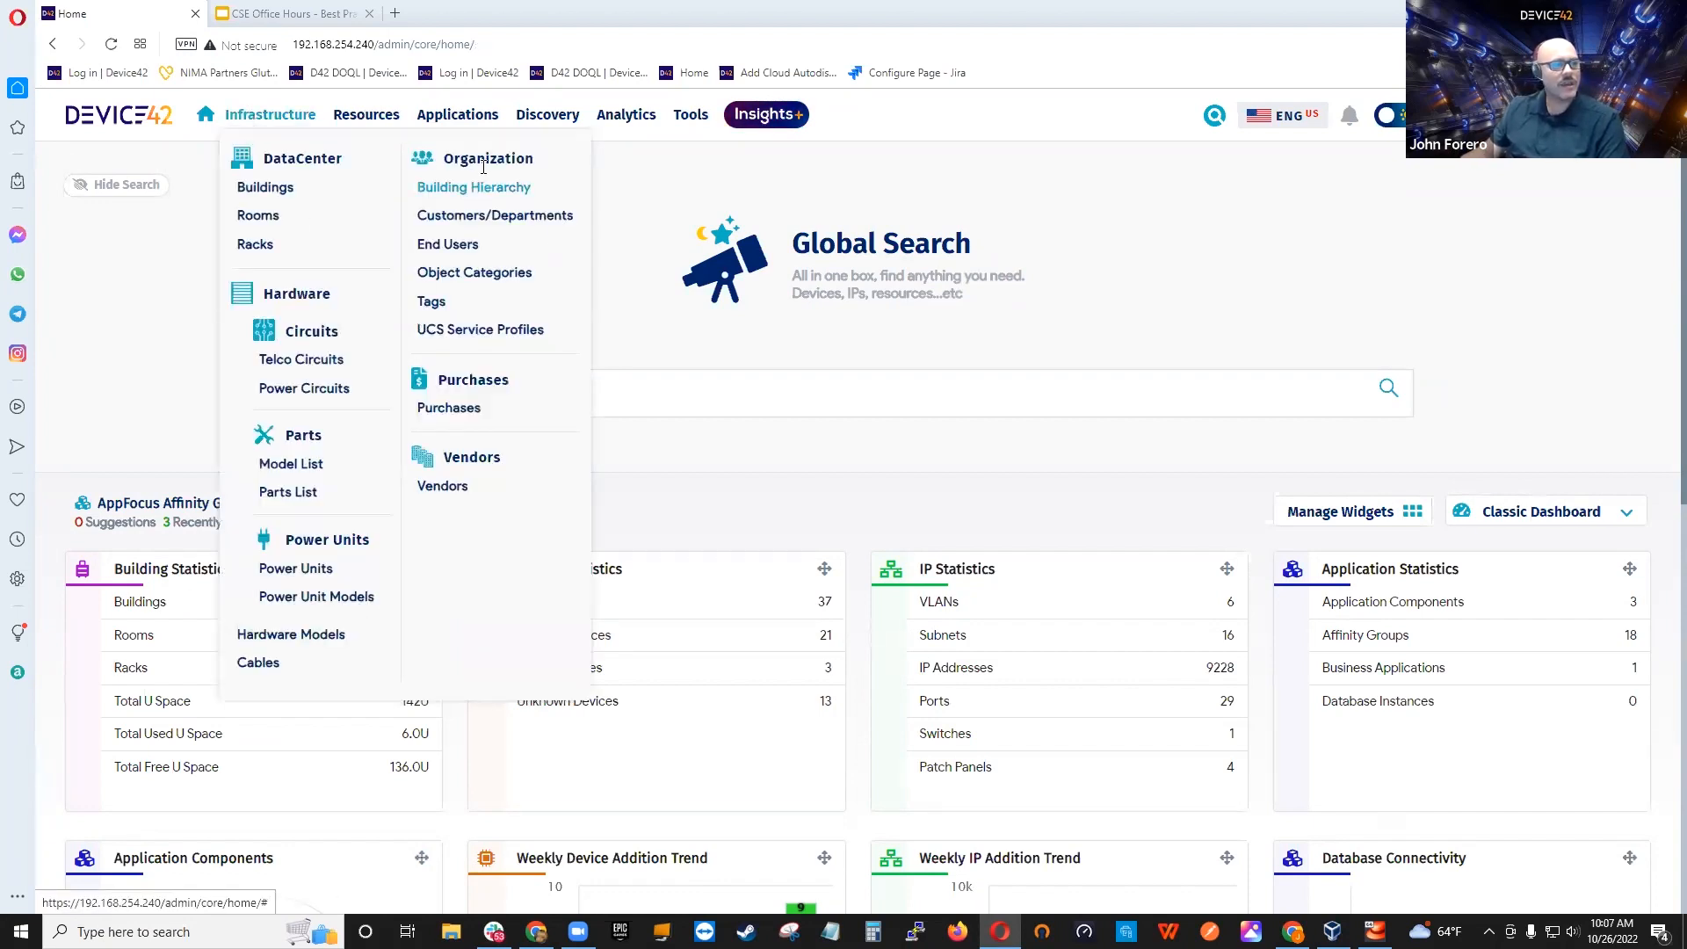
{"action": "left_click", "coordinate": [434, 309]}
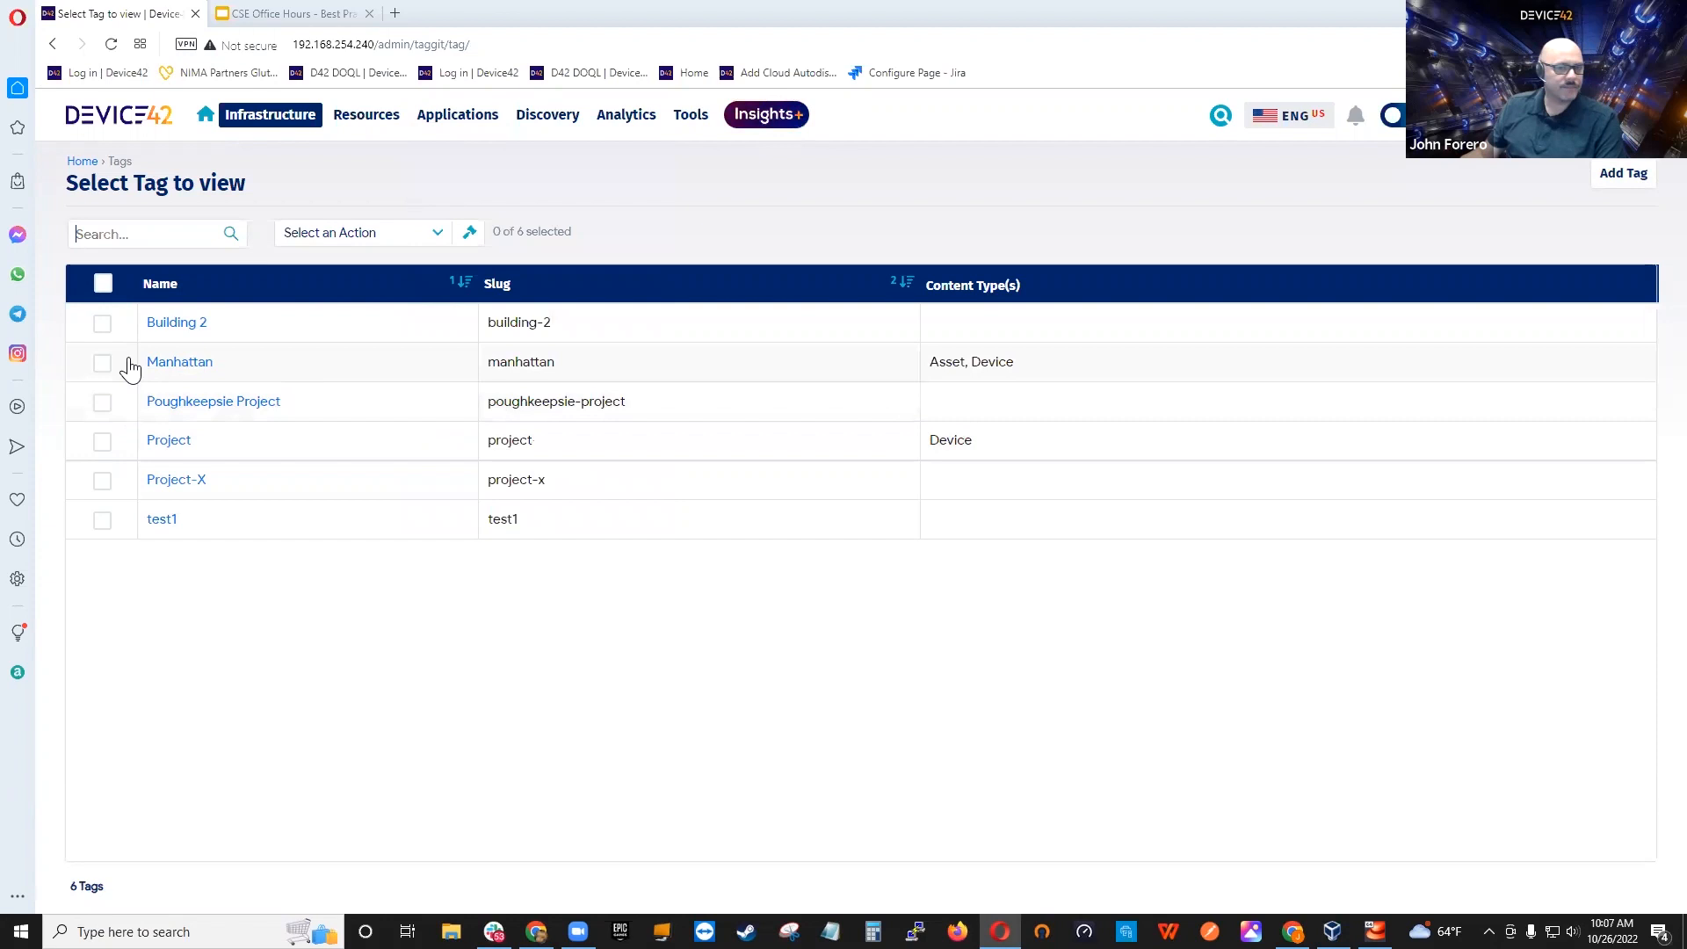
{"action": "left_click", "coordinate": [1633, 175]}
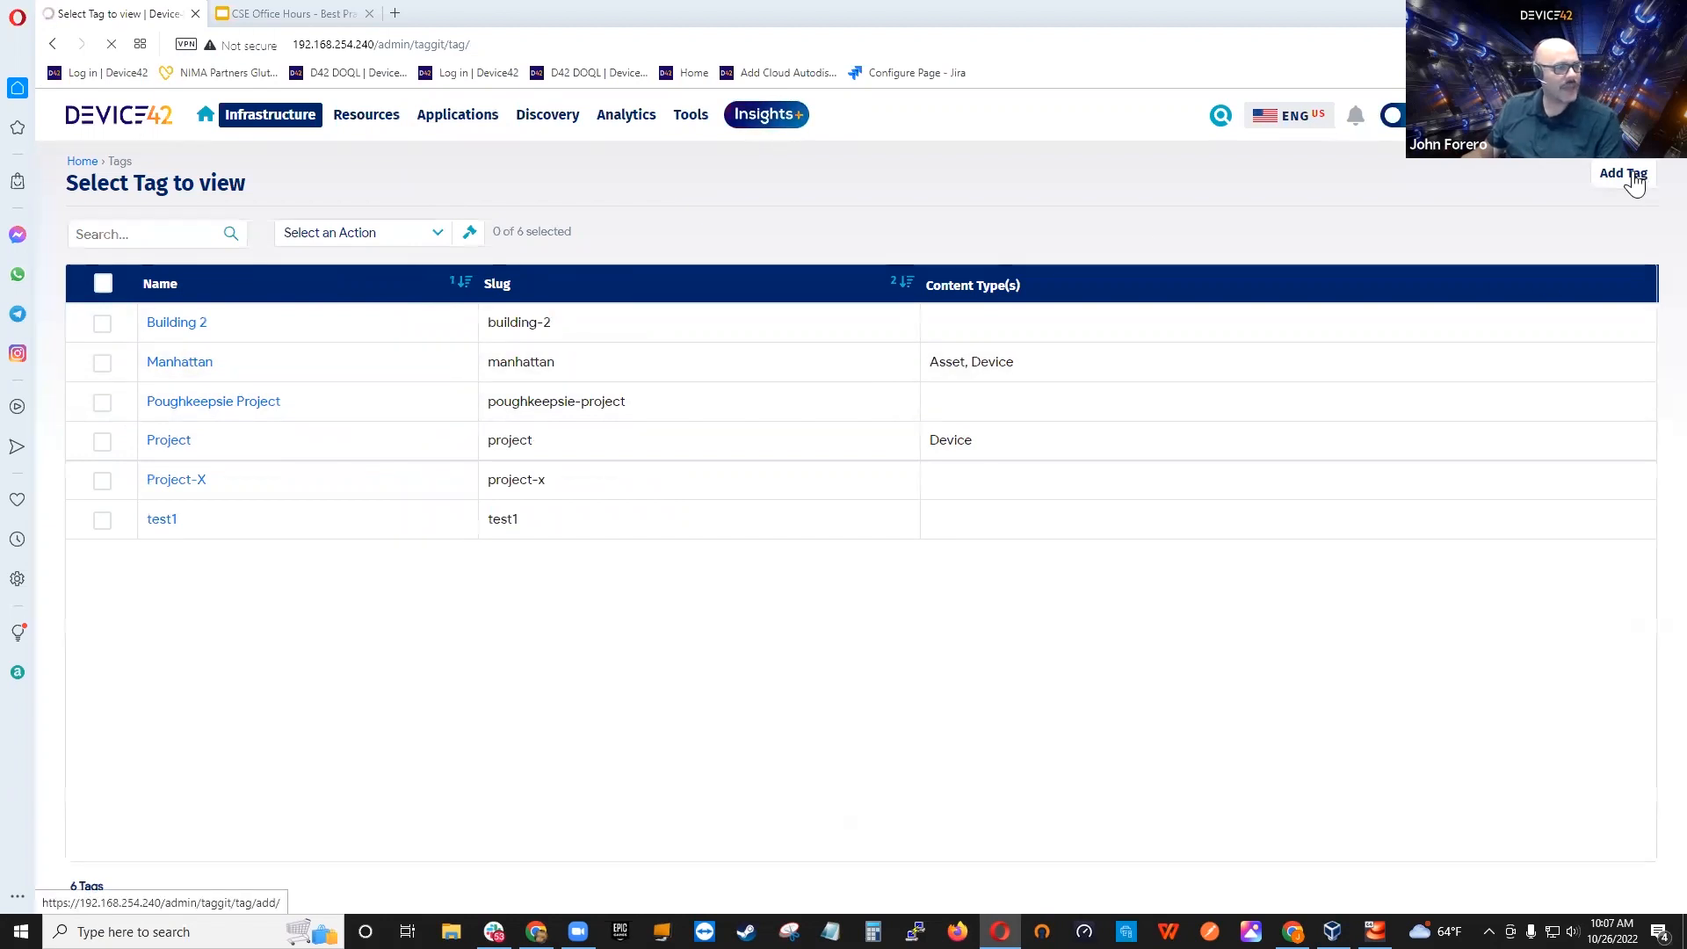
{"action": "left_click", "coordinate": [298, 233]}
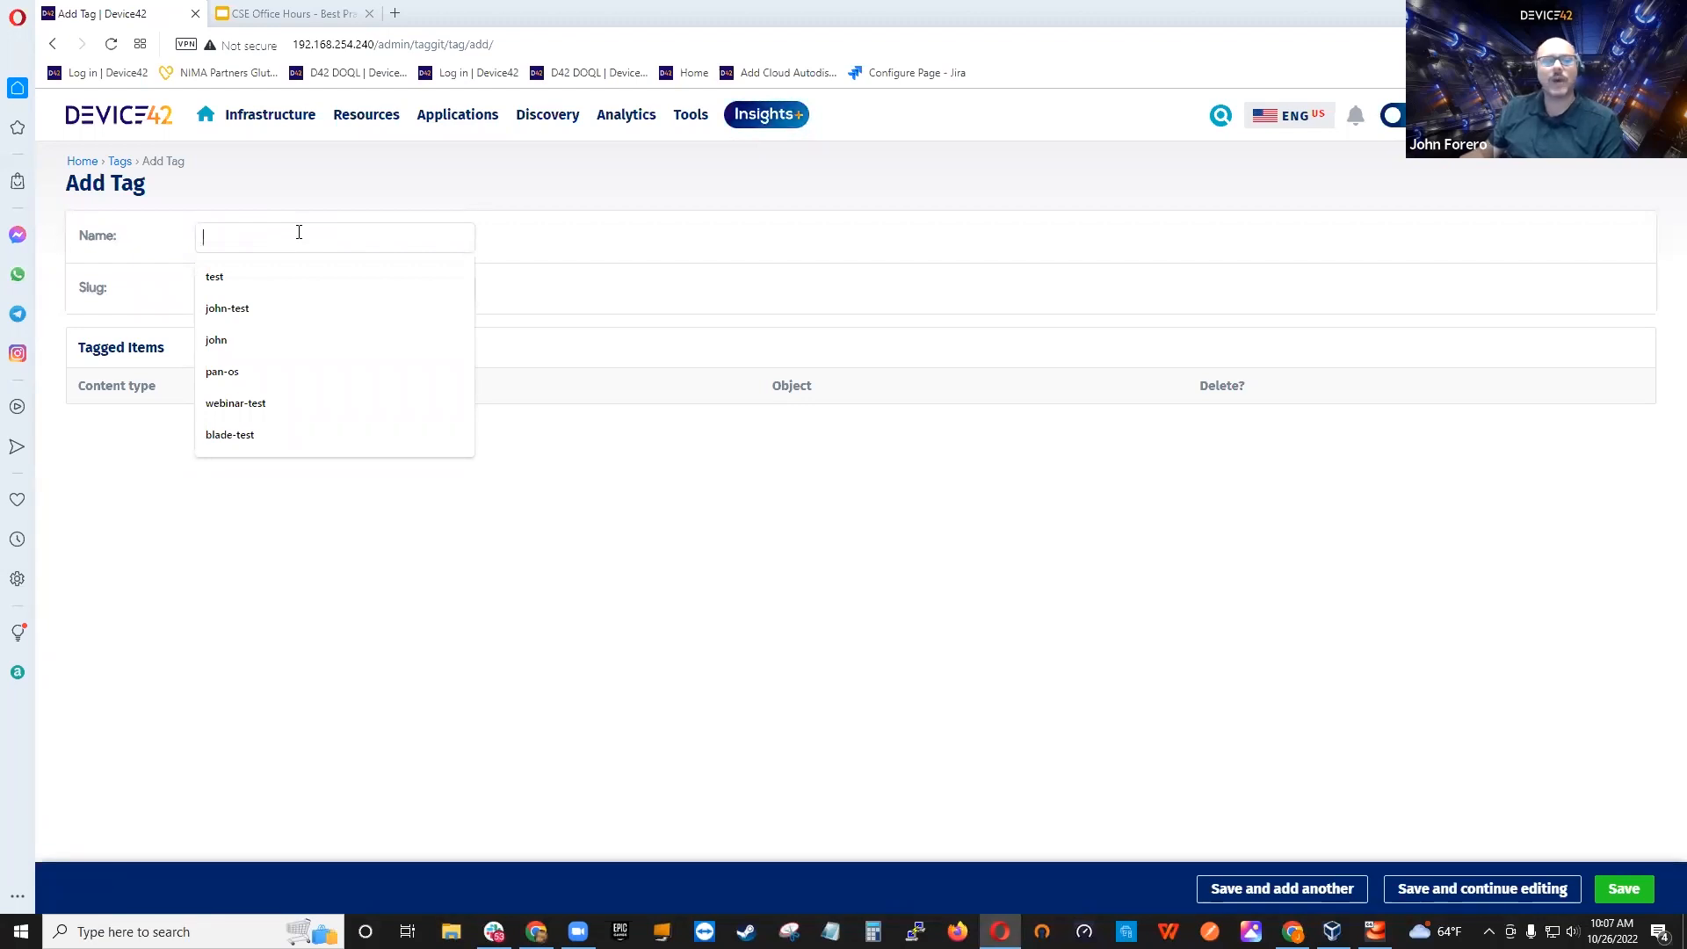
{"action": "type", "text": "webinar1"}
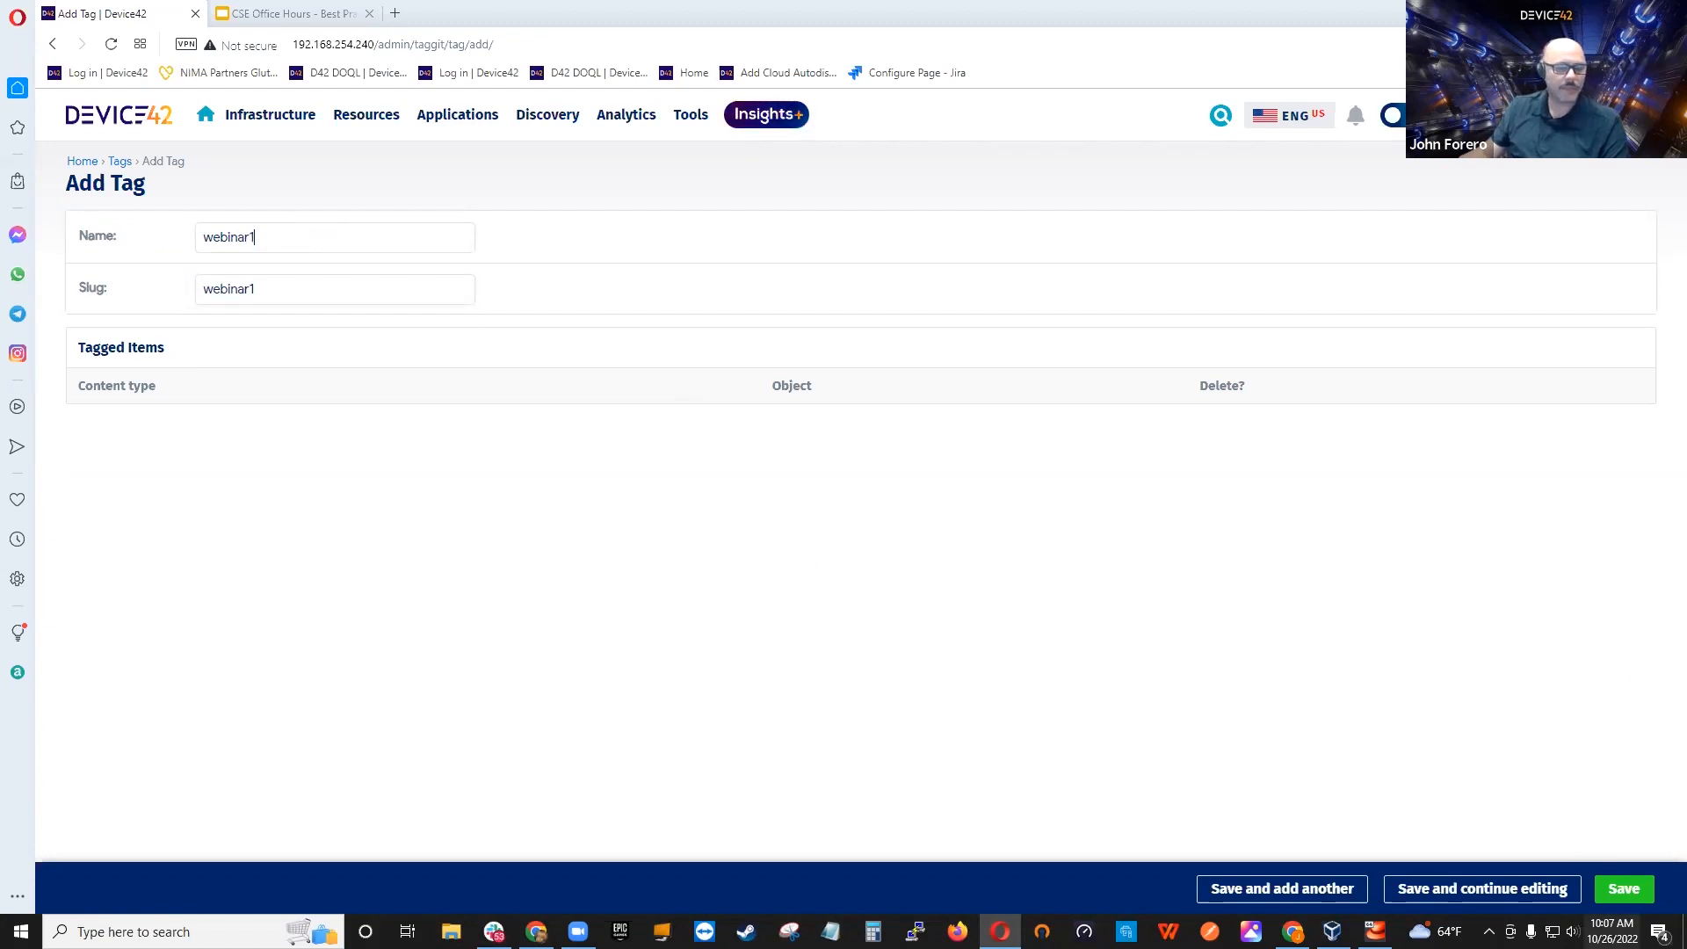
{"action": "left_click", "coordinate": [1624, 888]}
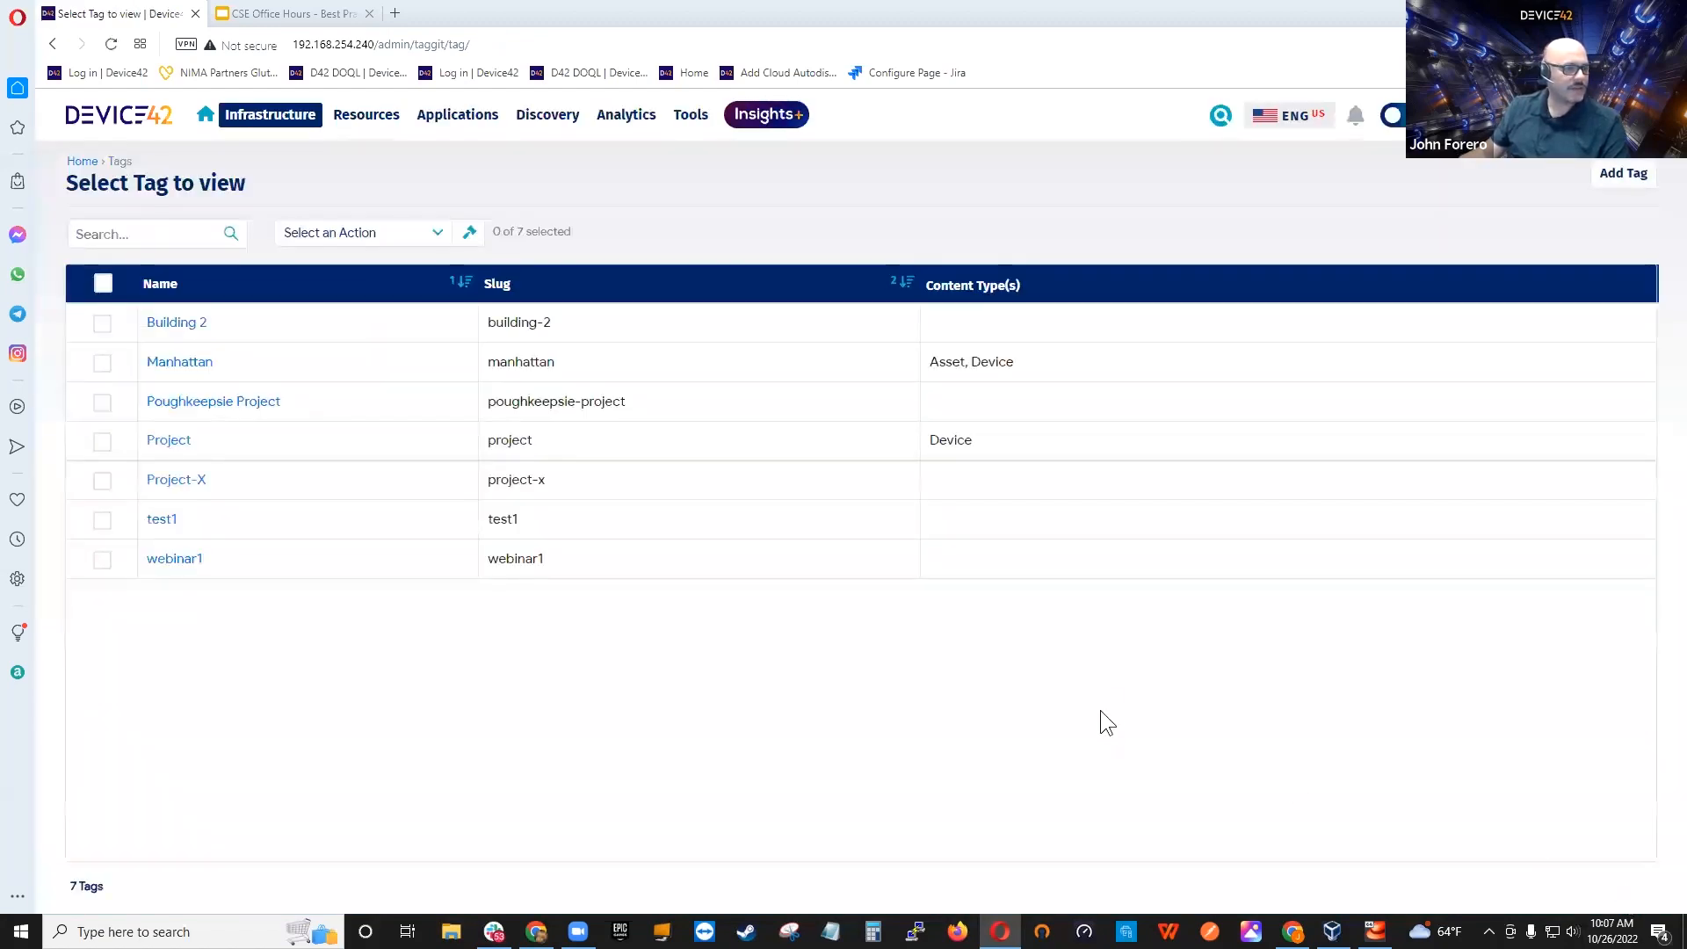
Step: View the items tagged with Manhattan and return to the home dashboard
{"action": "left_click", "coordinate": [176, 364]}
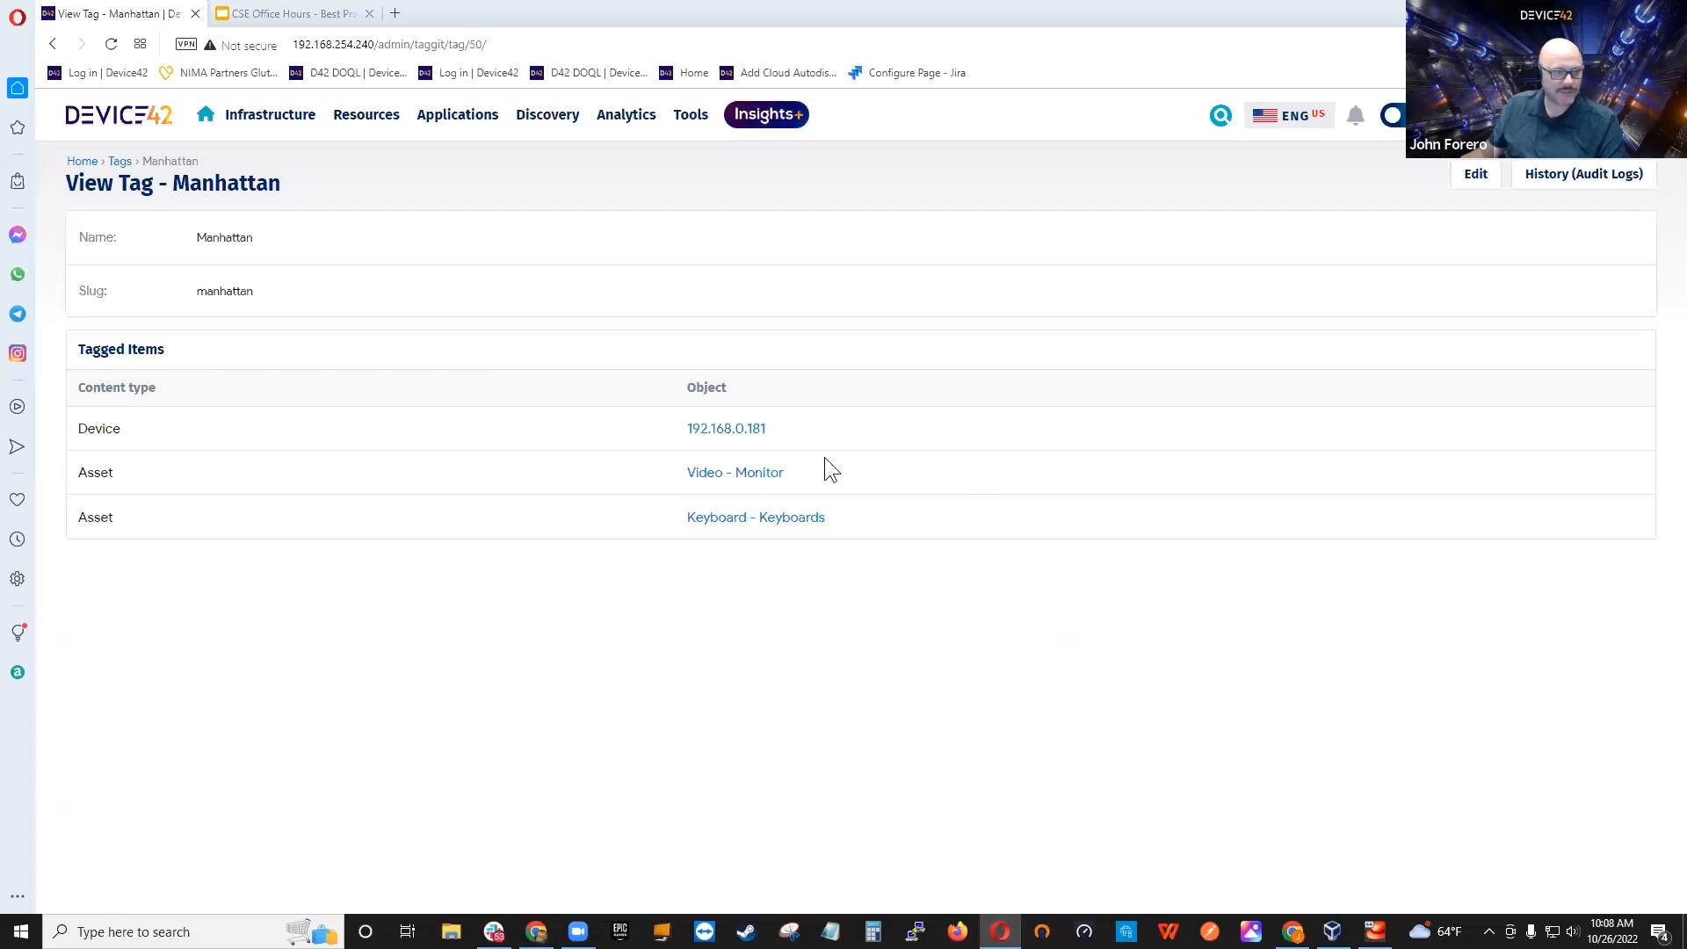
{"action": "left_click", "coordinate": [210, 121]}
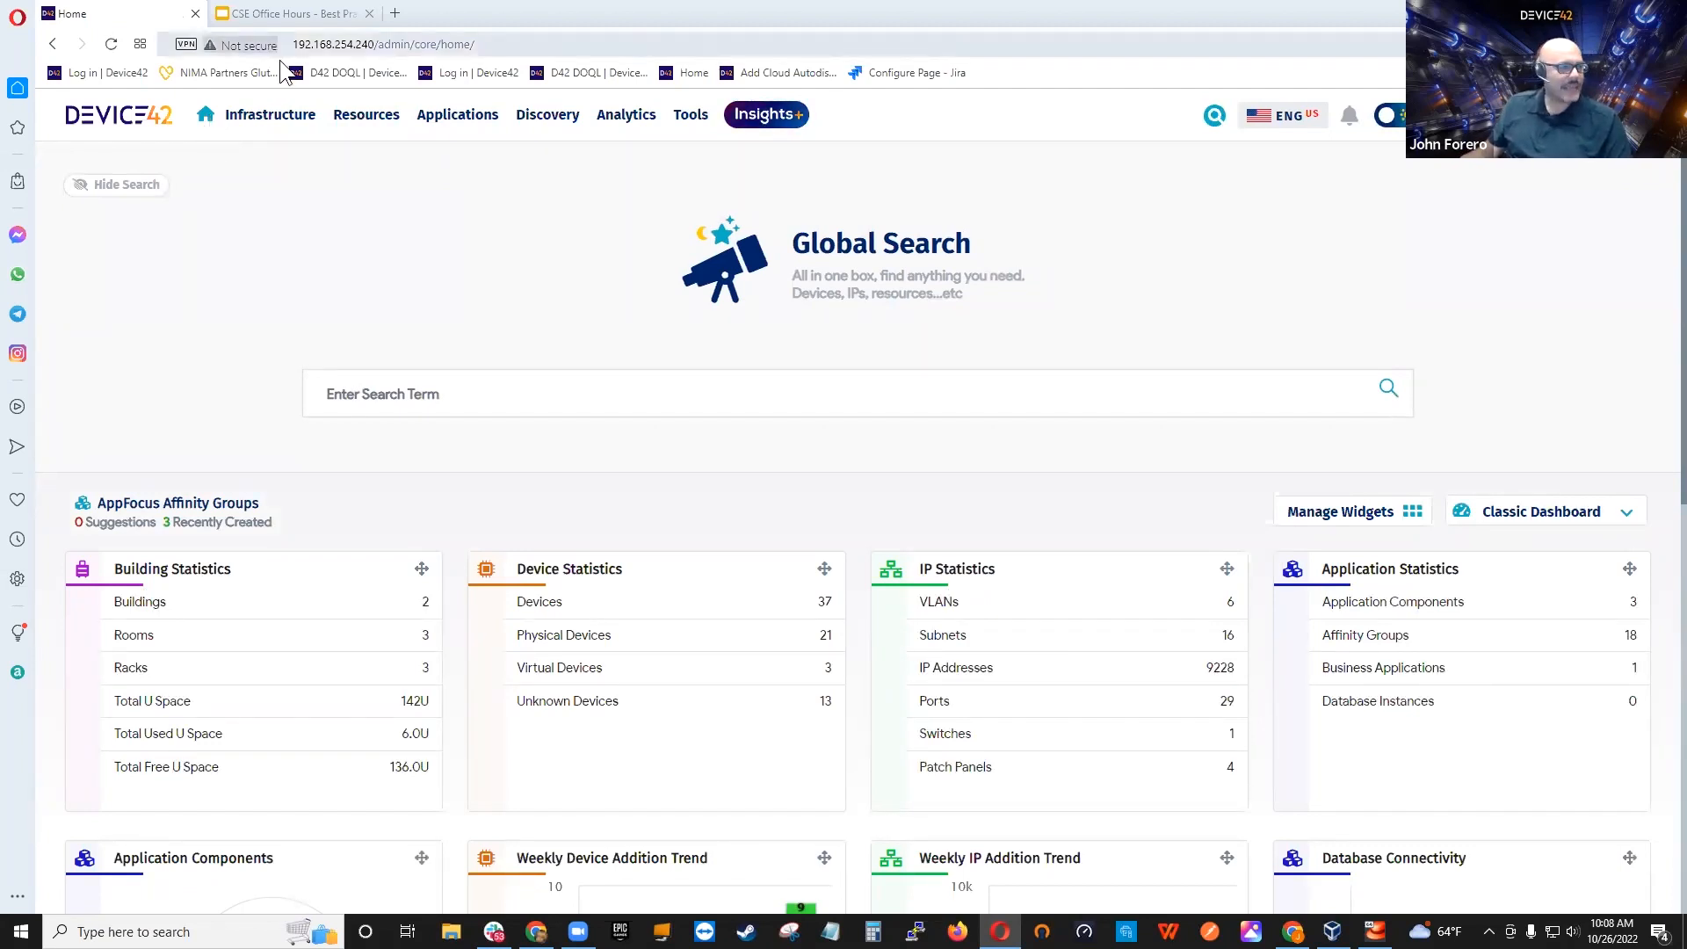
Step: Add the webinar1 tag to the physical device 192.167.35.100_1665505781.6415951 and save it
{"action": "mouse_move", "coordinate": [366, 114]}
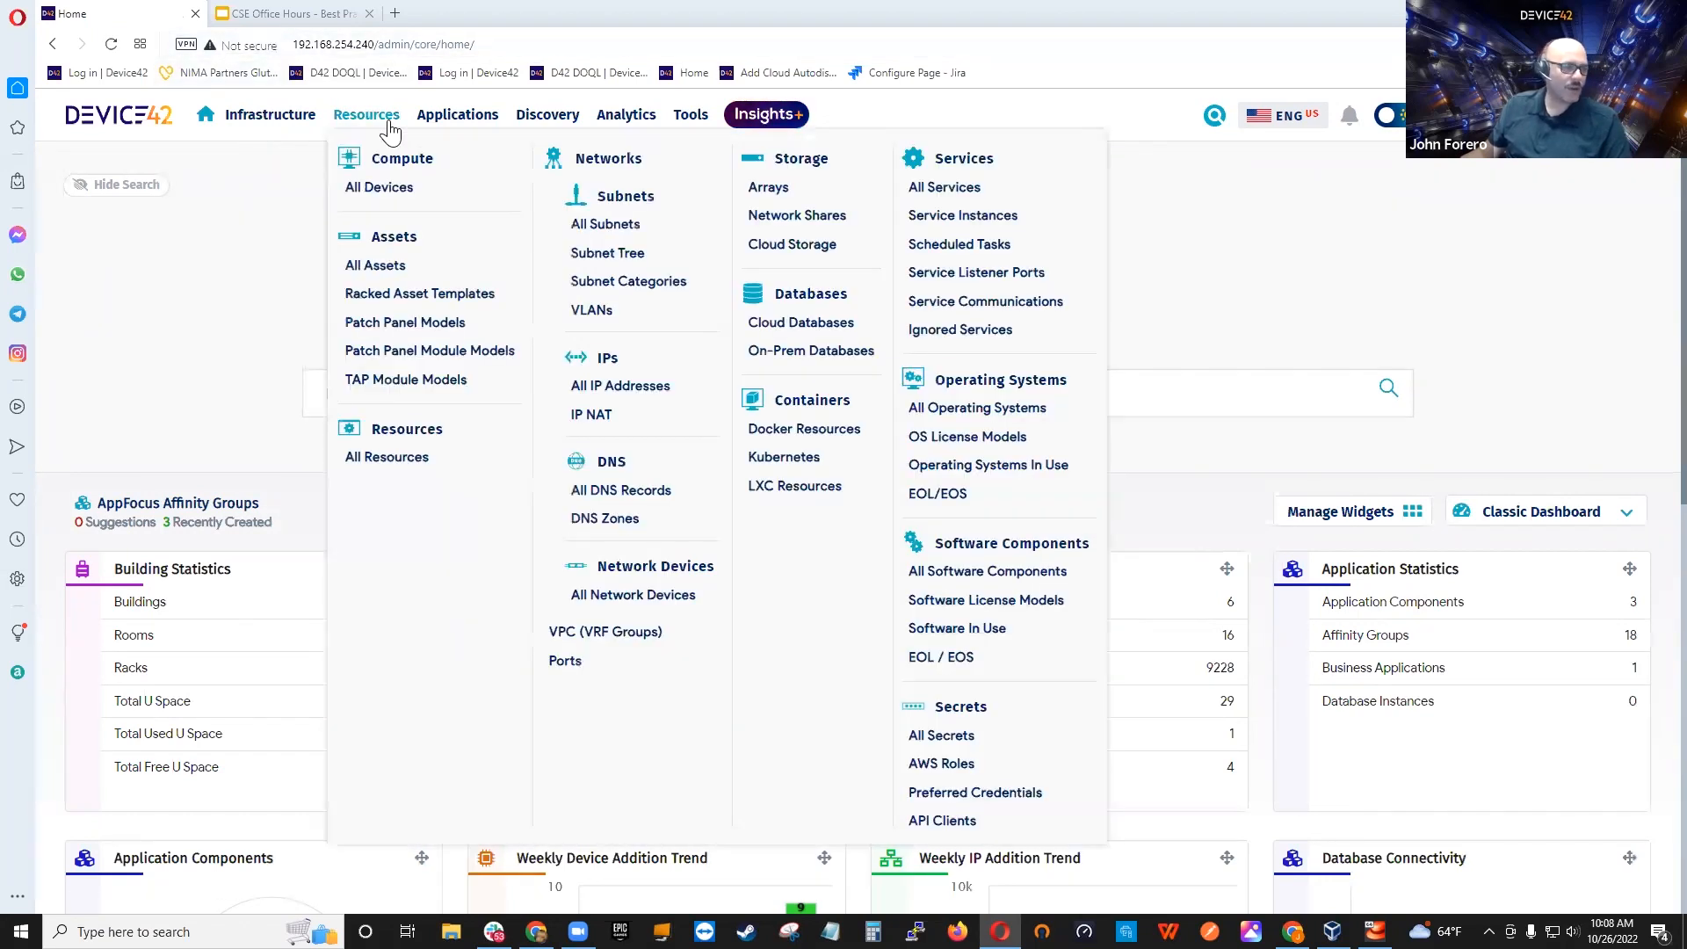
{"action": "left_click", "coordinate": [393, 187]}
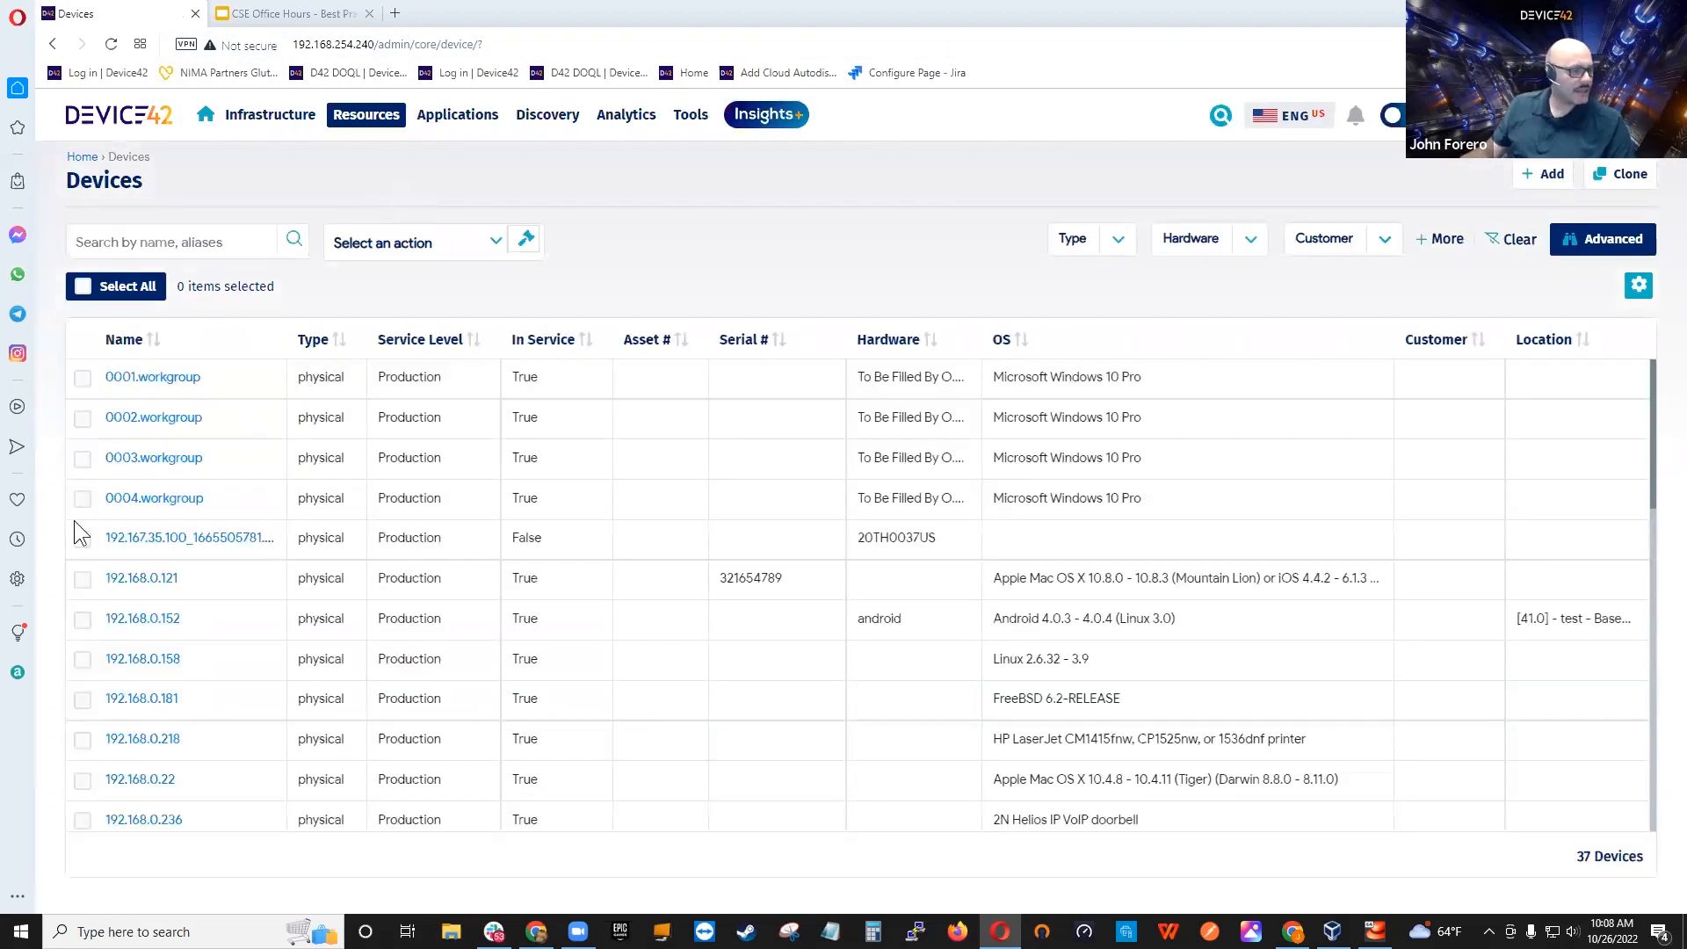
{"action": "left_click", "coordinate": [202, 539]}
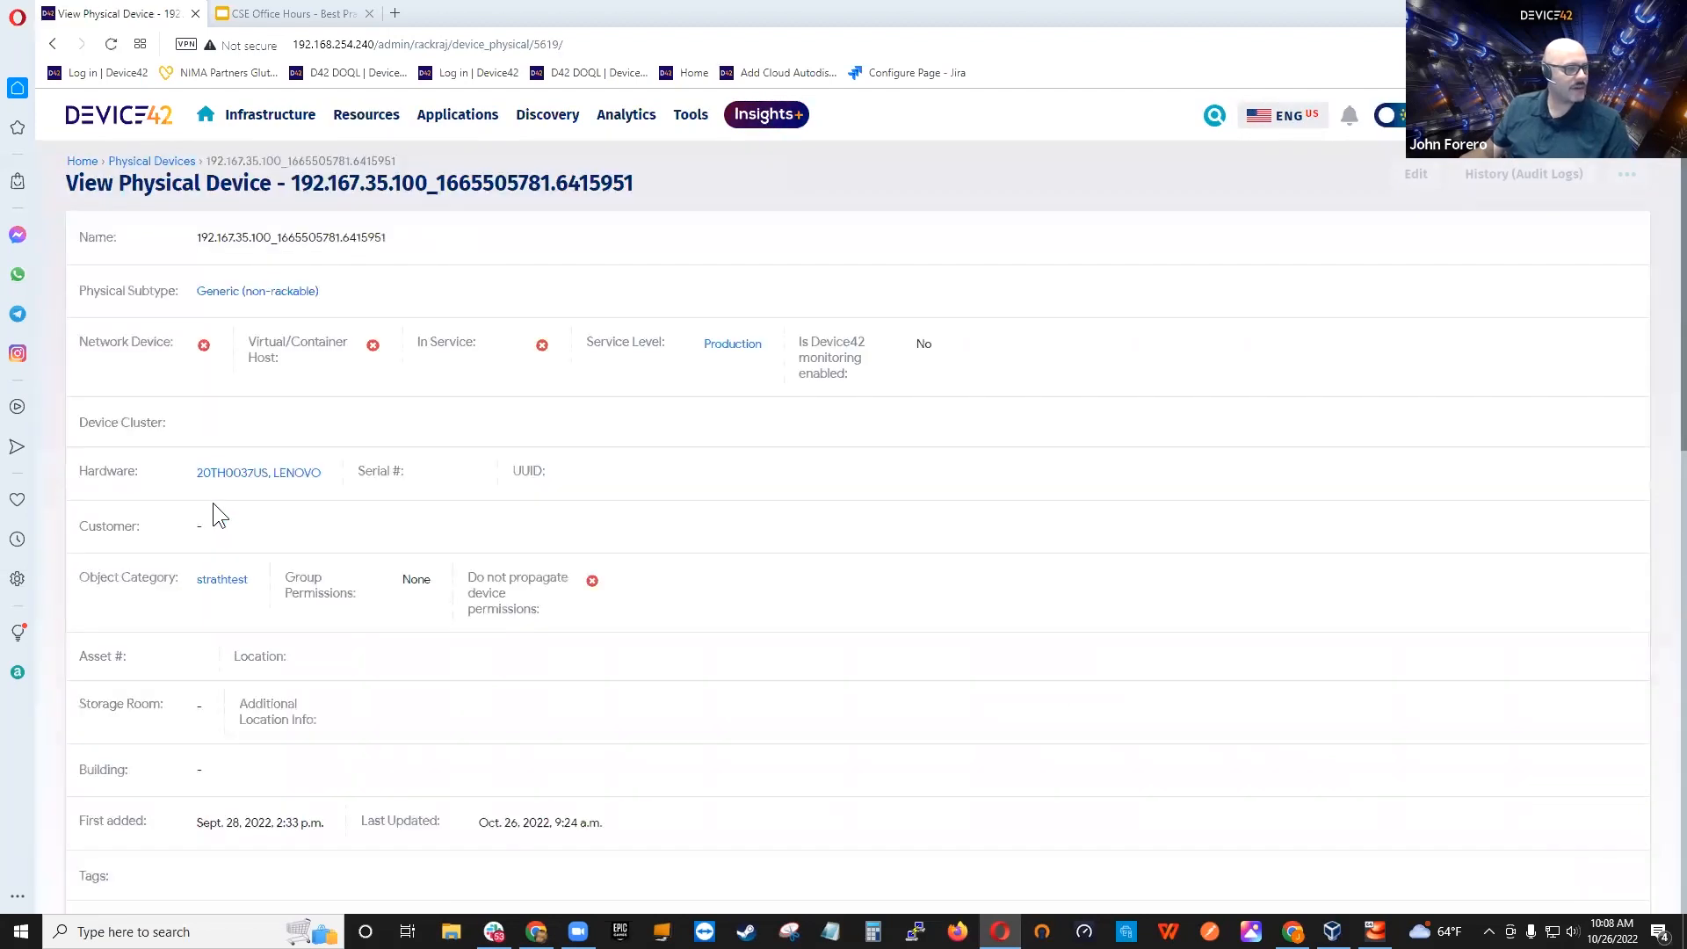
{"action": "left_click", "coordinate": [1402, 176]}
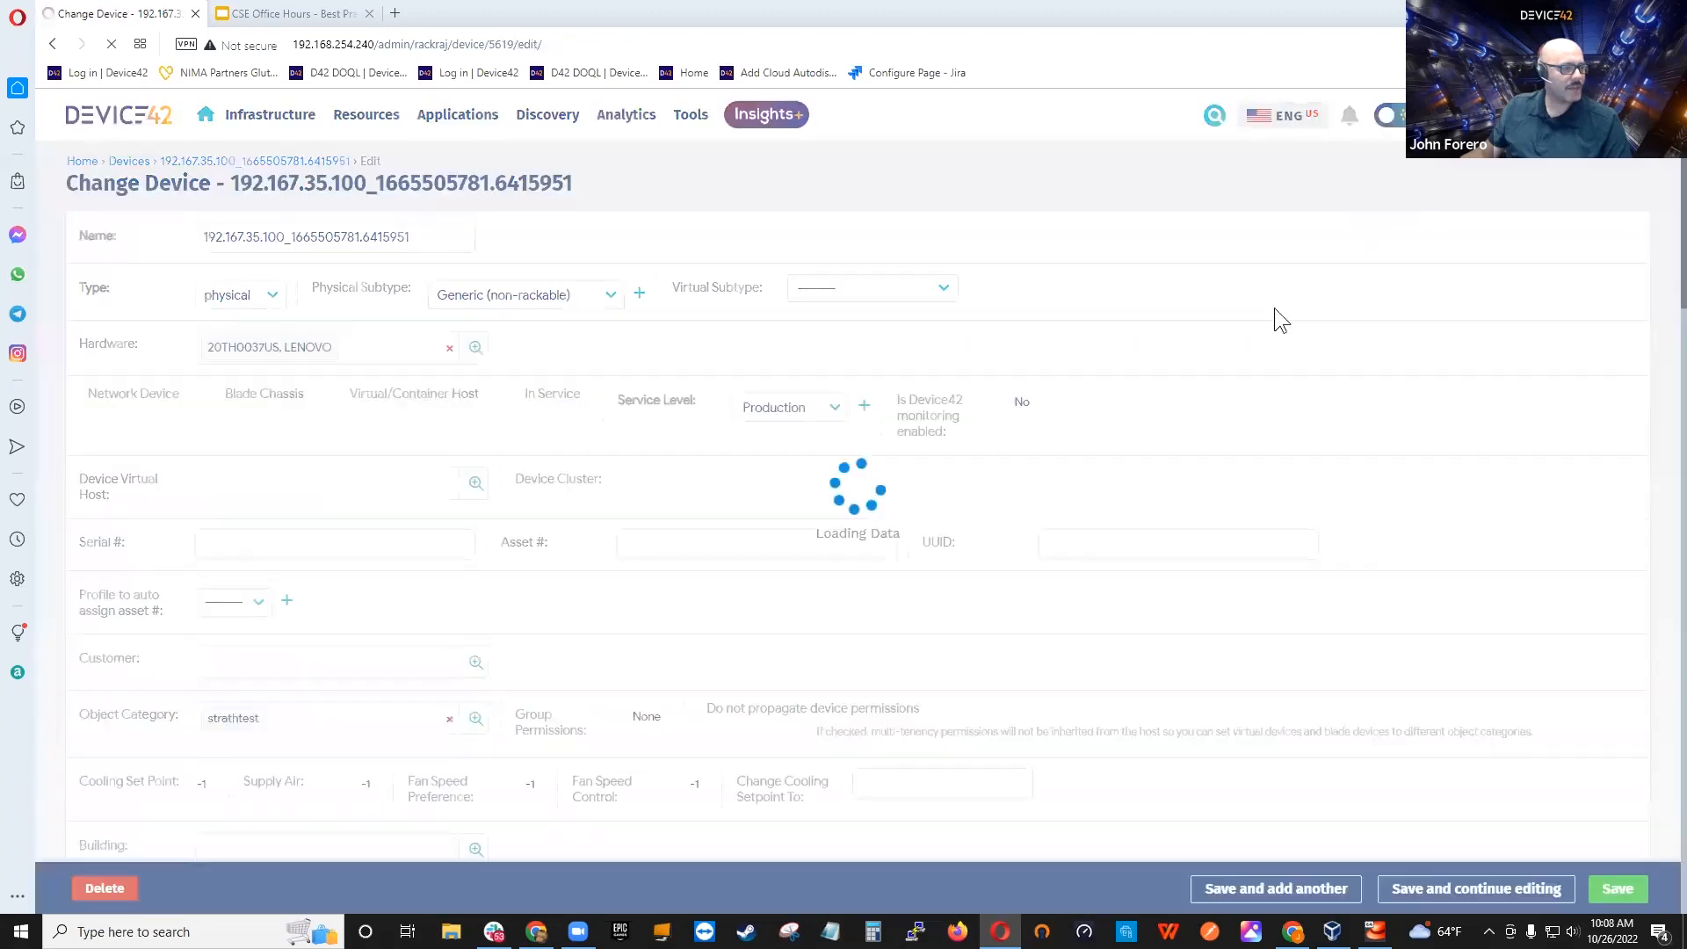
{"action": "scroll", "coordinate": [565, 394], "scroll_direction": "down", "scroll_amount": 2}
{"action": "scroll", "coordinate": [565, 394], "scroll_direction": "down", "scroll_amount": 5}
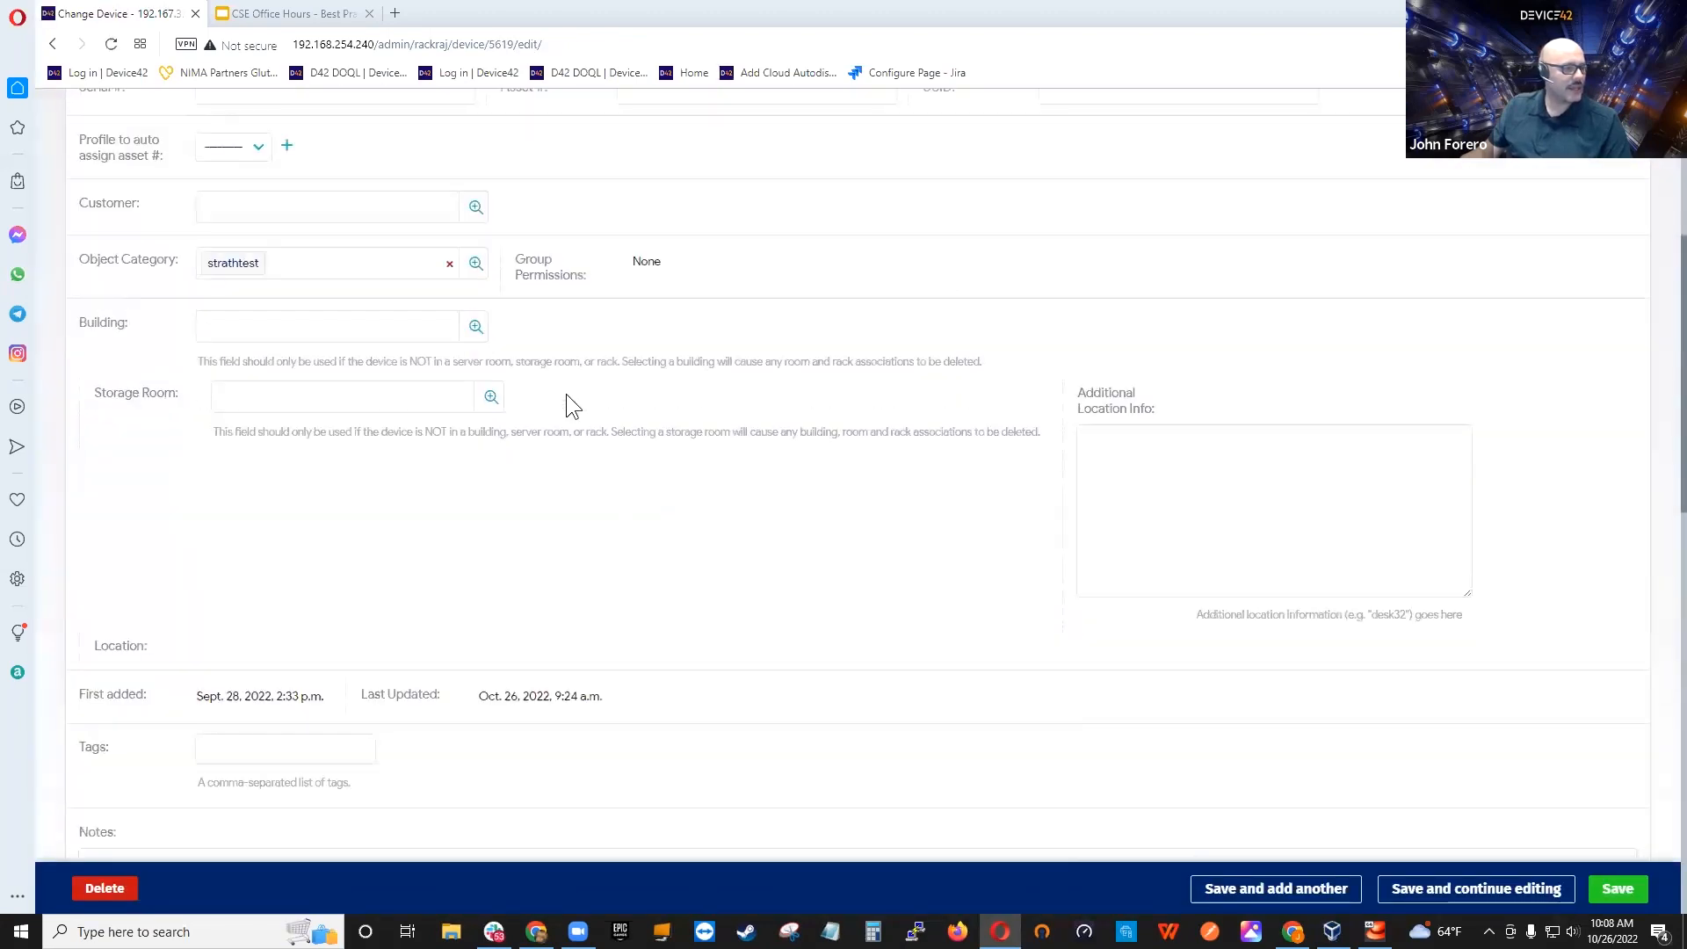
{"action": "left_click", "coordinate": [313, 574]}
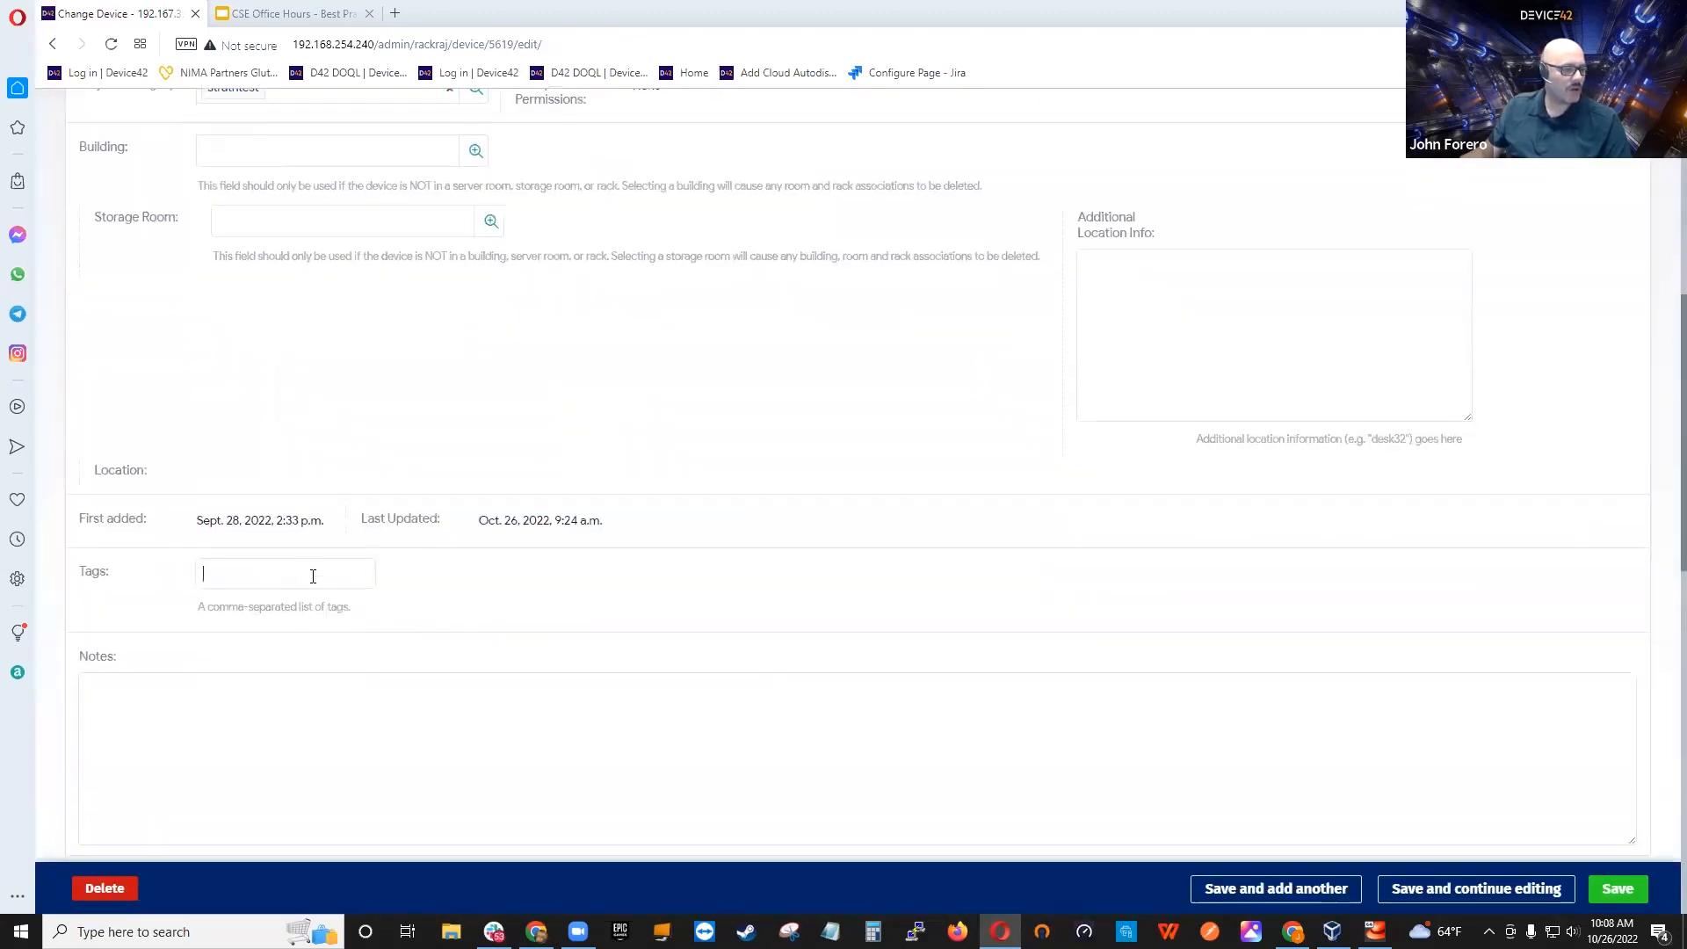
{"action": "type", "text": "webi"}
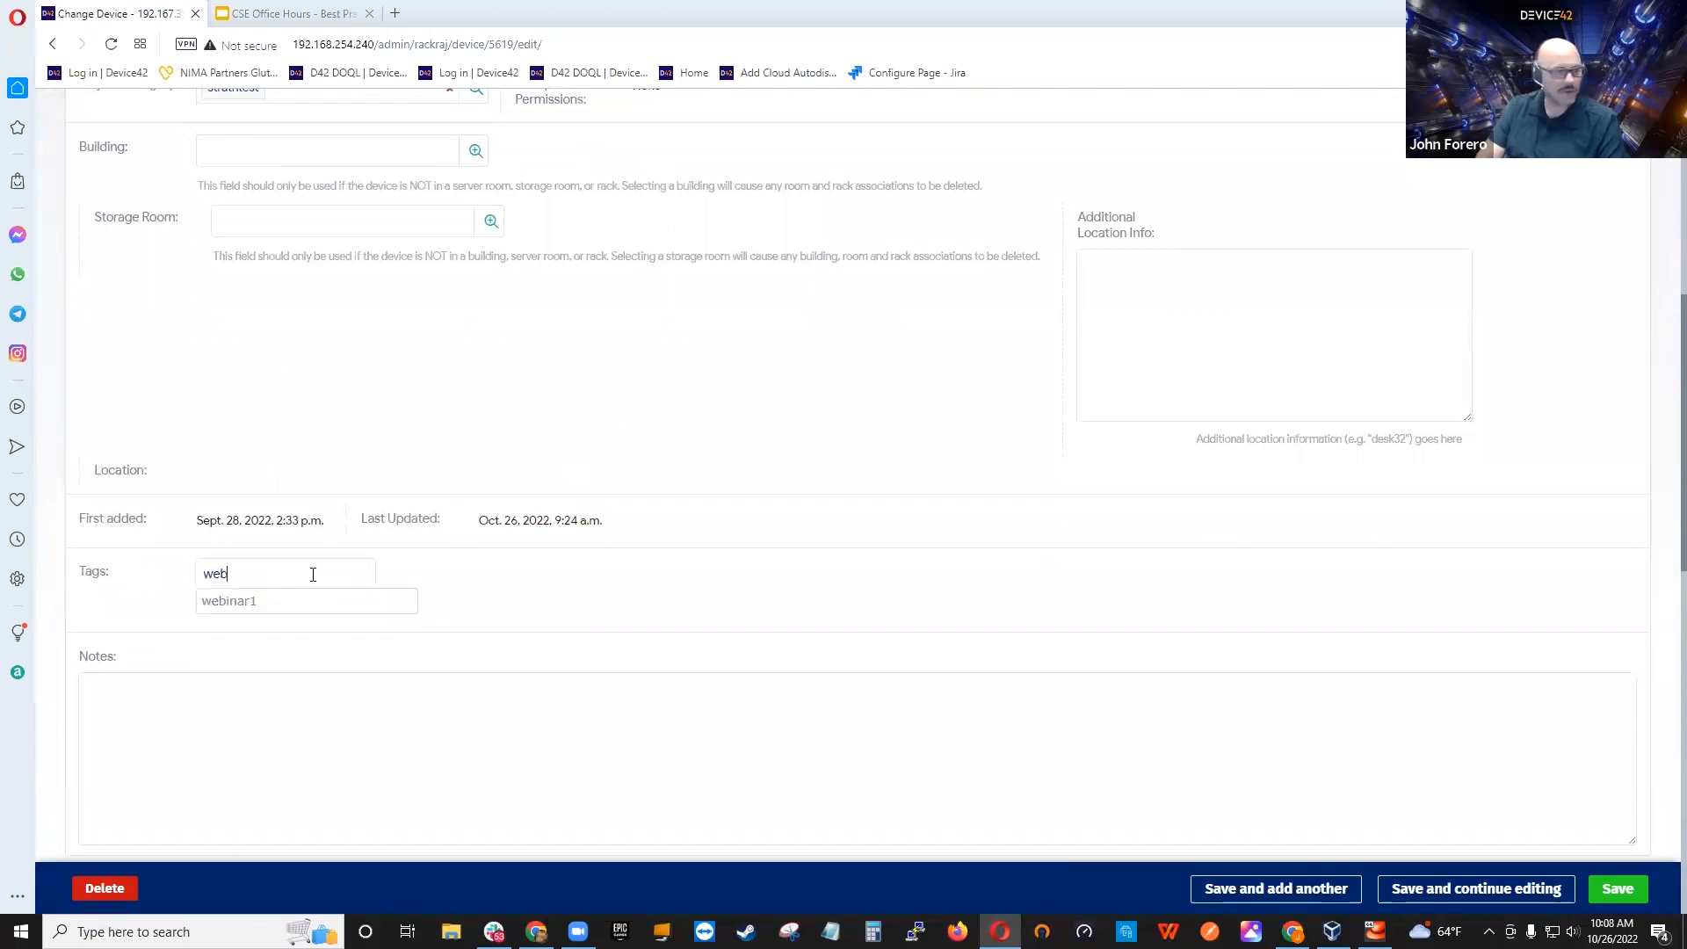
{"action": "left_click", "coordinate": [338, 600]}
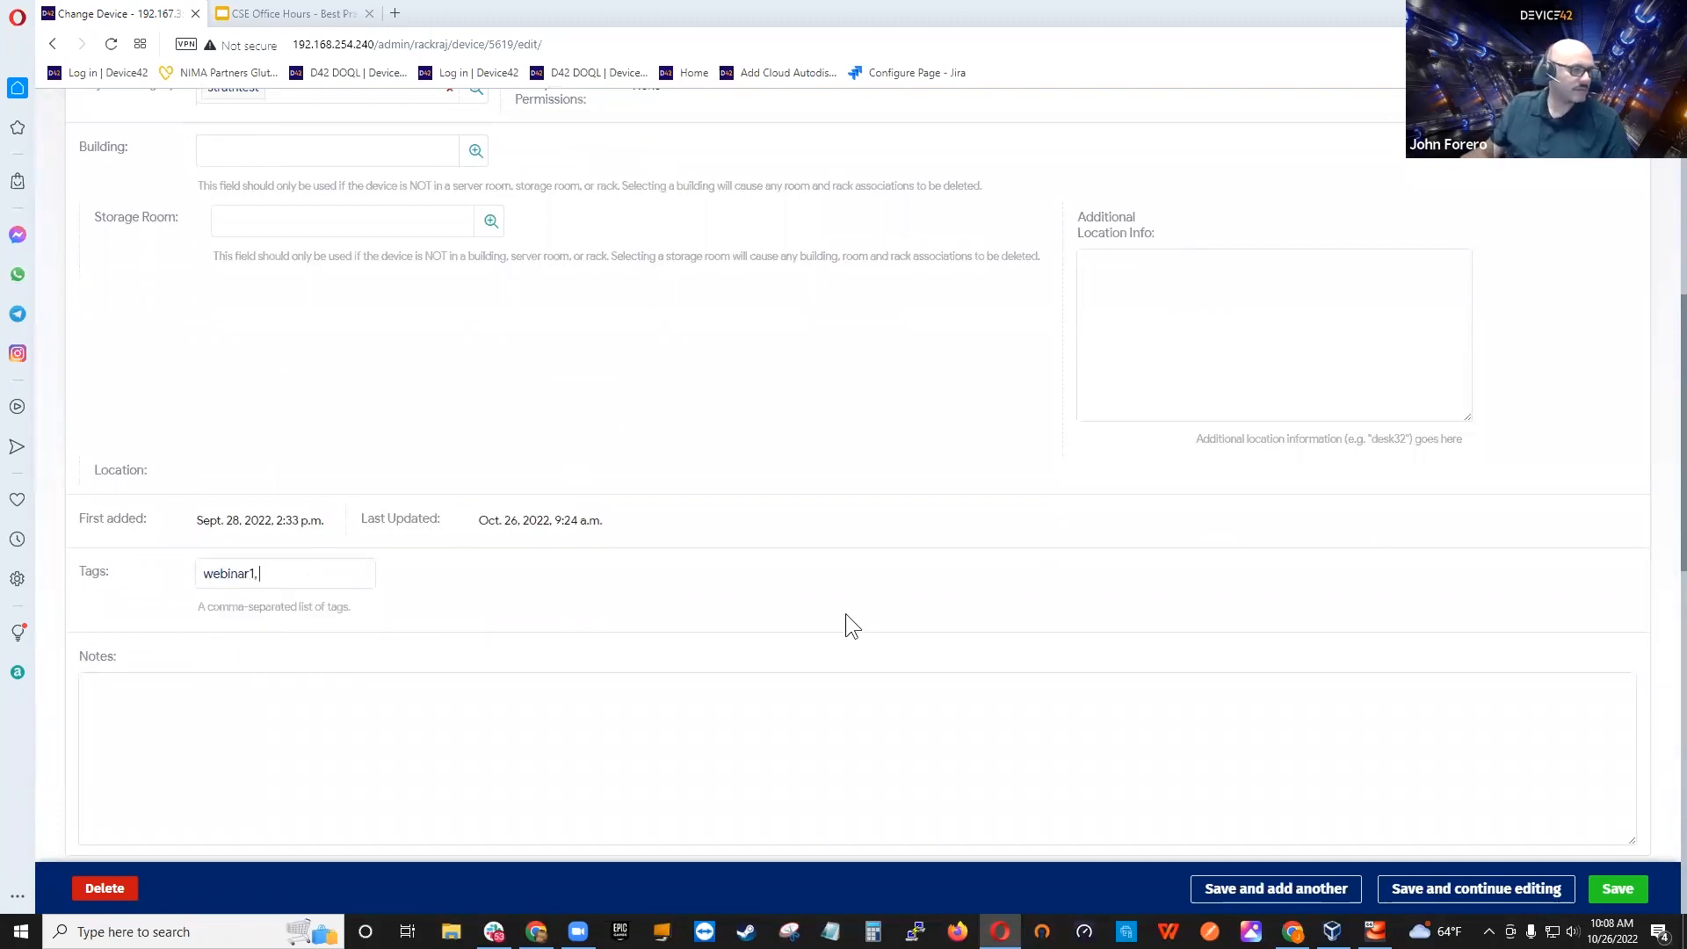
{"action": "left_click", "coordinate": [1626, 896]}
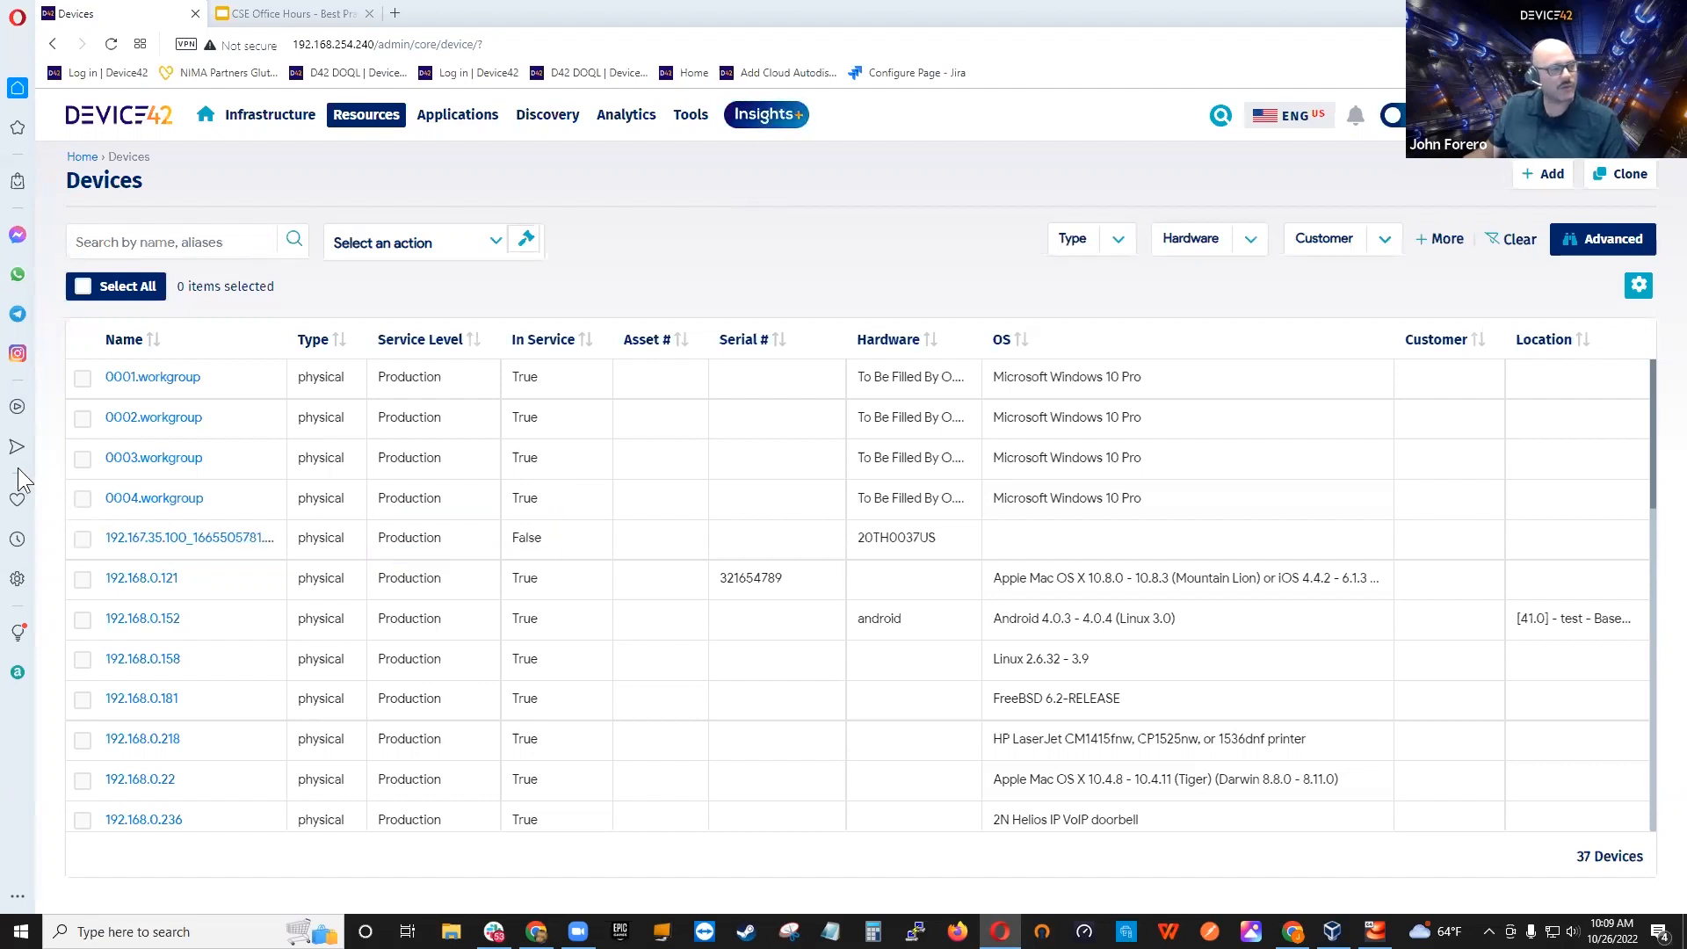
Step: Bulk-assign the webinar1 tag to the devices 0001.workgroup, 0002.workgroup, 0003.workgroup and 0004.workgroup
{"action": "left_click", "coordinate": [83, 378]}
{"action": "left_click", "coordinate": [83, 419]}
{"action": "left_click", "coordinate": [82, 459]}
{"action": "left_click", "coordinate": [84, 500]}
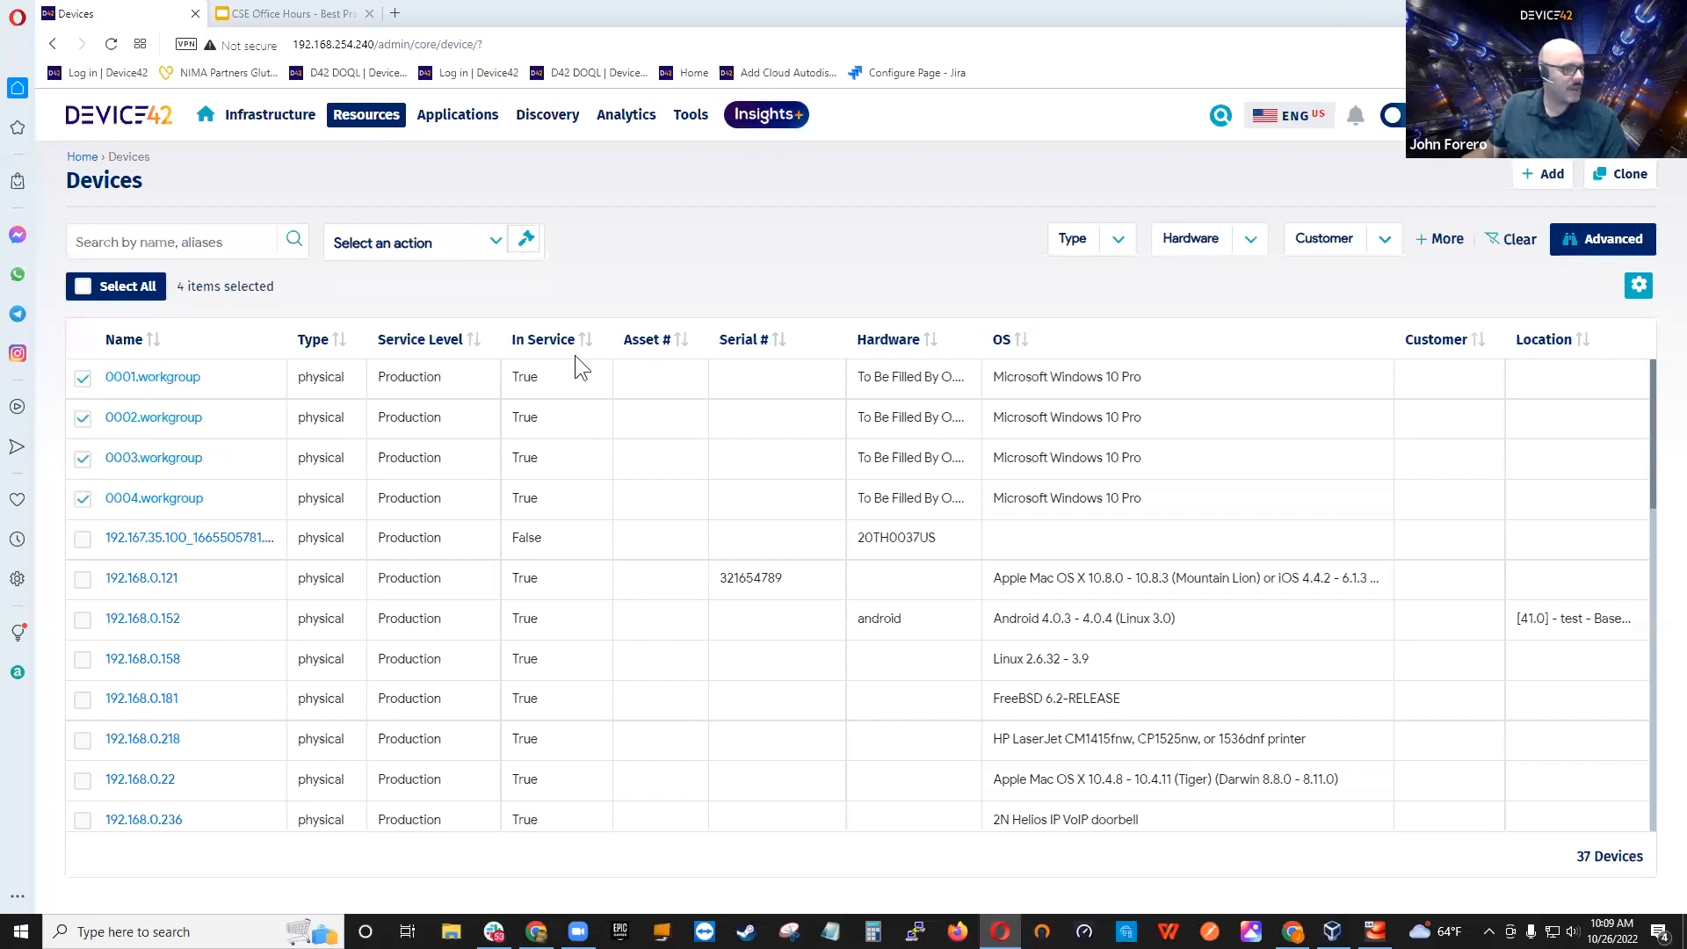
{"action": "left_click", "coordinate": [473, 244]}
{"action": "scroll", "coordinate": [492, 396], "scroll_direction": "down", "scroll_amount": 1}
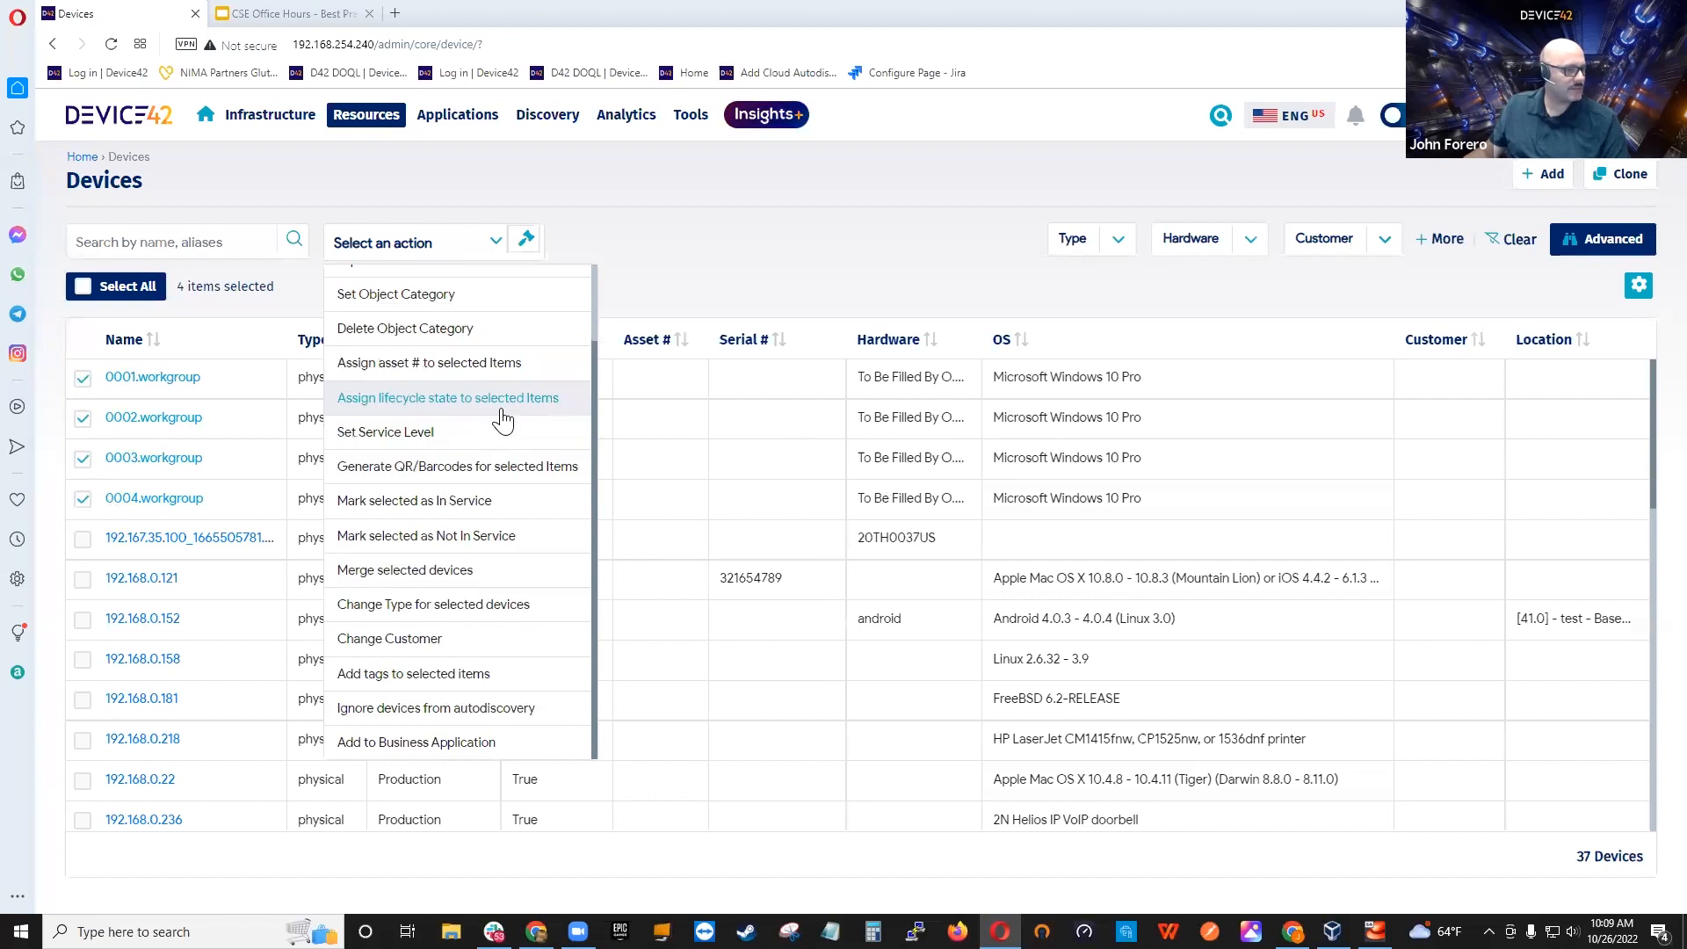
{"action": "left_click", "coordinate": [413, 675]}
{"action": "left_click", "coordinate": [526, 240]}
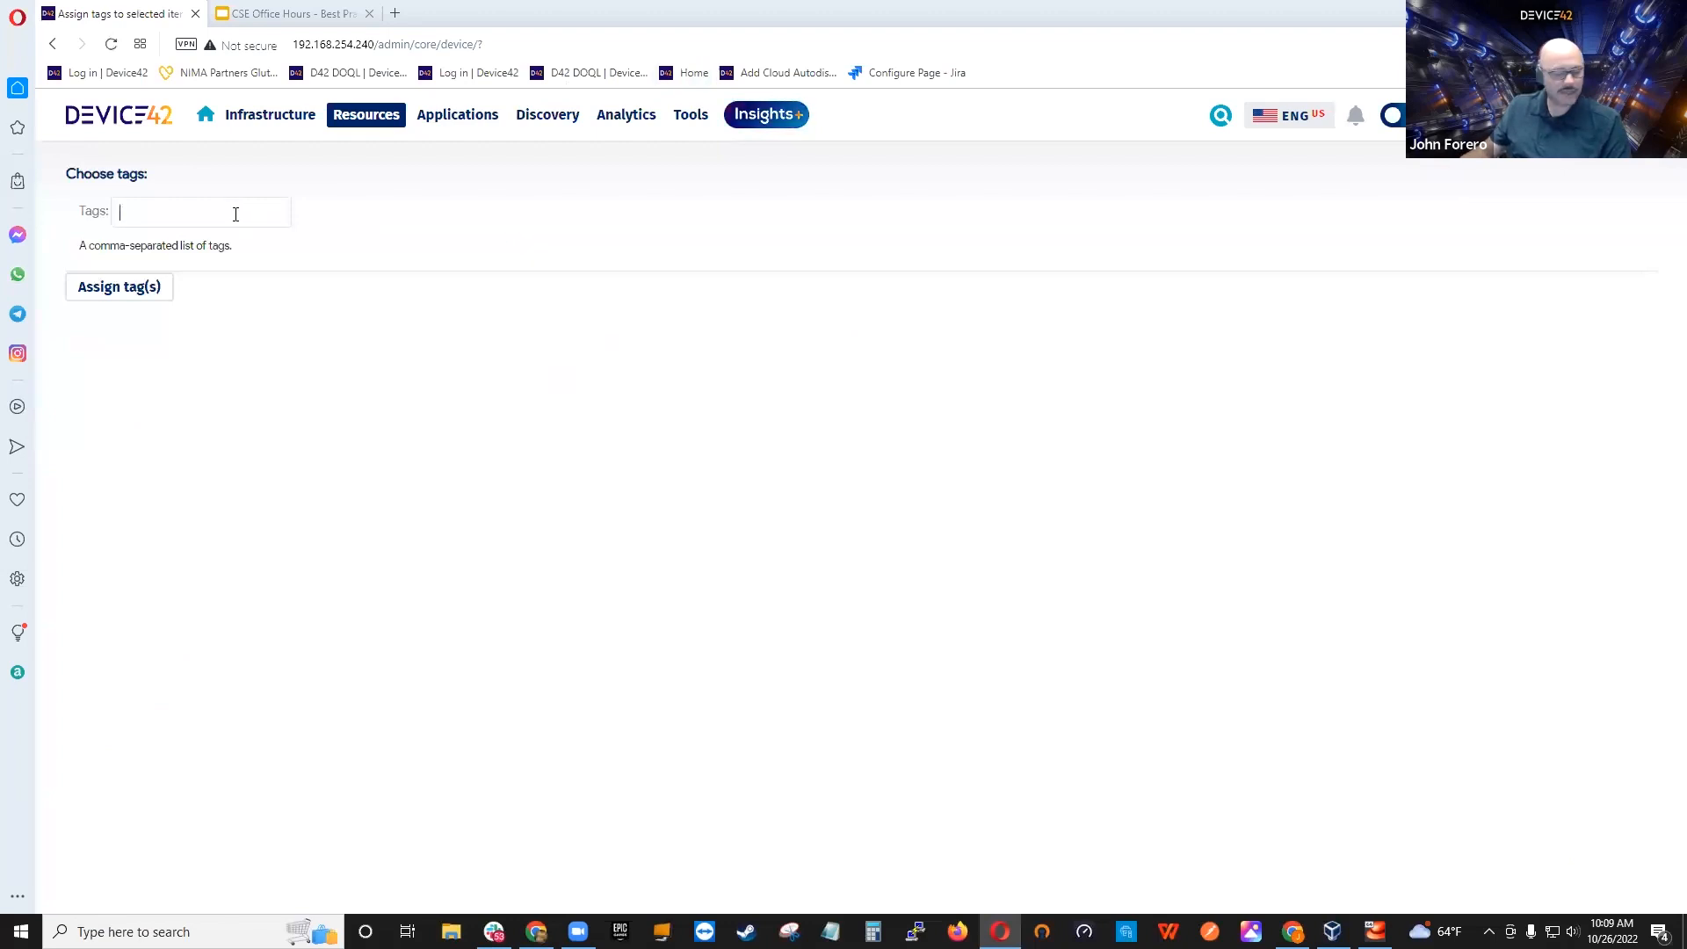
{"action": "left_click", "coordinate": [235, 213]}
{"action": "type", "text": "webina"}
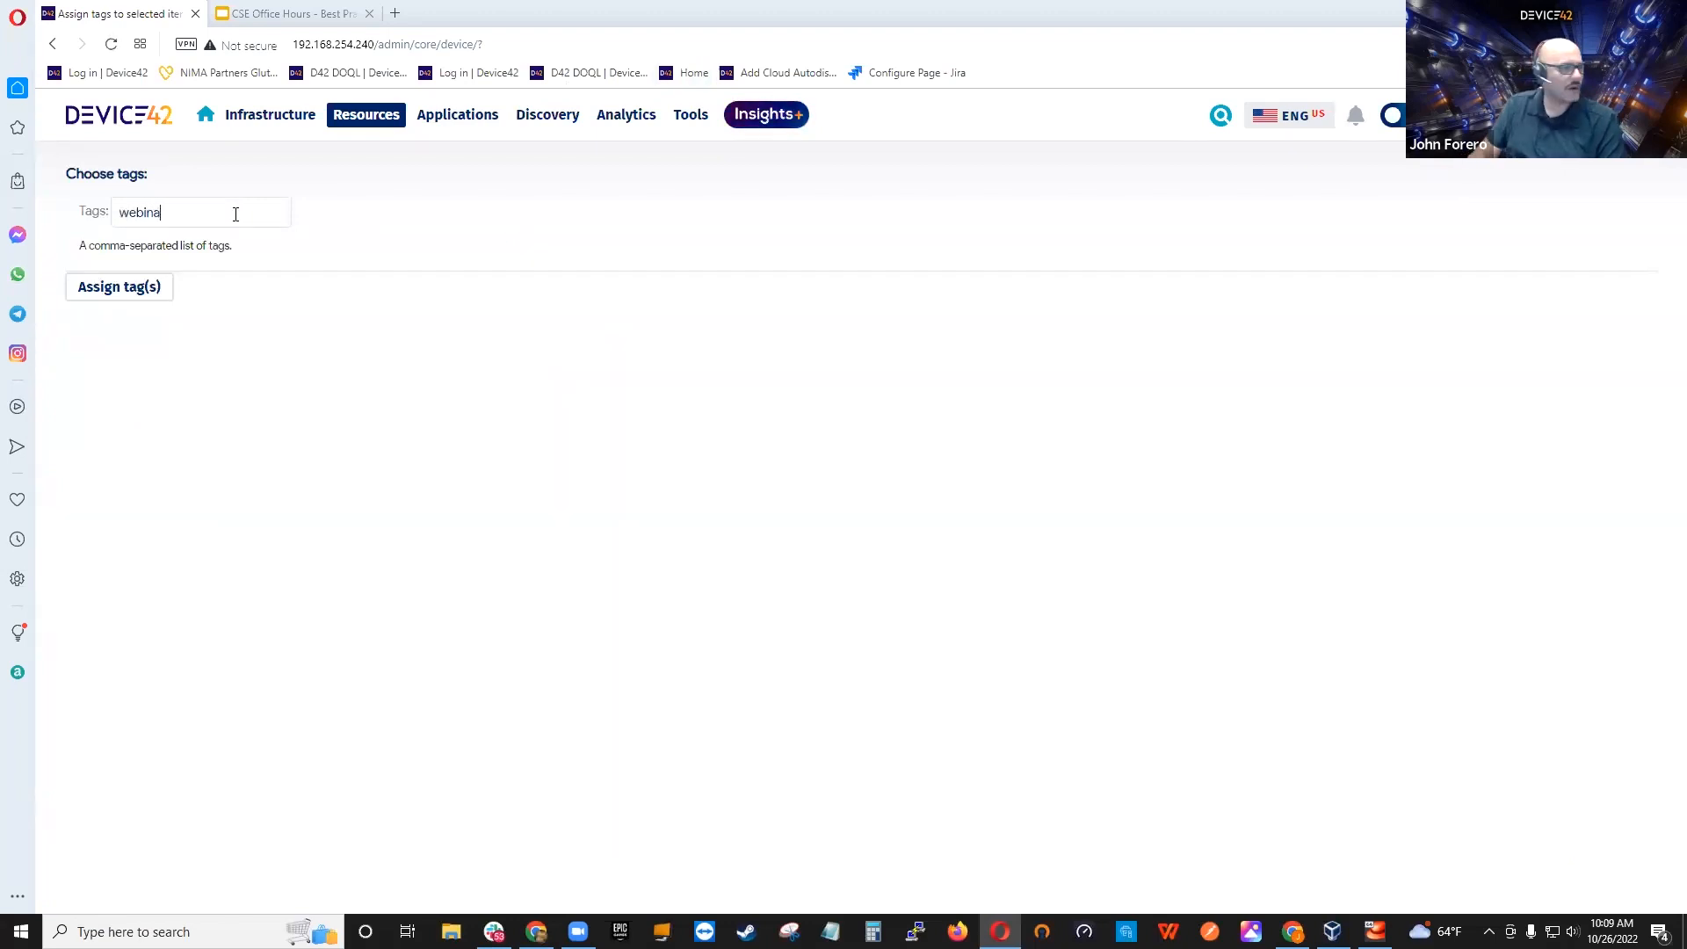
{"action": "left_click", "coordinate": [171, 250]}
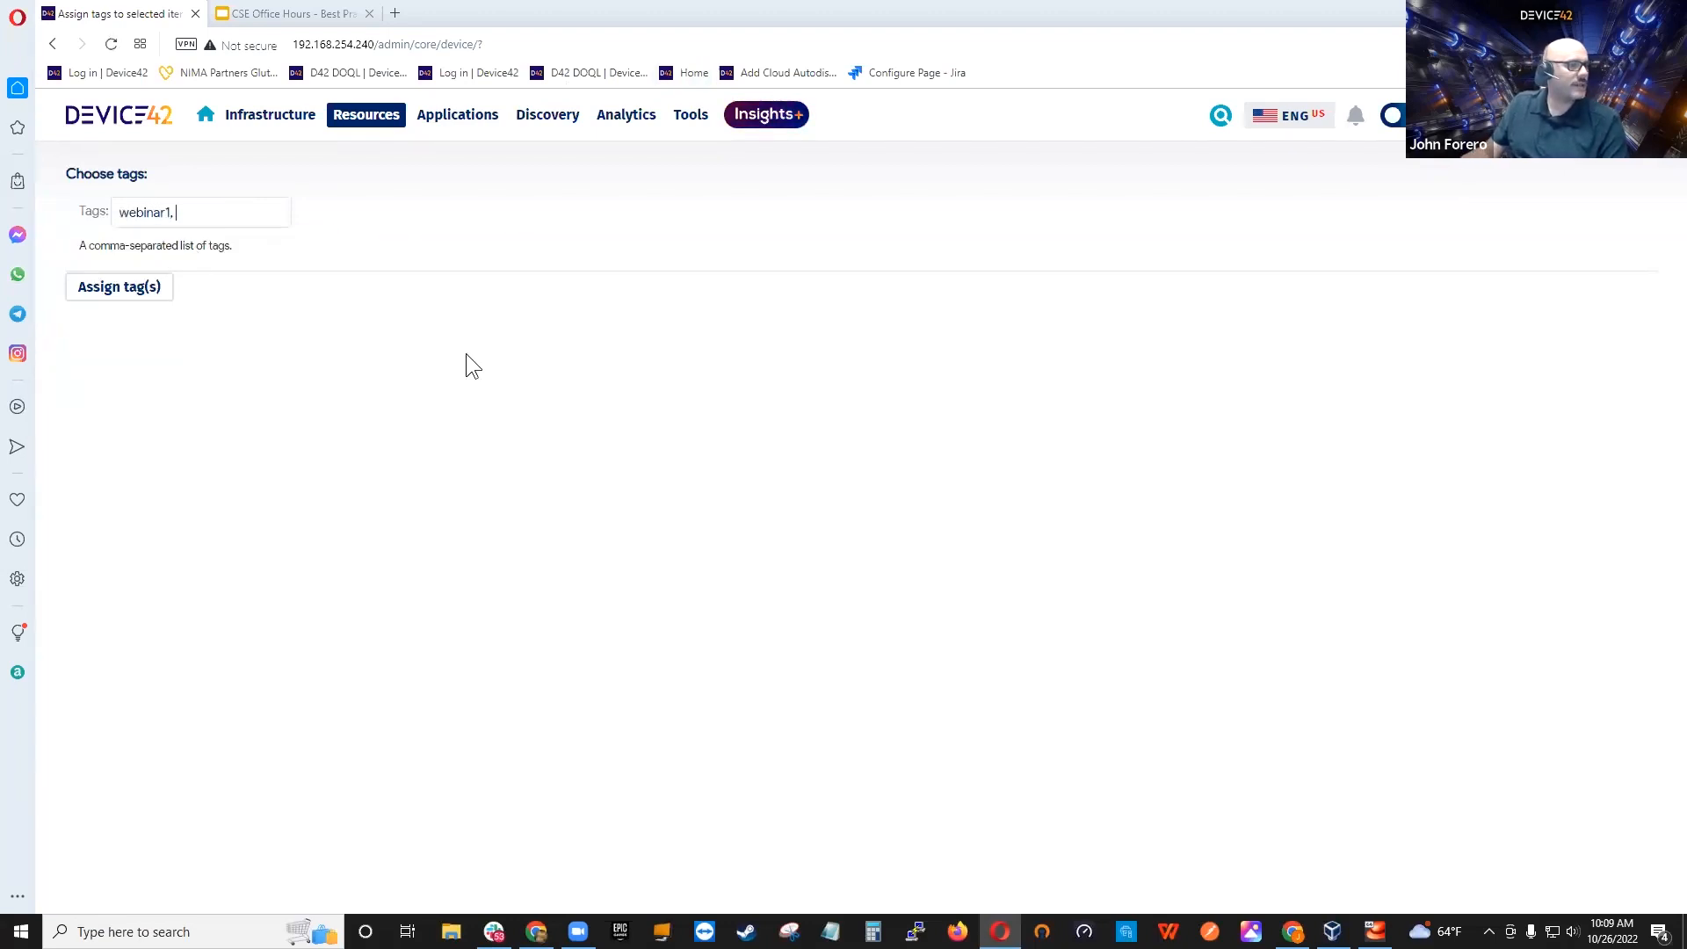
{"action": "left_click", "coordinate": [134, 290]}
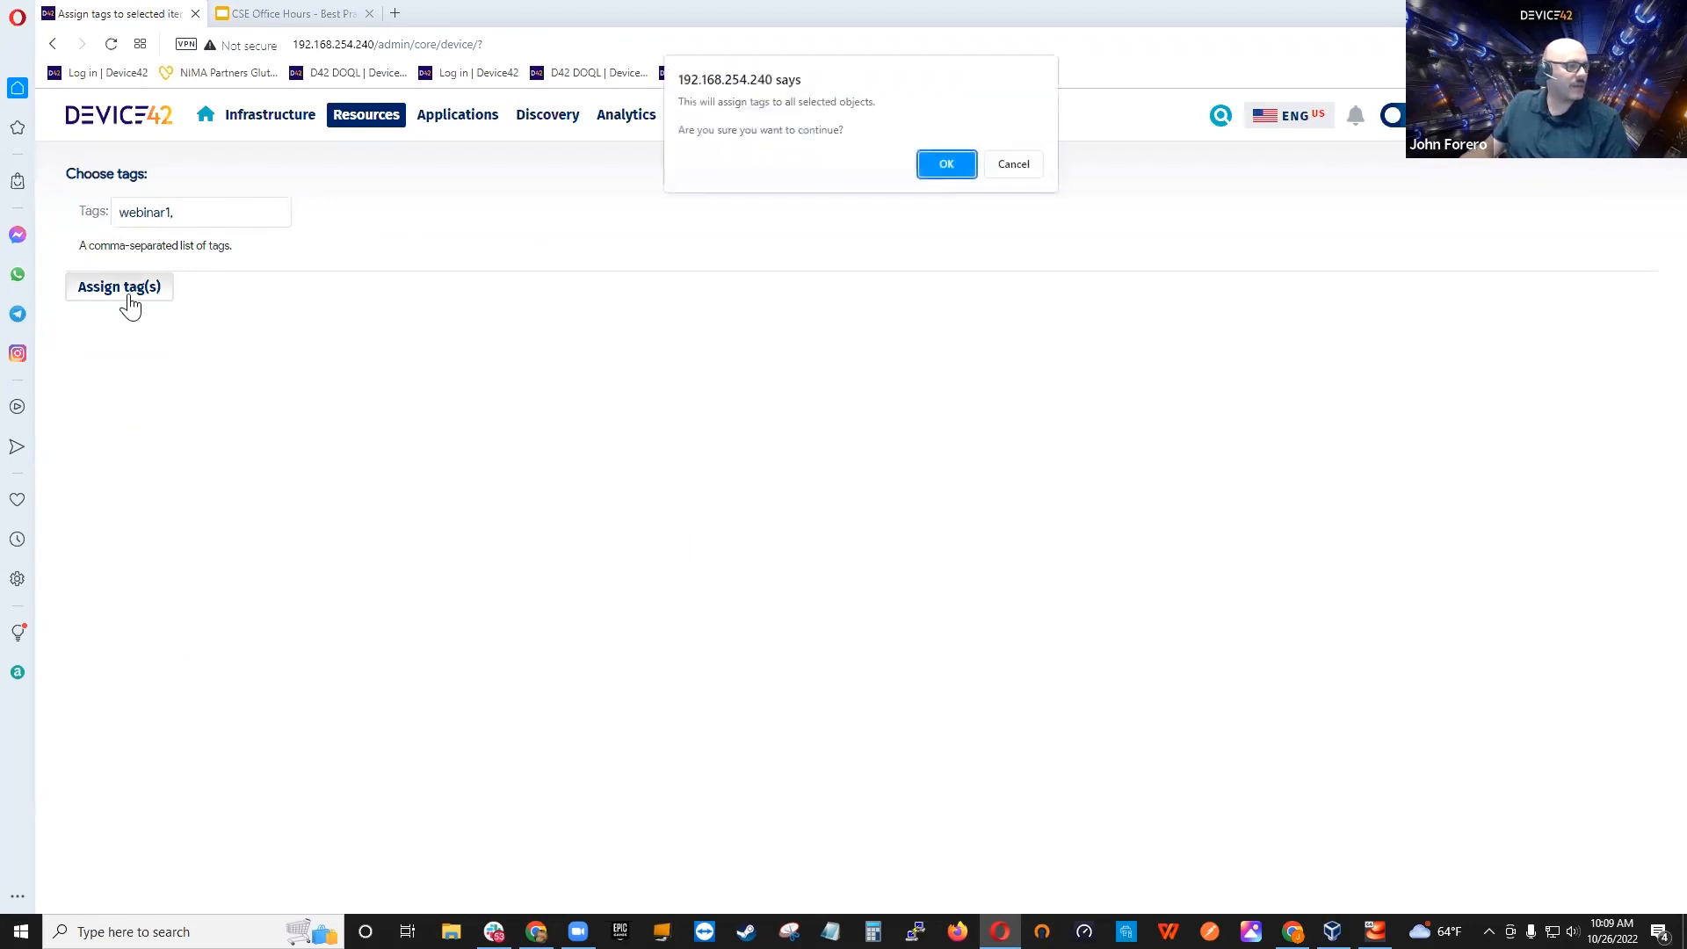
{"action": "left_click", "coordinate": [956, 167]}
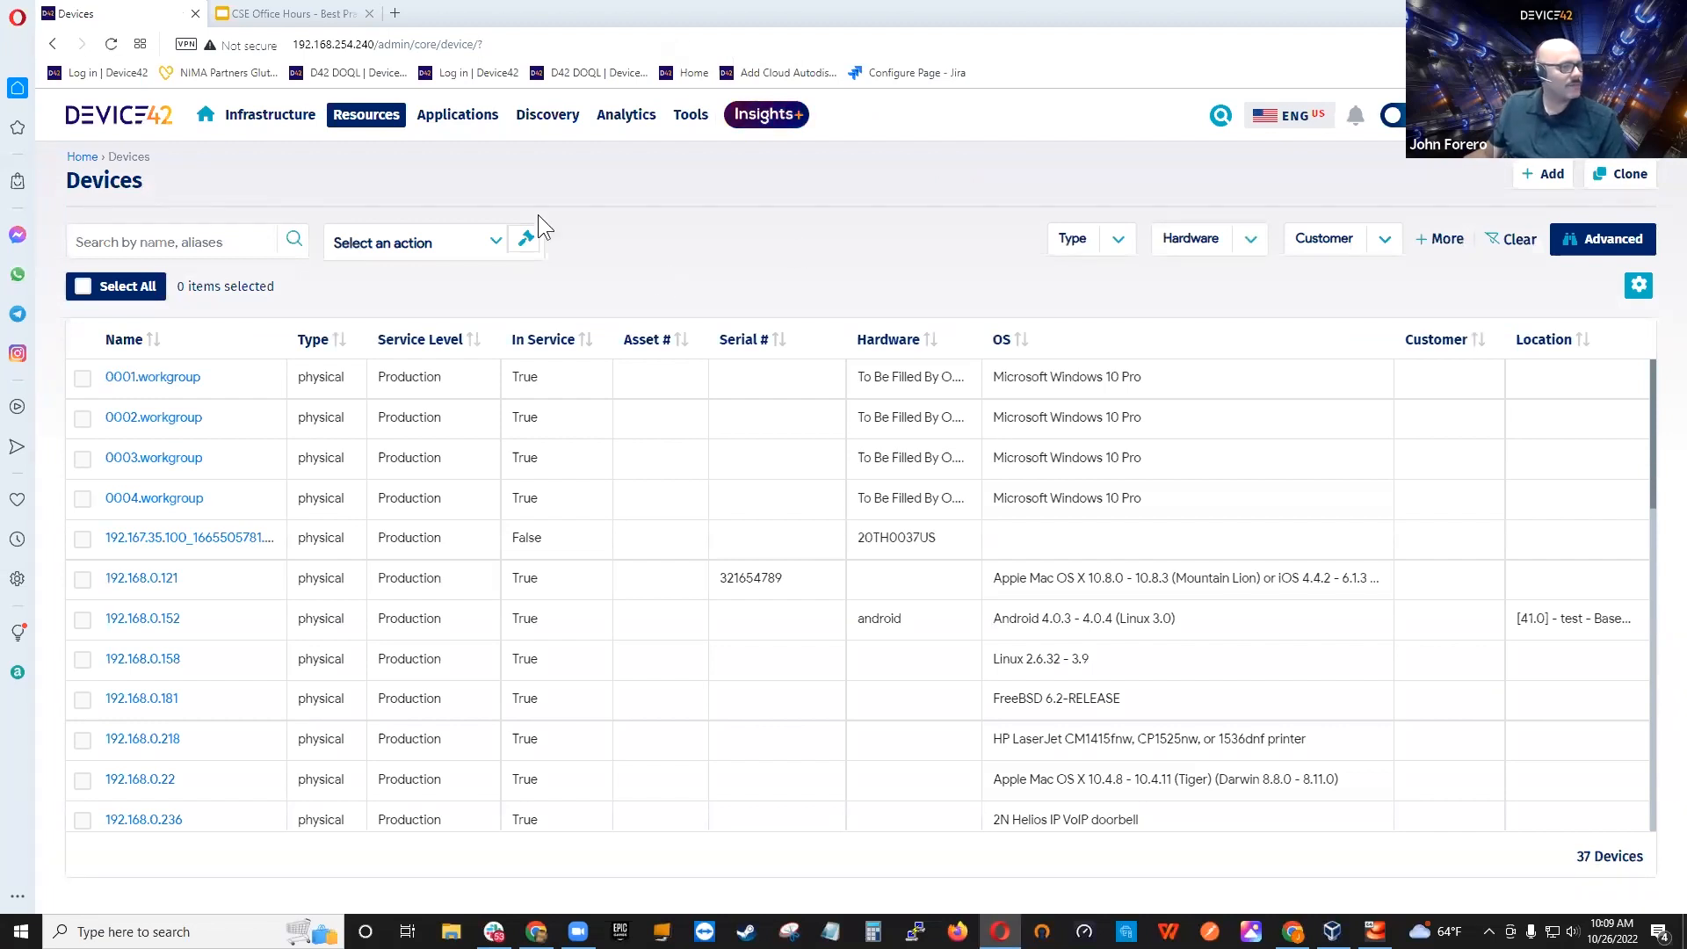
Step: Open the desktops Hypervisors/*nix/Windows discovery job for editing and show its Miscellaneous settings with the tags for discovered devices
{"action": "mouse_move", "coordinate": [559, 132]}
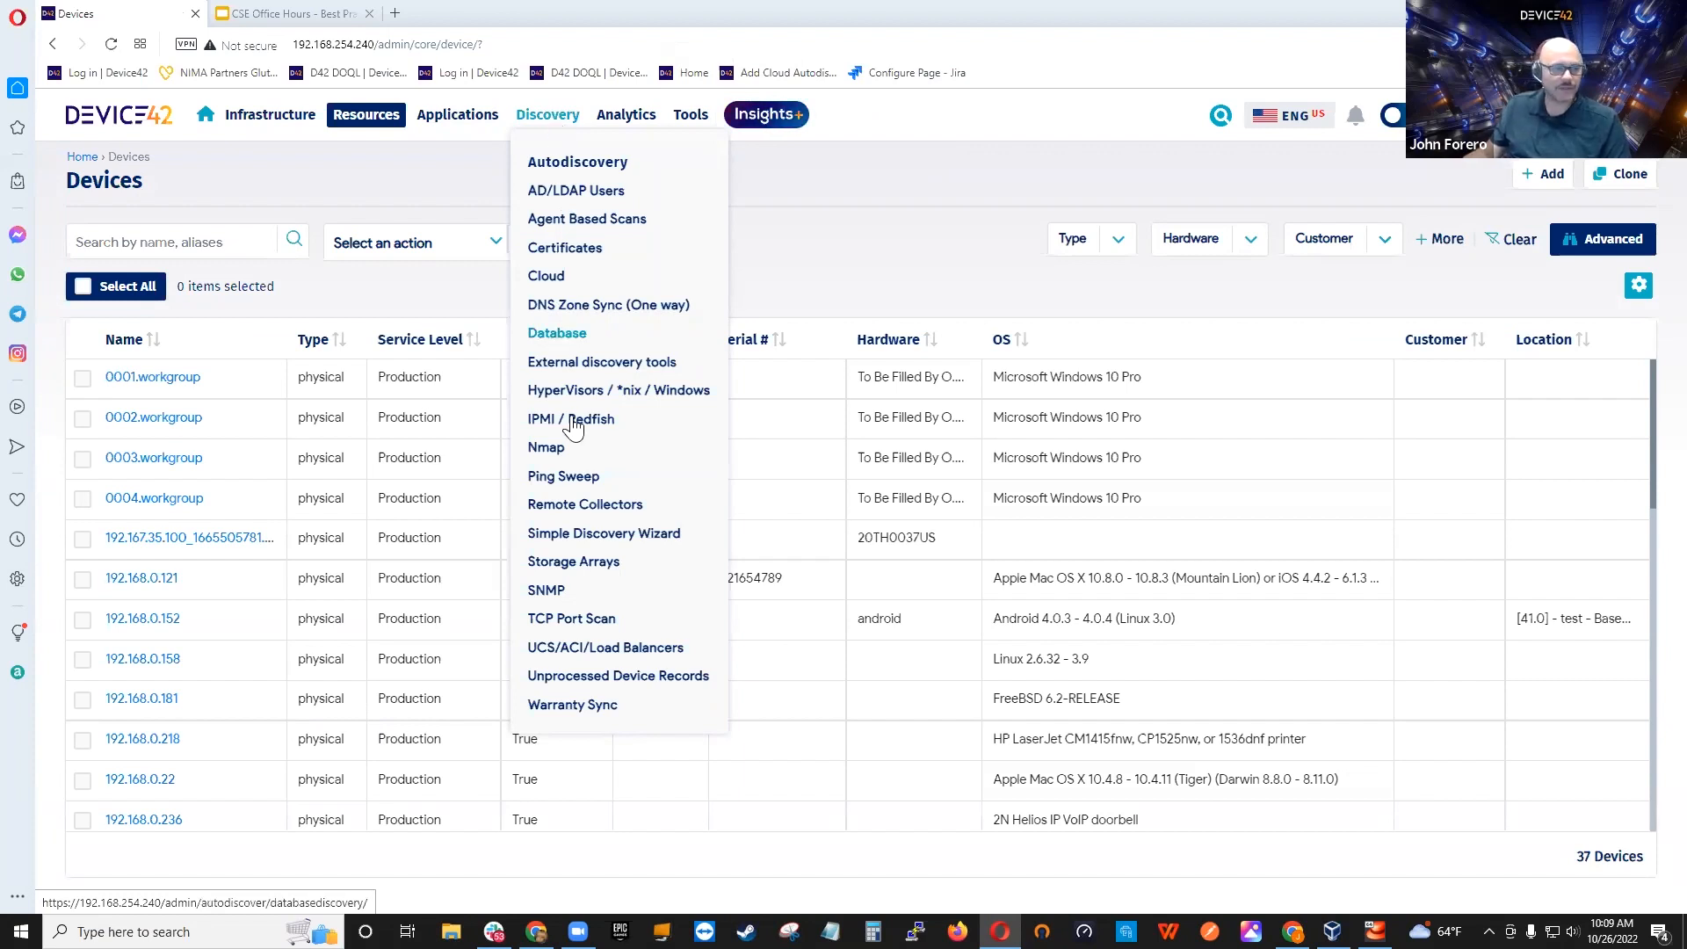
{"action": "left_click", "coordinate": [604, 396]}
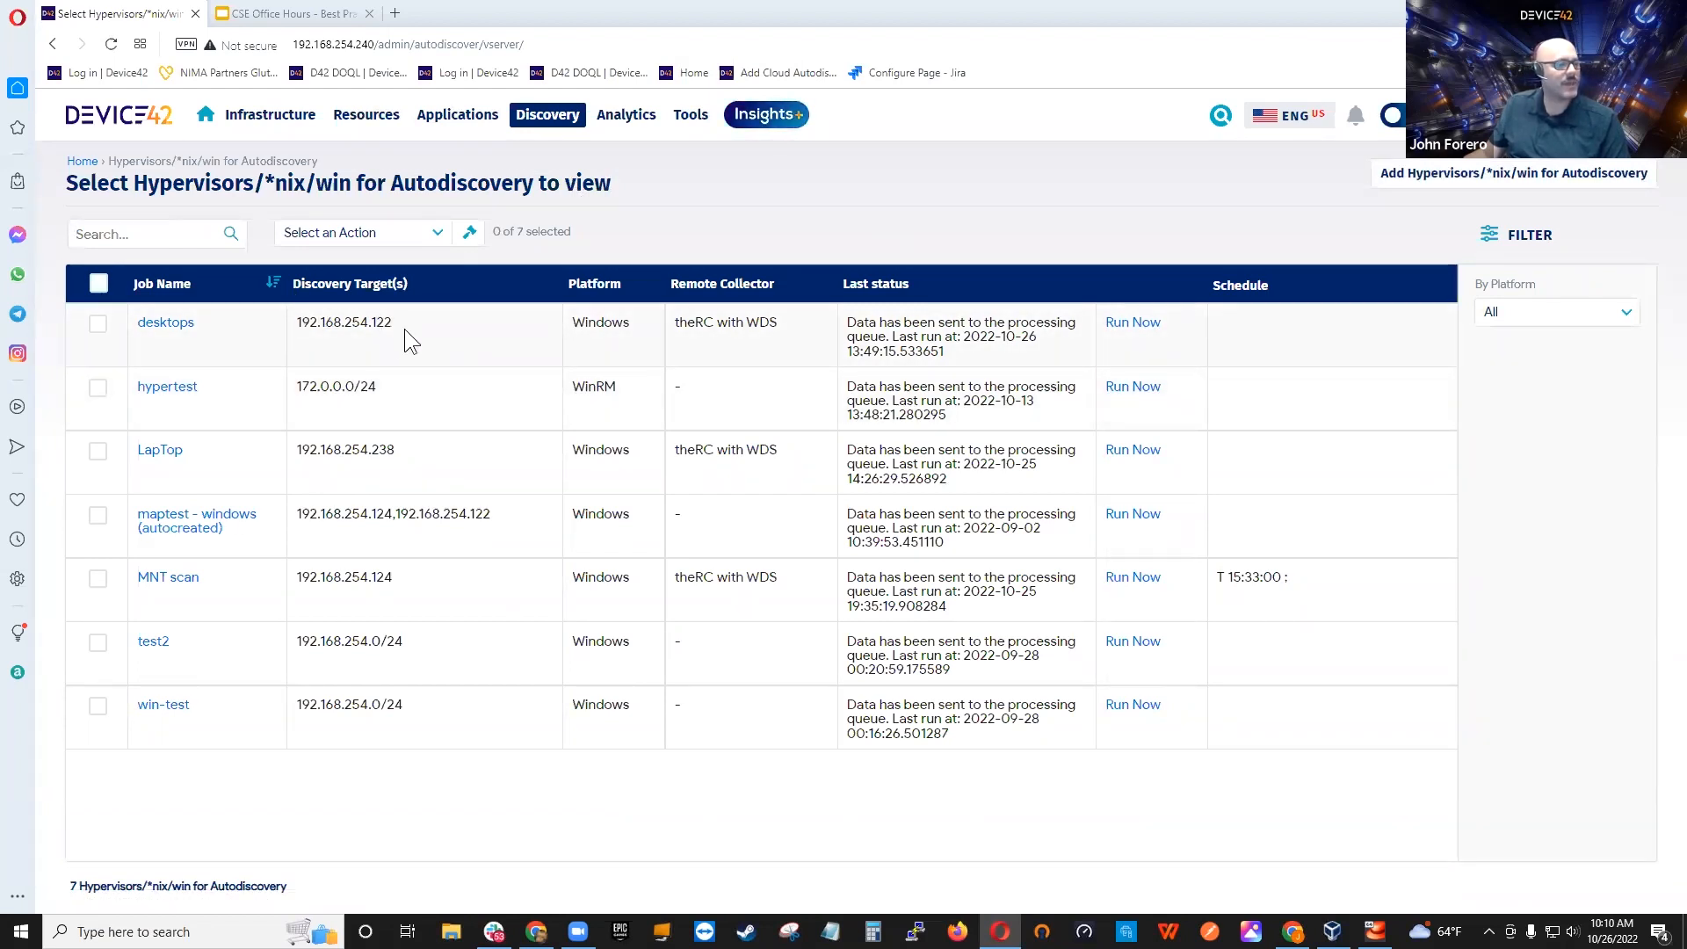
{"action": "left_click", "coordinate": [157, 325]}
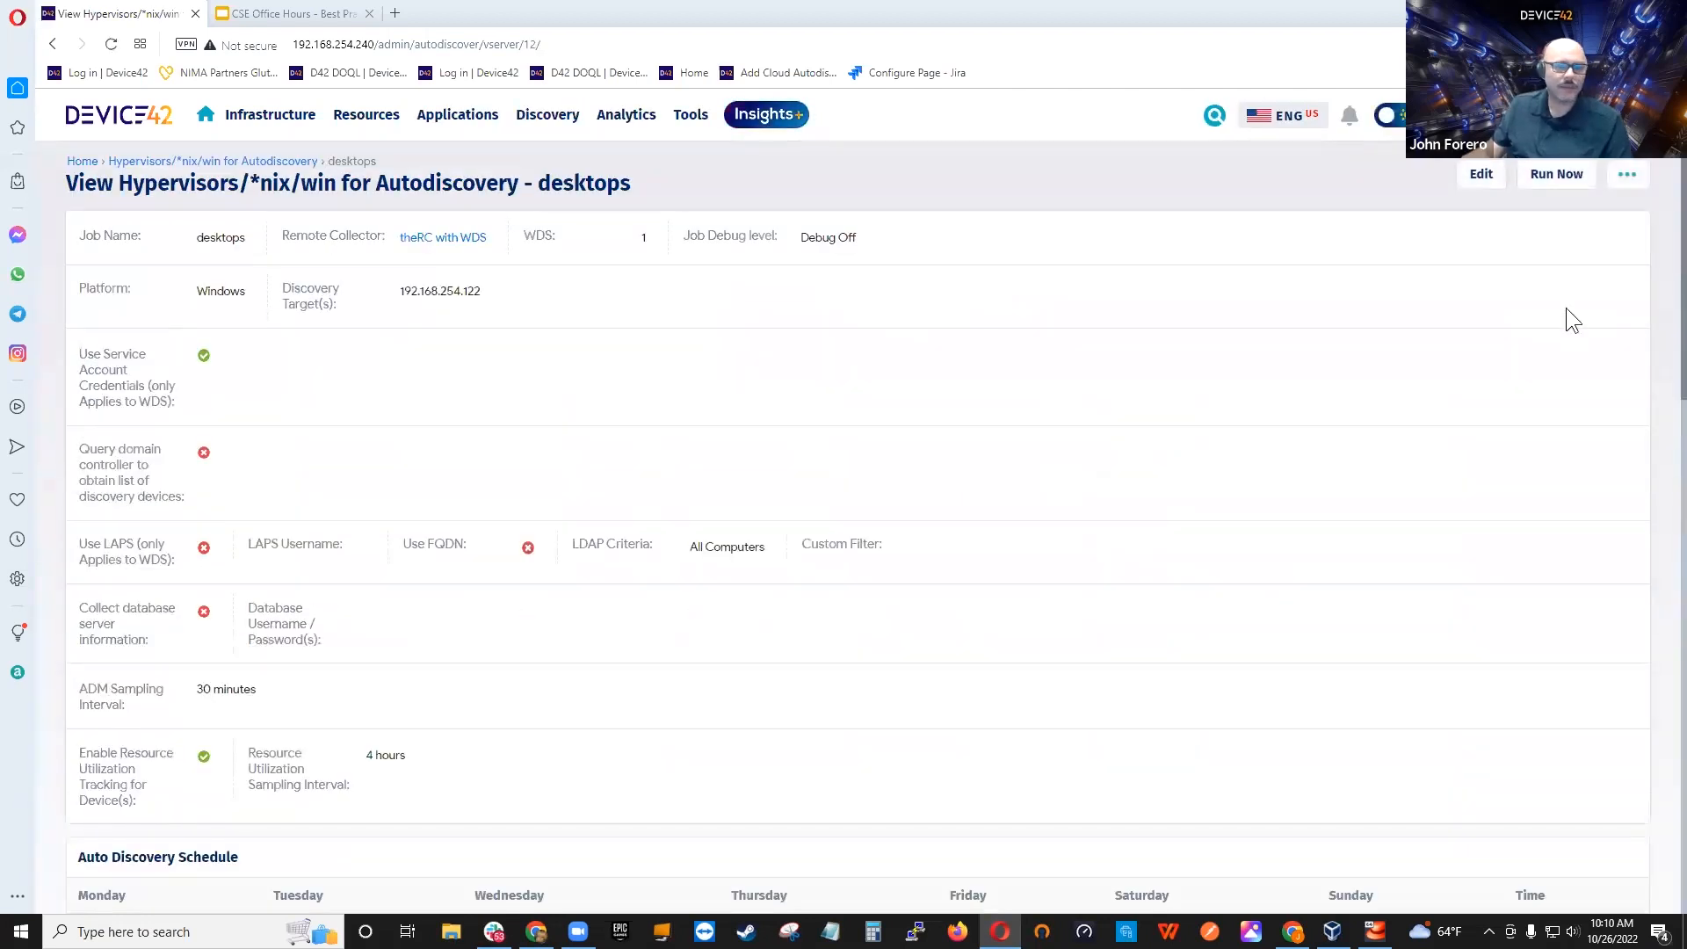
{"action": "left_click", "coordinate": [1481, 175]}
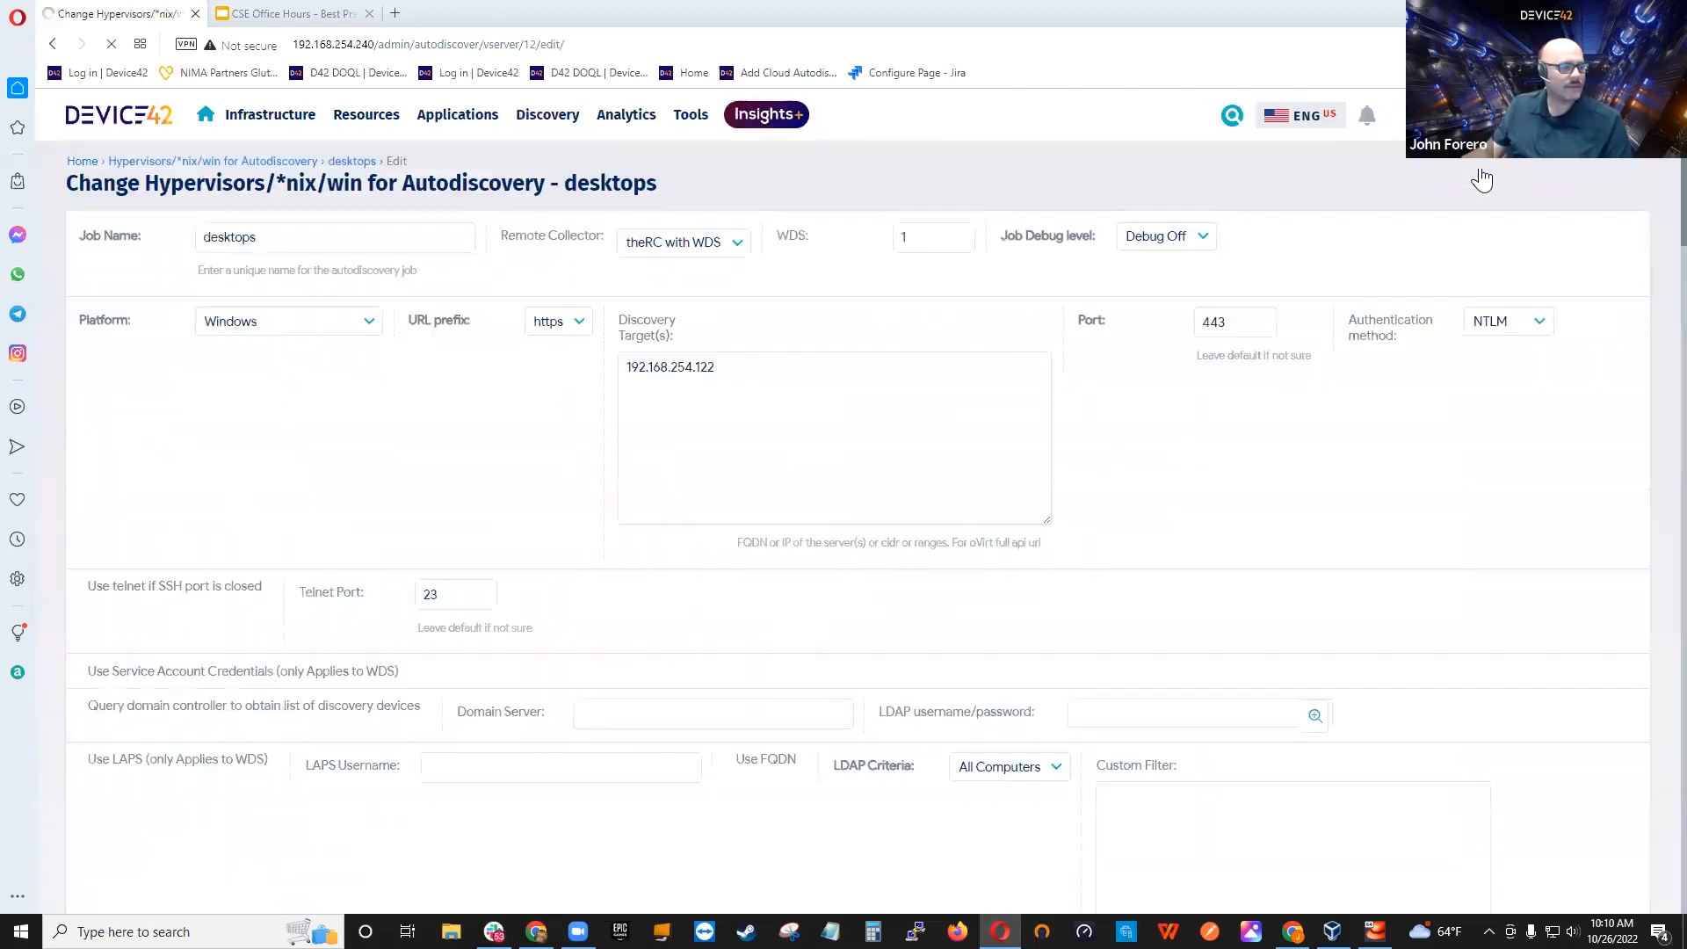
{"action": "scroll", "coordinate": [452, 654], "scroll_direction": "down", "scroll_amount": 15}
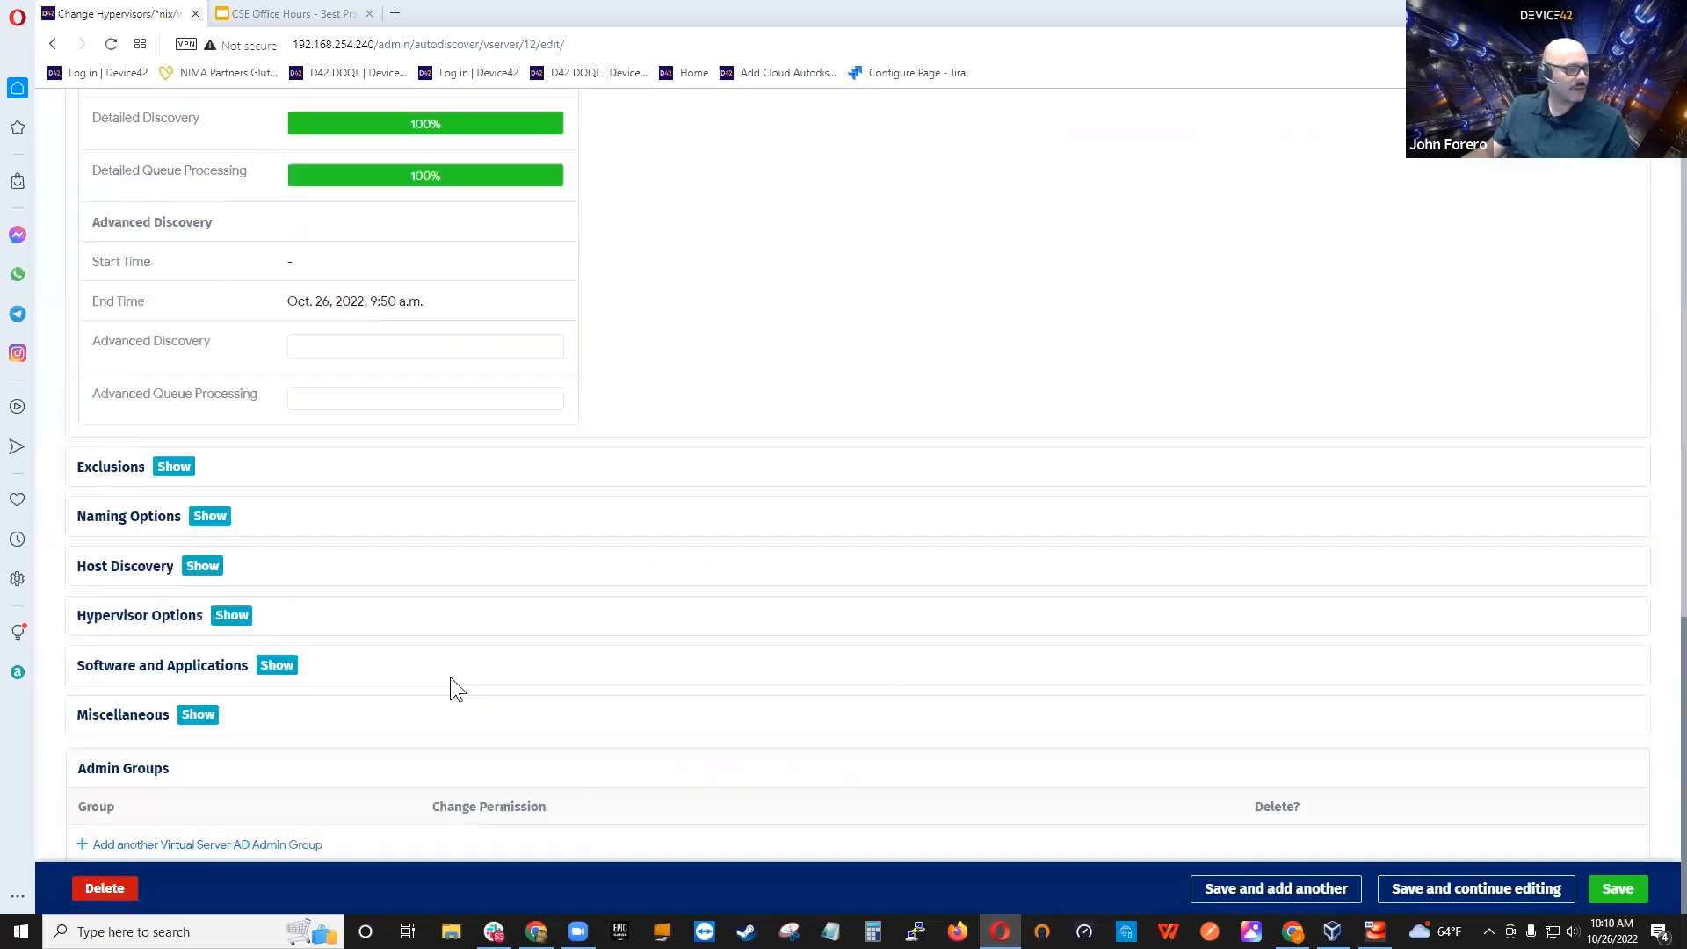
{"action": "left_click", "coordinate": [198, 715]}
{"action": "scroll", "coordinate": [633, 696], "scroll_direction": "down", "scroll_amount": 1}
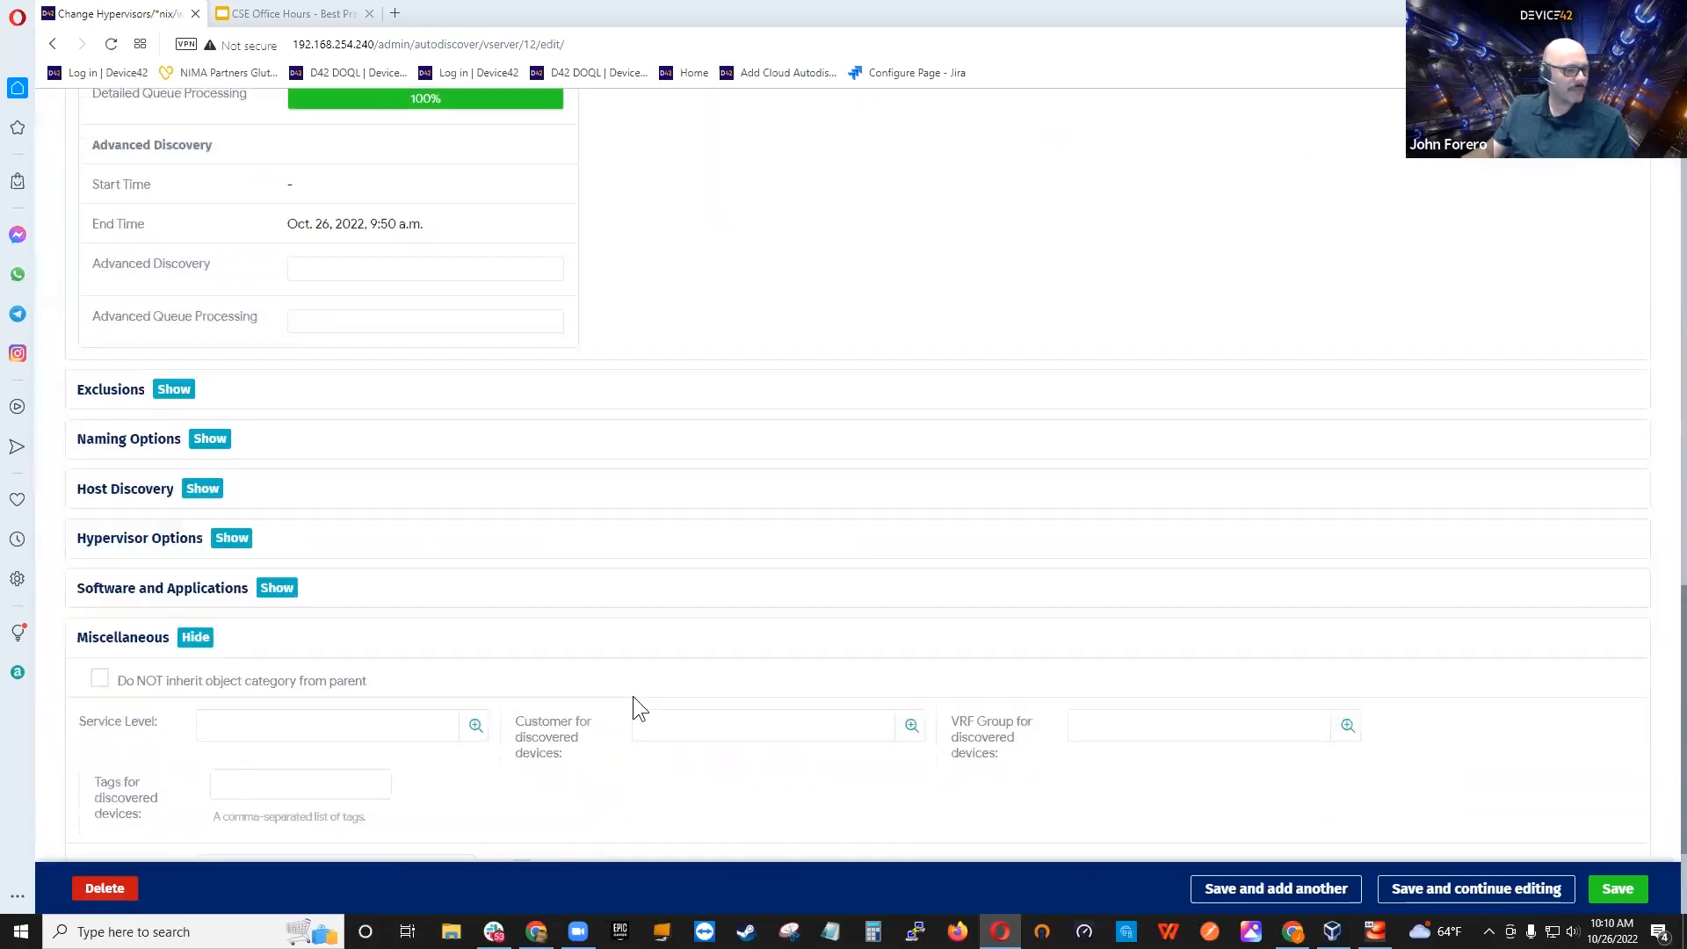
{"action": "scroll", "coordinate": [633, 696], "scroll_direction": "down", "scroll_amount": 2}
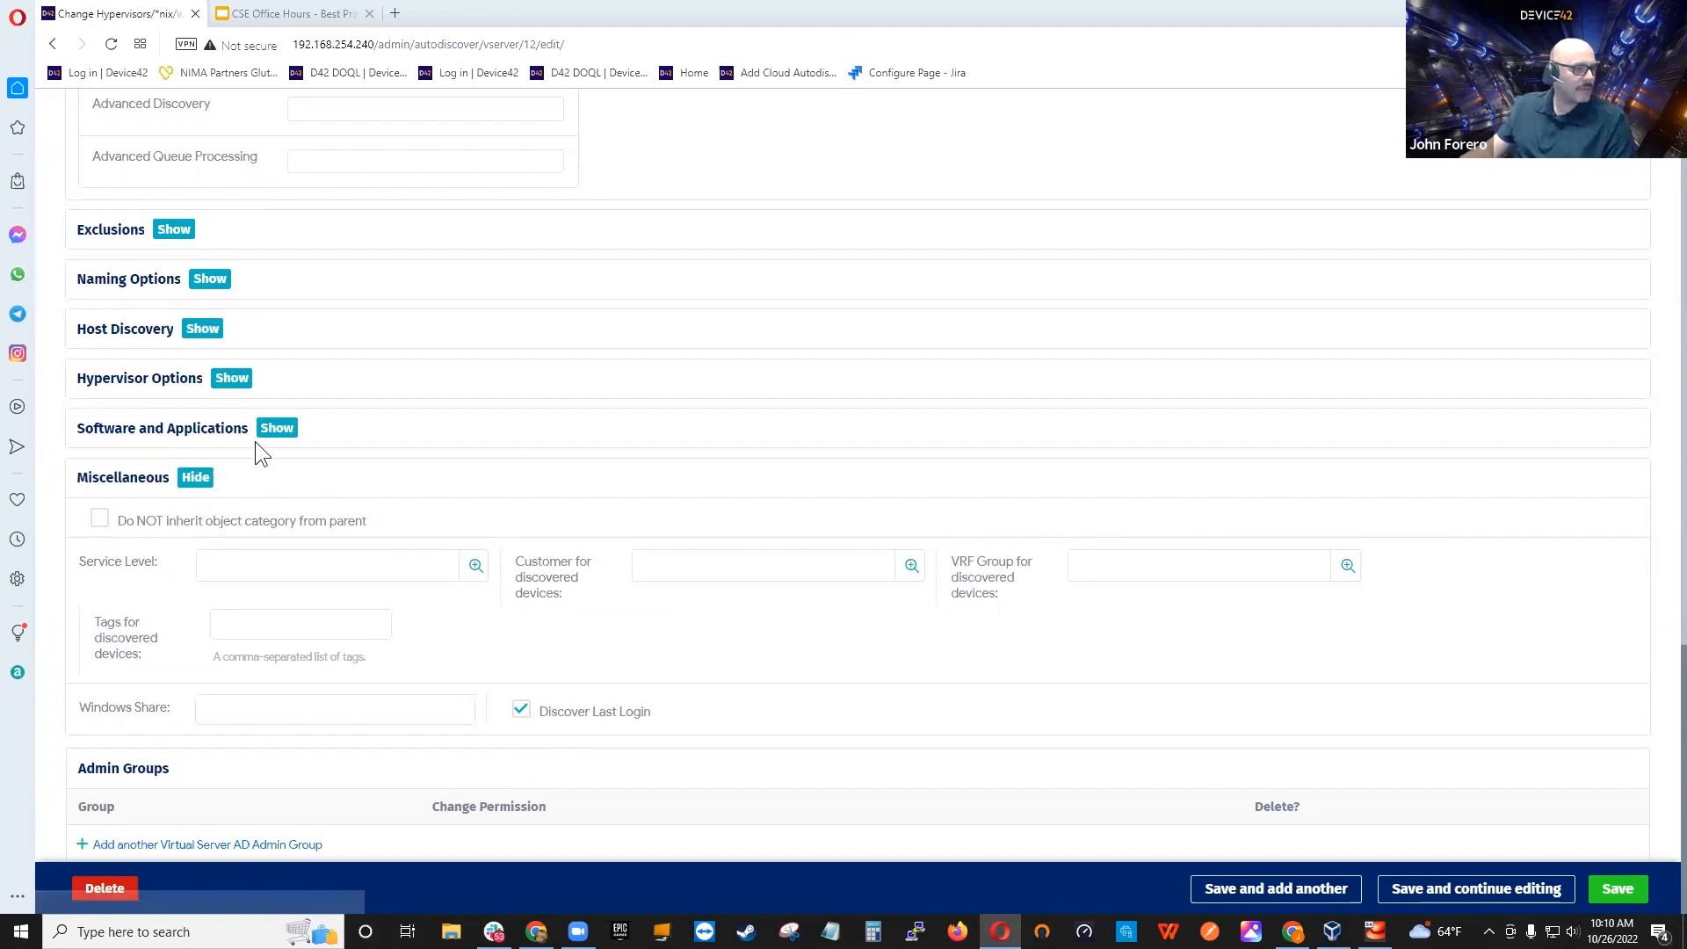
Step: Collapse the Miscellaneous settings, review the job's schedule and status sections, and expand Miscellaneous again to examine the discovered-device tags
{"action": "left_click", "coordinate": [195, 477]}
{"action": "scroll", "coordinate": [533, 650], "scroll_direction": "up", "scroll_amount": 10}
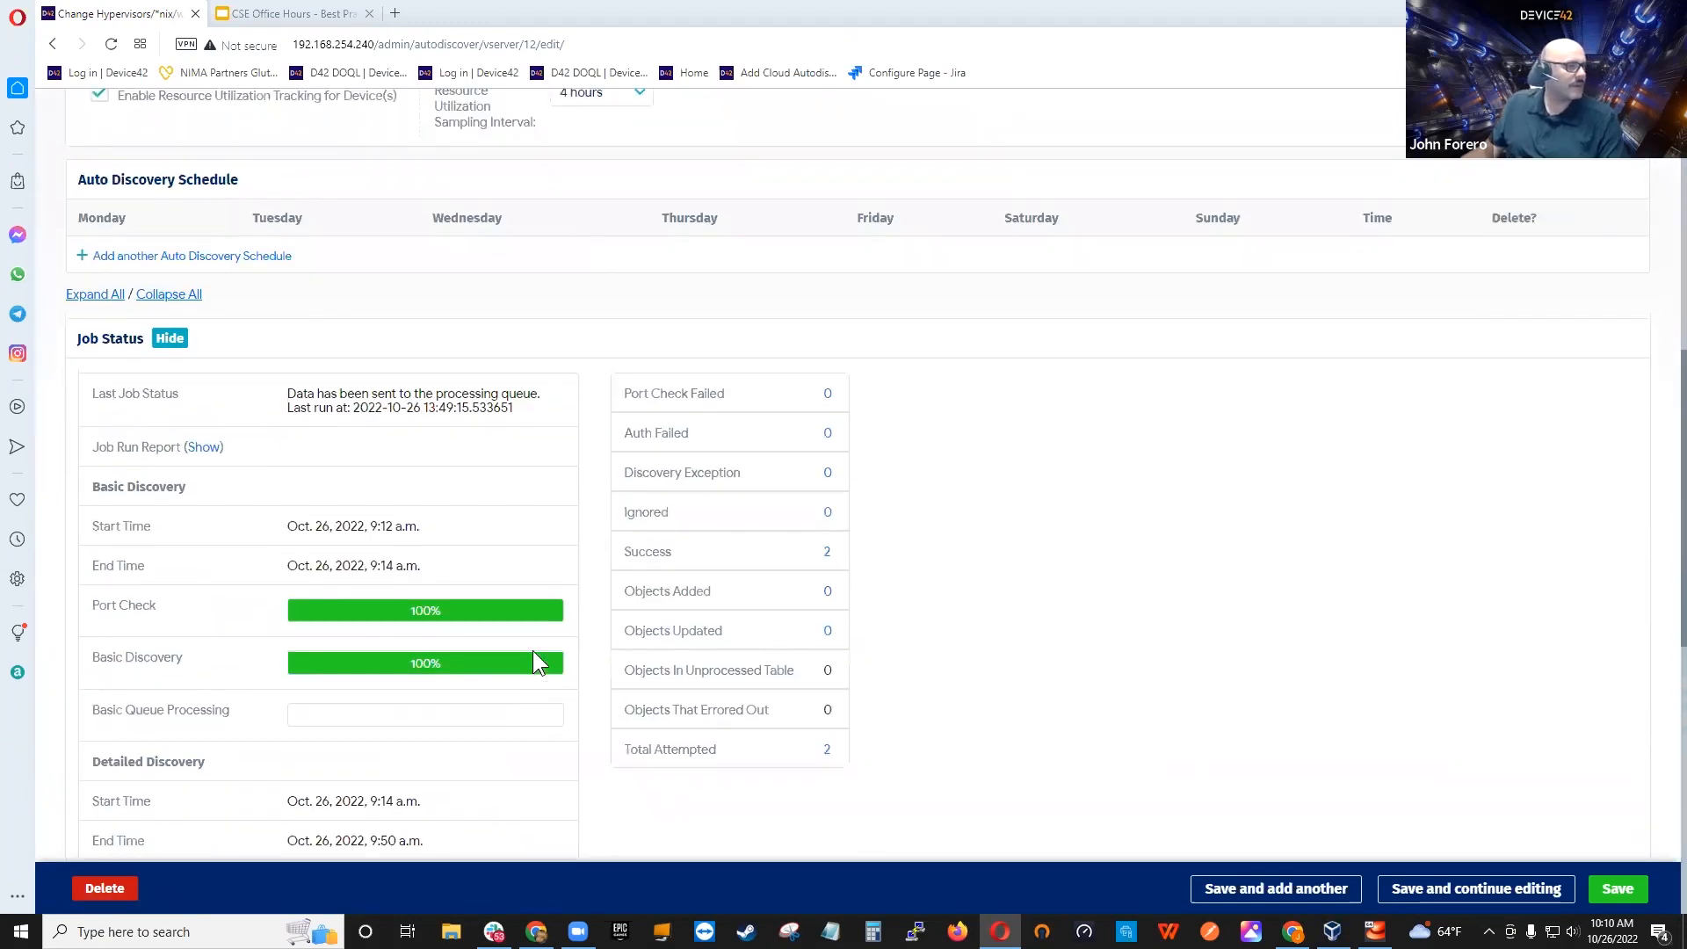
{"action": "scroll", "coordinate": [533, 657], "scroll_direction": "up", "scroll_amount": 2}
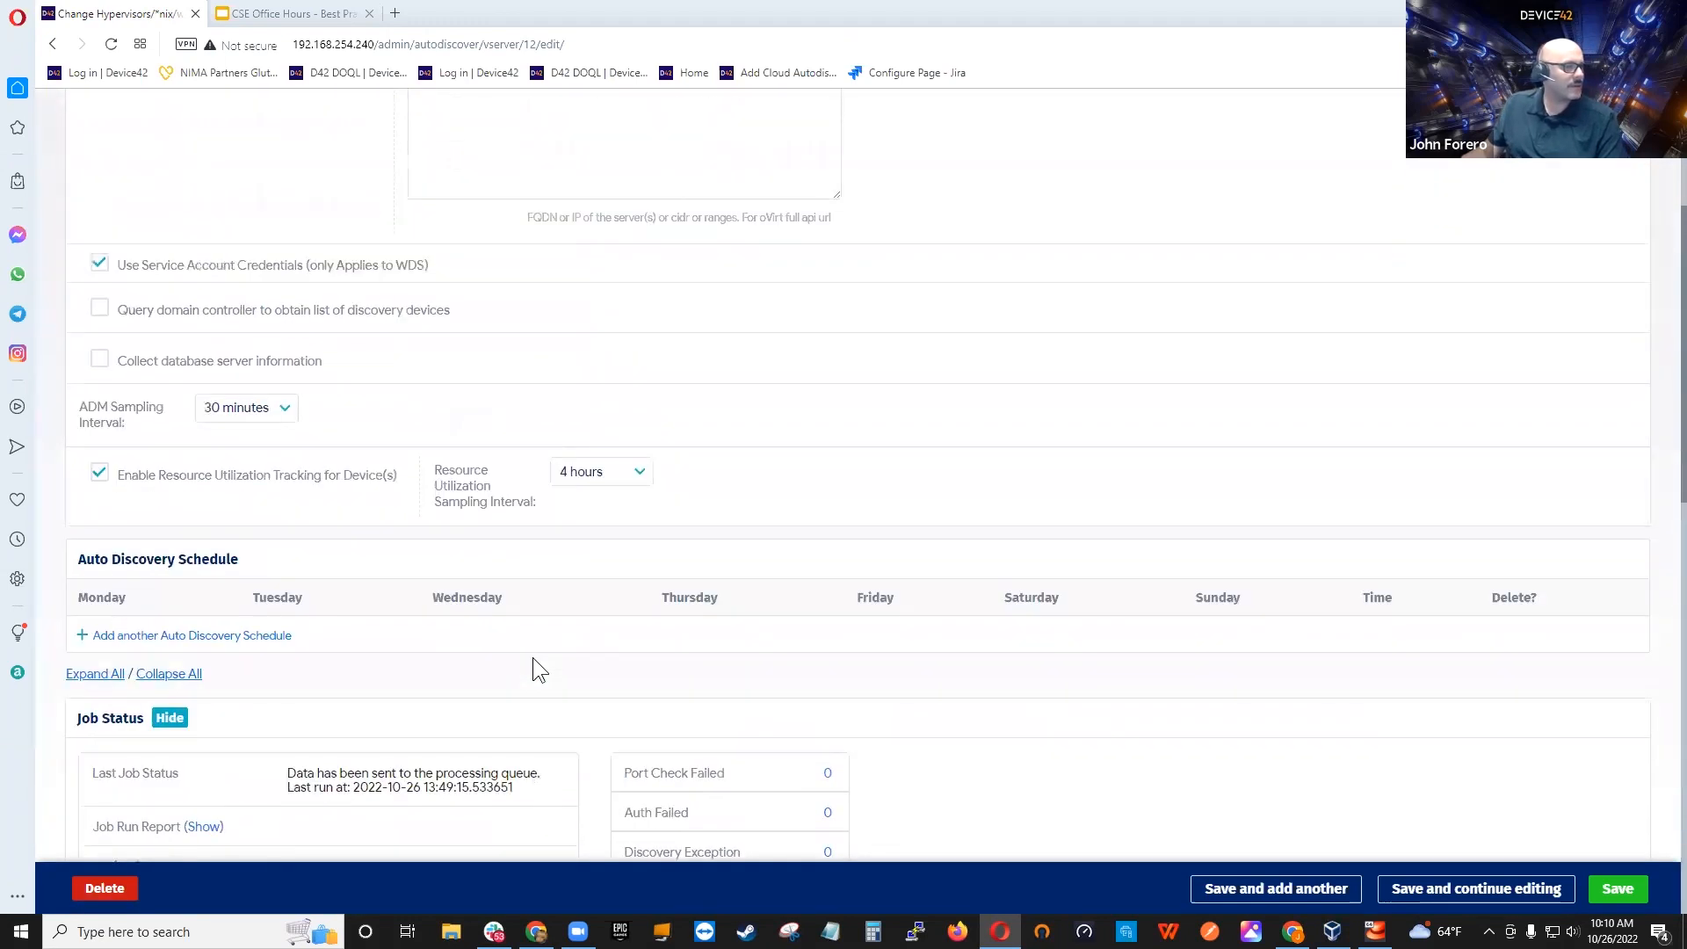
{"action": "scroll", "coordinate": [543, 664], "scroll_direction": "down", "scroll_amount": 12}
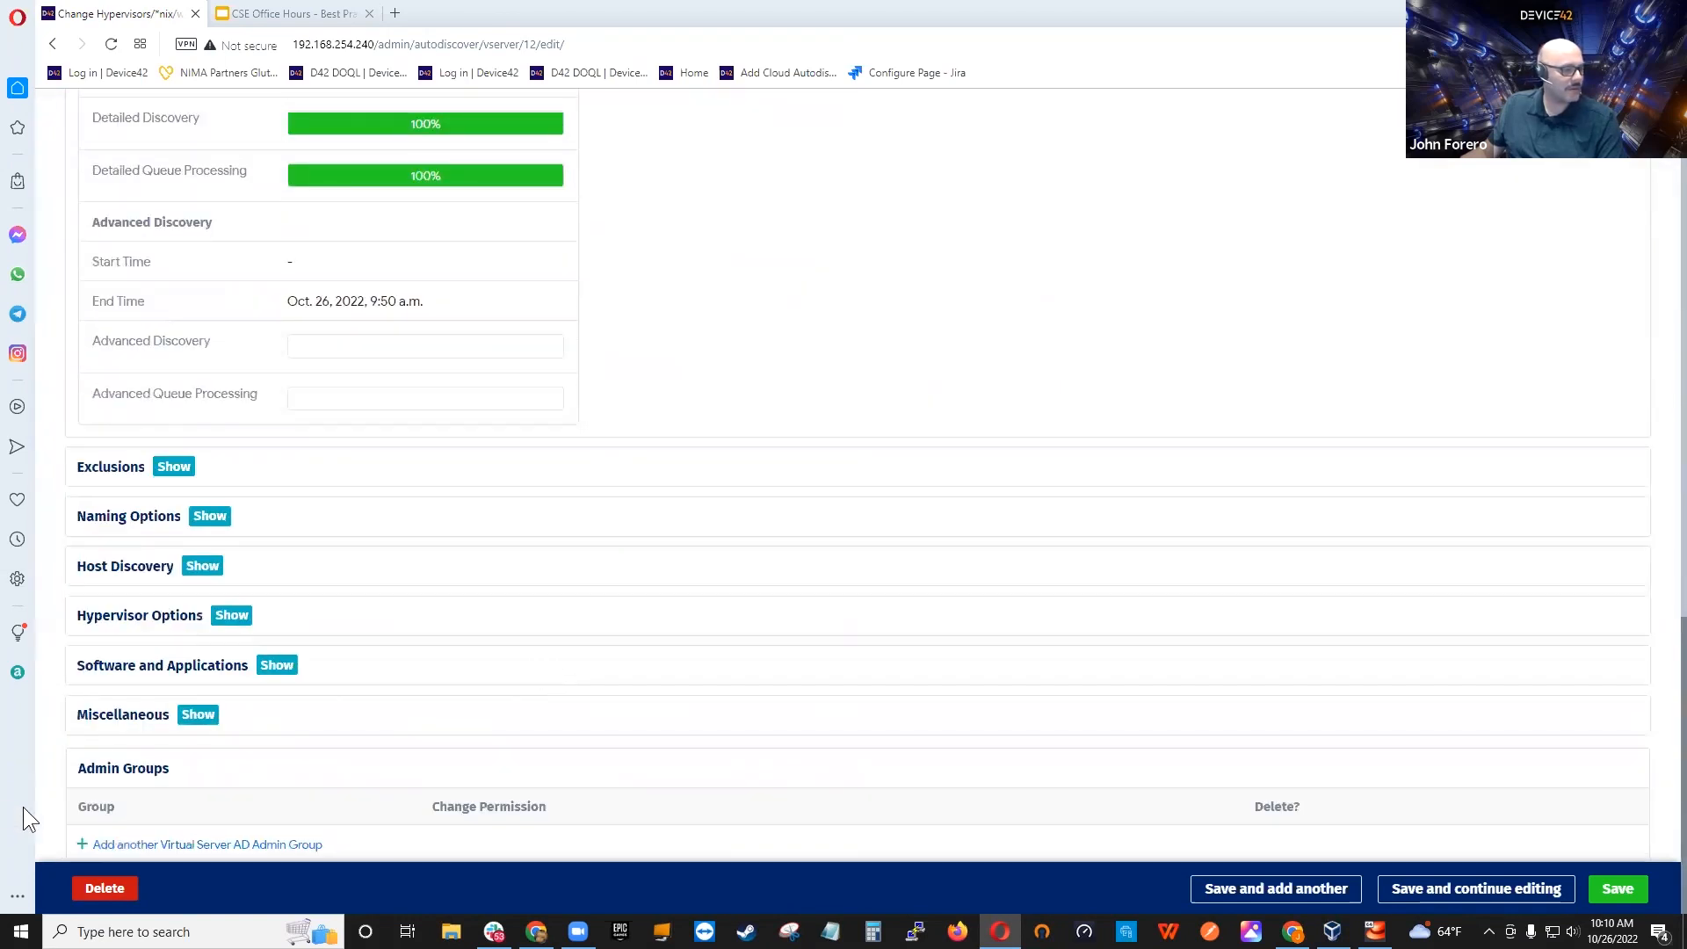
{"action": "left_click", "coordinate": [198, 714]}
{"action": "scroll", "coordinate": [532, 675], "scroll_direction": "down", "scroll_amount": 3}
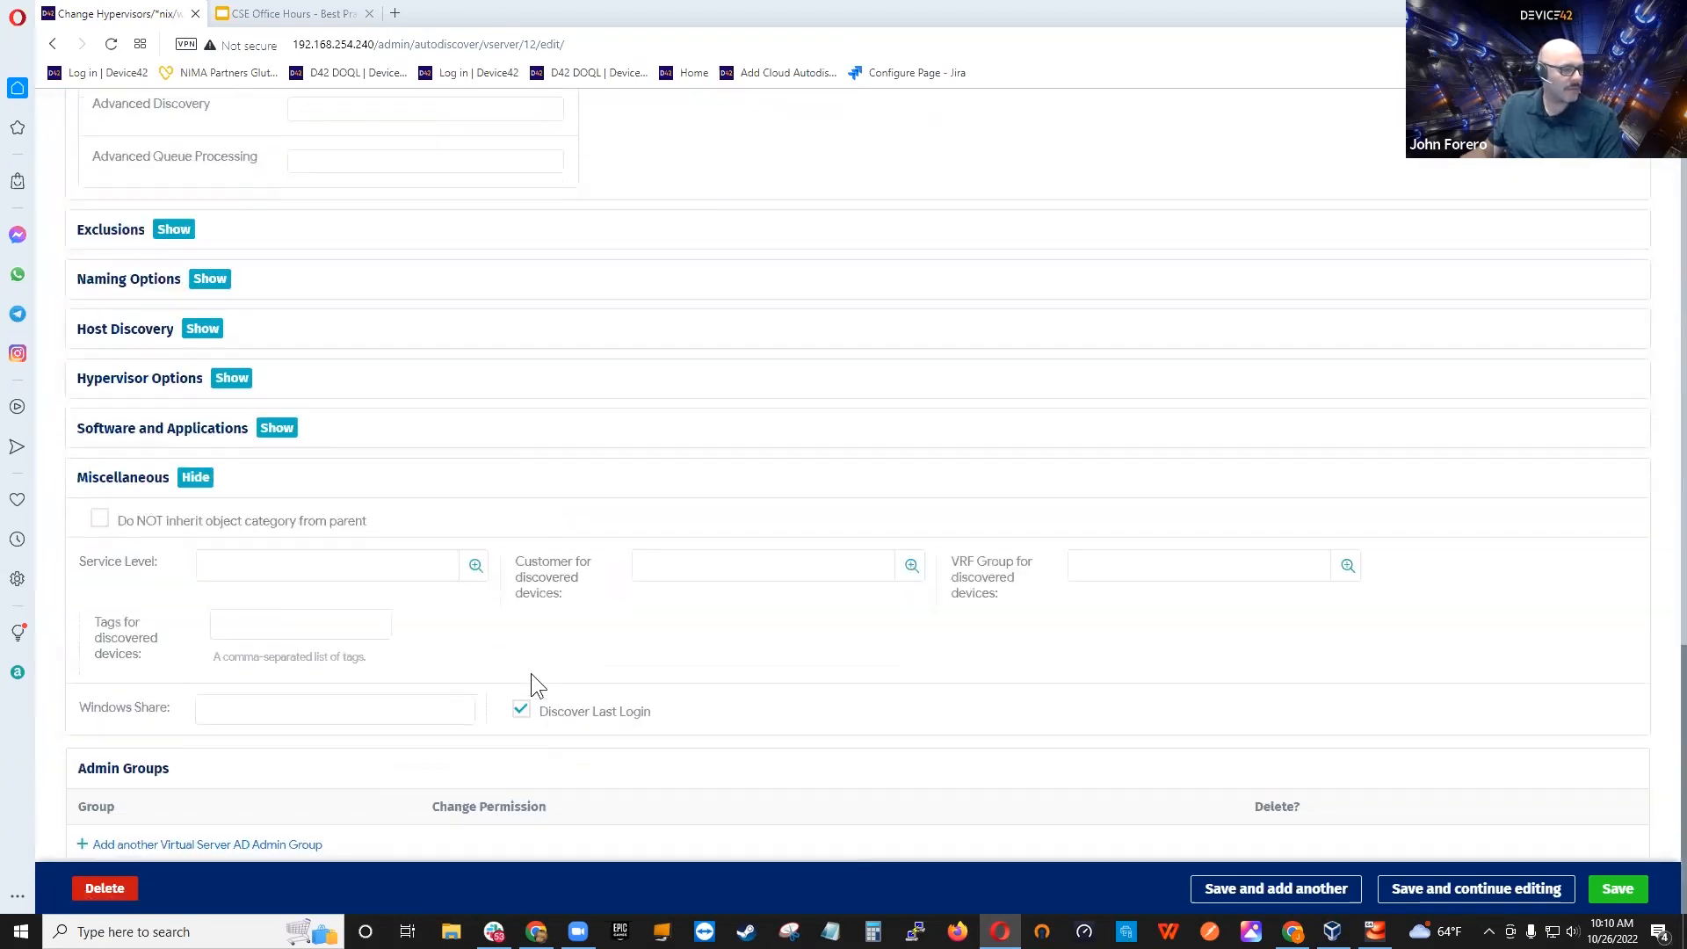
Step: Enter webinar1 as the tag for discovered devices in the desktops job and save it while keeping it open for editing
{"action": "type", "text": "we"}
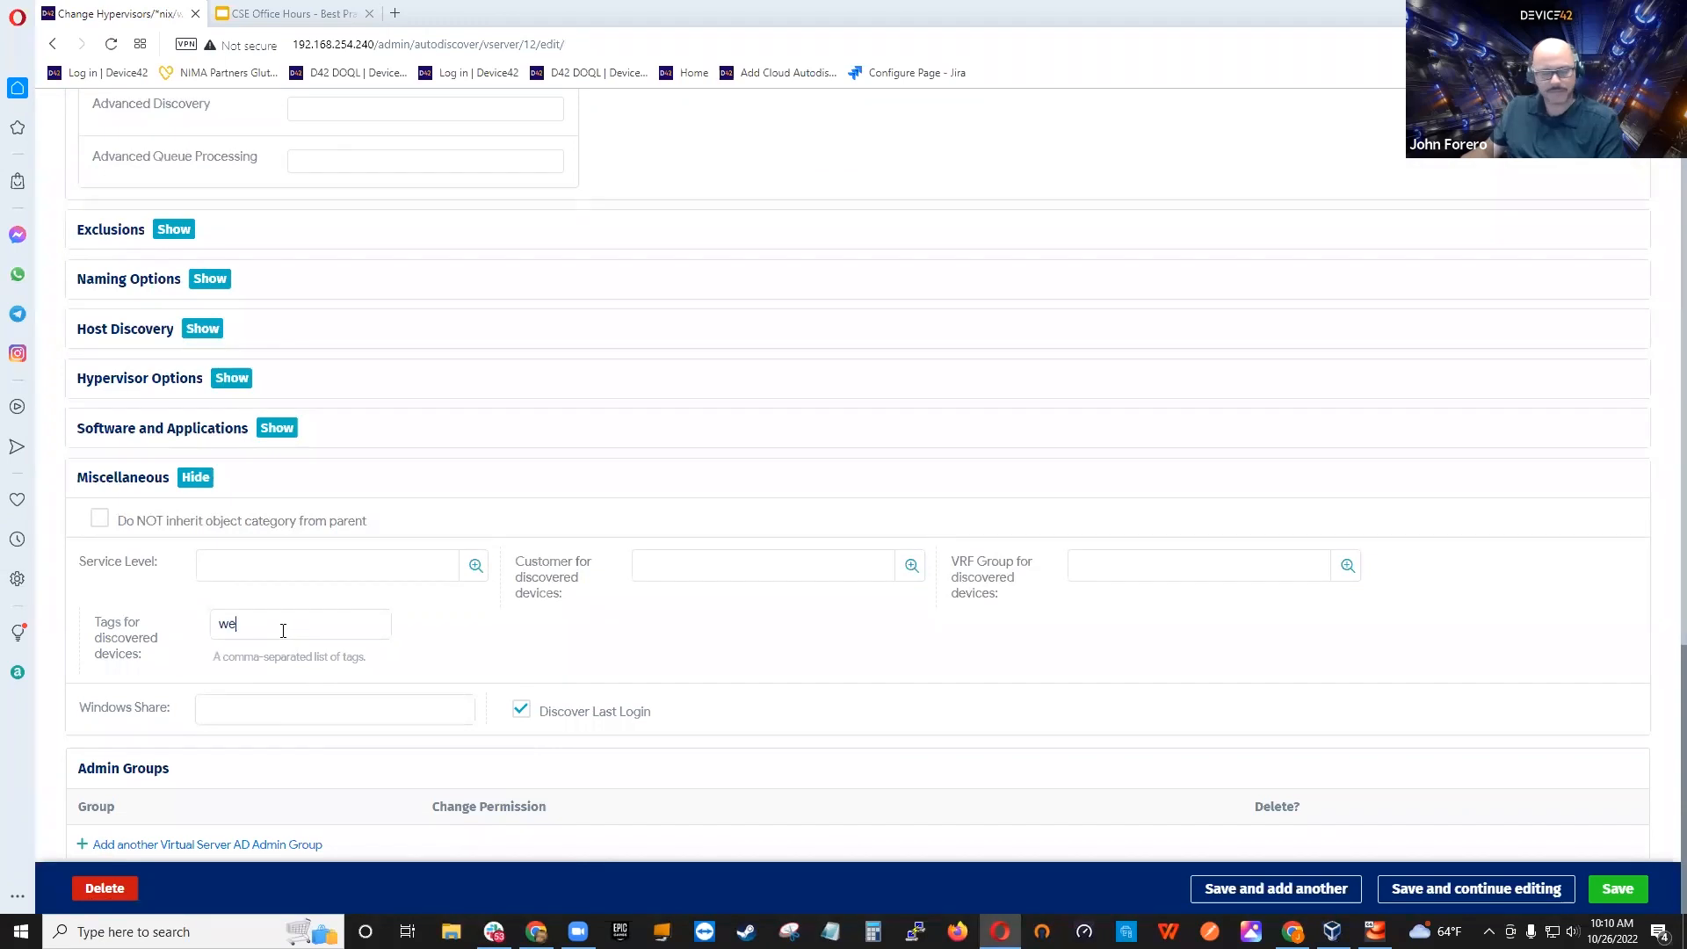
{"action": "left_click", "coordinate": [259, 652]}
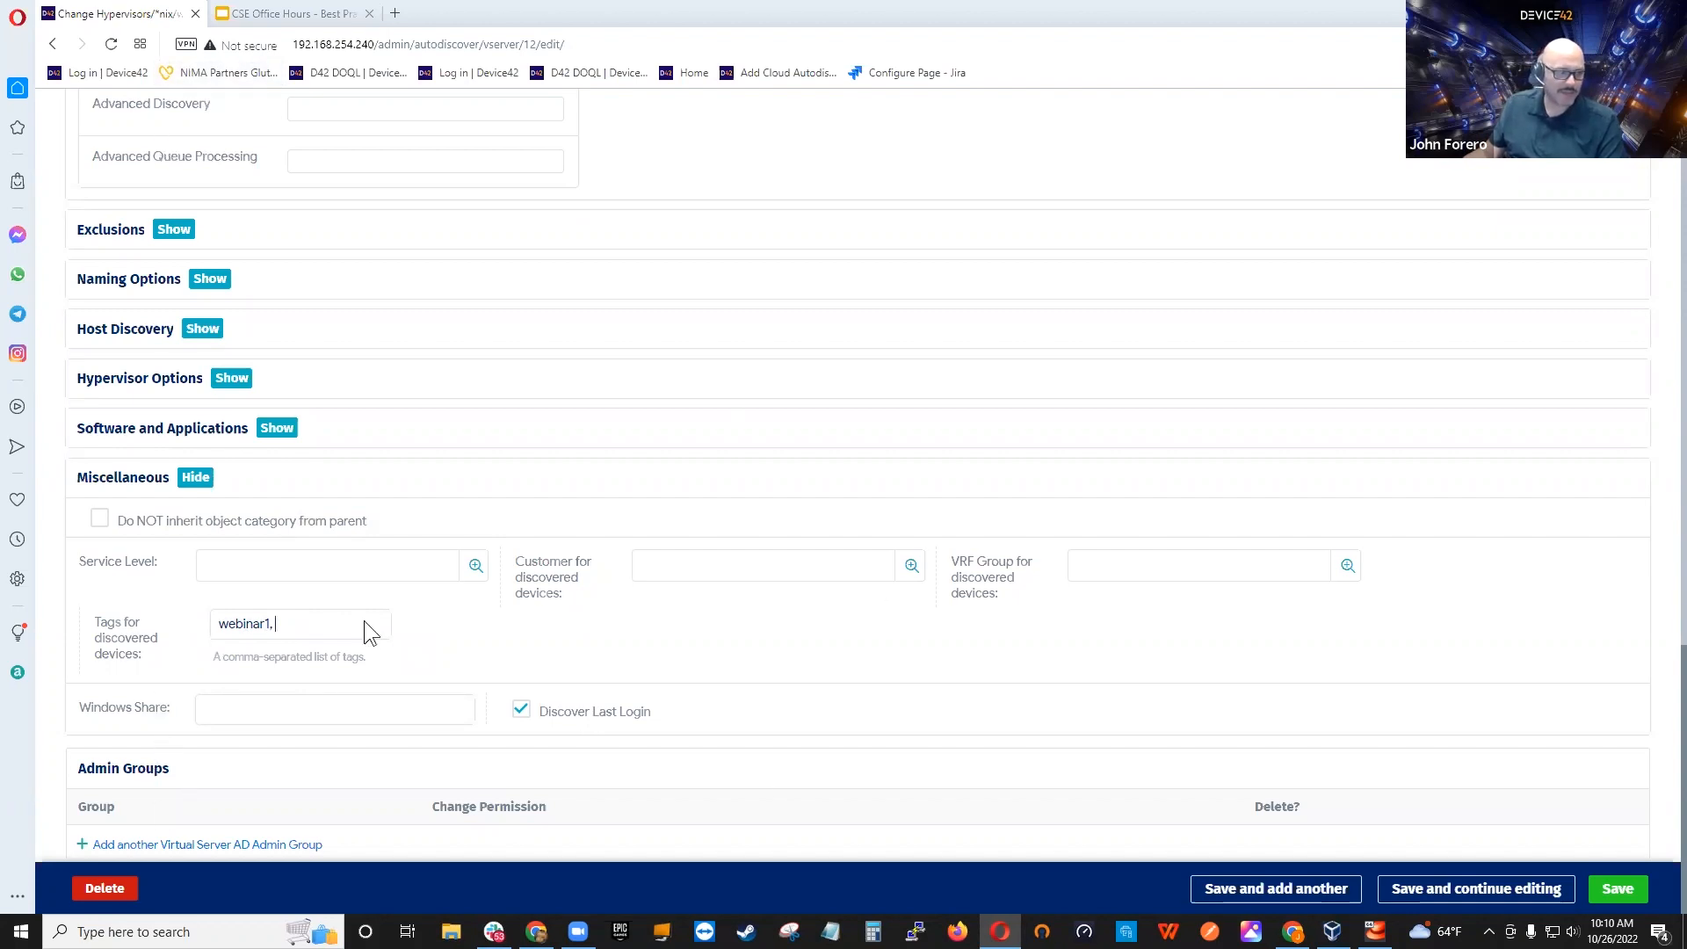
{"action": "scroll", "coordinate": [748, 530], "scroll_direction": "up", "scroll_amount": 15}
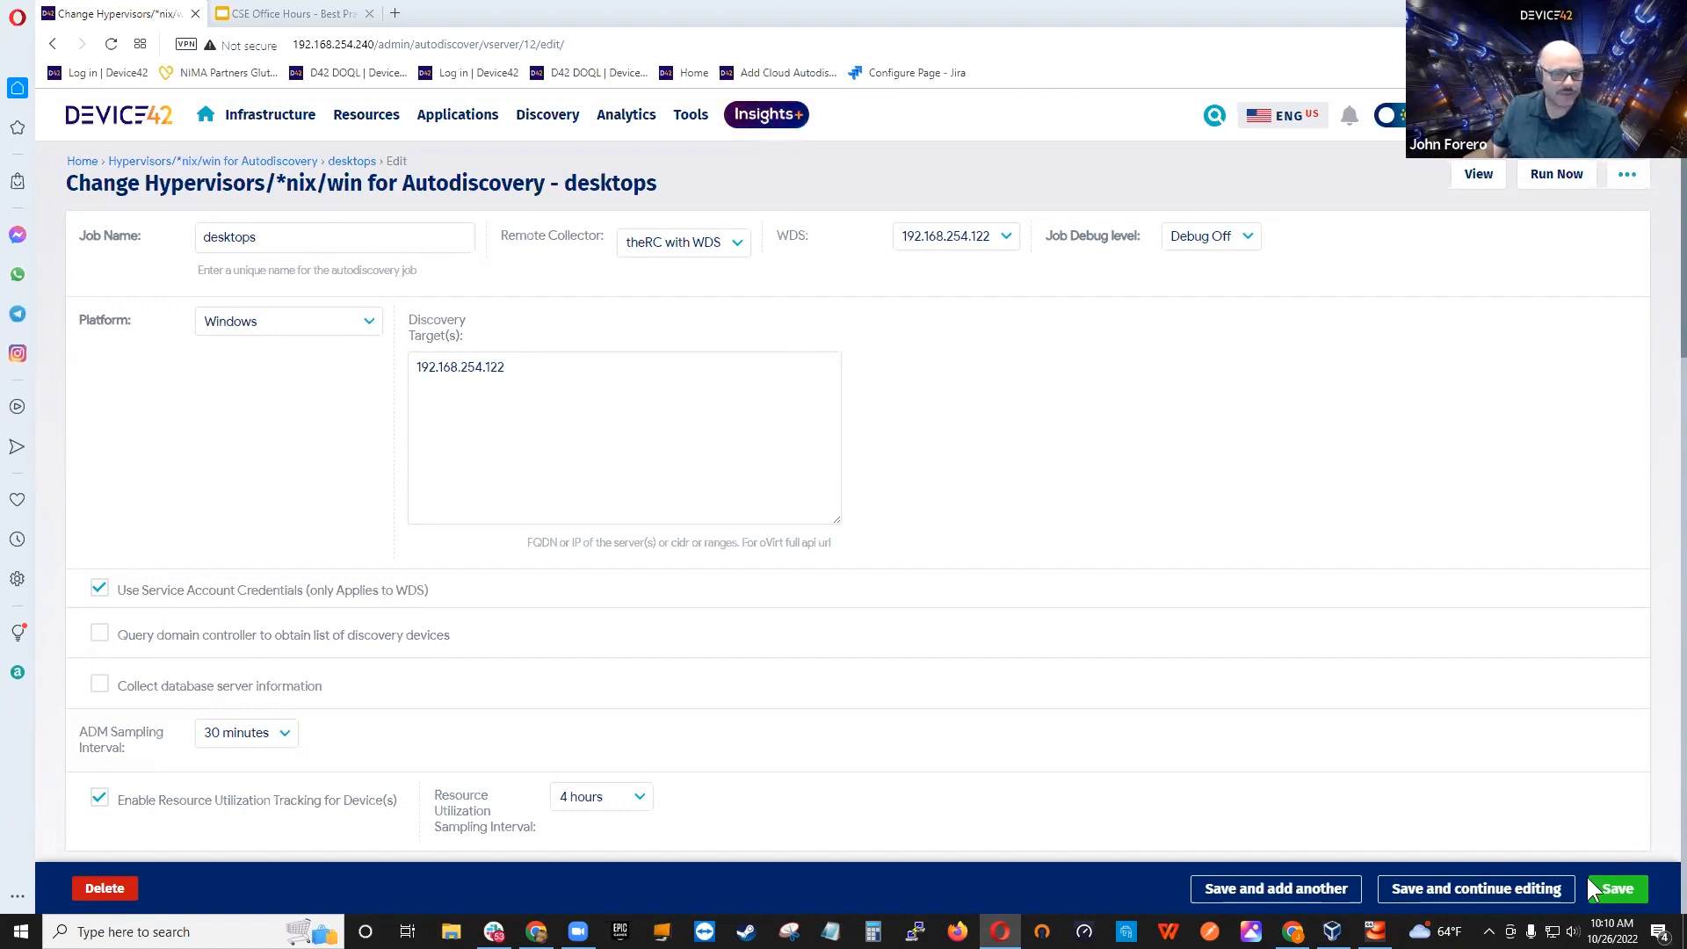
{"action": "left_click", "coordinate": [1513, 889]}
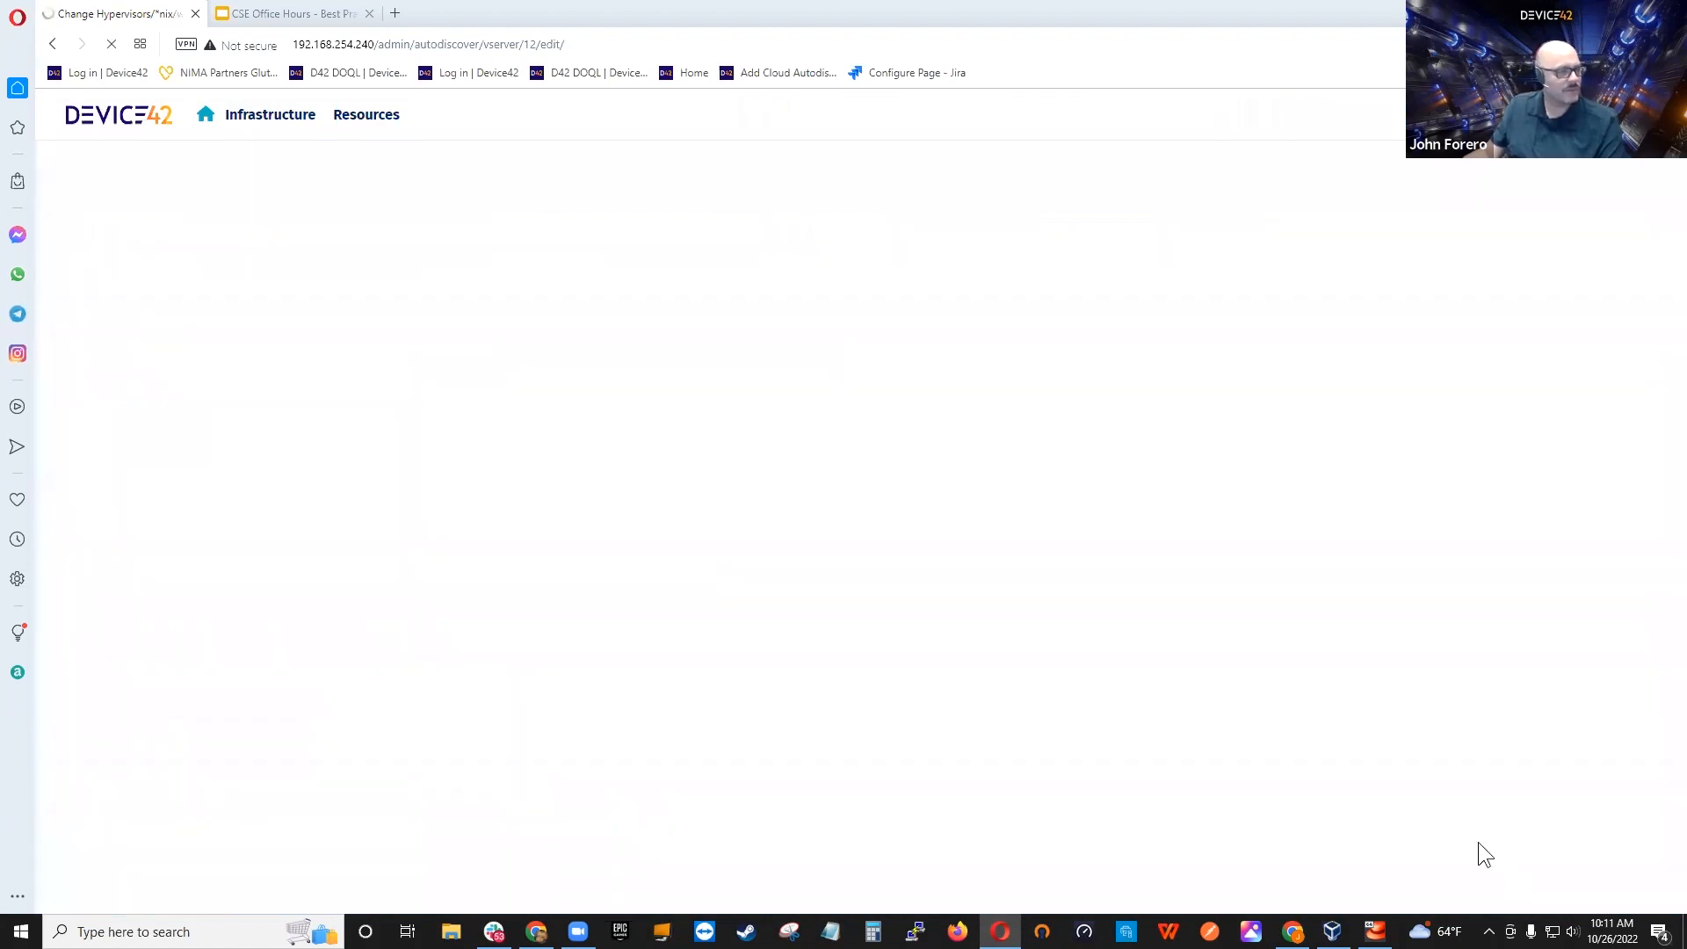
{"action": "scroll", "coordinate": [250, 552], "scroll_direction": "down", "scroll_amount": 5}
{"action": "scroll", "coordinate": [249, 546], "scroll_direction": "up", "scroll_amount": 5}
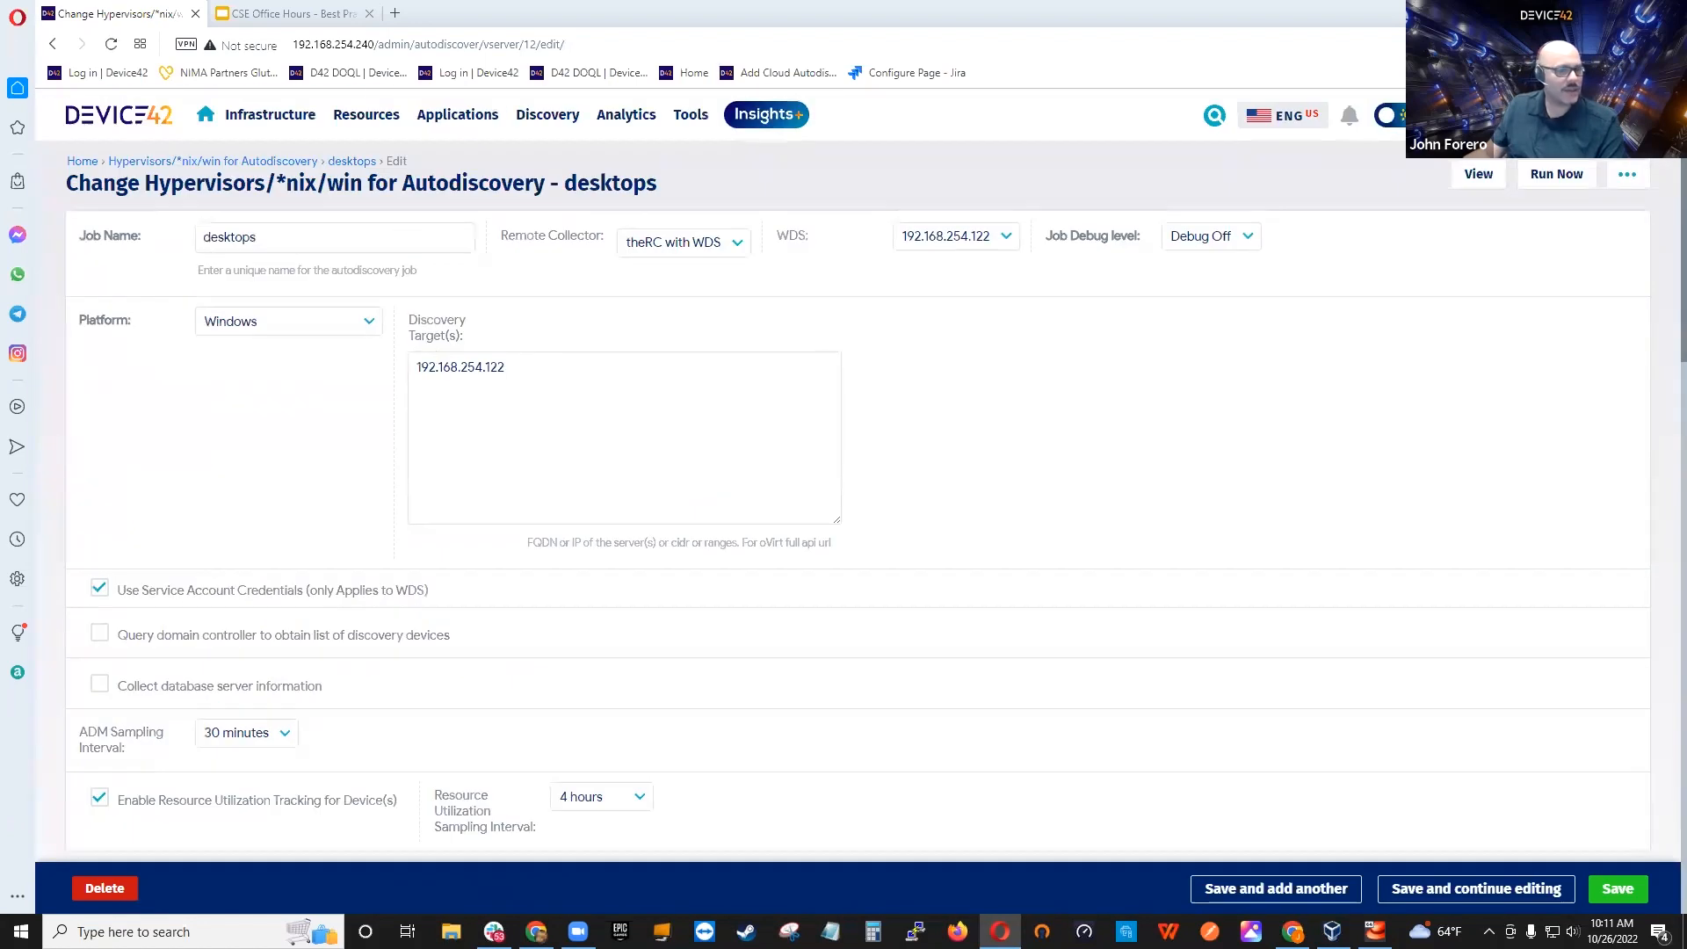
Step: Run the desktops discovery job immediately and reload its page to check the job status
{"action": "left_click", "coordinate": [1553, 183]}
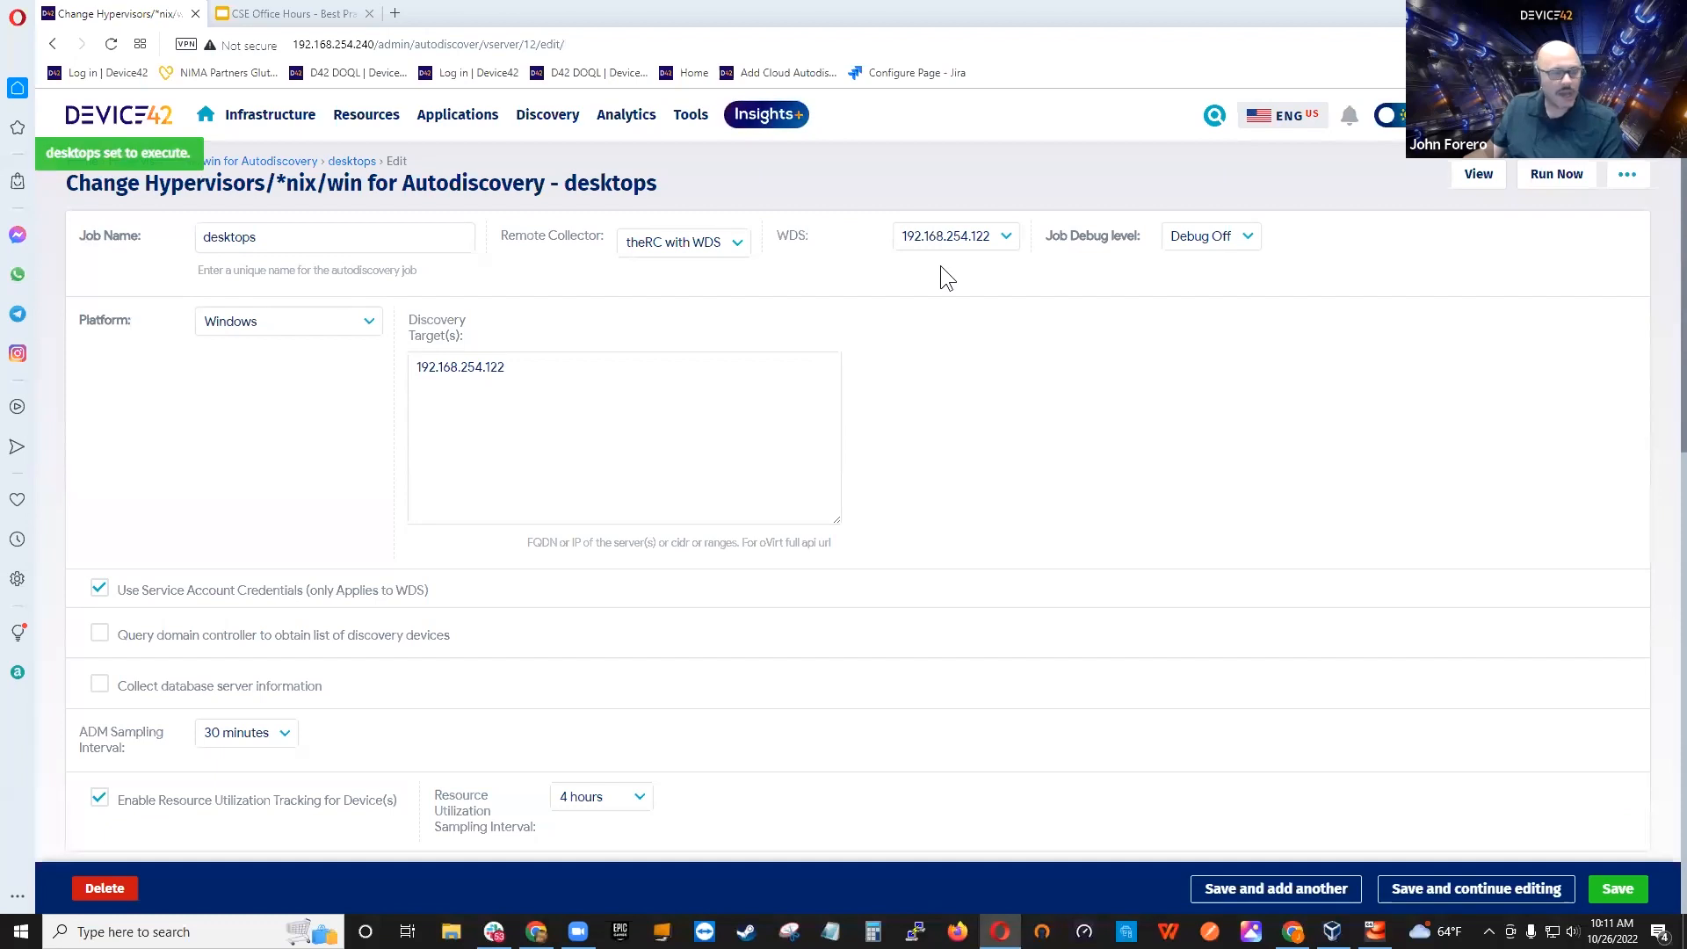
{"action": "scroll", "coordinate": [984, 360], "scroll_direction": "down", "scroll_amount": 3}
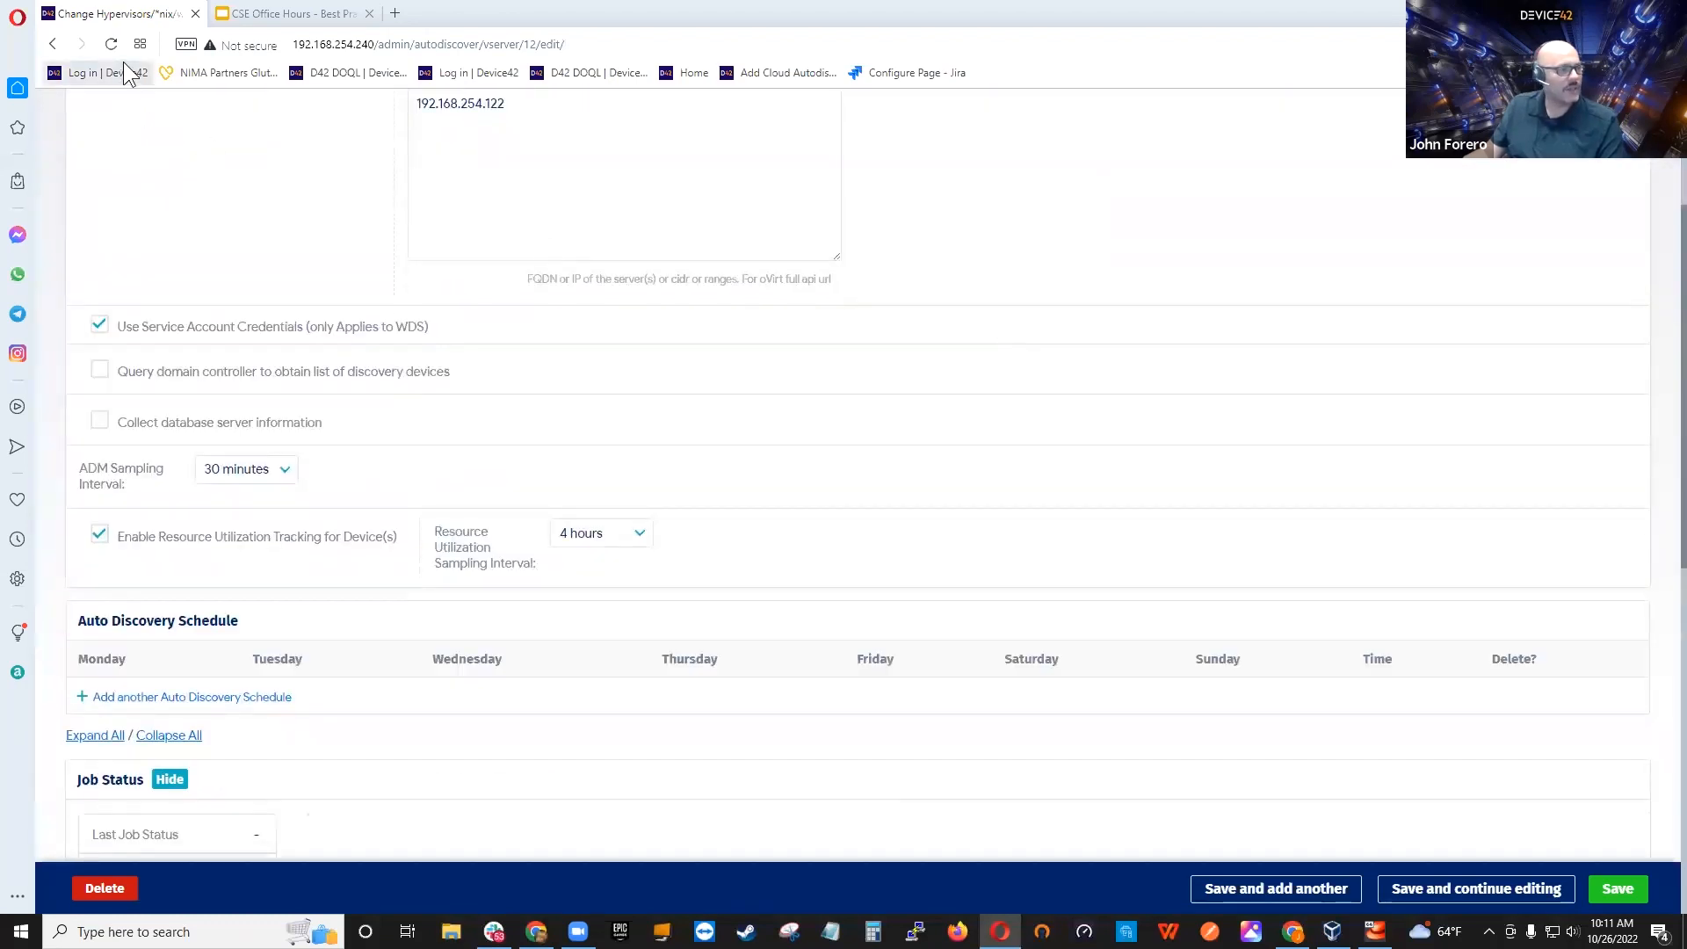
{"action": "left_click", "coordinate": [110, 44]}
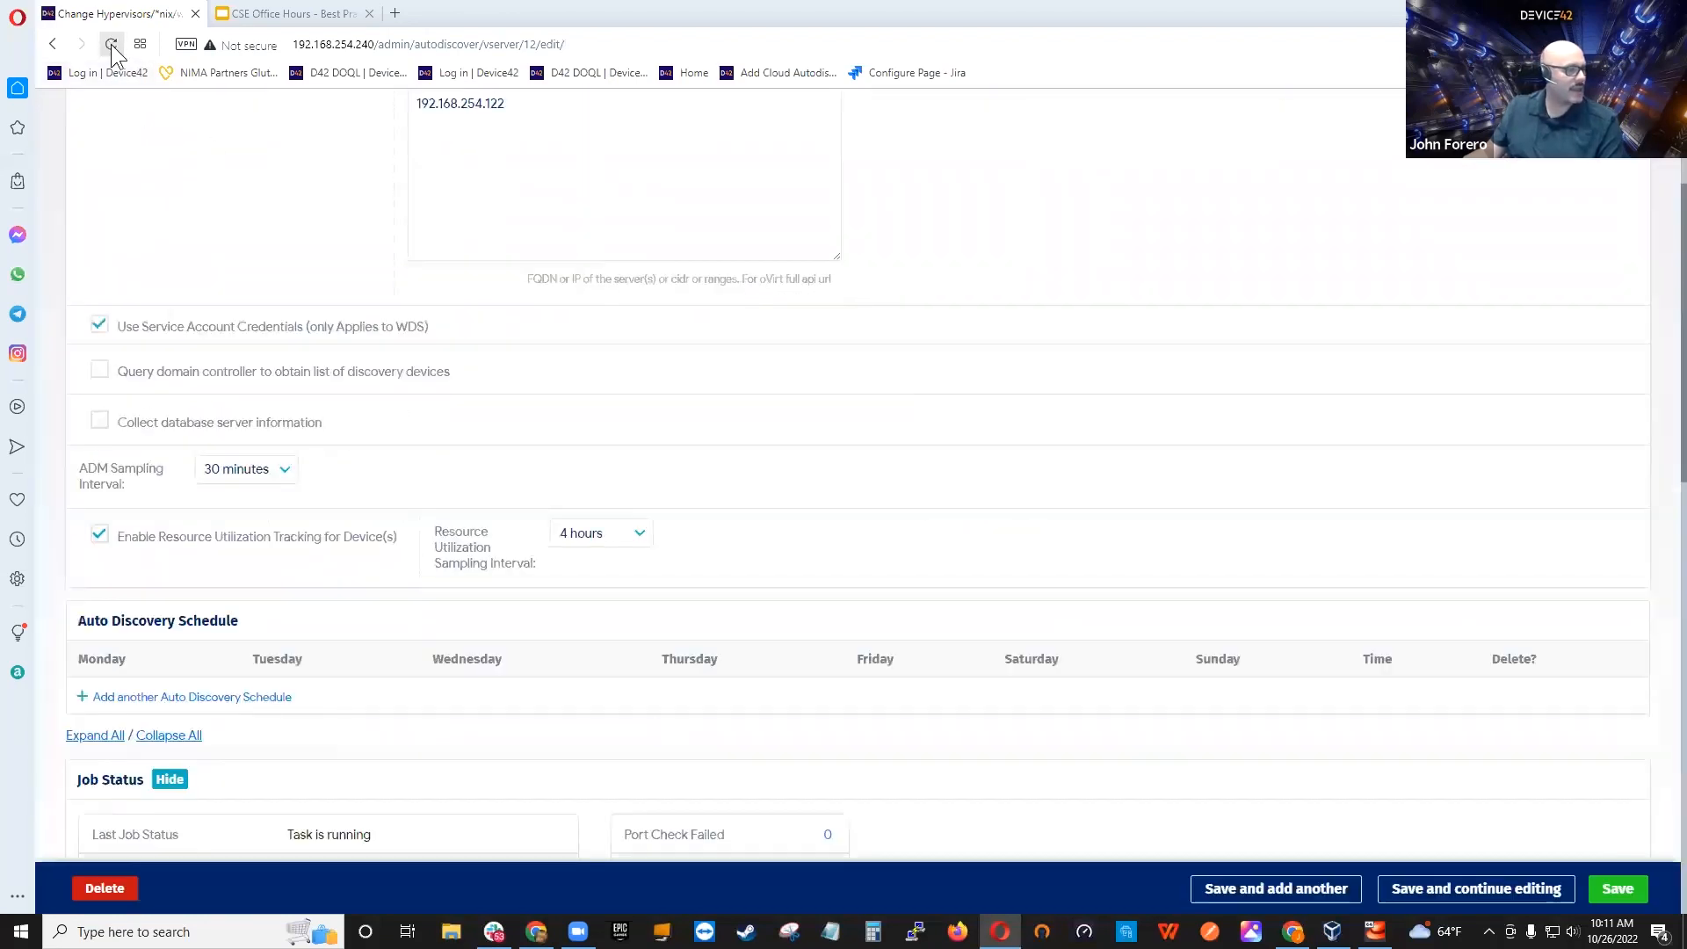
{"action": "scroll", "coordinate": [1174, 490], "scroll_direction": "down", "scroll_amount": 4}
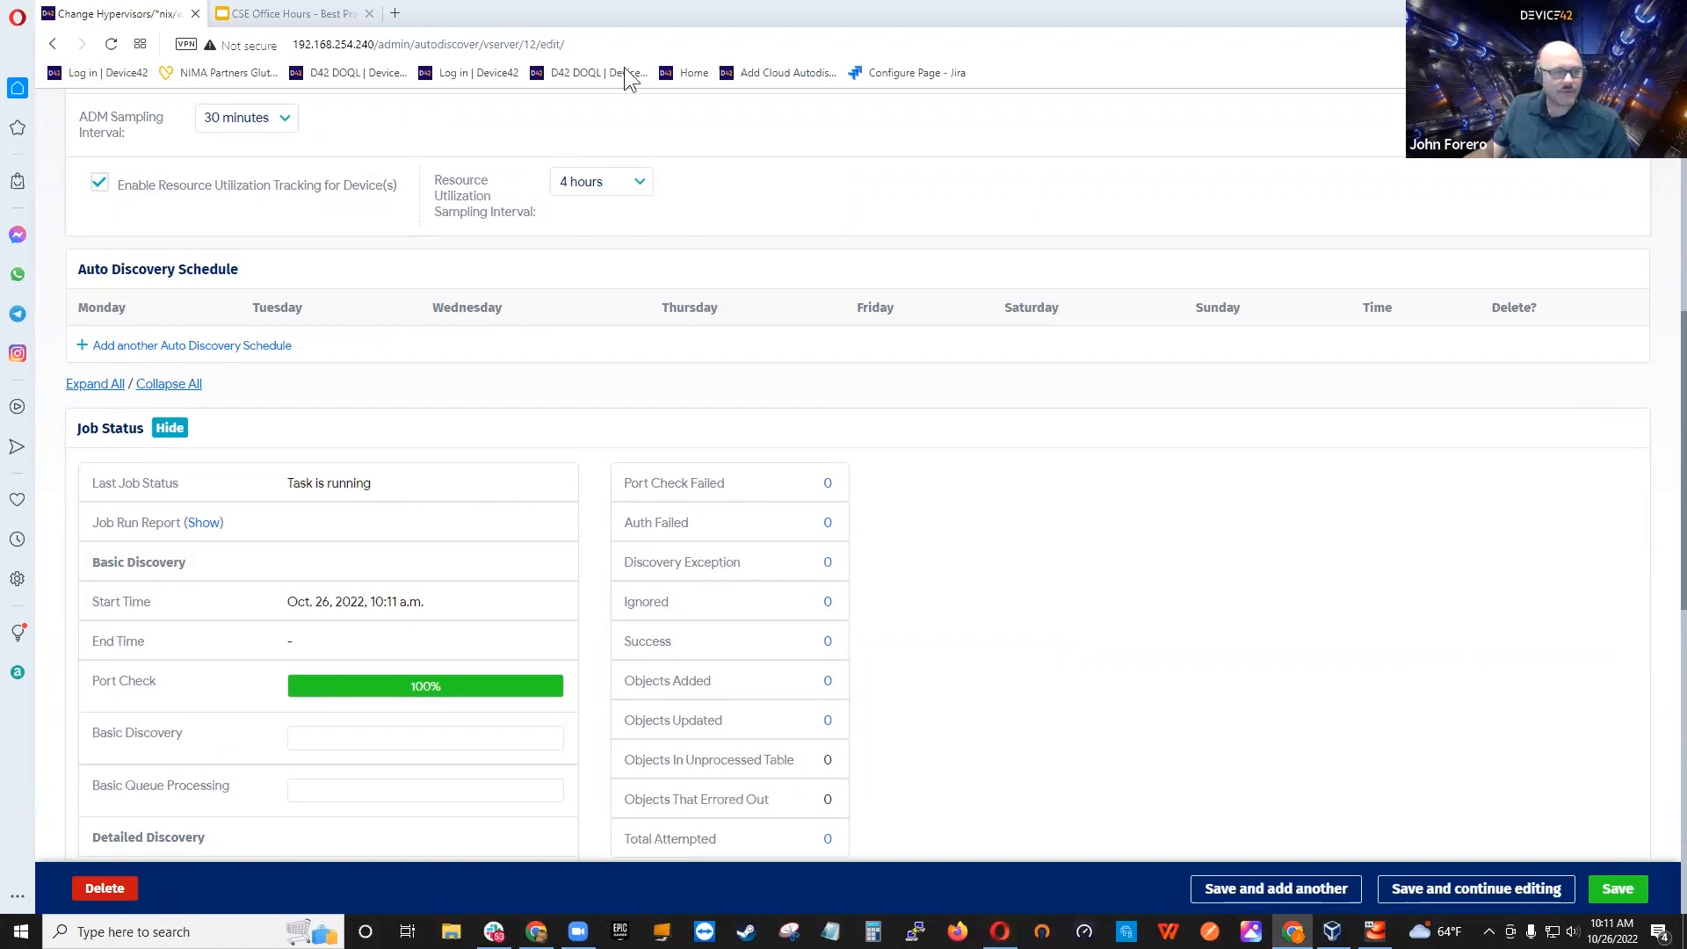
Step: Download the current data for the Devices - Create/Update Devices (V2) import type and open the spreadsheet
{"action": "scroll", "coordinate": [1014, 625], "scroll_direction": "up", "scroll_amount": 7}
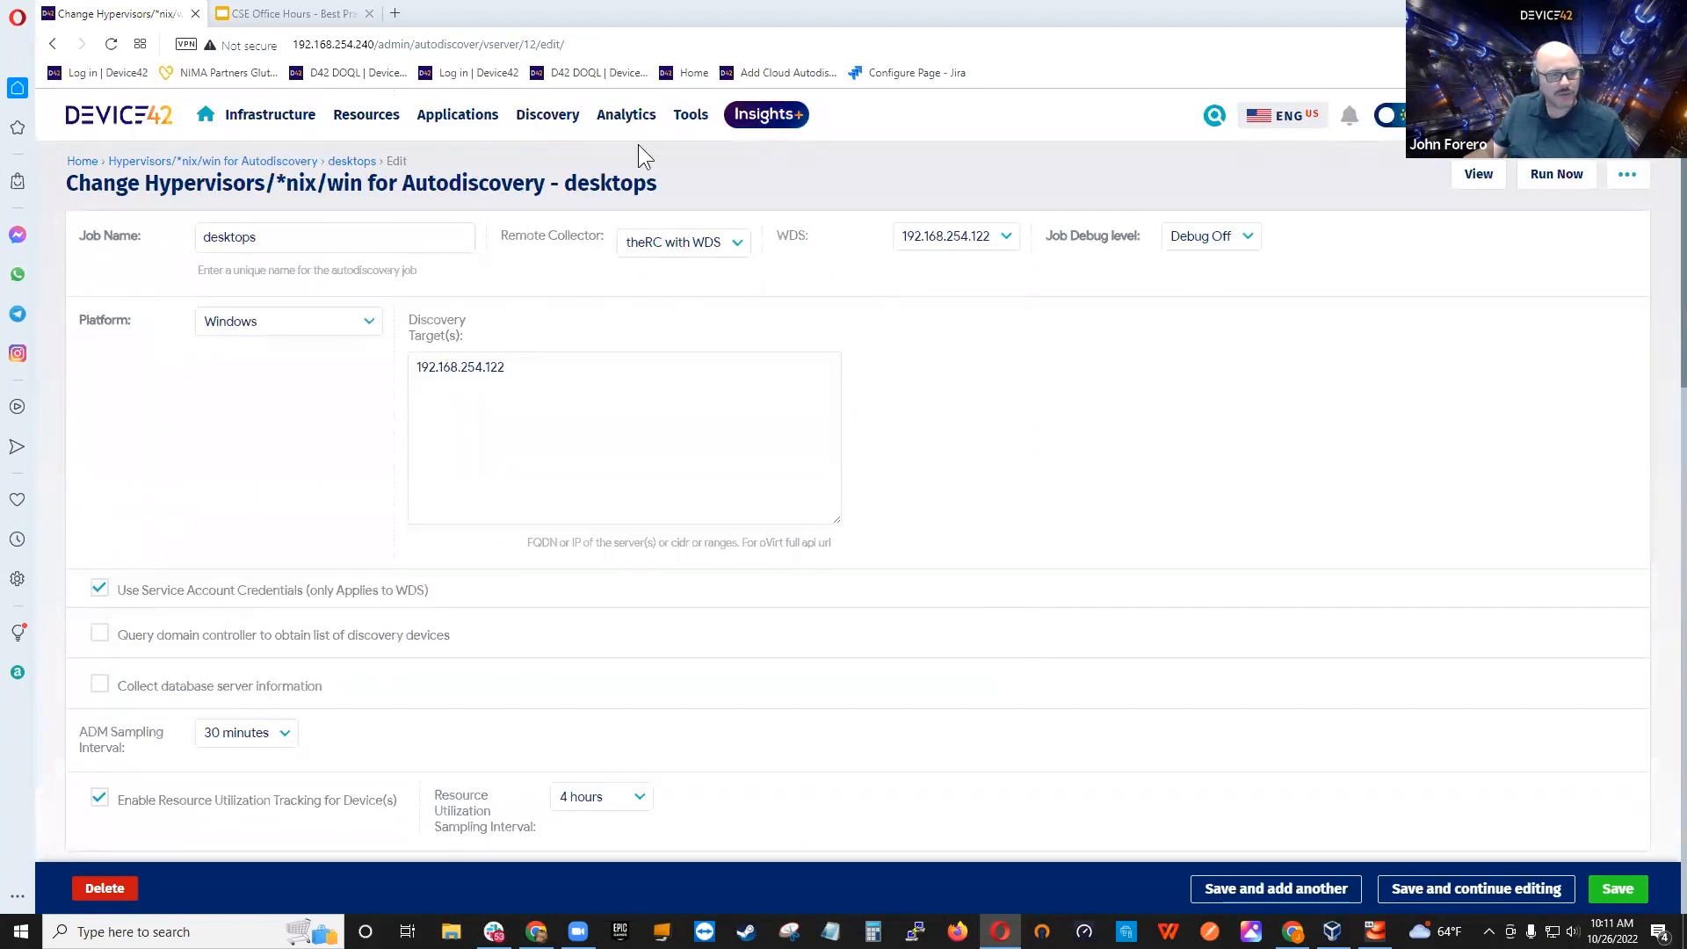
{"action": "mouse_move", "coordinate": [699, 123]}
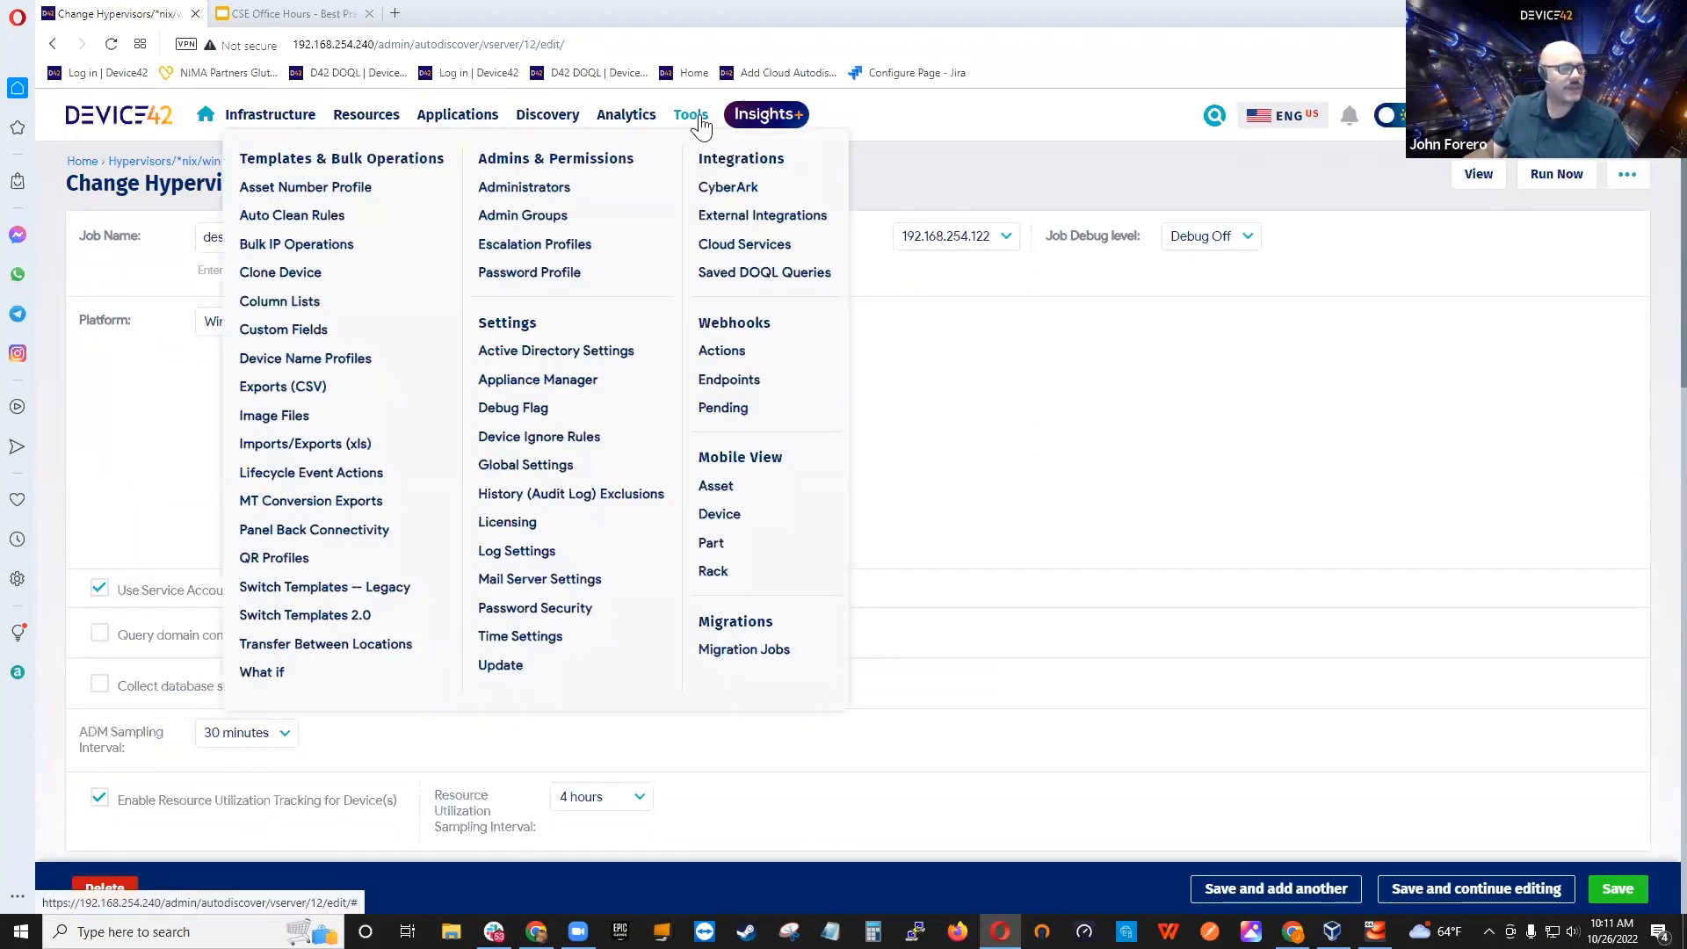
{"action": "left_click", "coordinate": [338, 444]}
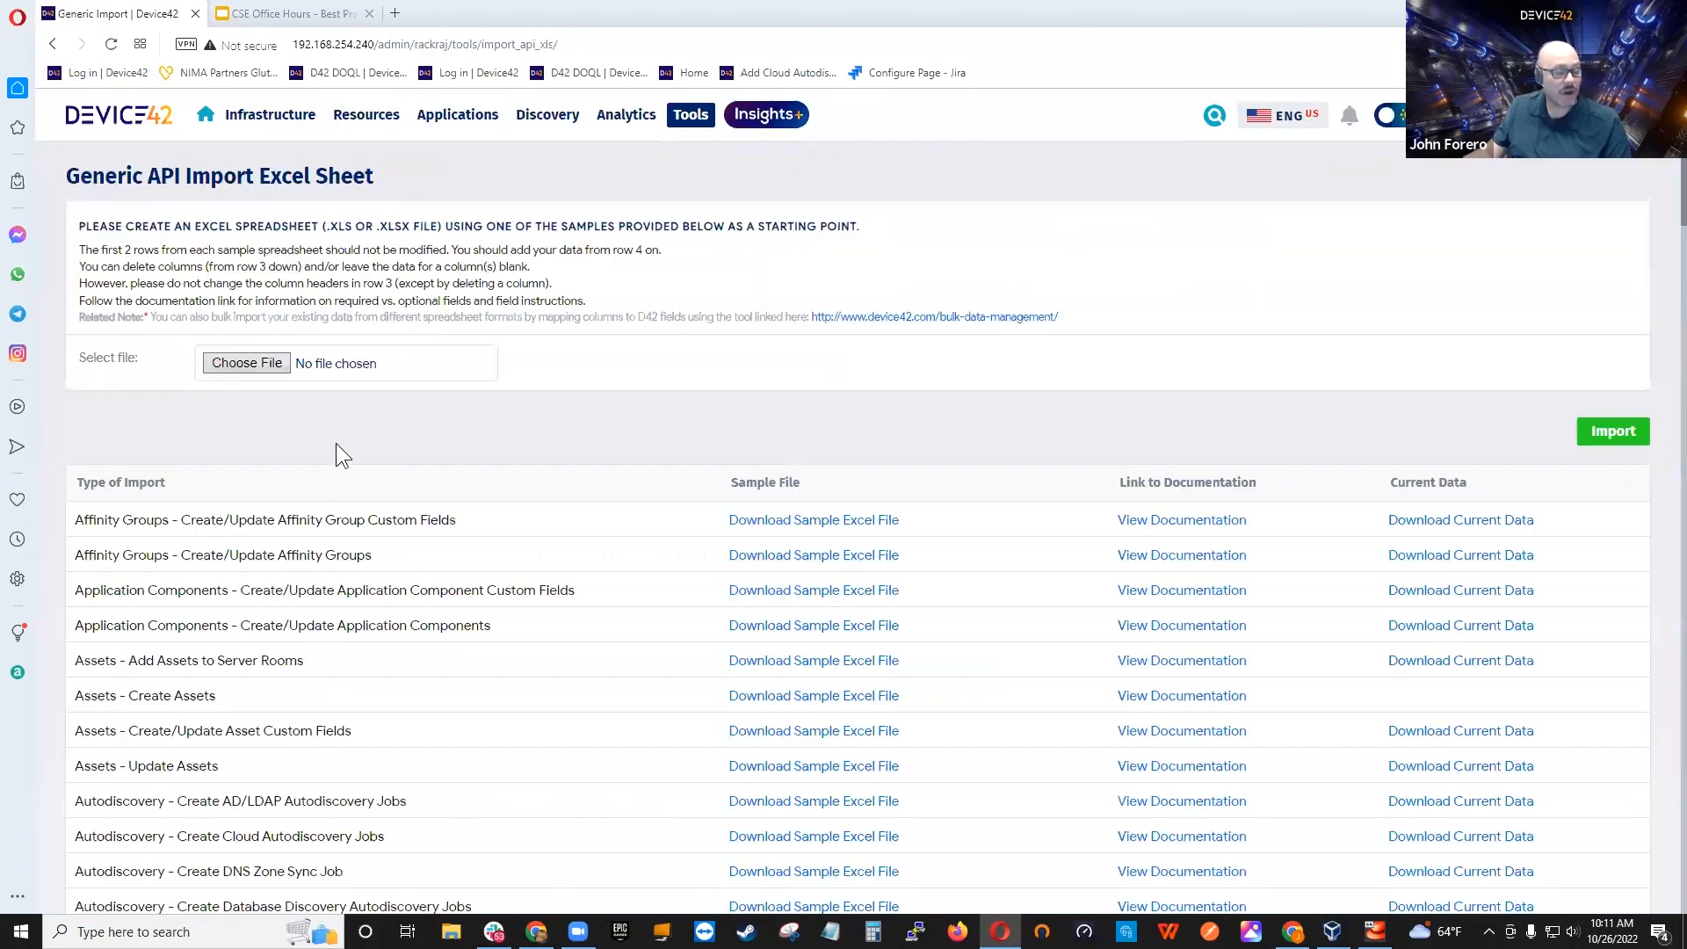
{"action": "scroll", "coordinate": [412, 489], "scroll_direction": "down", "scroll_amount": 5}
{"action": "scroll", "coordinate": [413, 489], "scroll_direction": "down", "scroll_amount": 7}
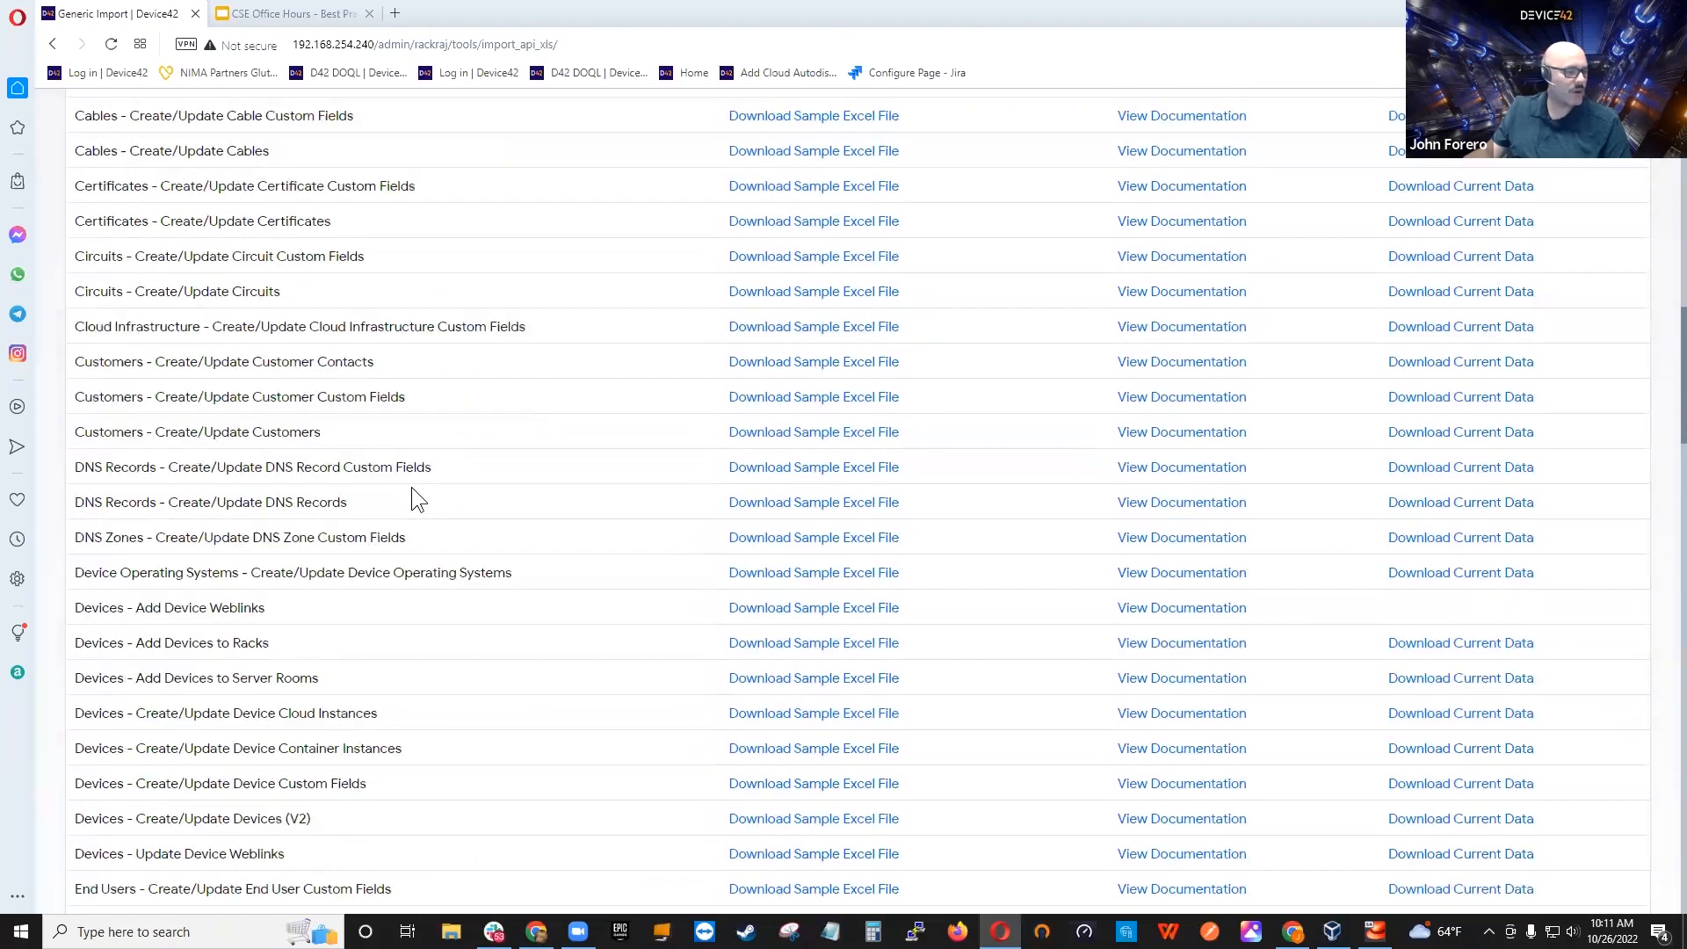
{"action": "scroll", "coordinate": [410, 492], "scroll_direction": "down", "scroll_amount": 1}
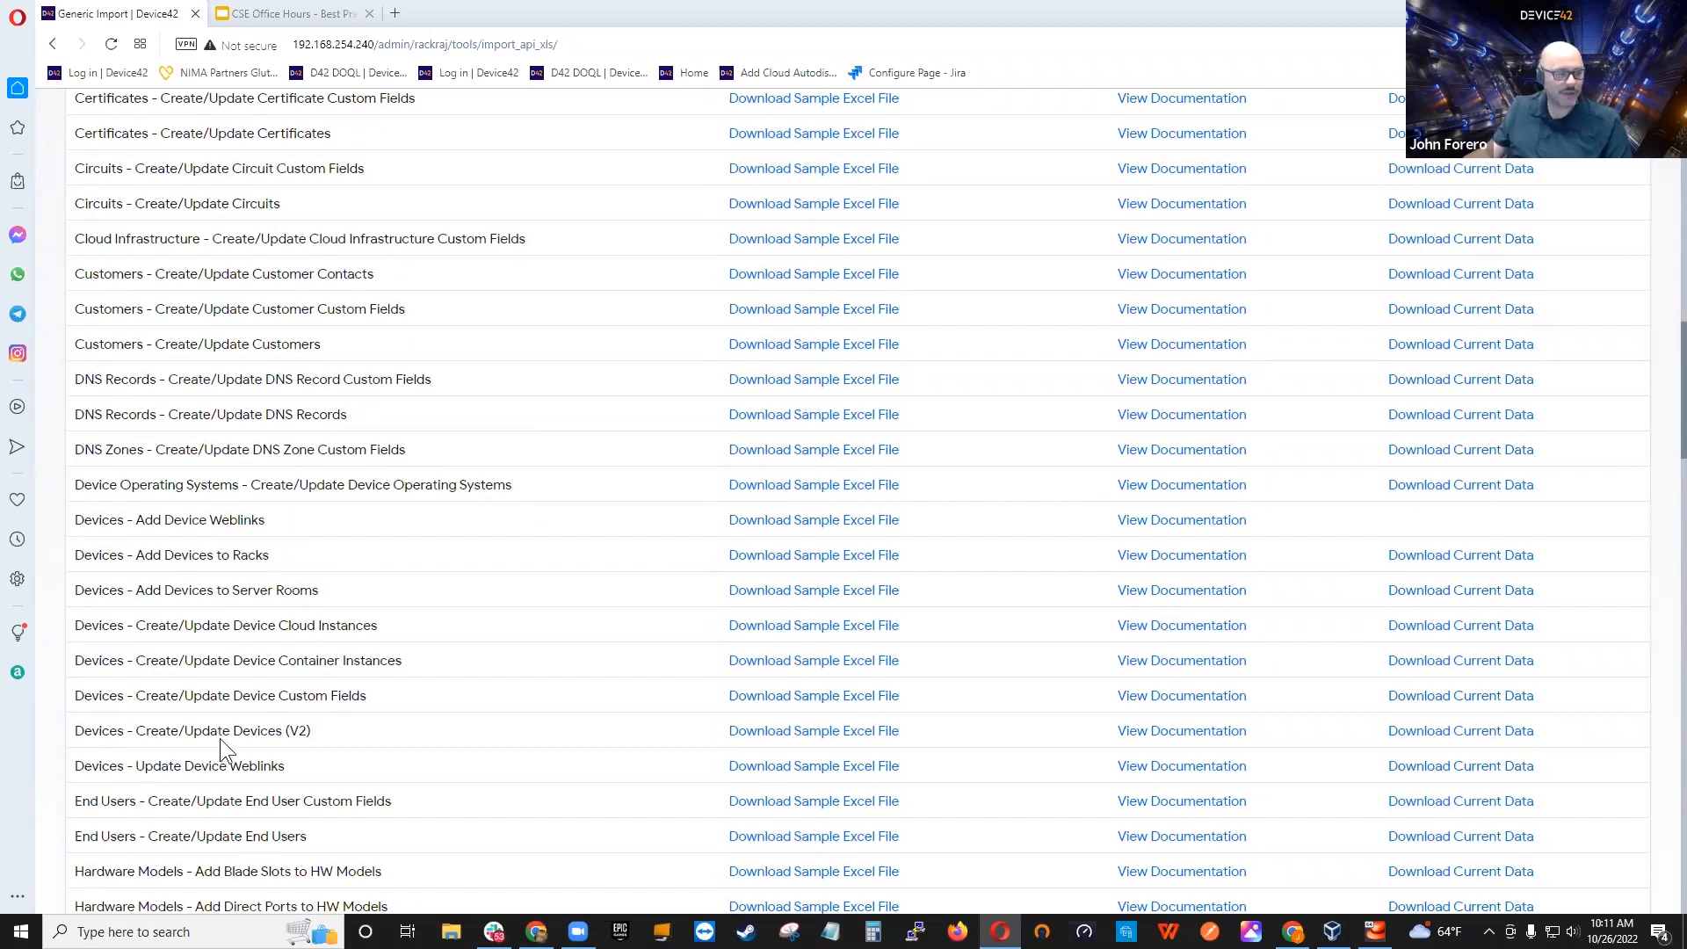
{"action": "left_click", "coordinate": [1432, 738]}
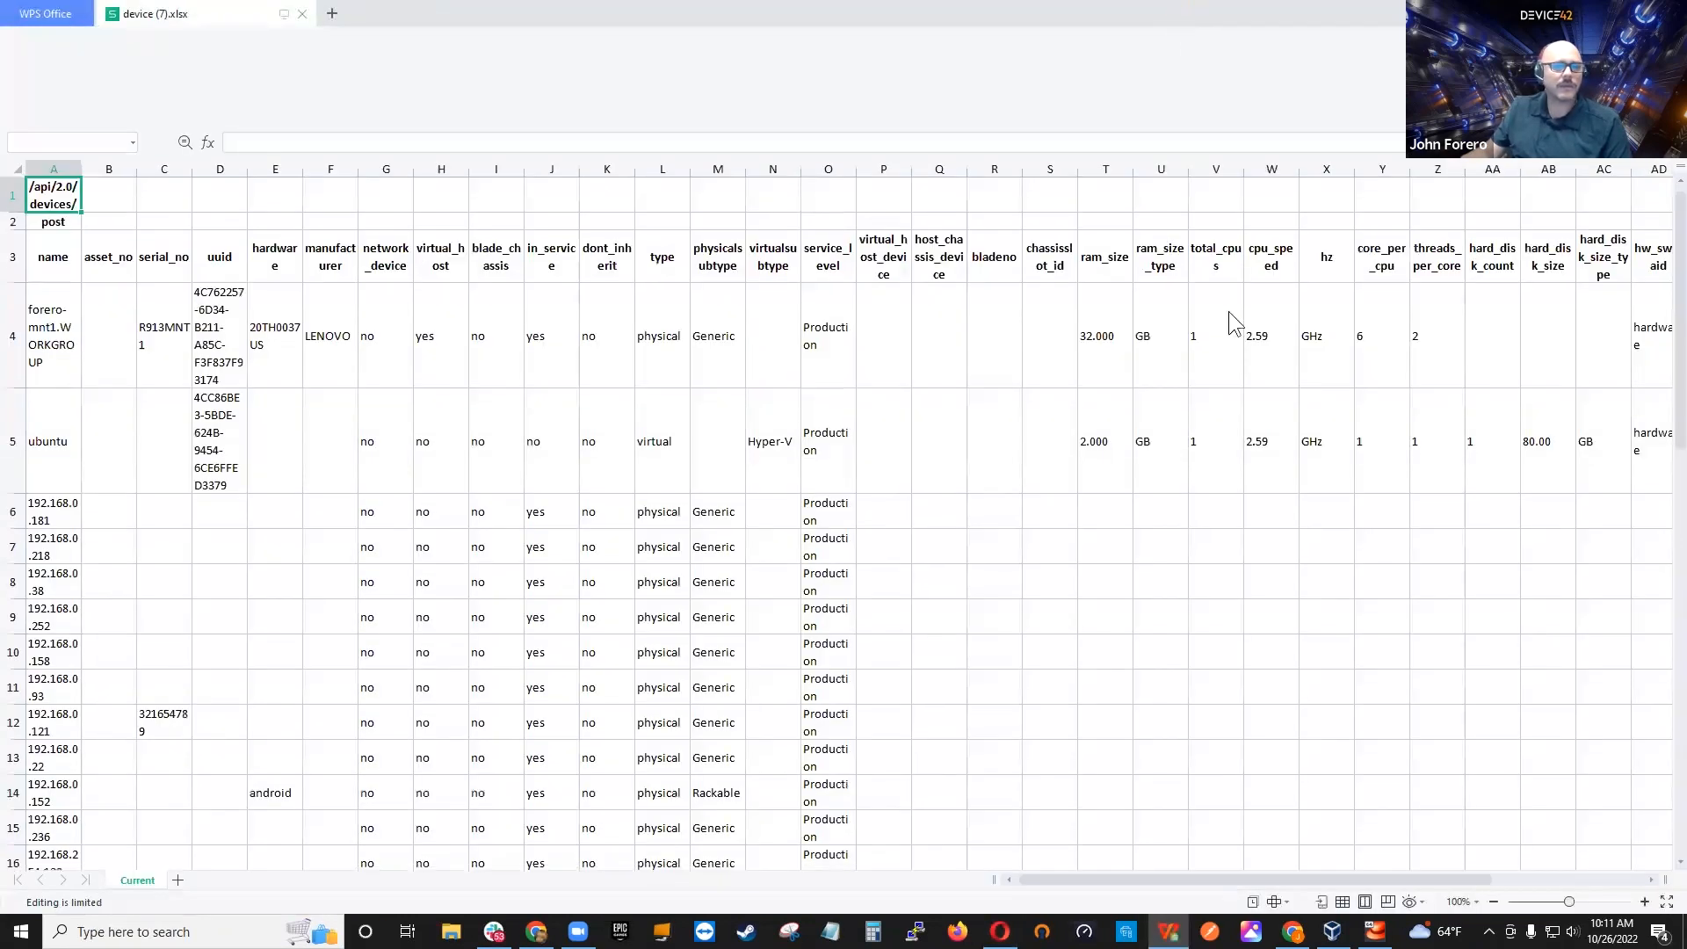
Step: Add a tags column header in cell AM3, after the vm_creation_date column
{"action": "left_click_drag", "start_coordinate": [1305, 880], "coordinate": [1582, 856]}
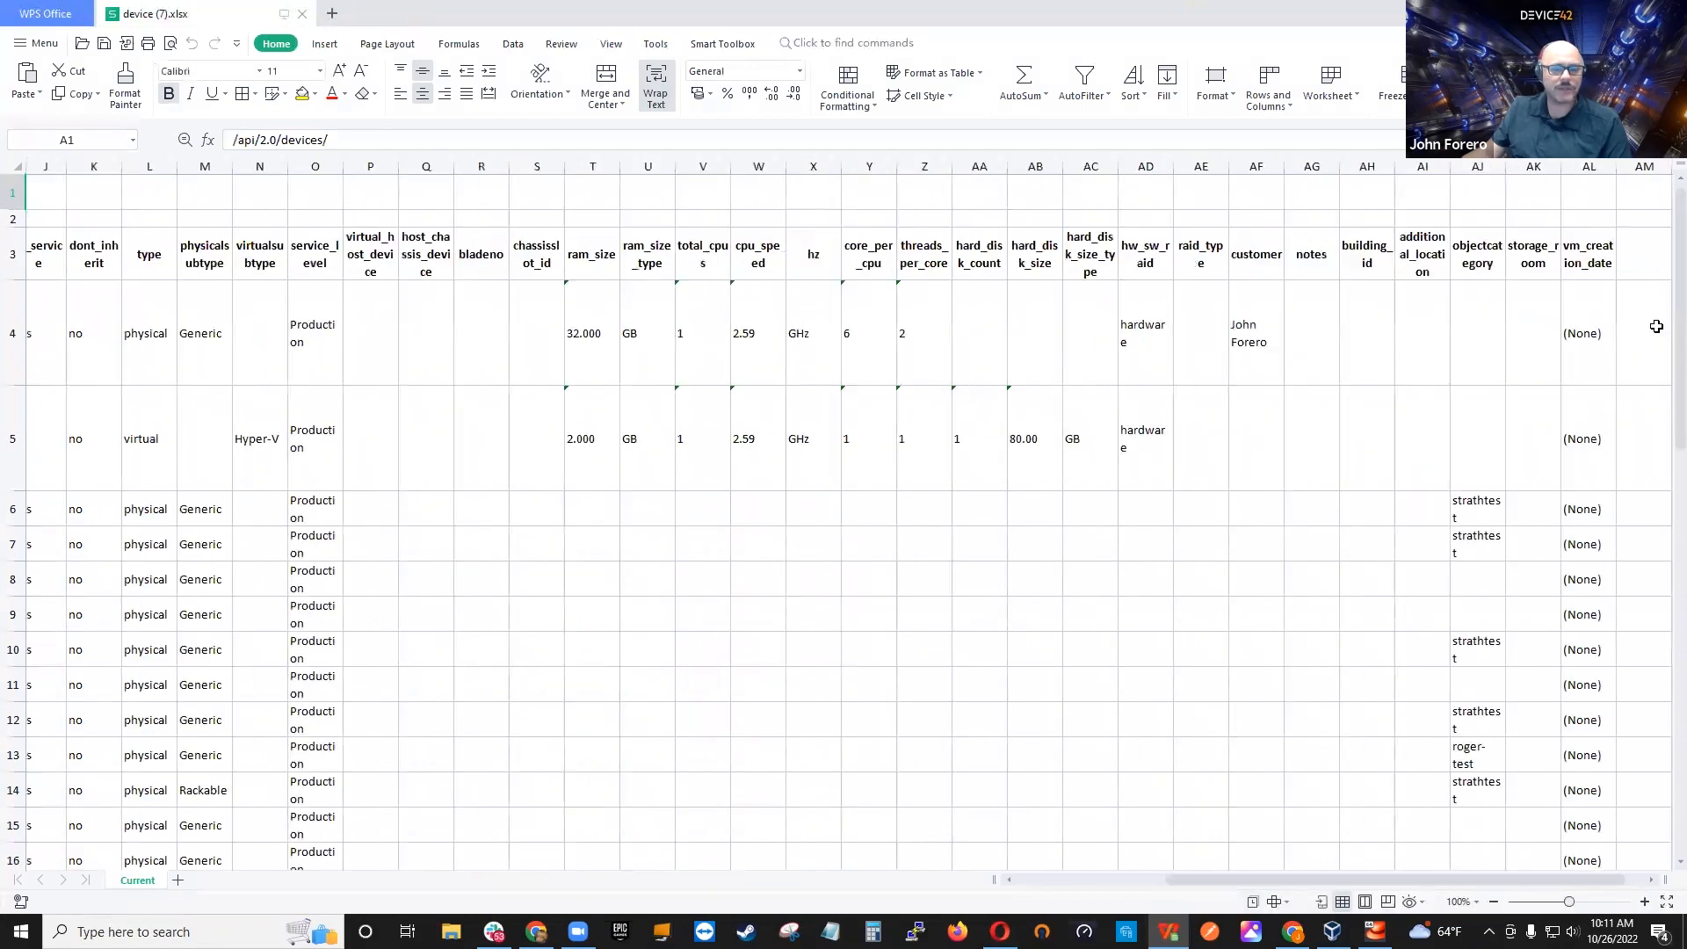
{"action": "left_click", "coordinate": [1648, 254]}
{"action": "type", "text": "tags"}
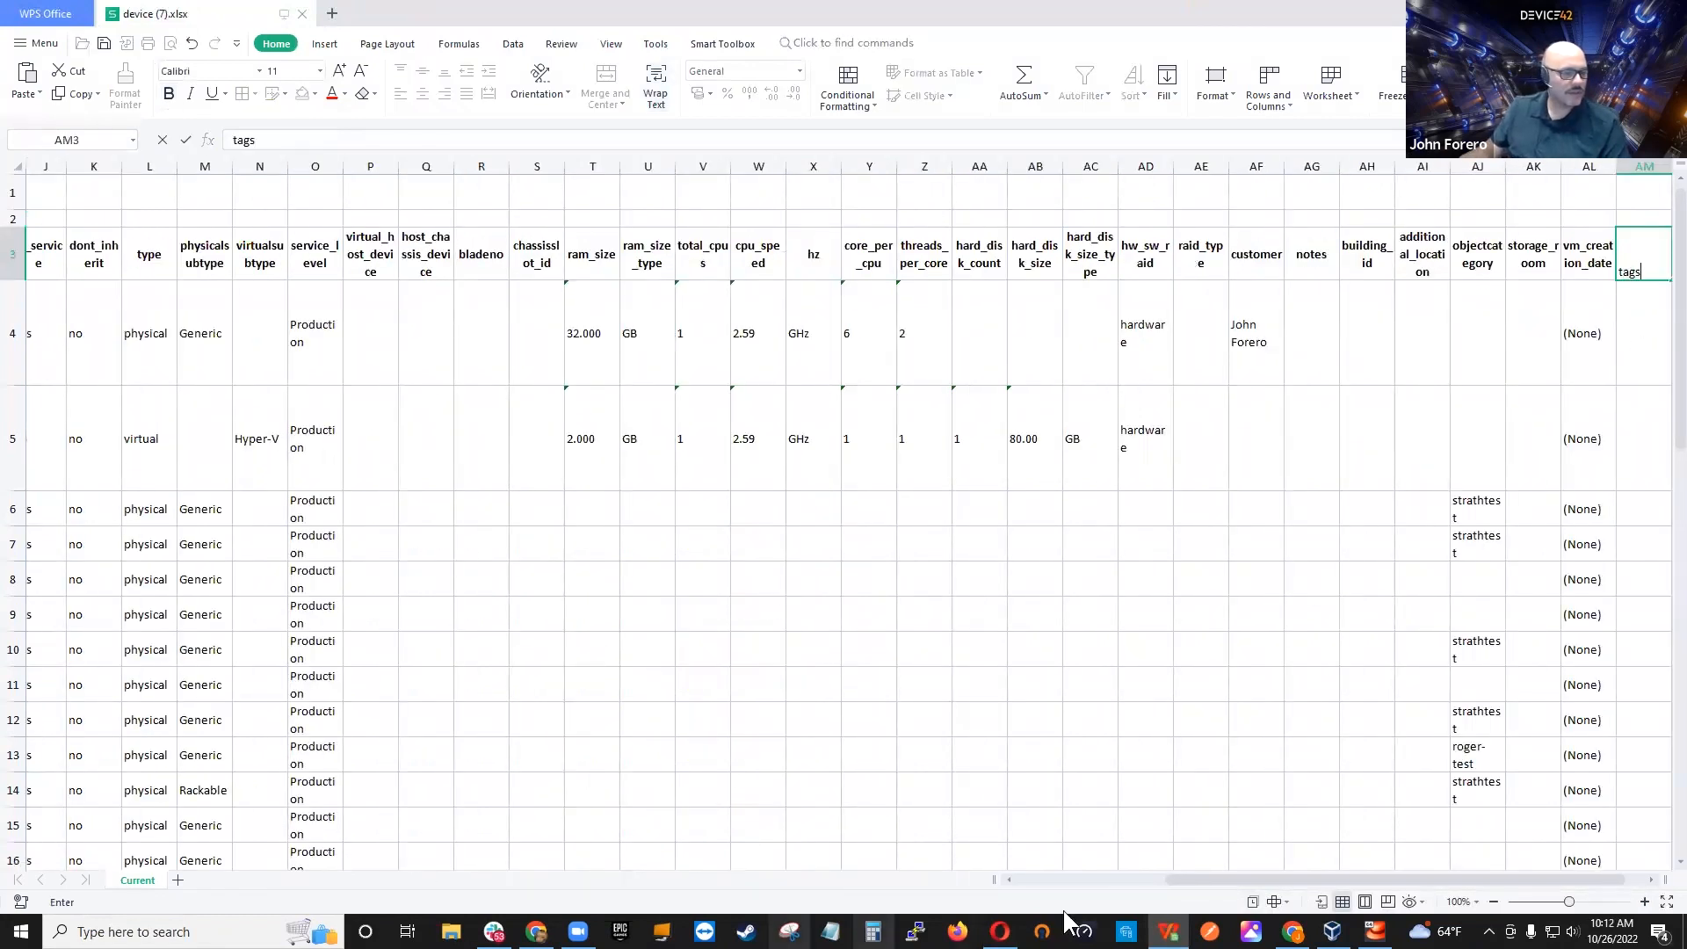
Step: Enter Project as the tag in cells AM6 and AM7 of the tags column
{"action": "left_click_drag", "start_coordinate": [1214, 876], "coordinate": [1497, 823]}
{"action": "left_click", "coordinate": [1590, 513]}
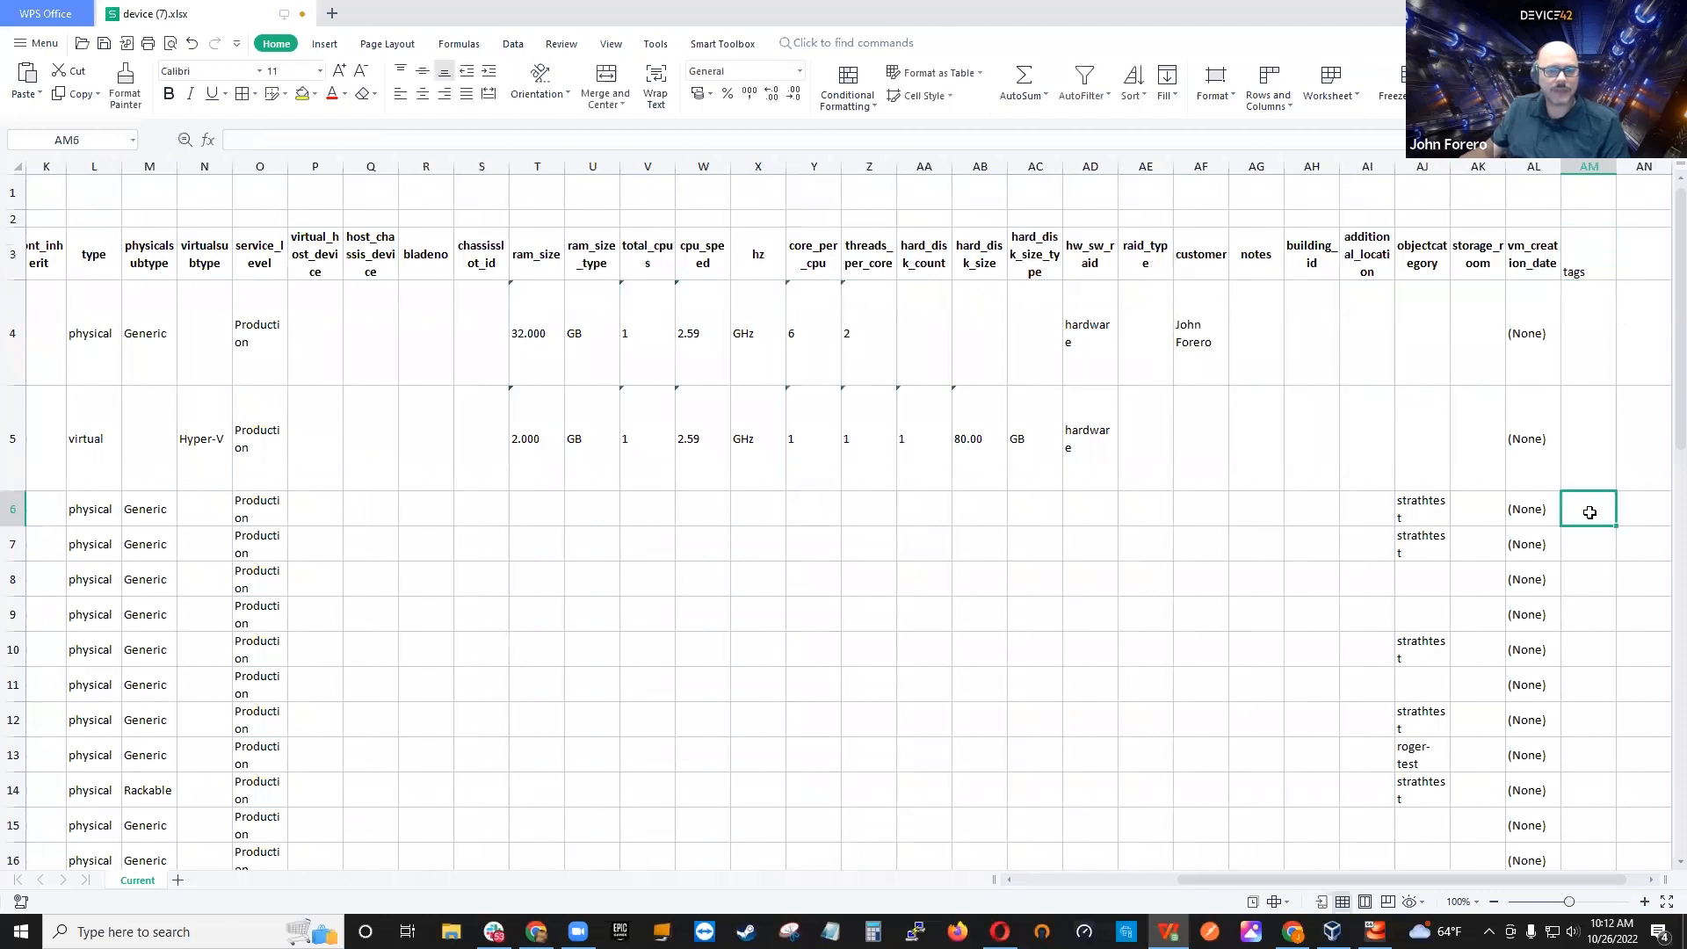
{"action": "type", "text": "P"}
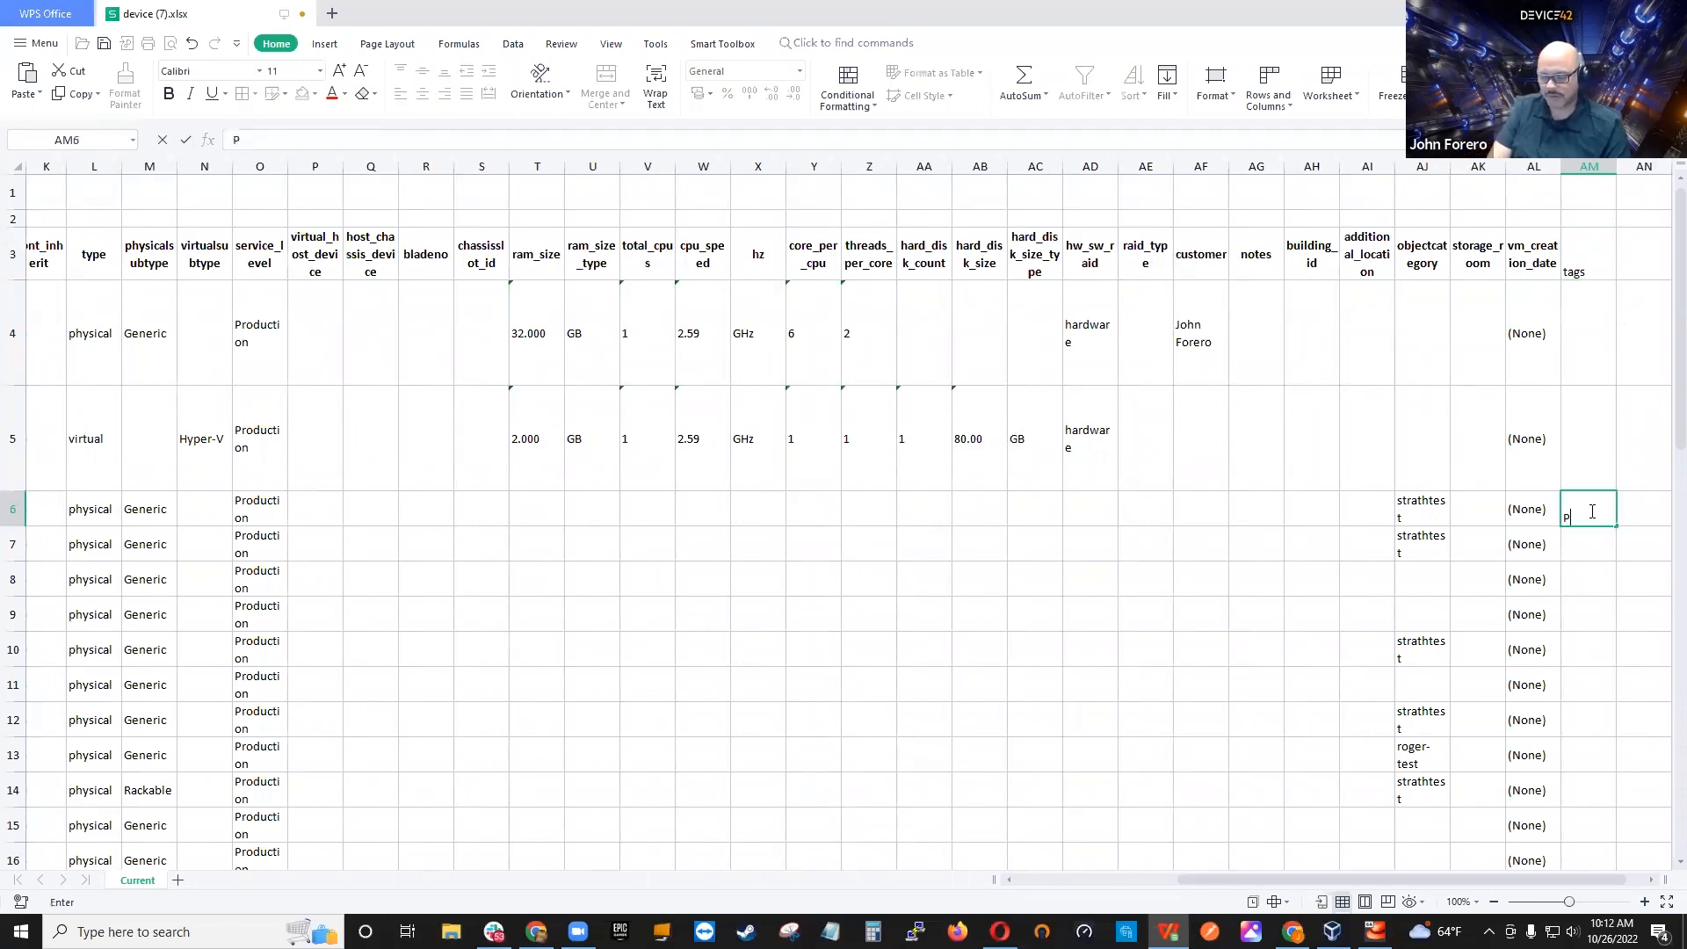
{"action": "type", "text": "roject"}
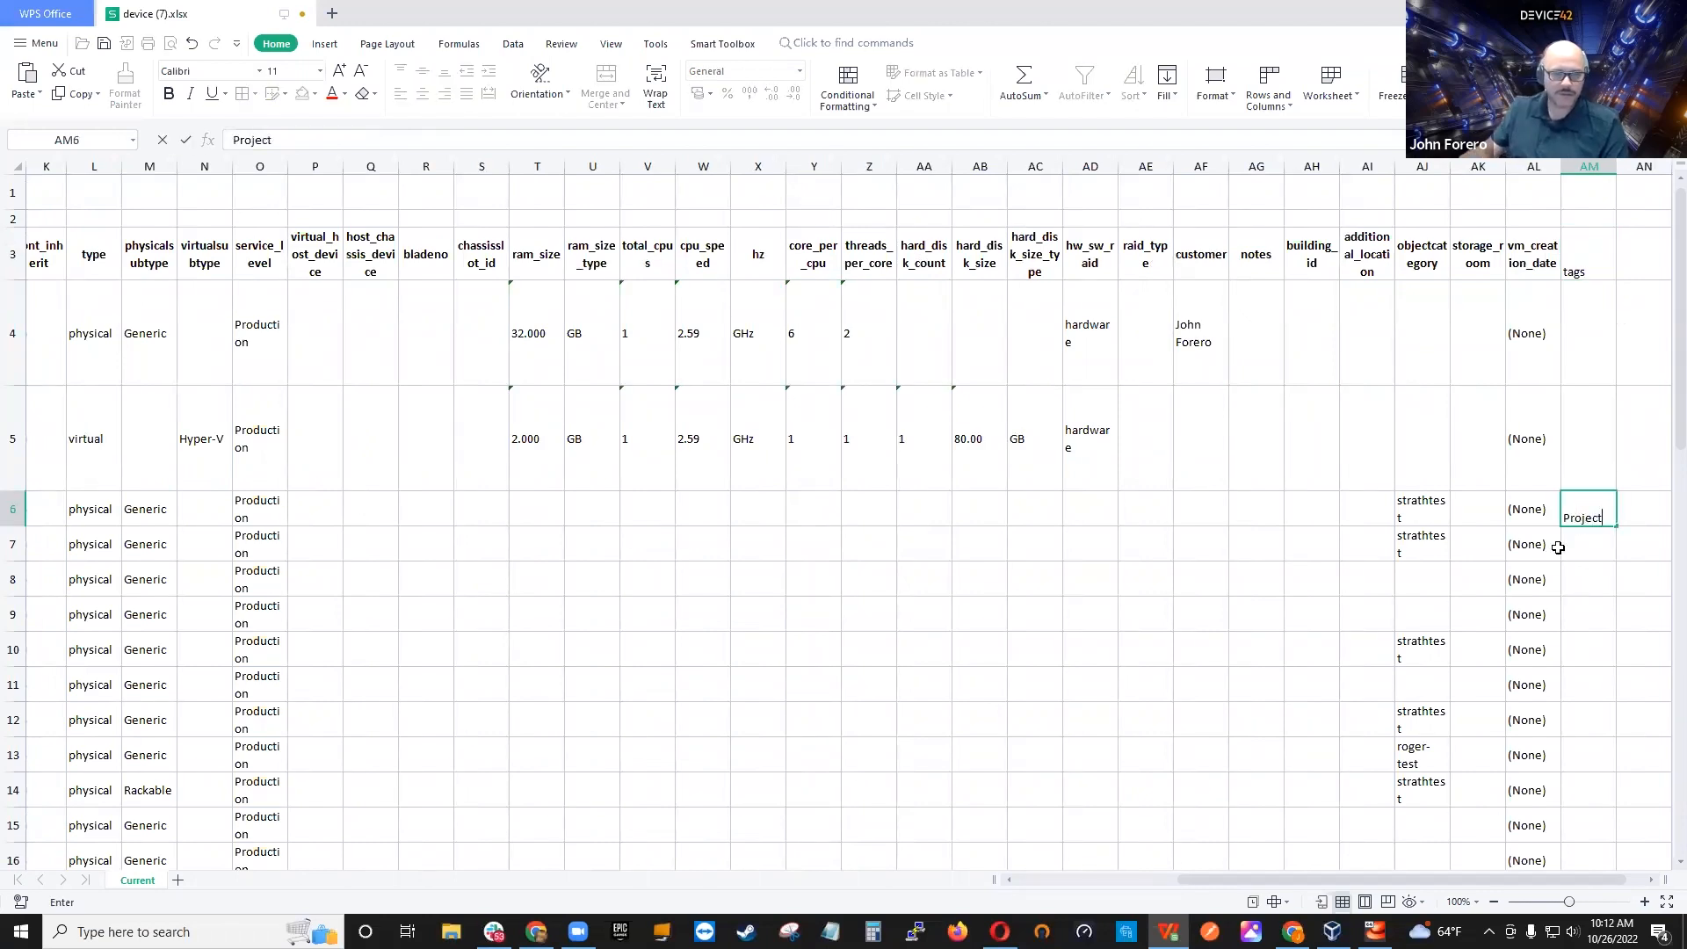
{"action": "left_click", "coordinate": [1585, 538]}
{"action": "type", "text": "Project"}
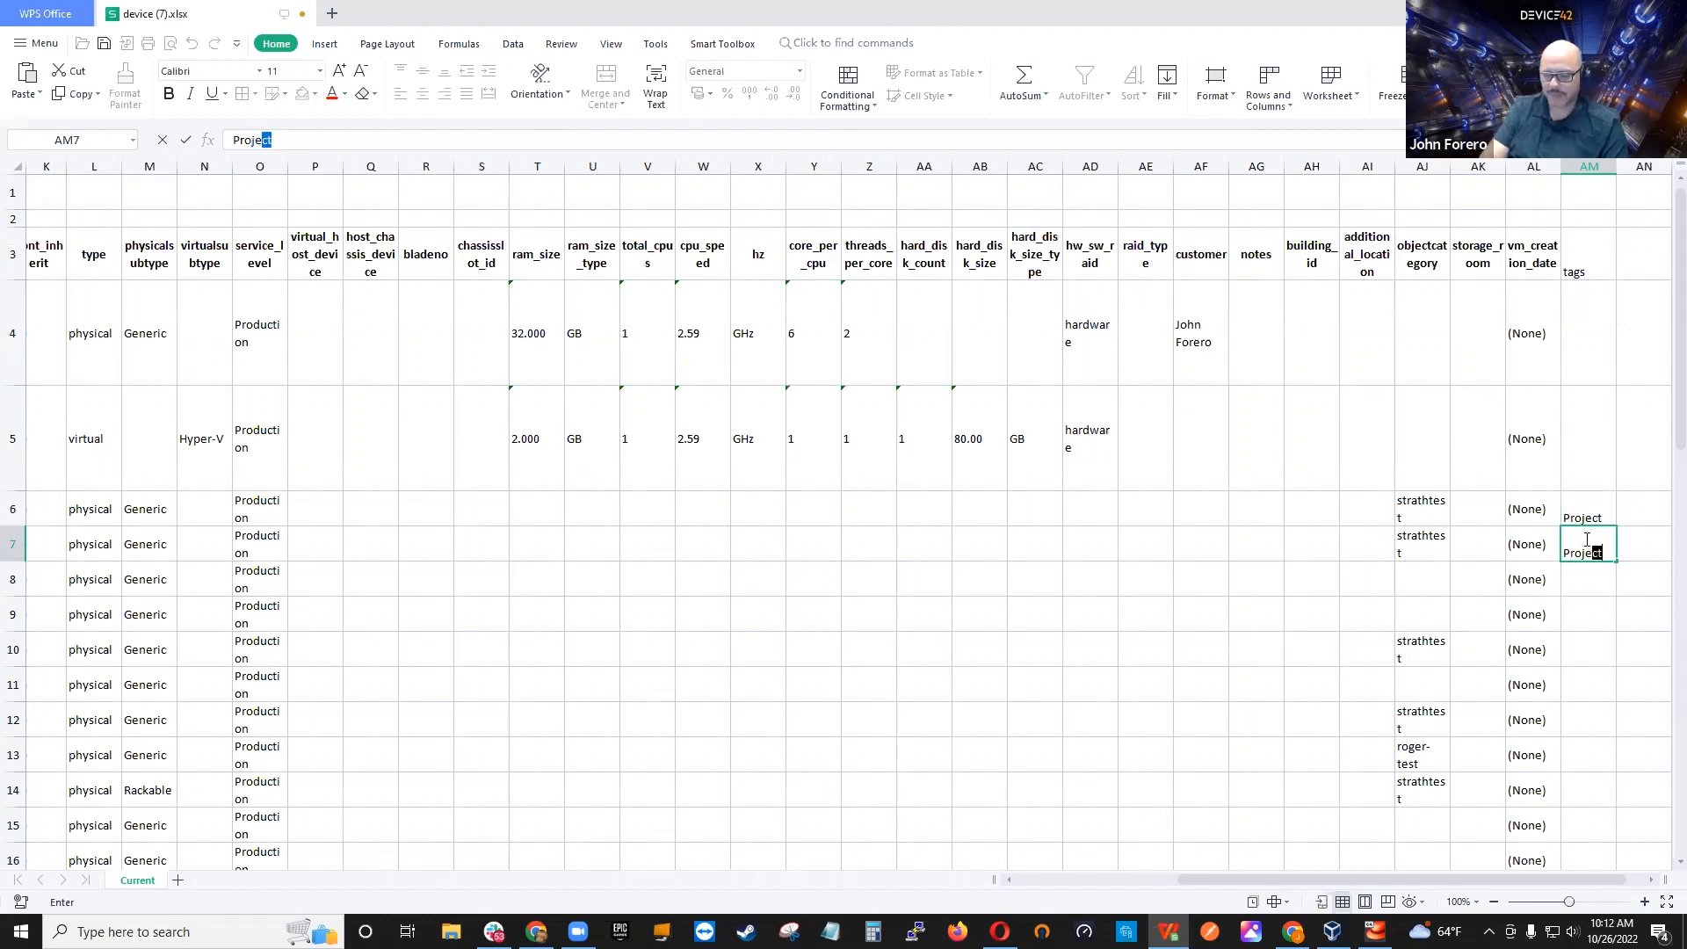
Step: Save the edited workbook device (7).xlsx and close it
{"action": "left_click_drag", "start_coordinate": [1225, 877], "coordinate": [1330, 866]}
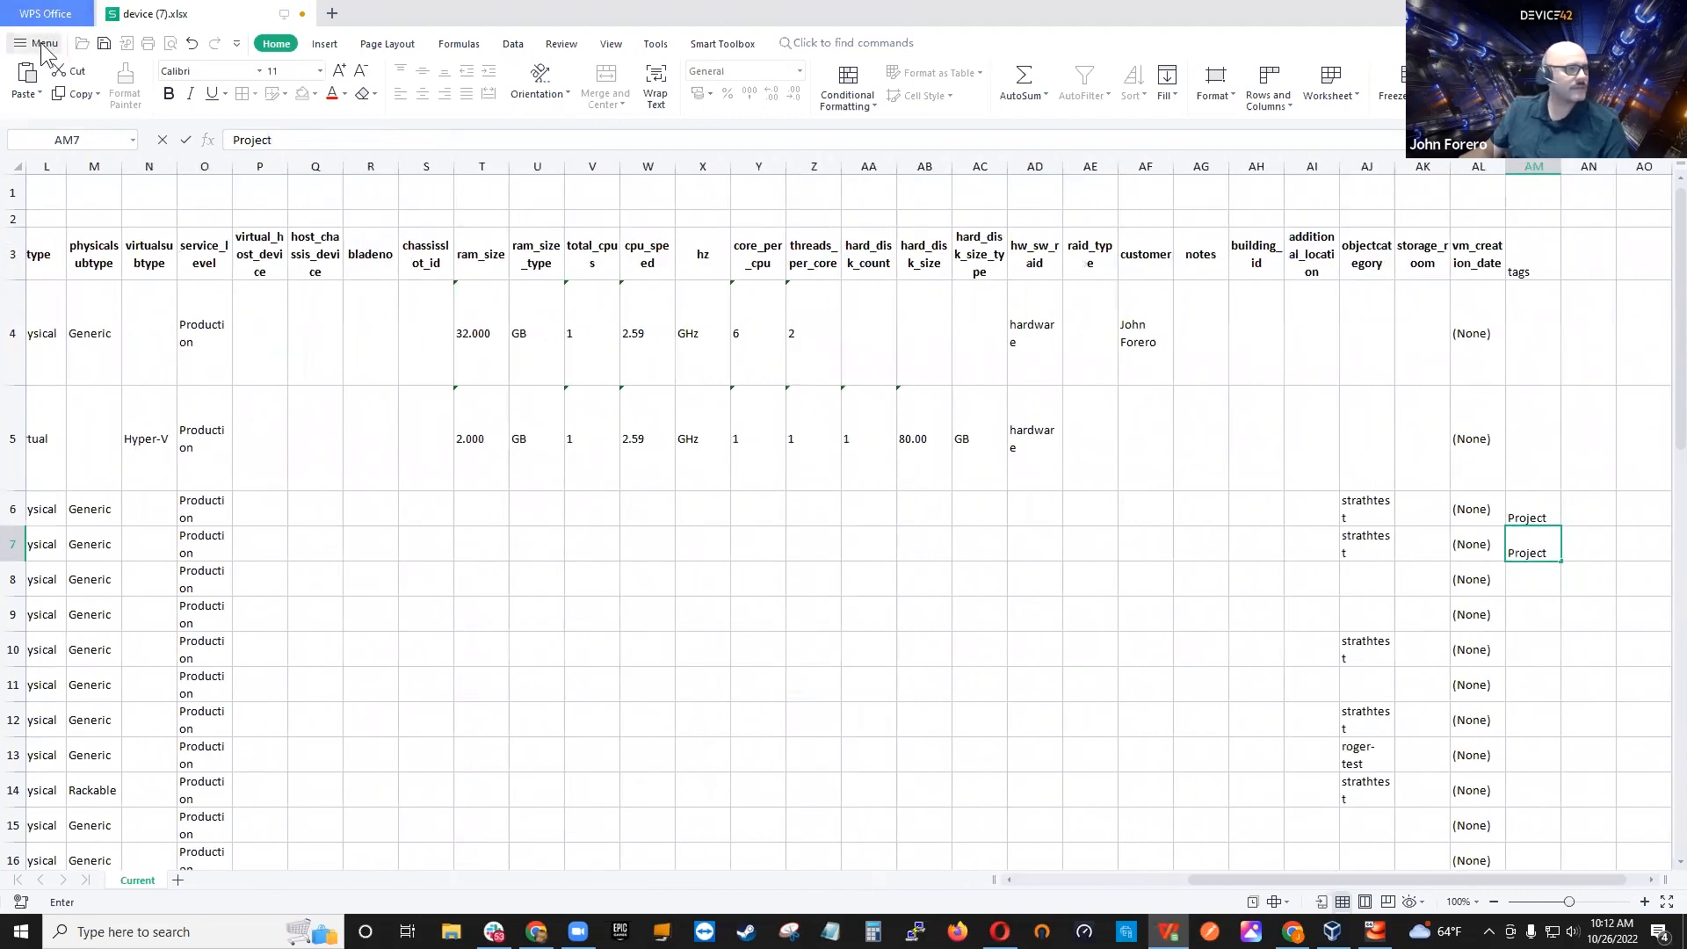
{"action": "left_click", "coordinate": [103, 44]}
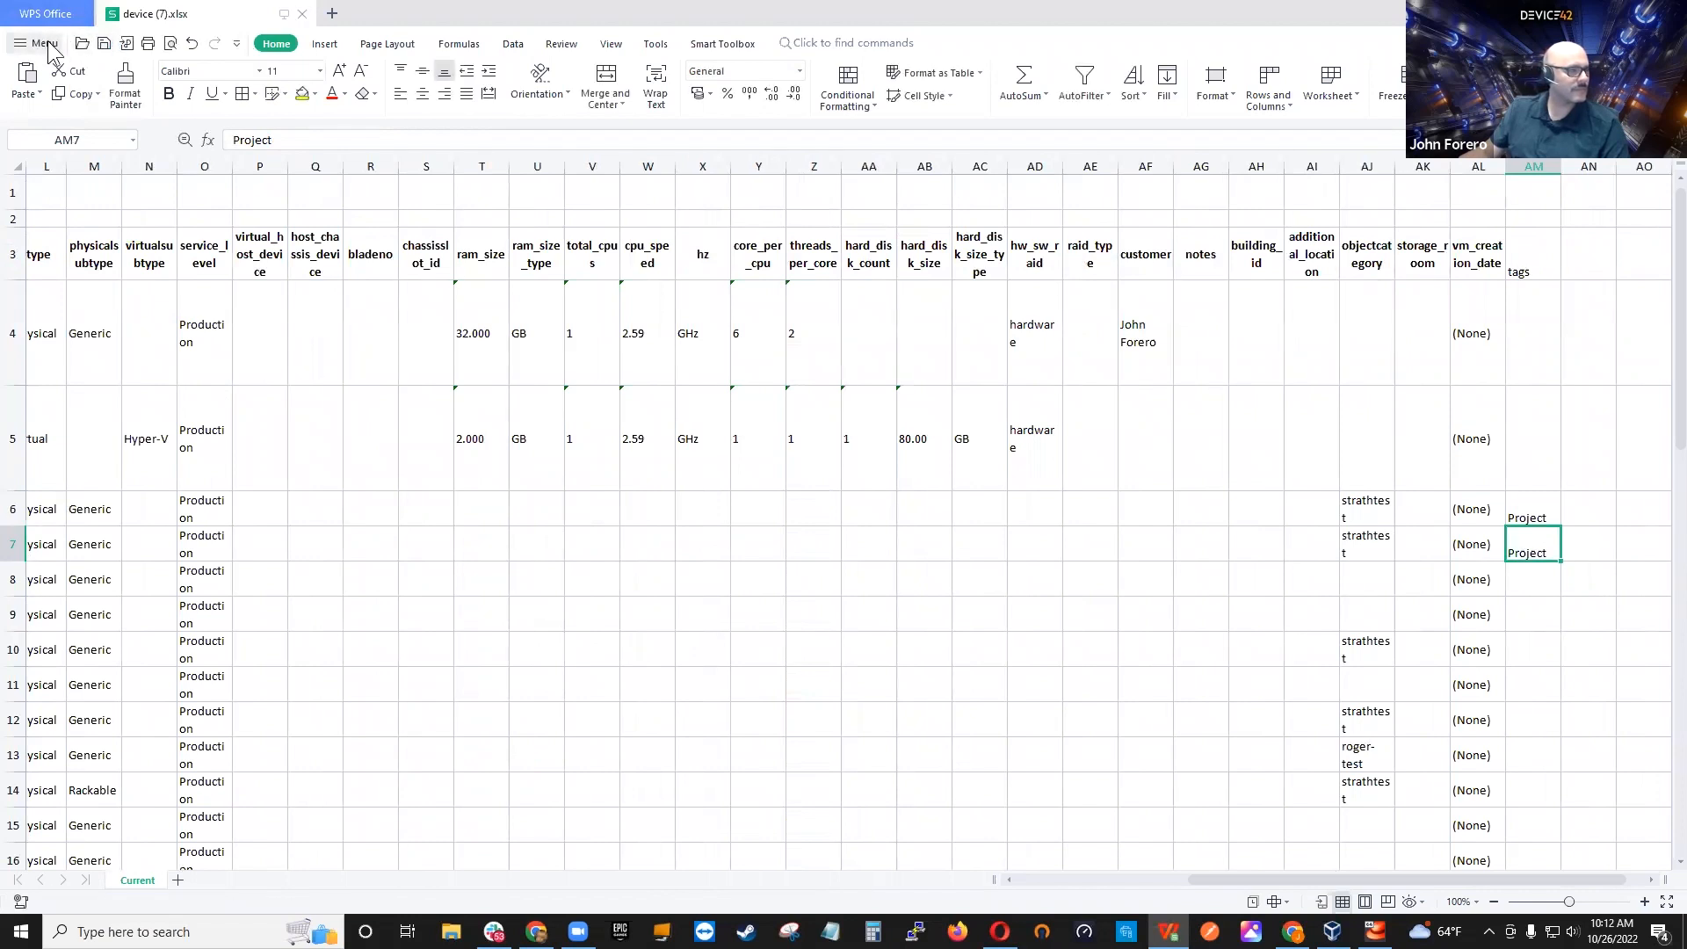
{"action": "left_click", "coordinate": [1667, 13]}
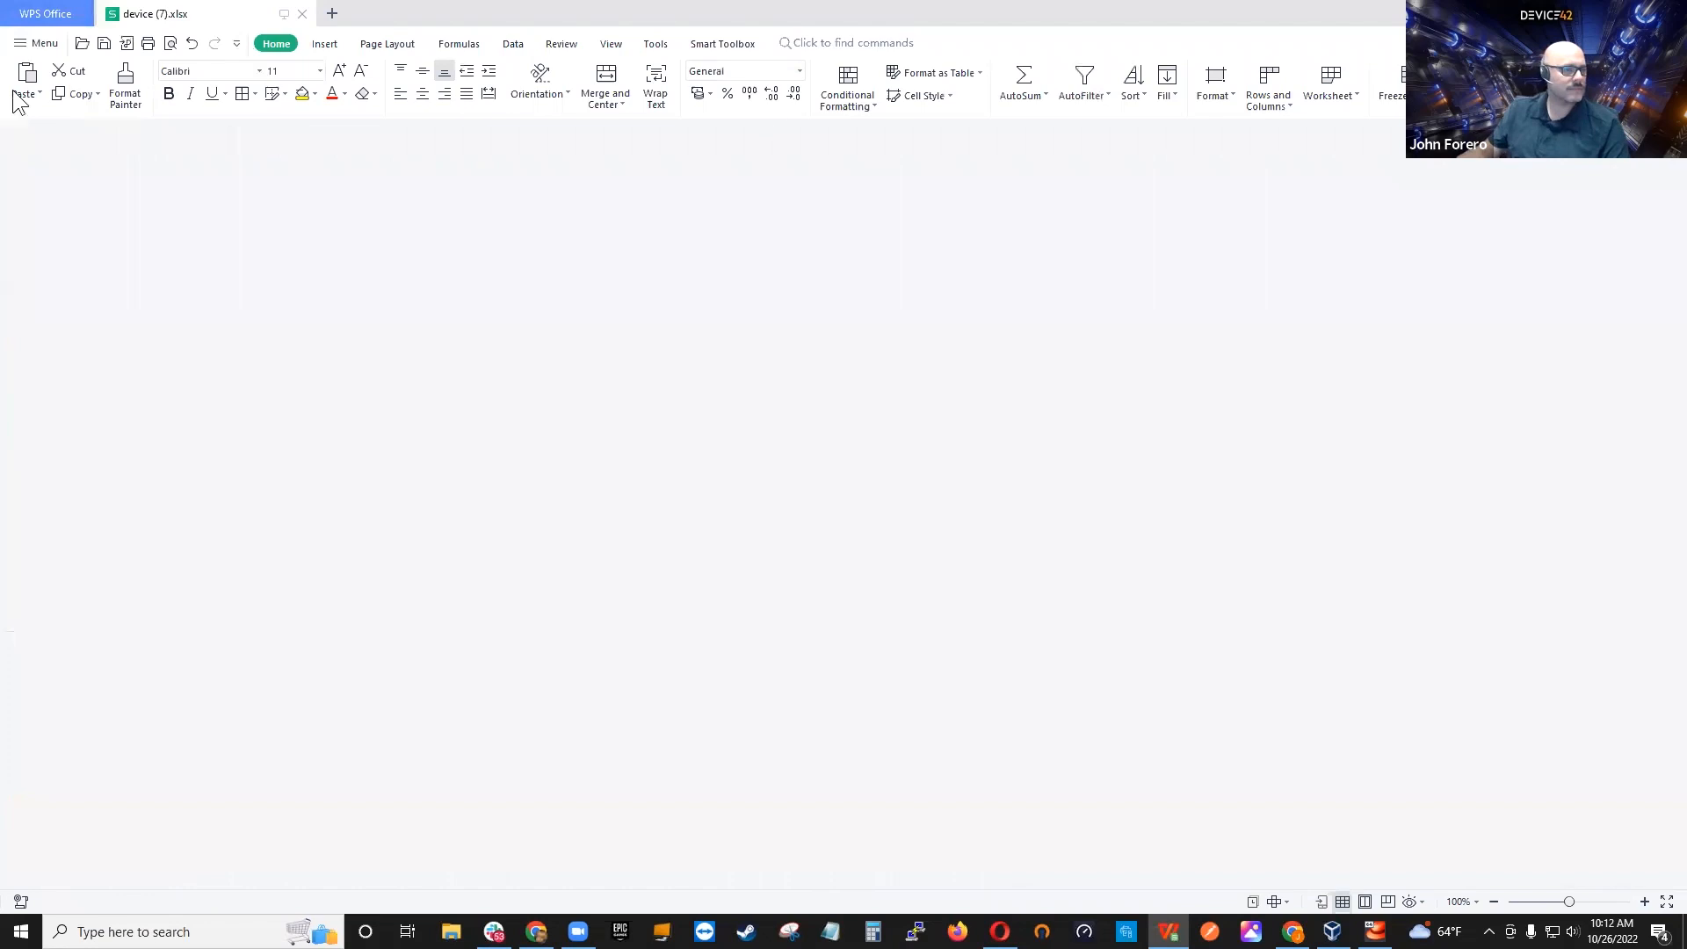
Step: Choose device (7).xlsx as the file on the Generic API Import page and import it
{"action": "scroll", "coordinate": [782, 323], "scroll_direction": "up", "scroll_amount": 20}
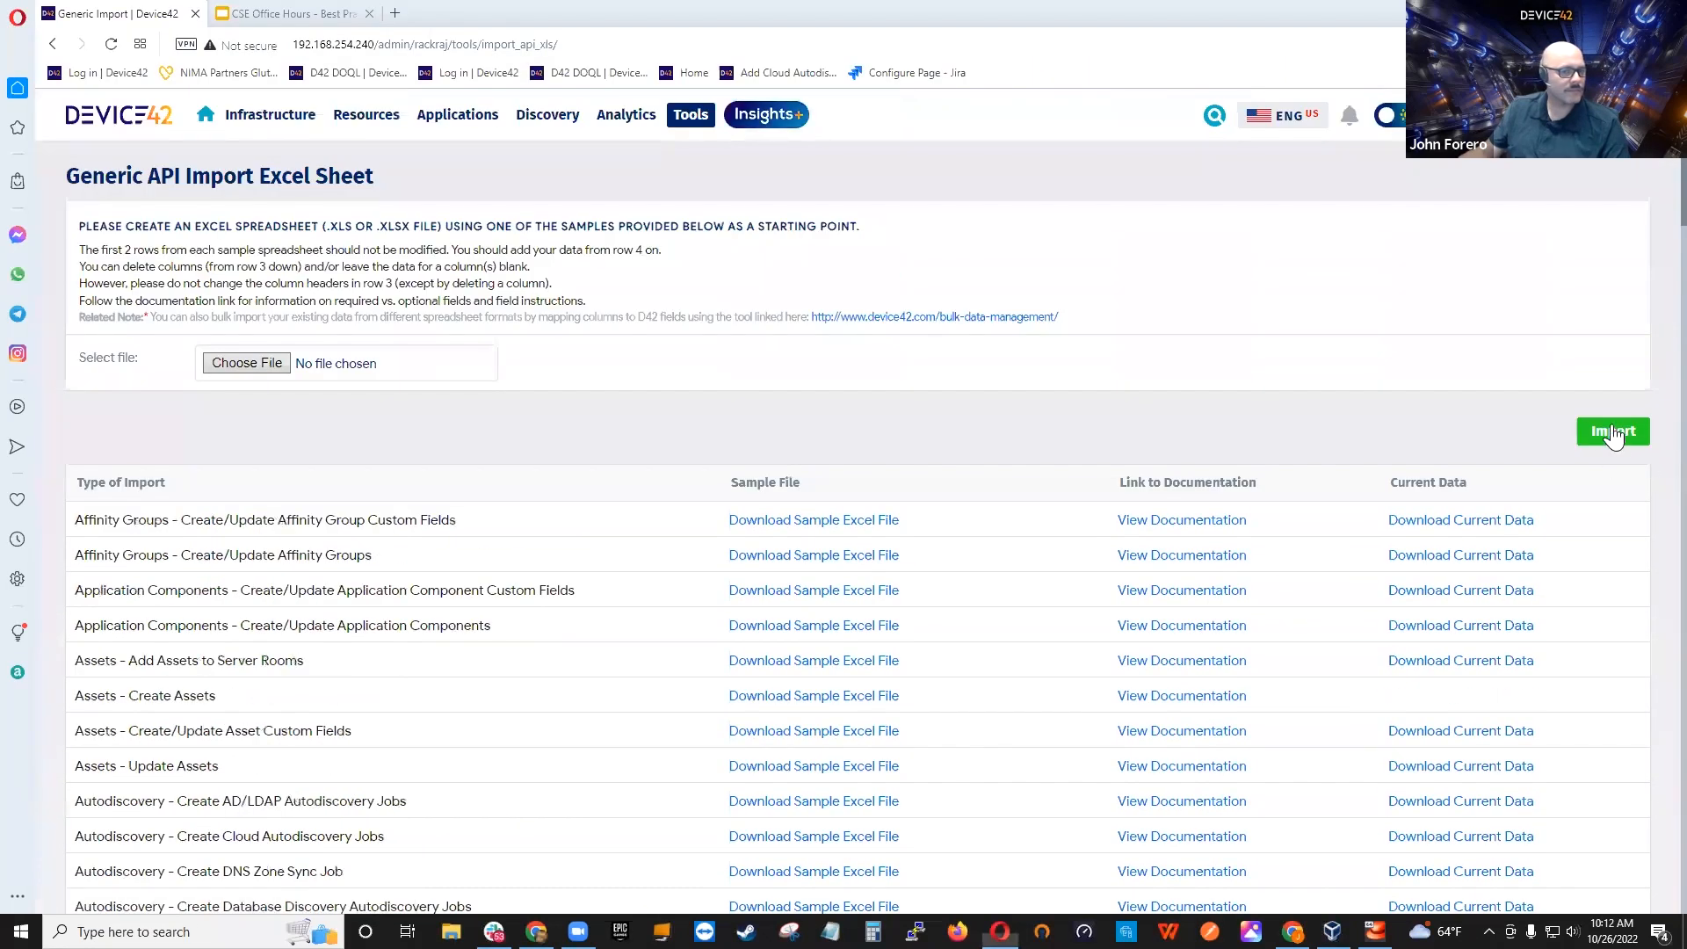
{"action": "left_click", "coordinate": [222, 356]}
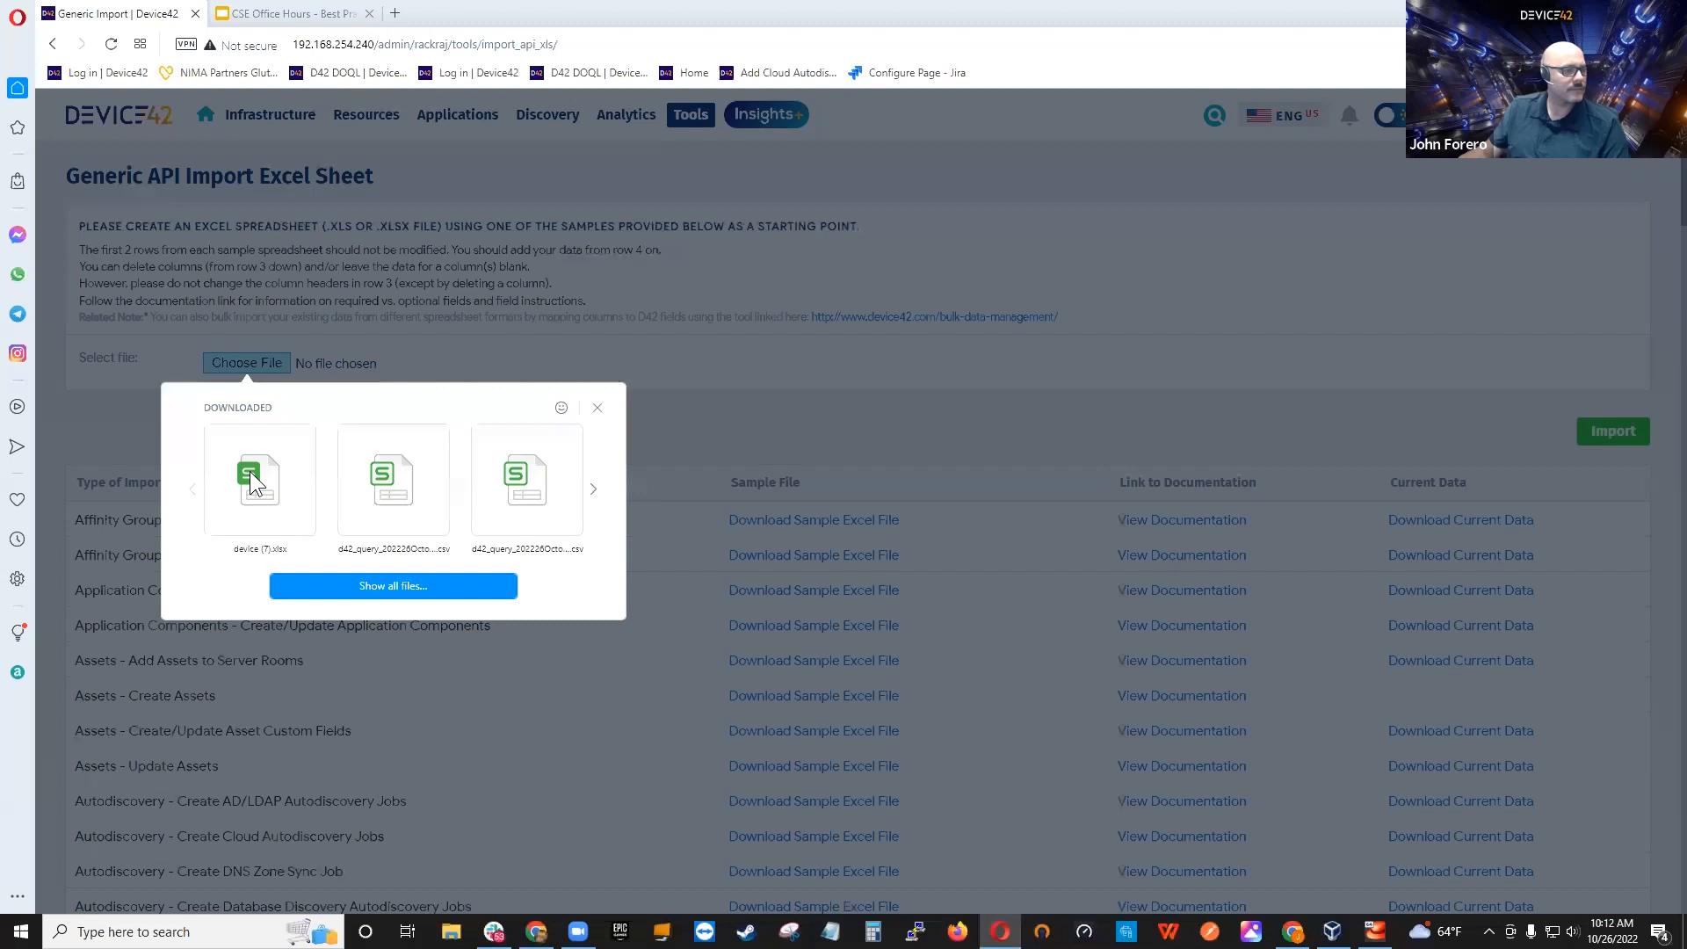
{"action": "left_click", "coordinate": [250, 471]}
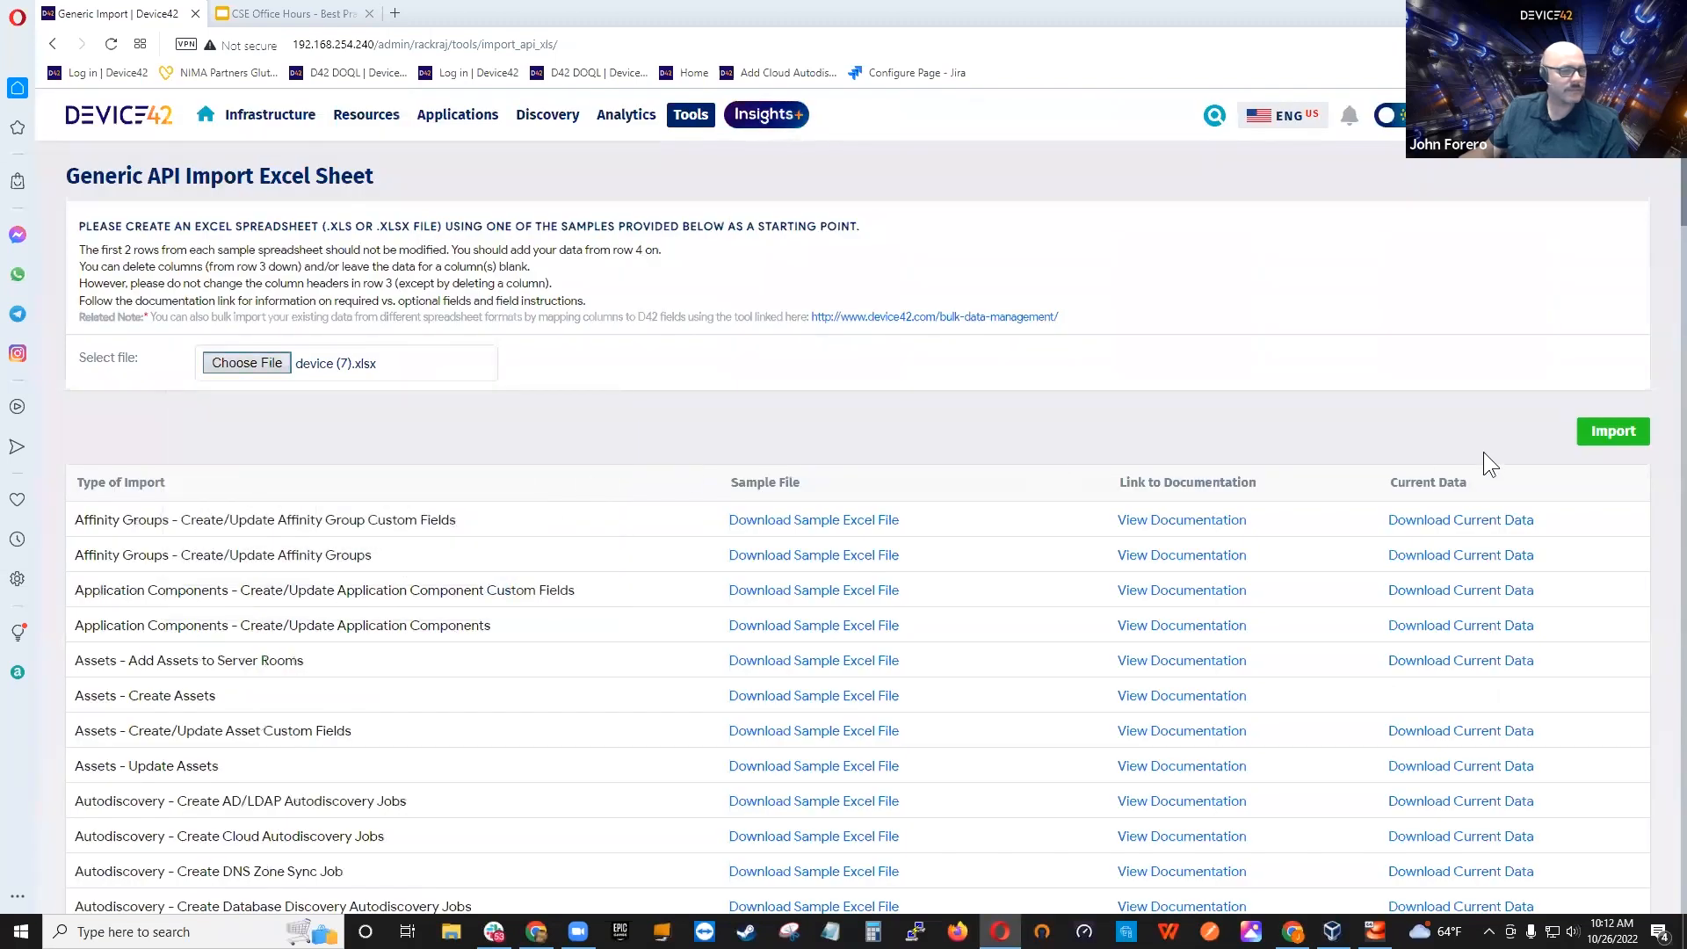
{"action": "left_click", "coordinate": [1624, 445]}
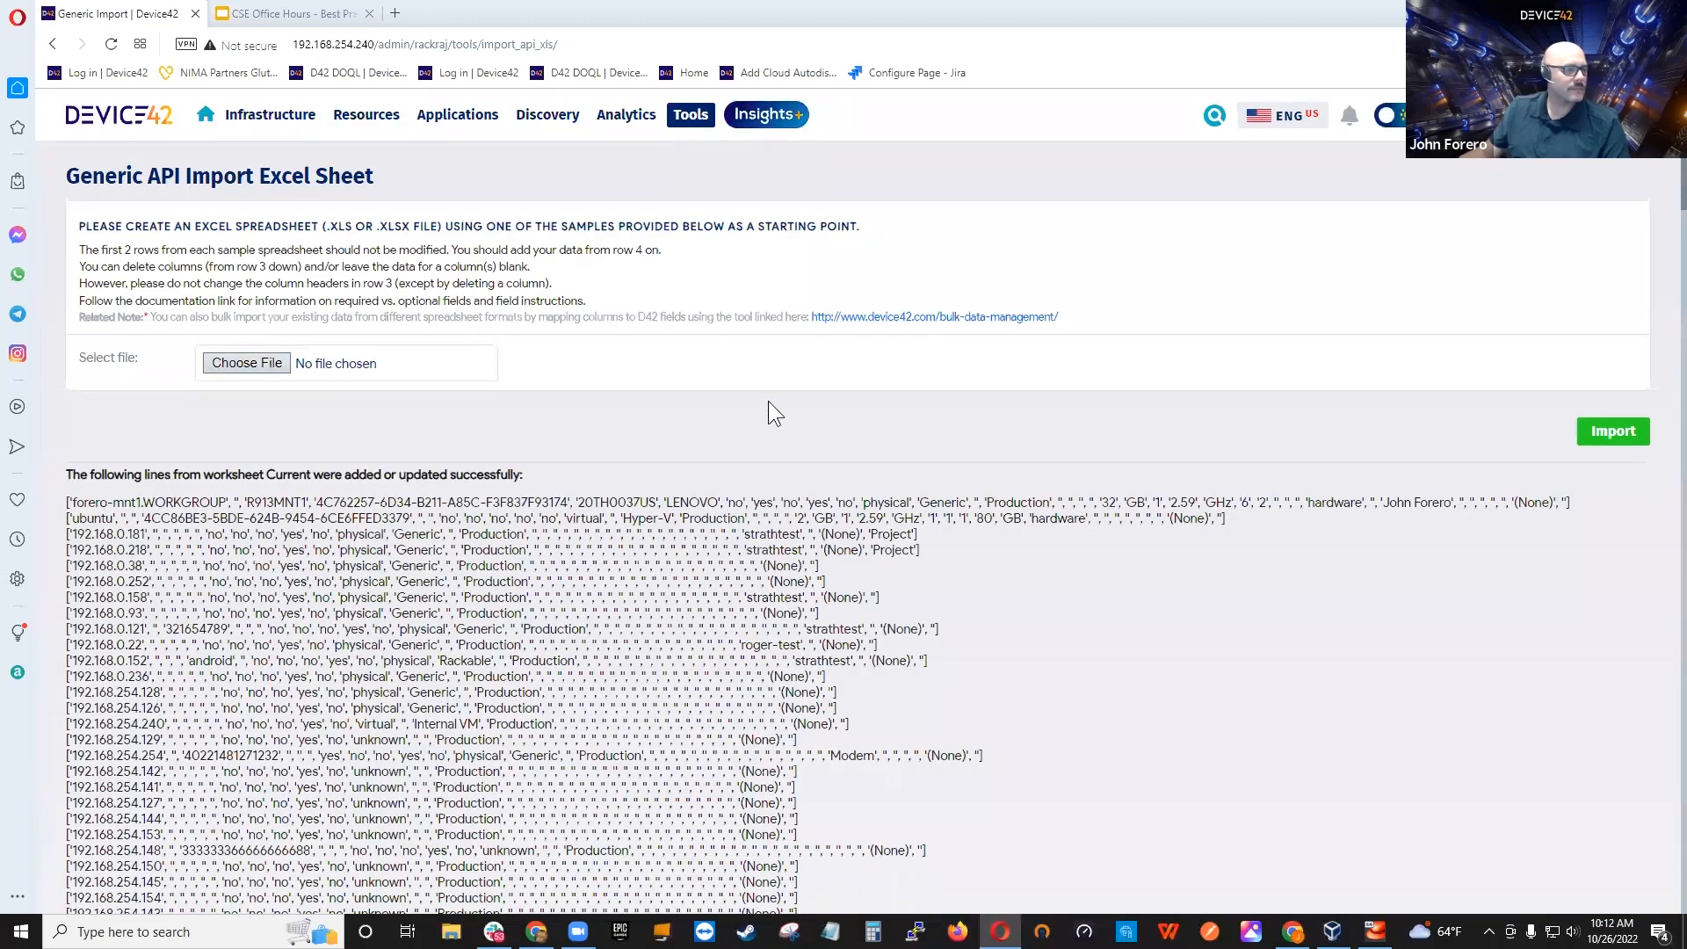
Step: Open device 192.168.0.181 from the list of all devices to check its tags, and return to the physical devices list
{"action": "mouse_move", "coordinate": [367, 116]}
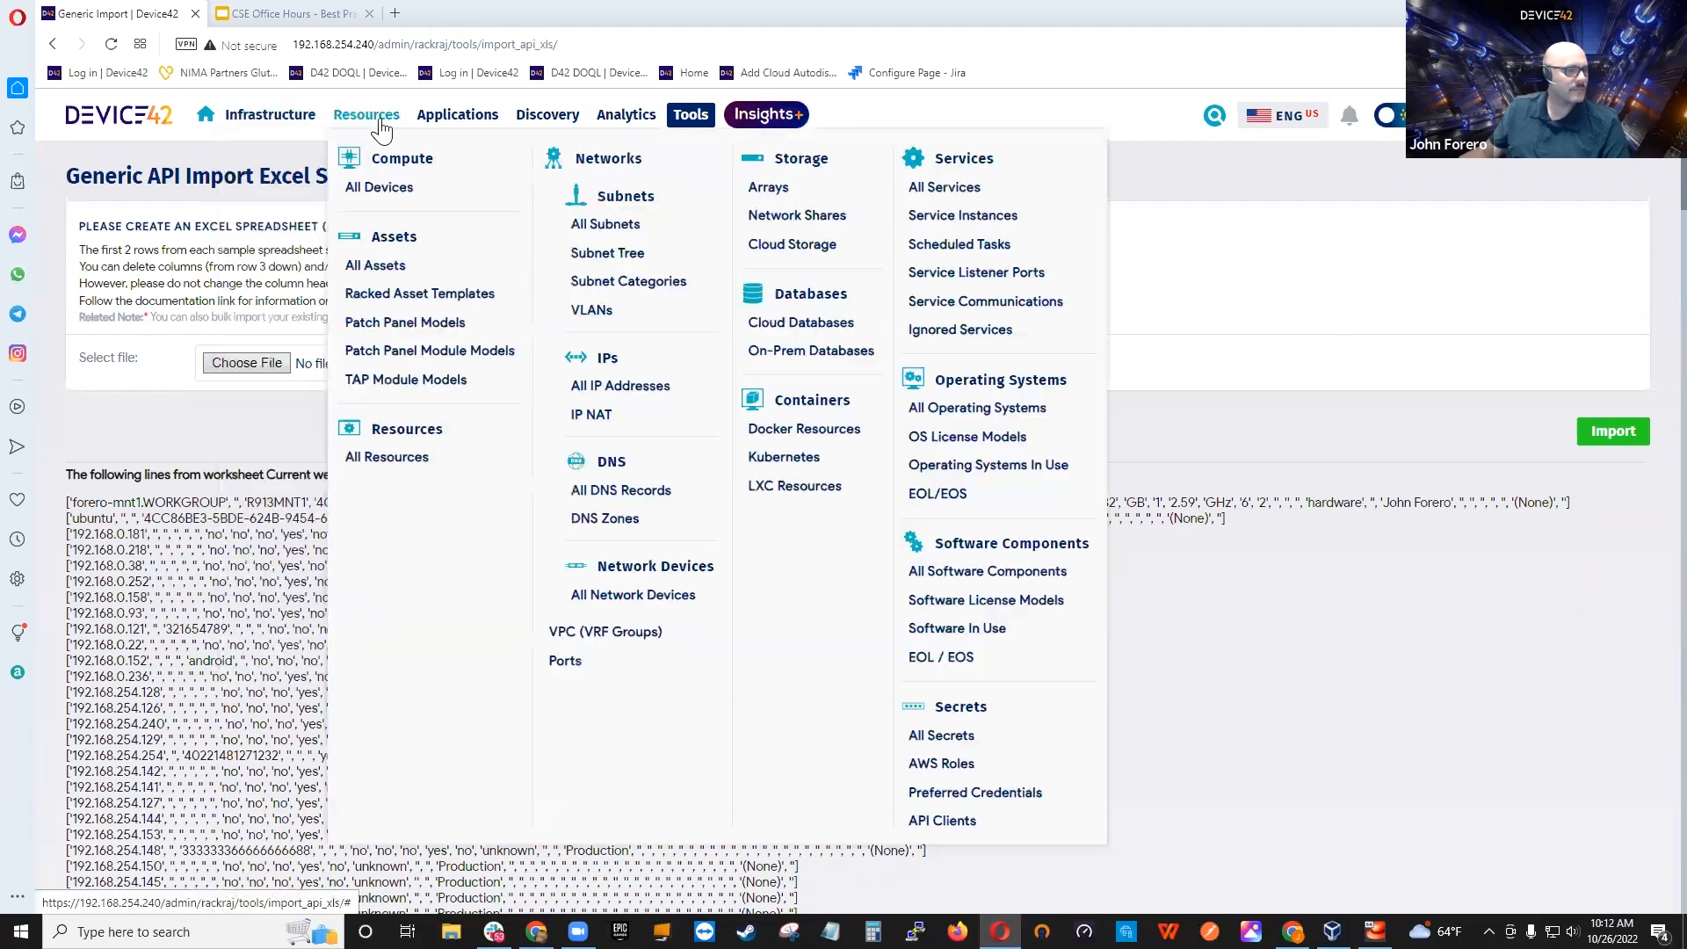
{"action": "left_click", "coordinate": [376, 188]}
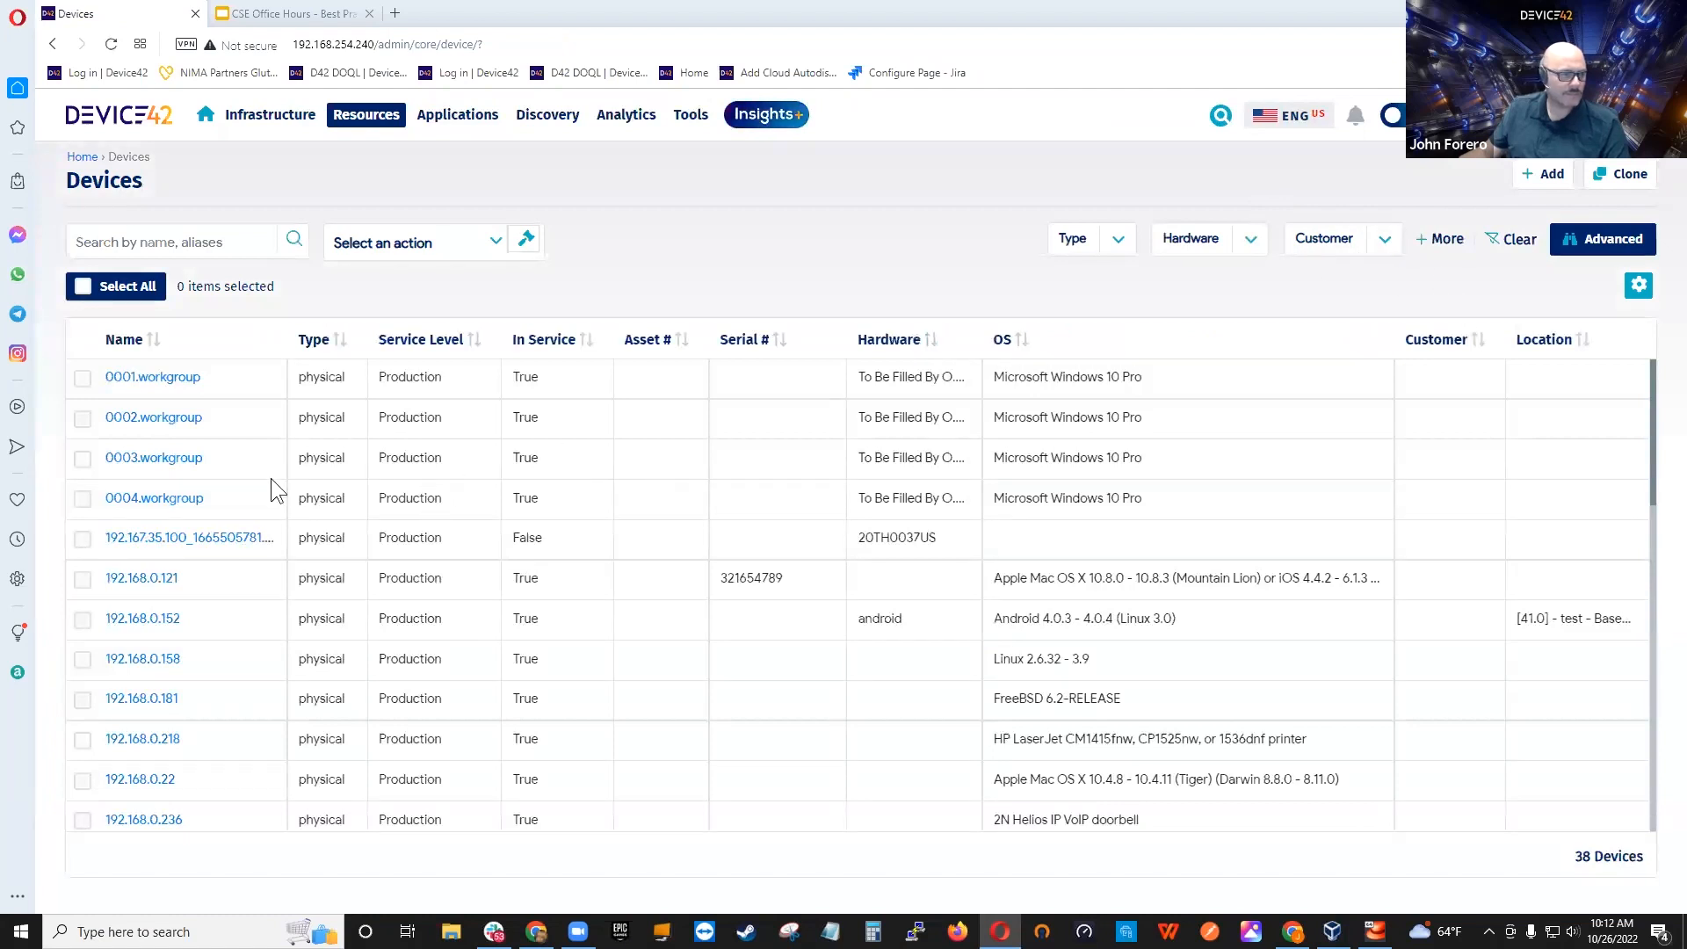
{"action": "scroll", "coordinate": [163, 628], "scroll_direction": "down", "scroll_amount": 1}
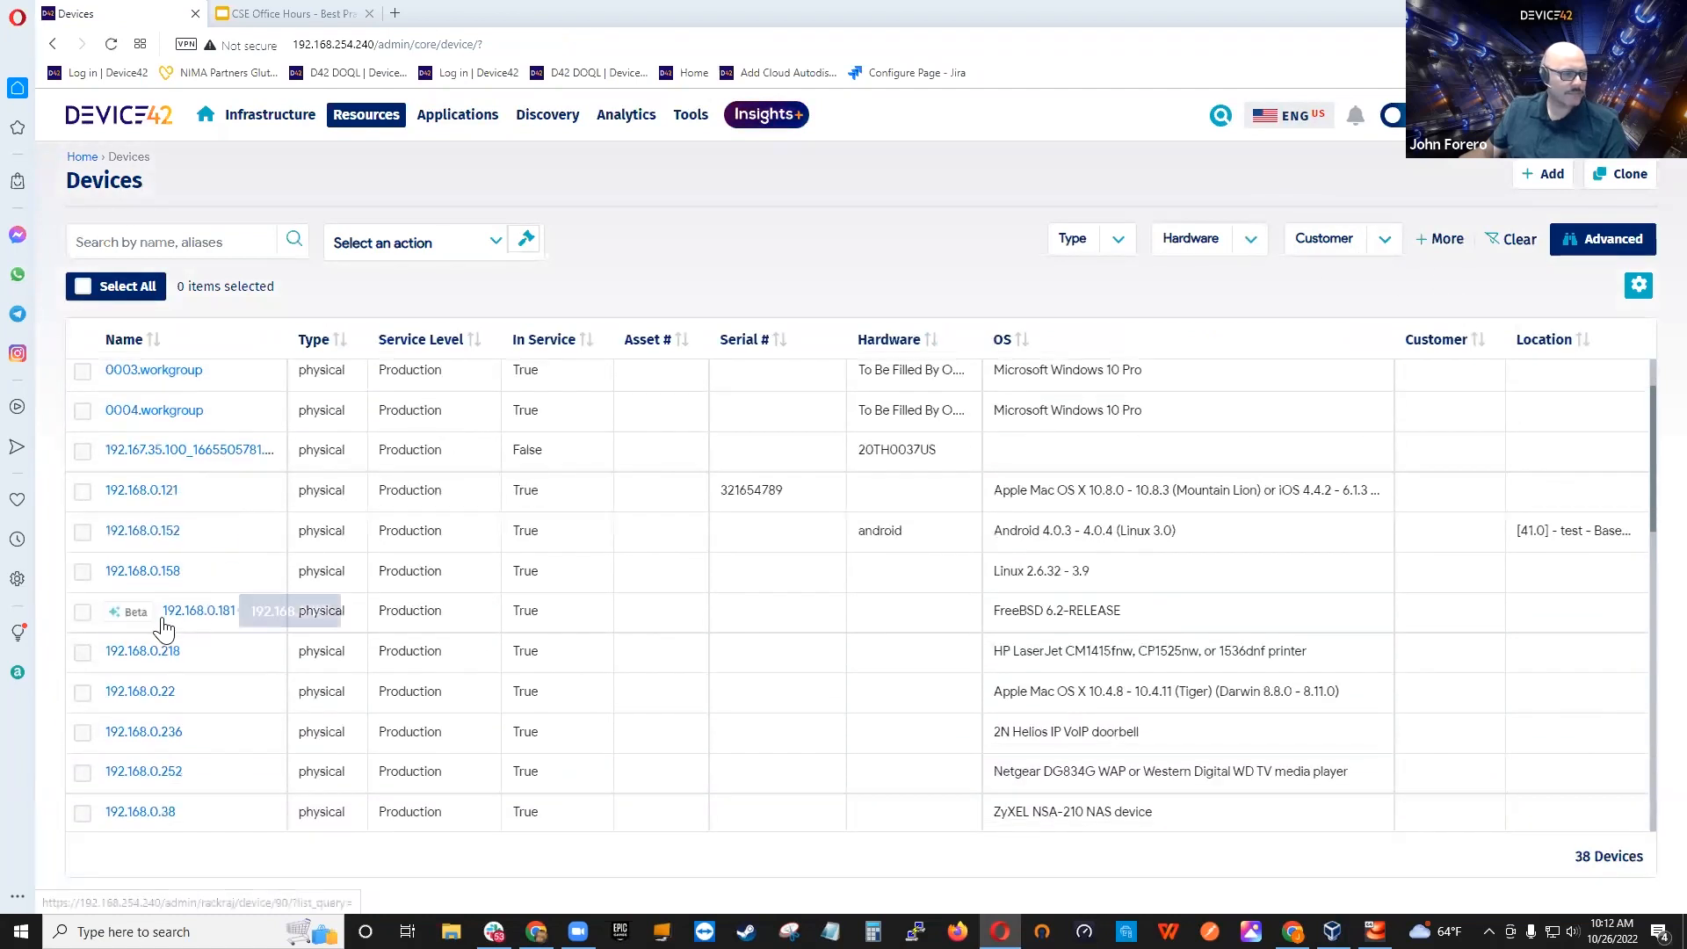
{"action": "left_click", "coordinate": [176, 609]}
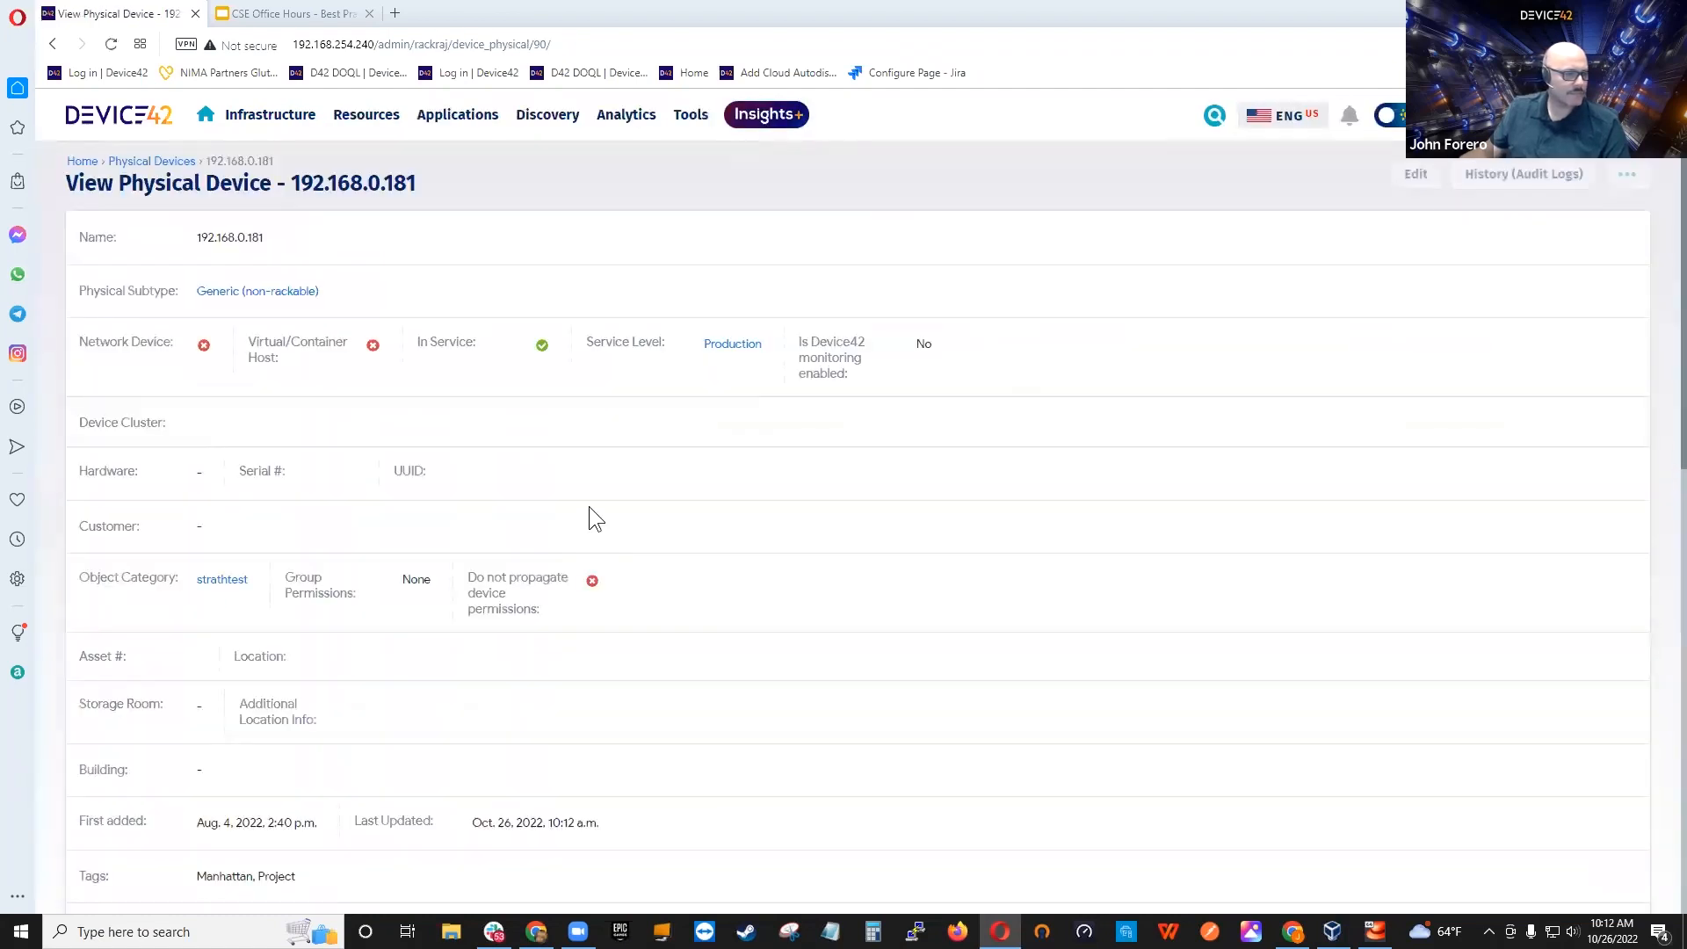
{"action": "scroll", "coordinate": [587, 506], "scroll_direction": "down", "scroll_amount": 2}
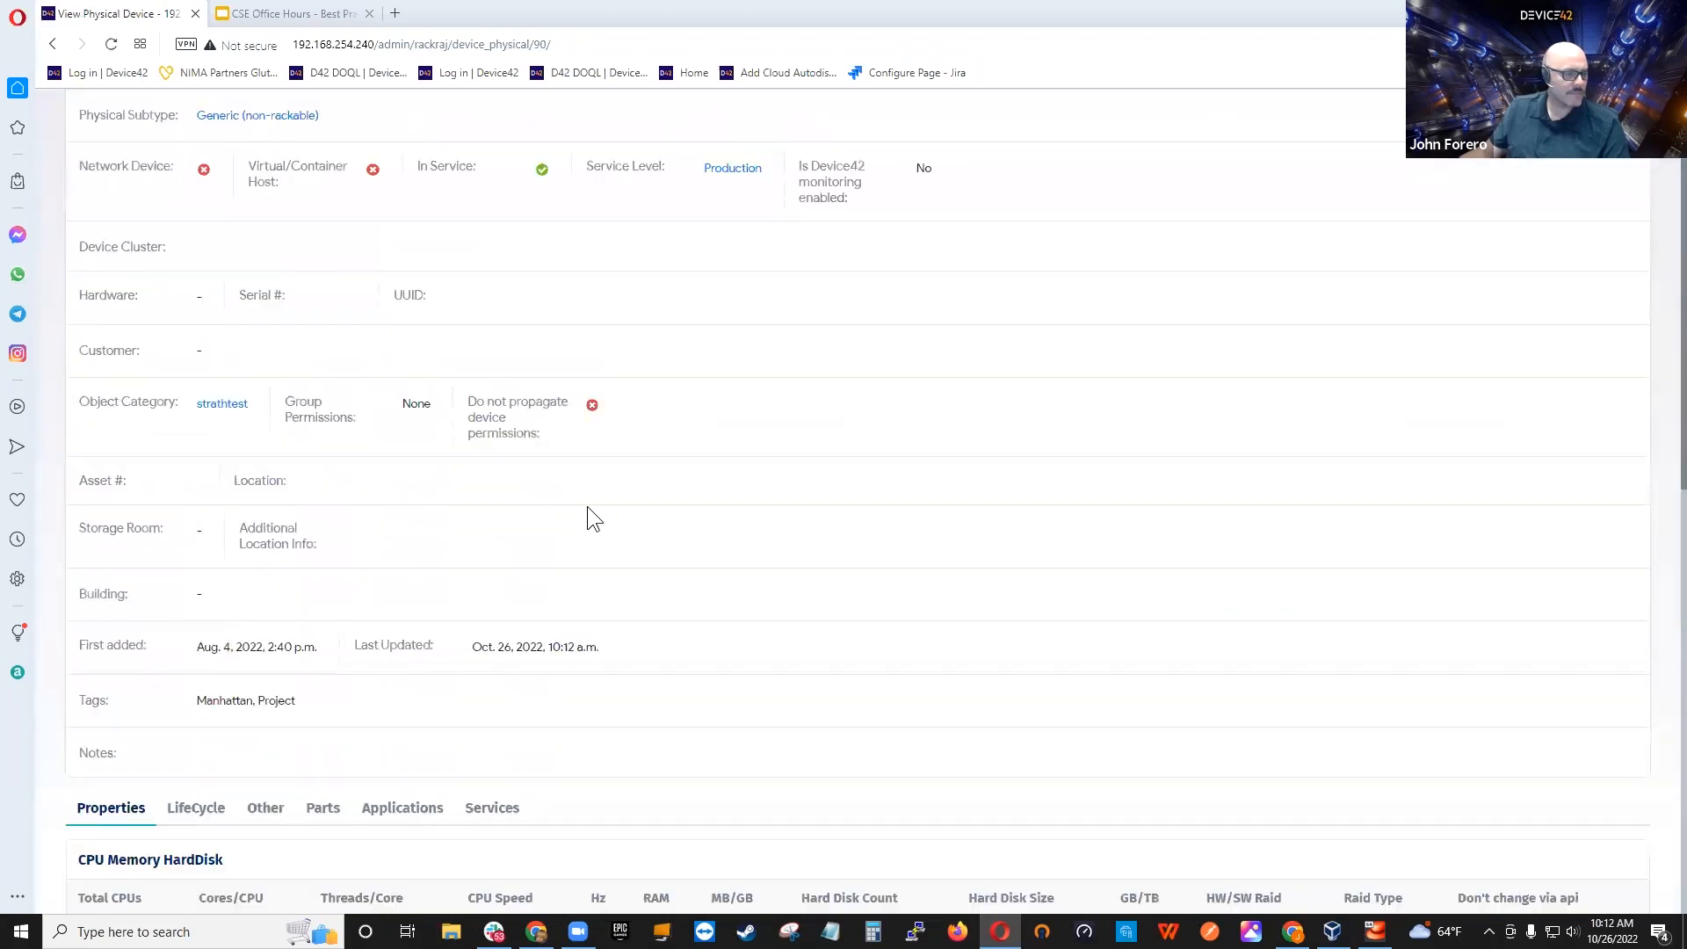
{"action": "left_click_drag", "start_coordinate": [262, 700], "coordinate": [284, 700]}
{"action": "scroll", "coordinate": [278, 703], "scroll_direction": "up", "scroll_amount": 2}
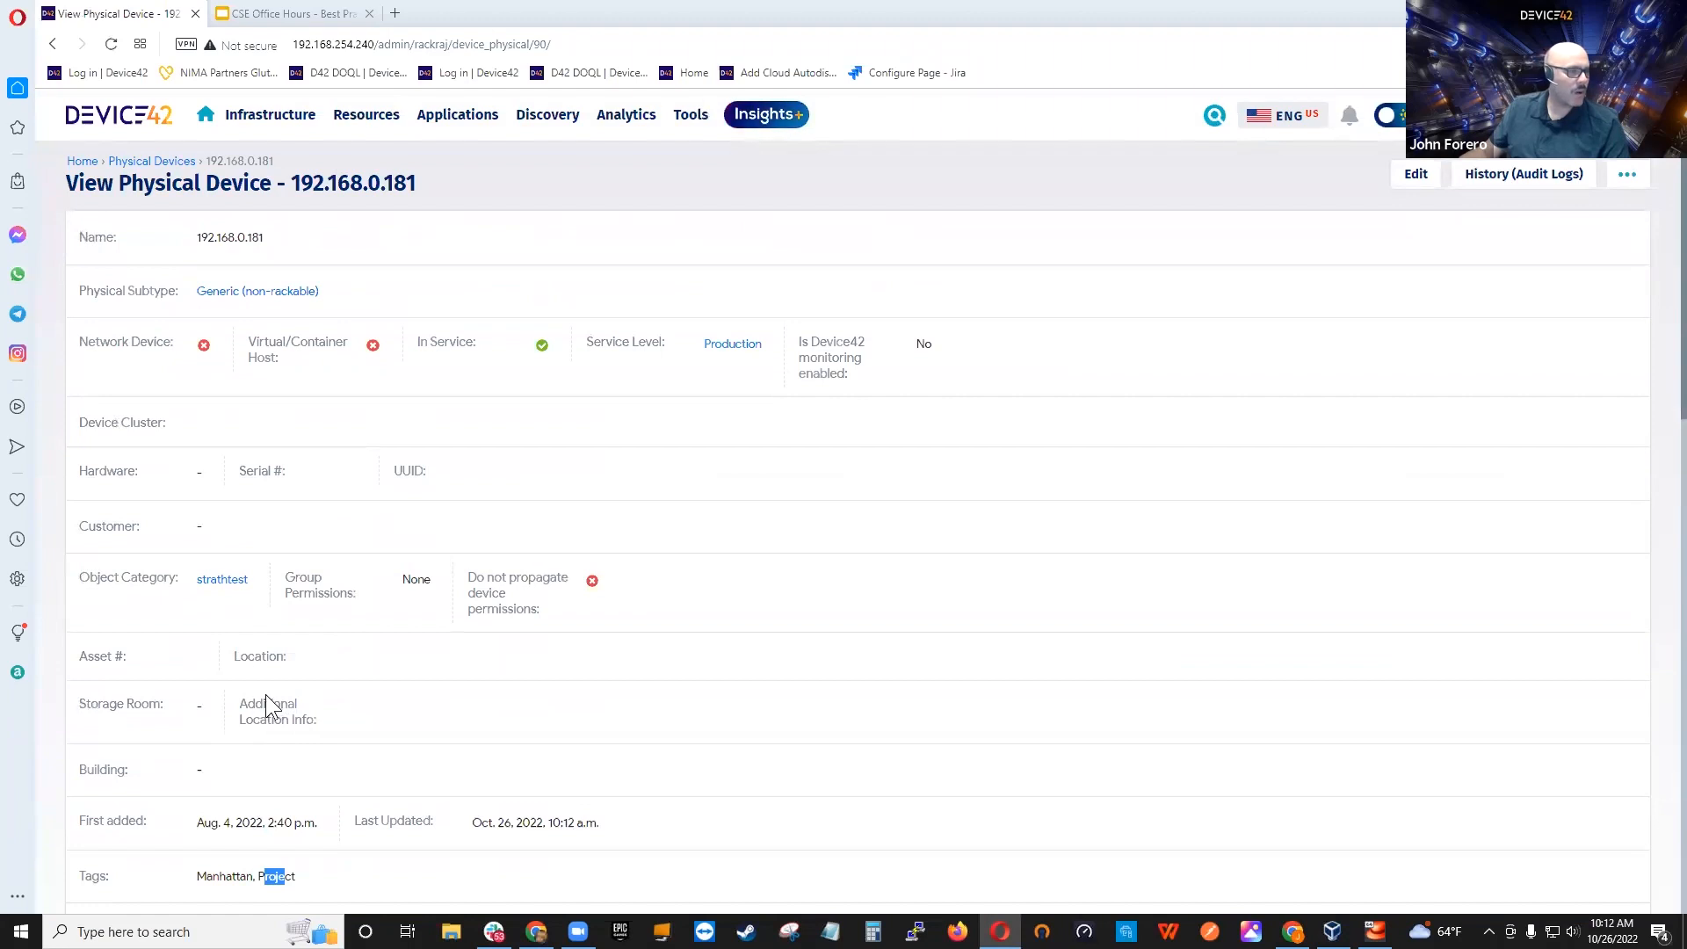
{"action": "left_click", "coordinate": [156, 161]}
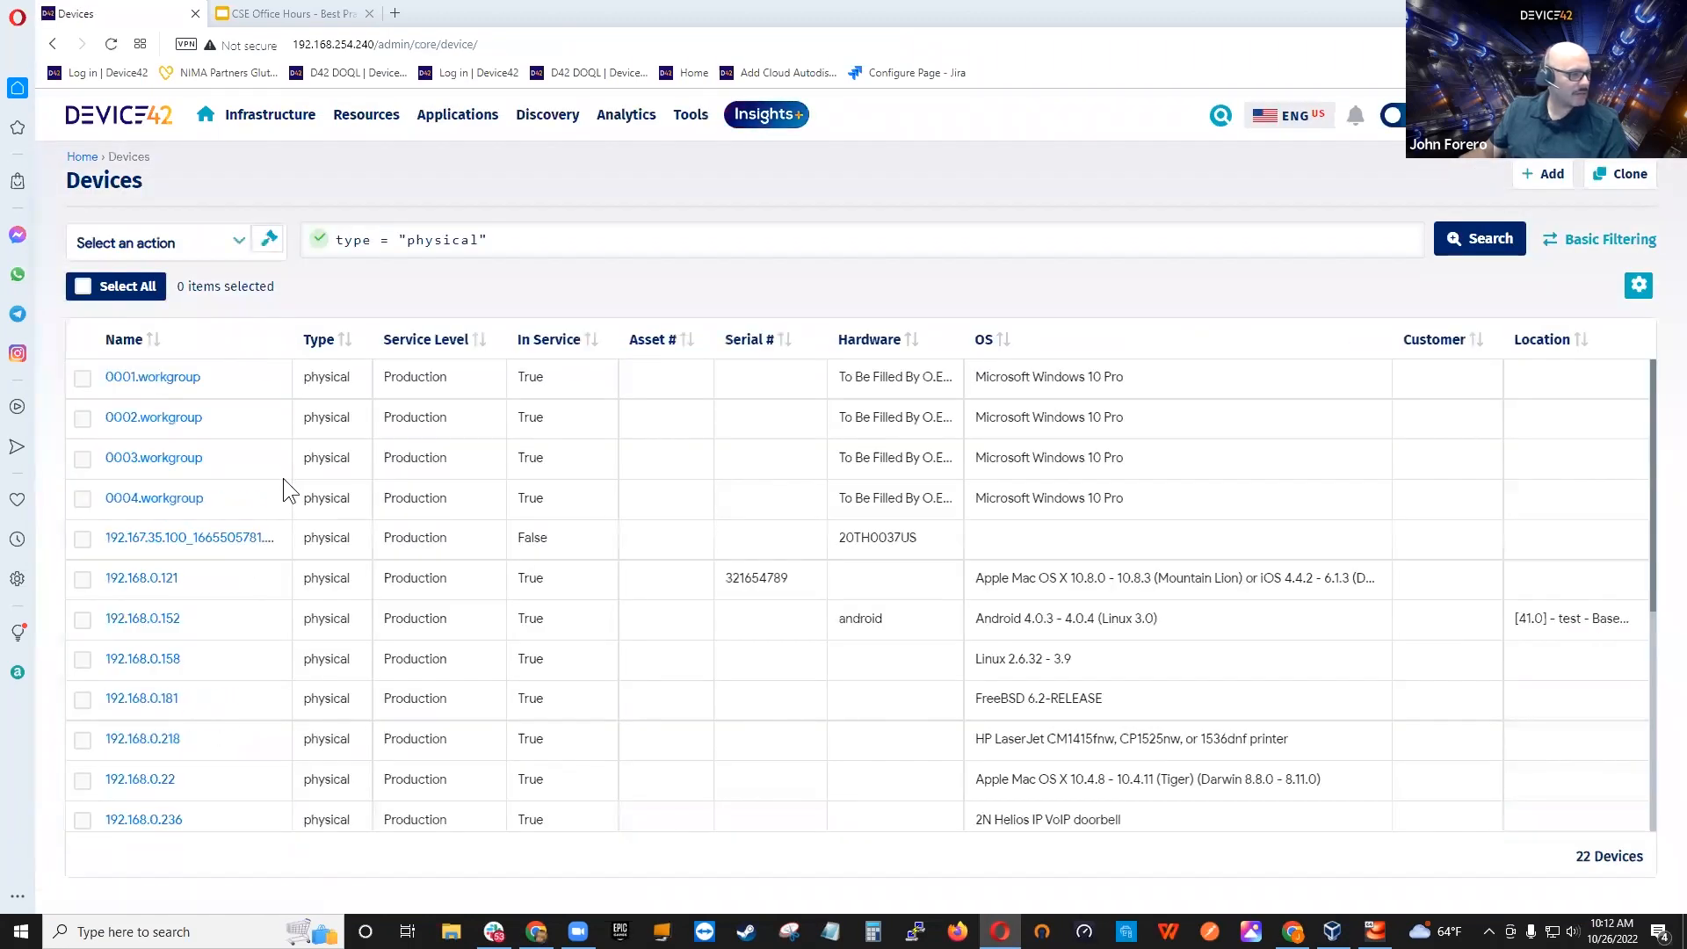
Step: Open device 192.168.0.218 from the physical devices list and check its Tags field
{"action": "left_click", "coordinate": [210, 737]}
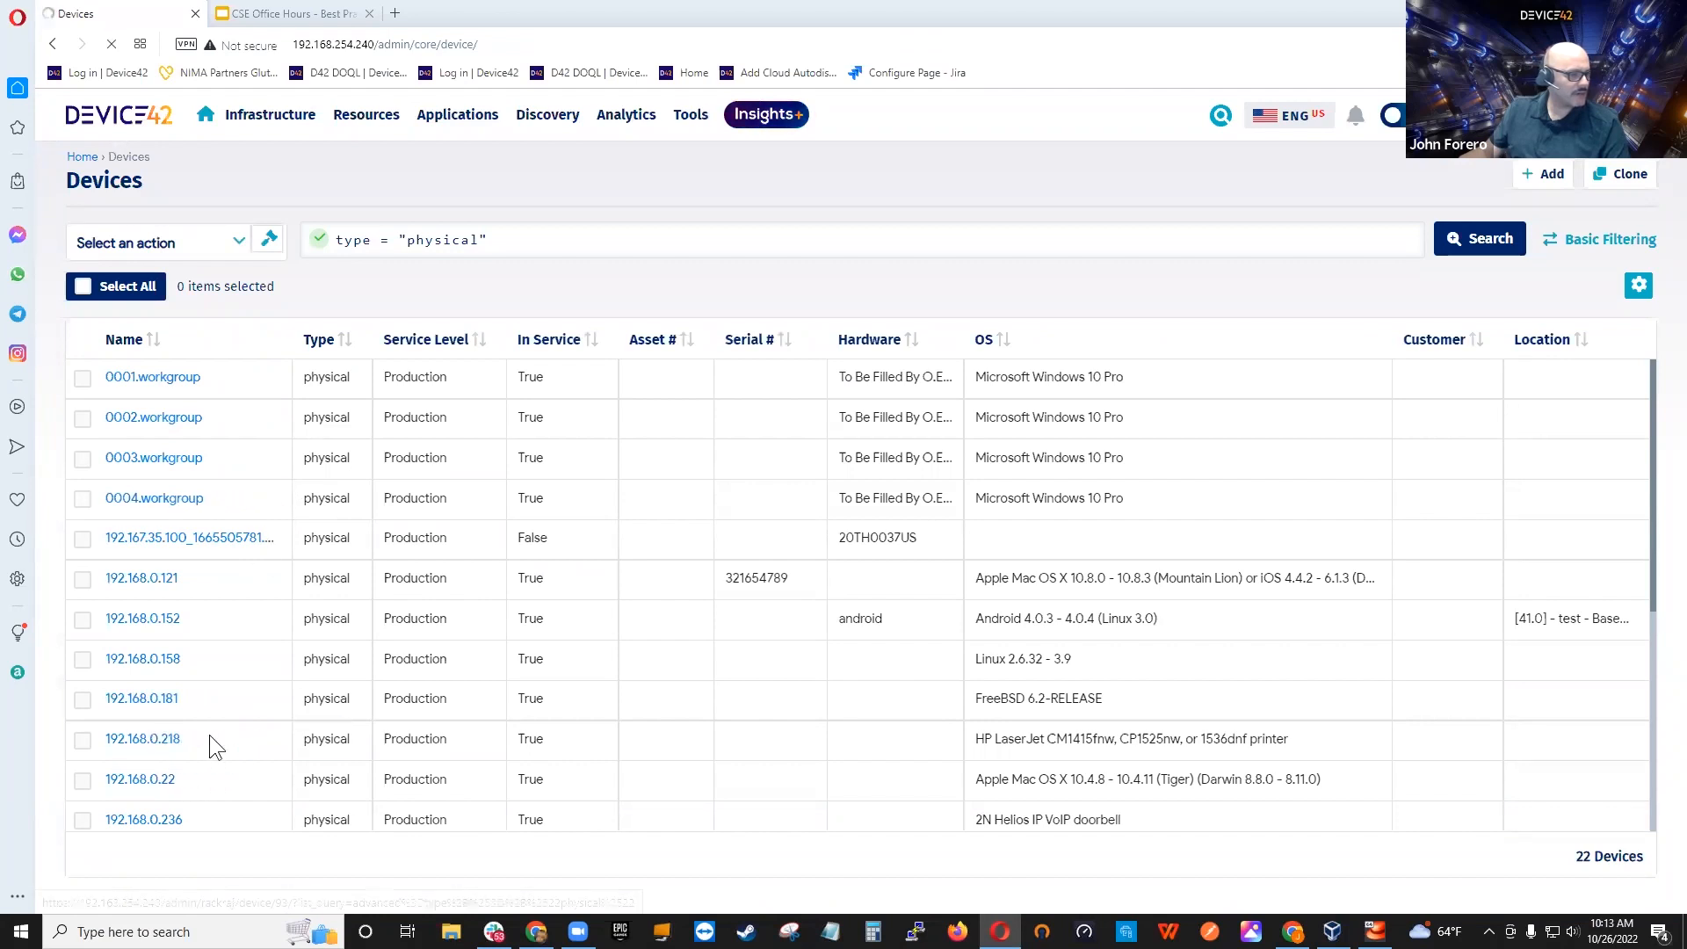
{"action": "scroll", "coordinate": [483, 671], "scroll_direction": "down", "scroll_amount": 3}
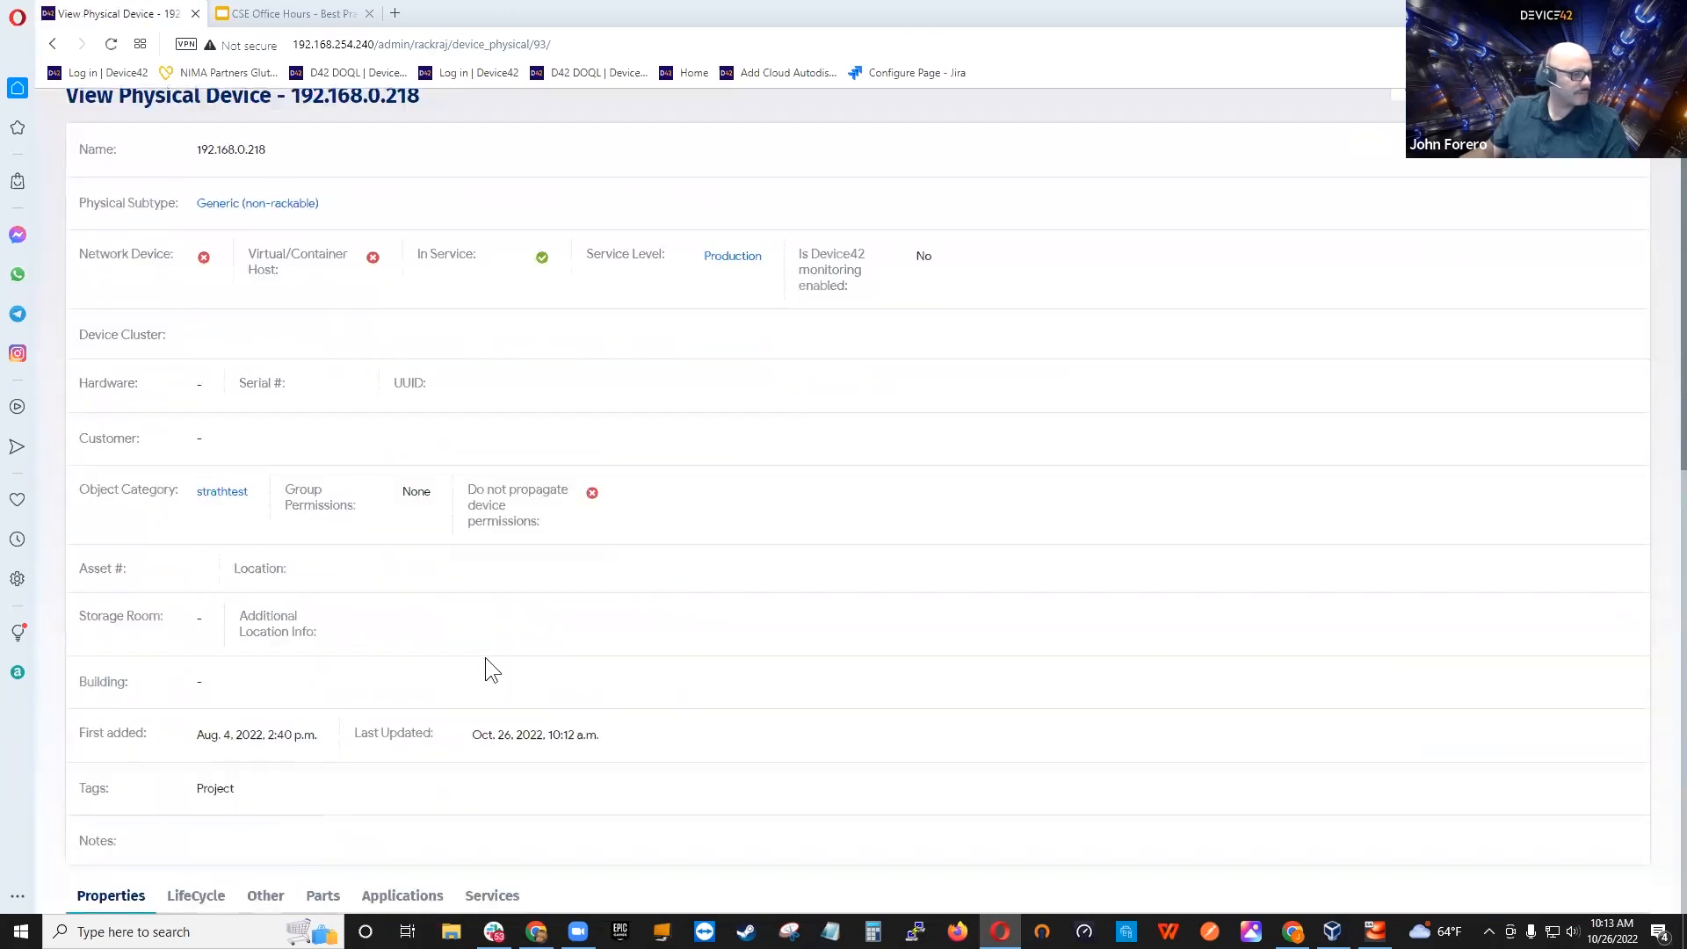
{"action": "double_click", "coordinate": [211, 702]}
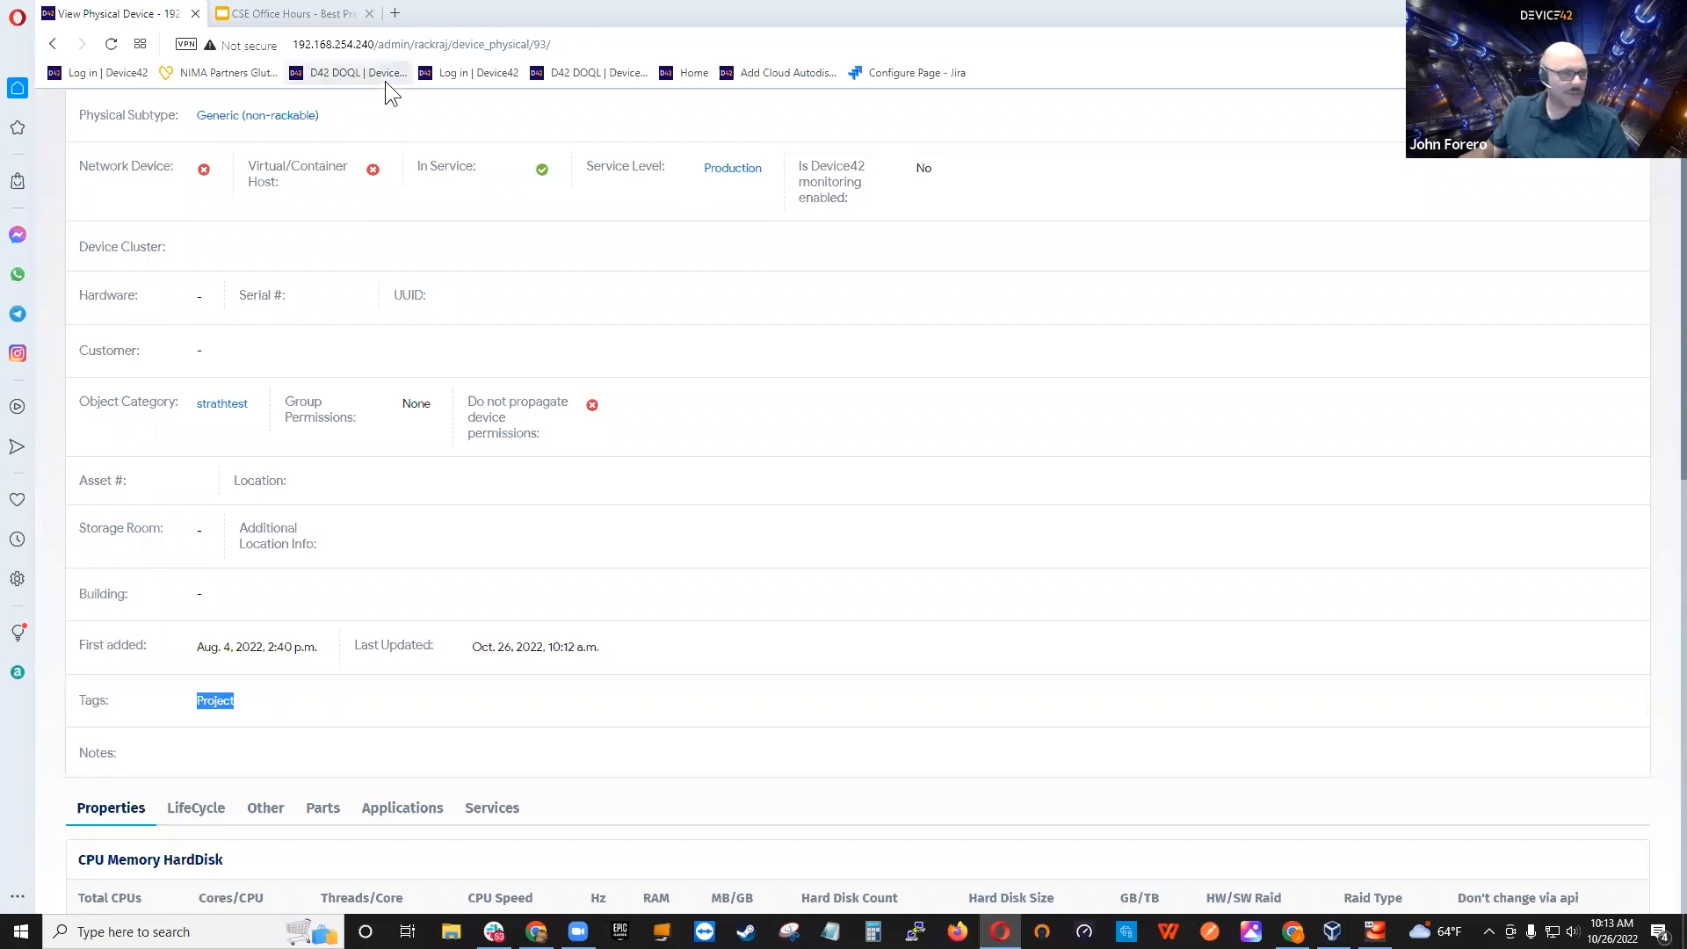
{"action": "scroll", "coordinate": [943, 331], "scroll_direction": "up", "scroll_amount": 2}
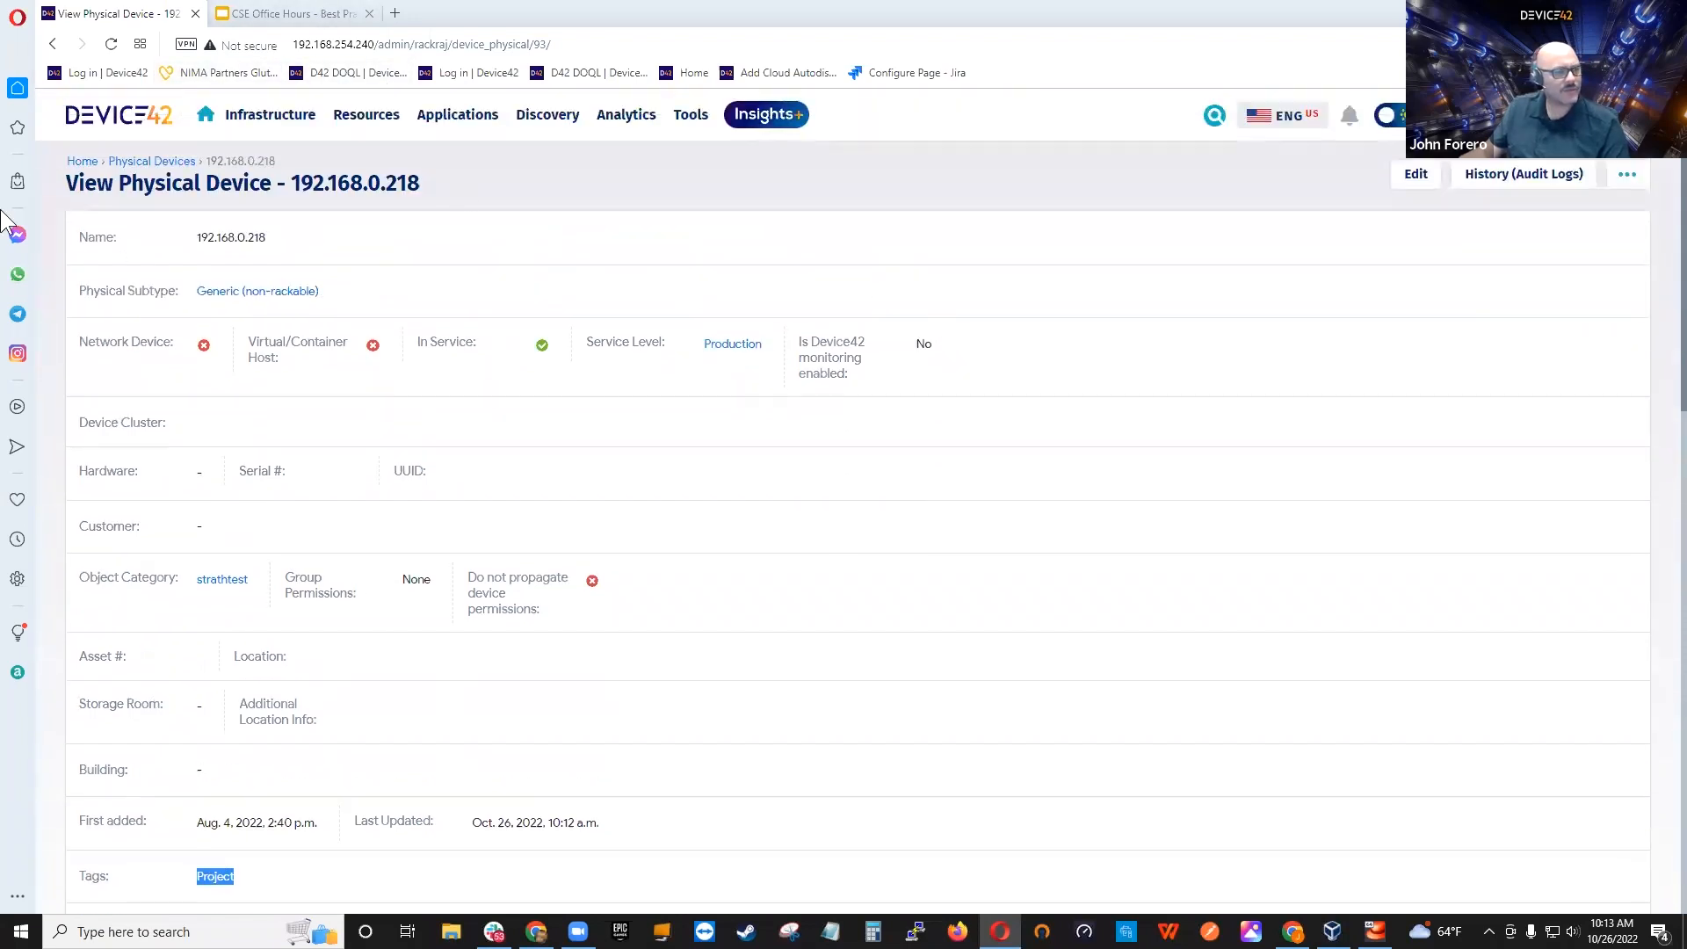
{"action": "mouse_move", "coordinate": [592, 136]}
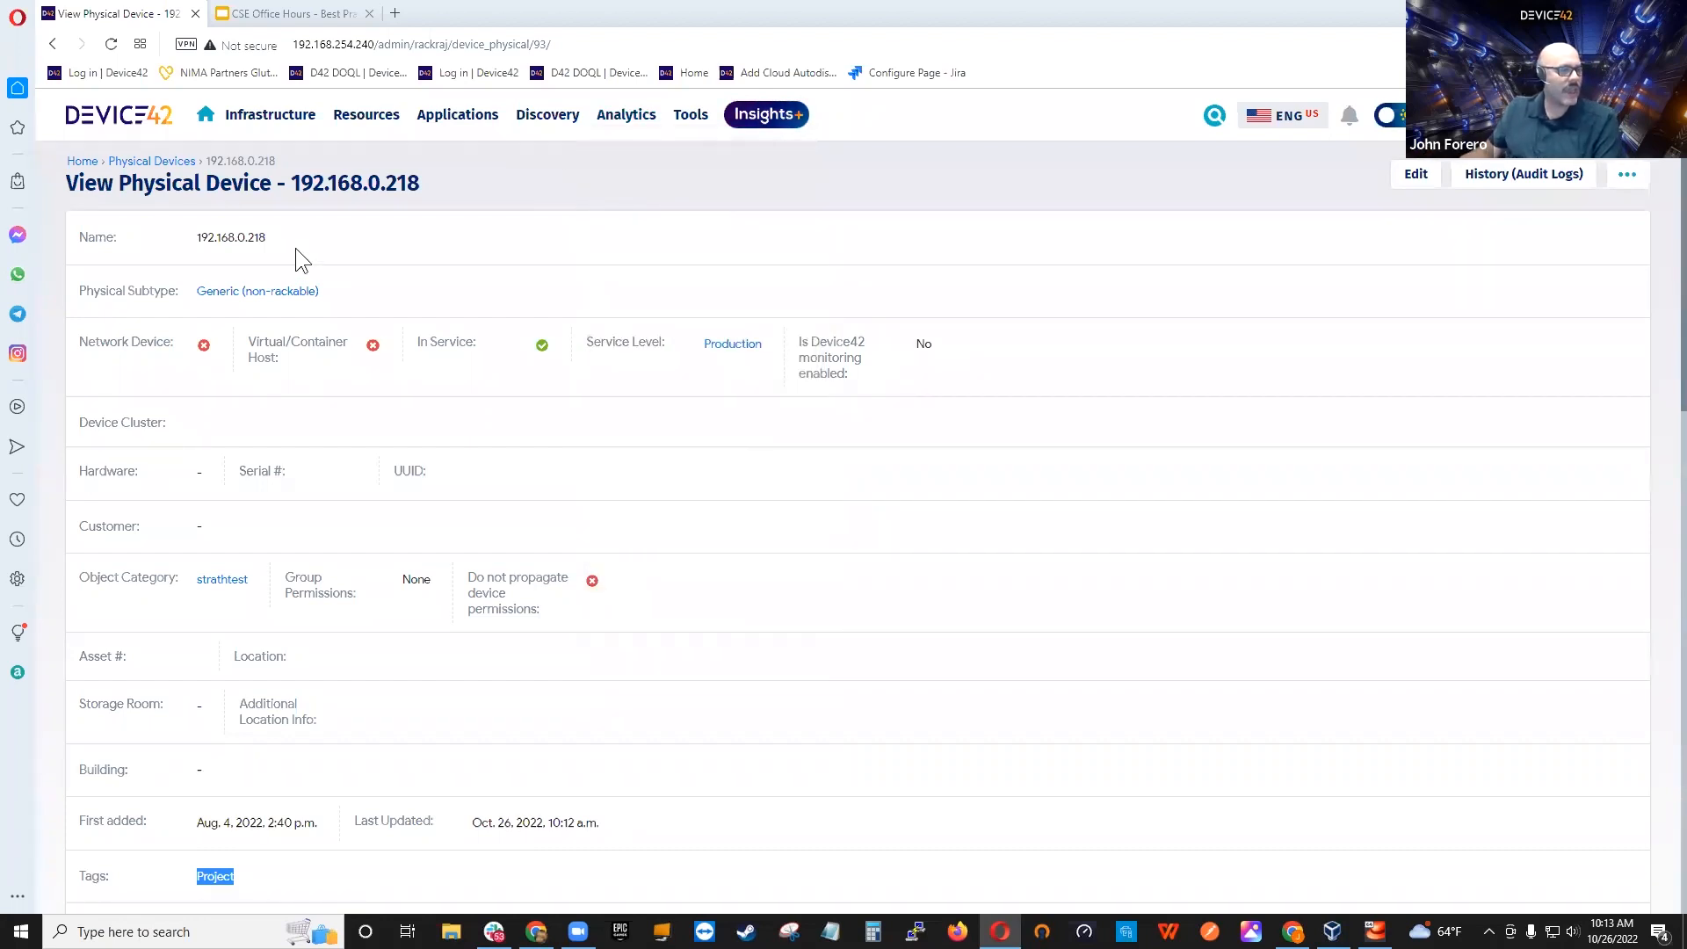
{"action": "left_click_drag", "start_coordinate": [485, 198], "coordinate": [456, 185]}
Step: Open the list of tags and view the items tagged with webinar1
{"action": "mouse_move", "coordinate": [272, 112]}
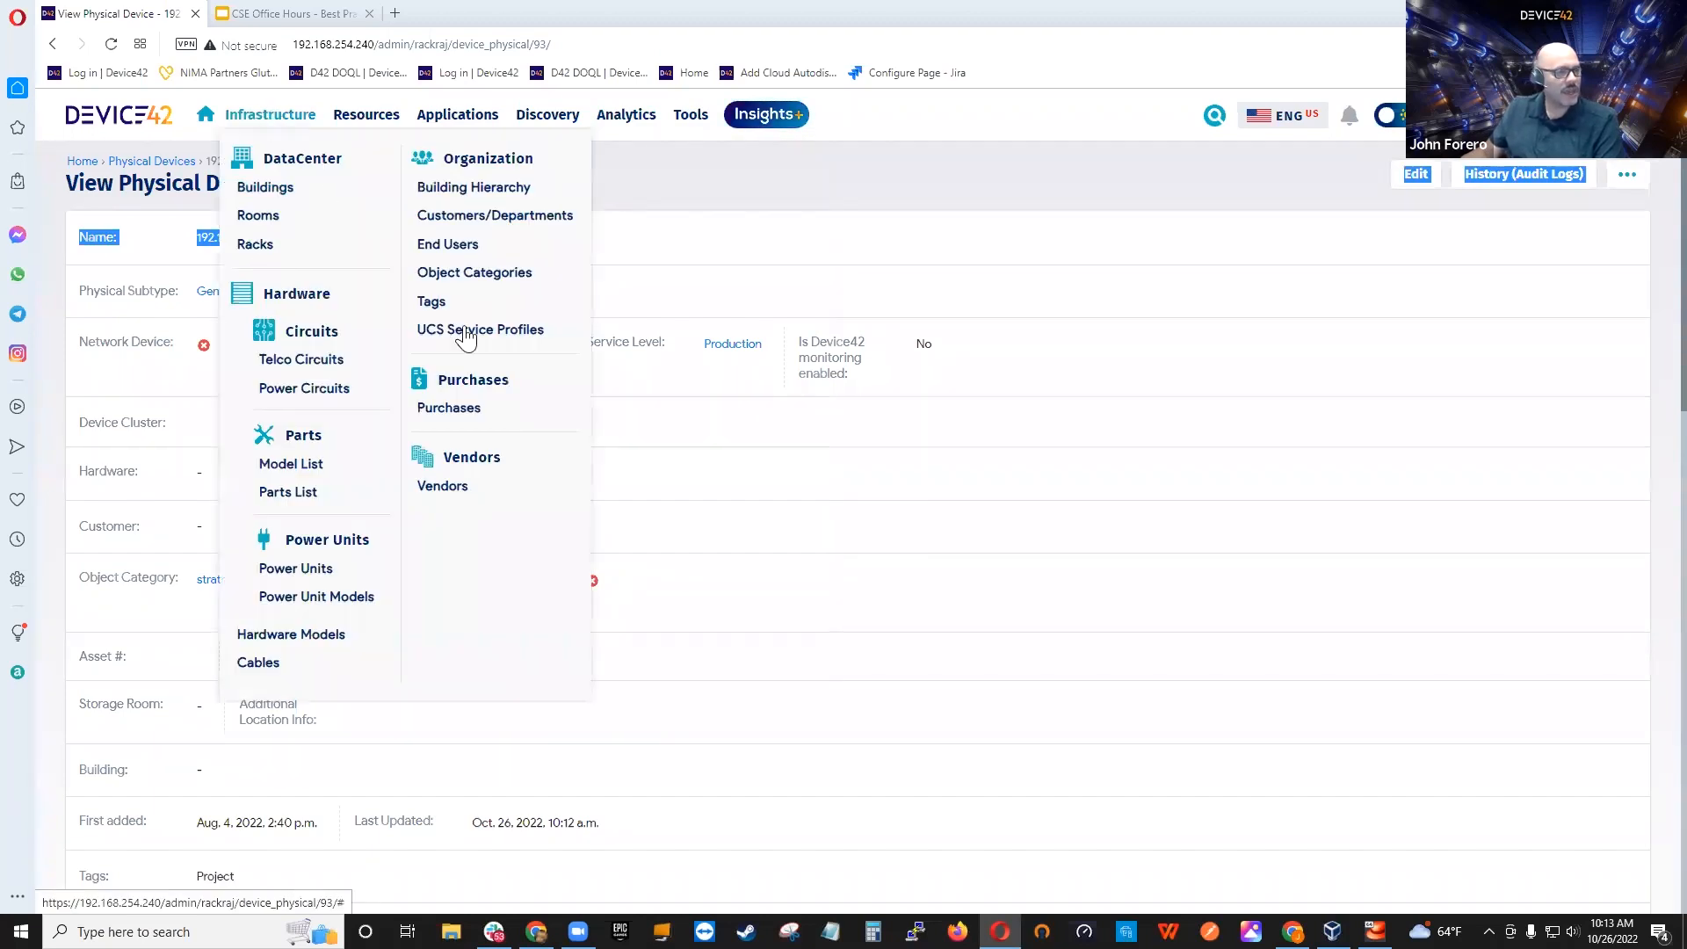
{"action": "left_click", "coordinate": [444, 303]}
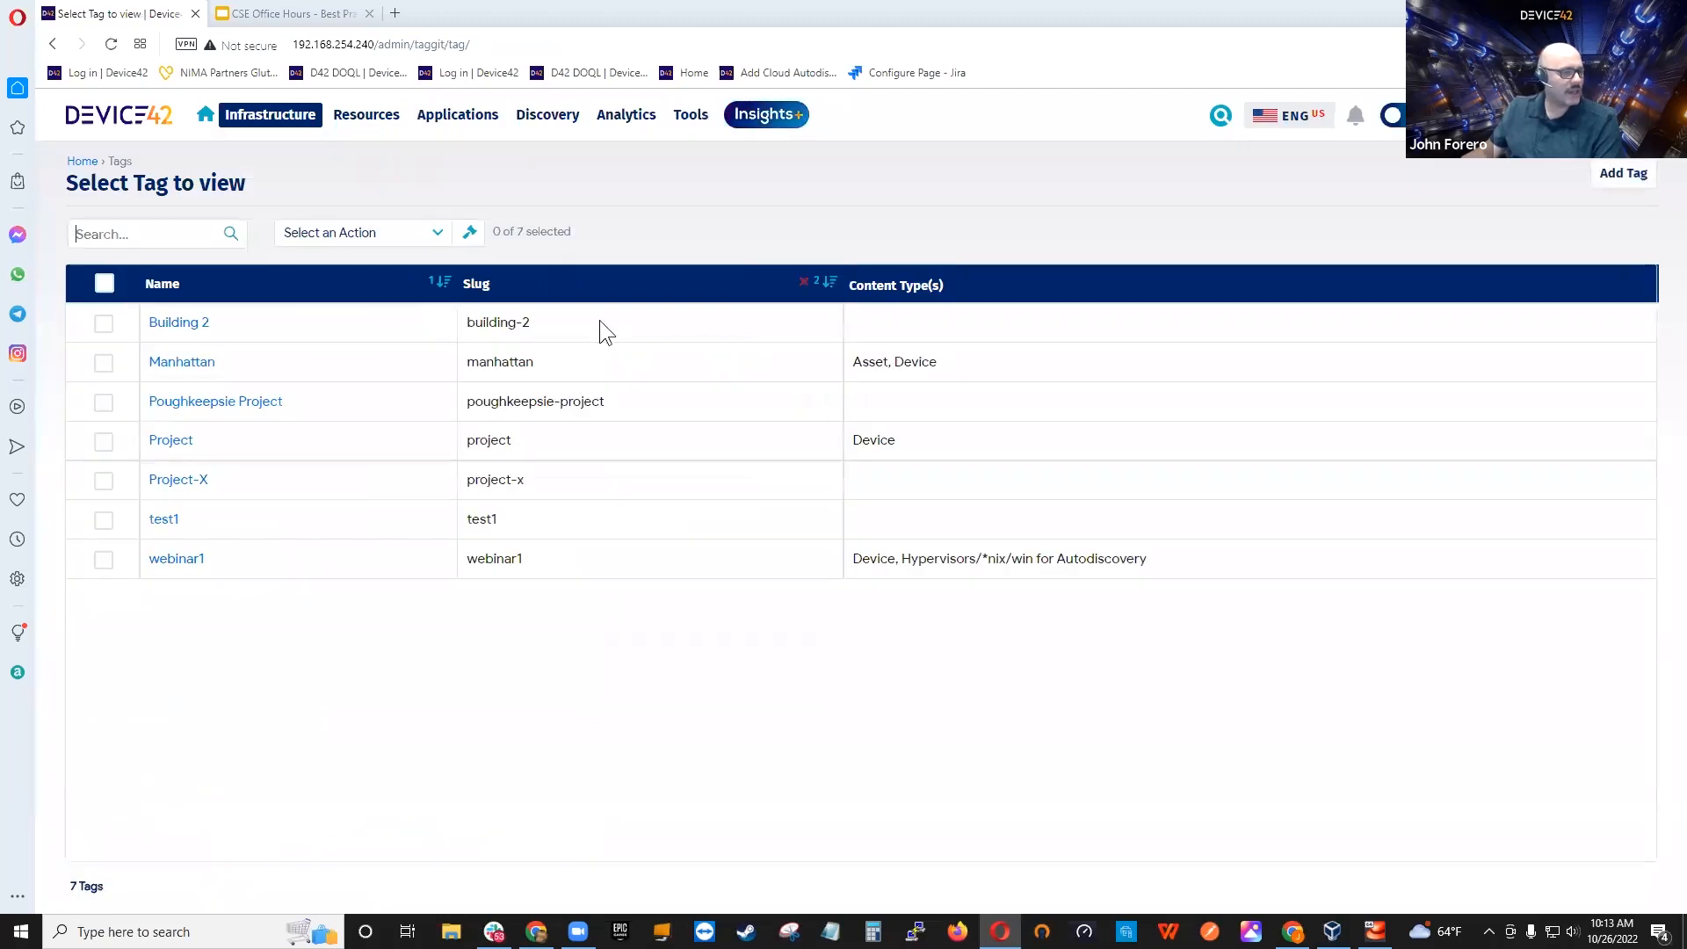
{"action": "left_click", "coordinate": [177, 560]}
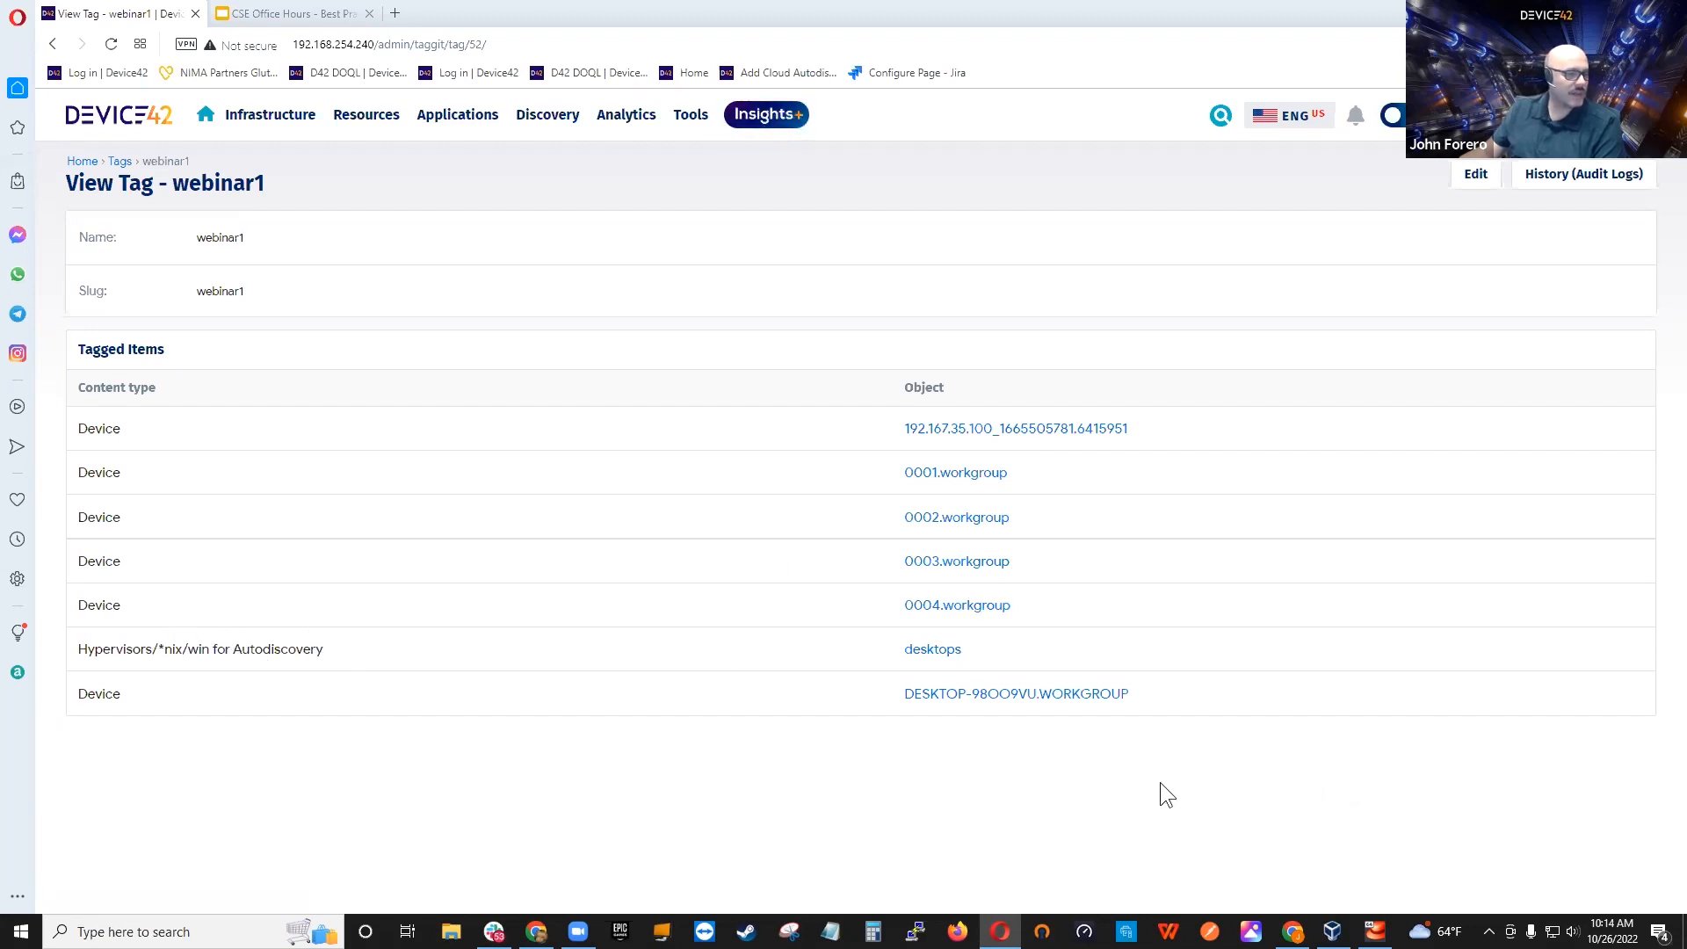
Step: Open the tagged device DESKTOP-98OO9VU.WORKGROUP and check its Tags field
{"action": "left_click", "coordinate": [1051, 701]}
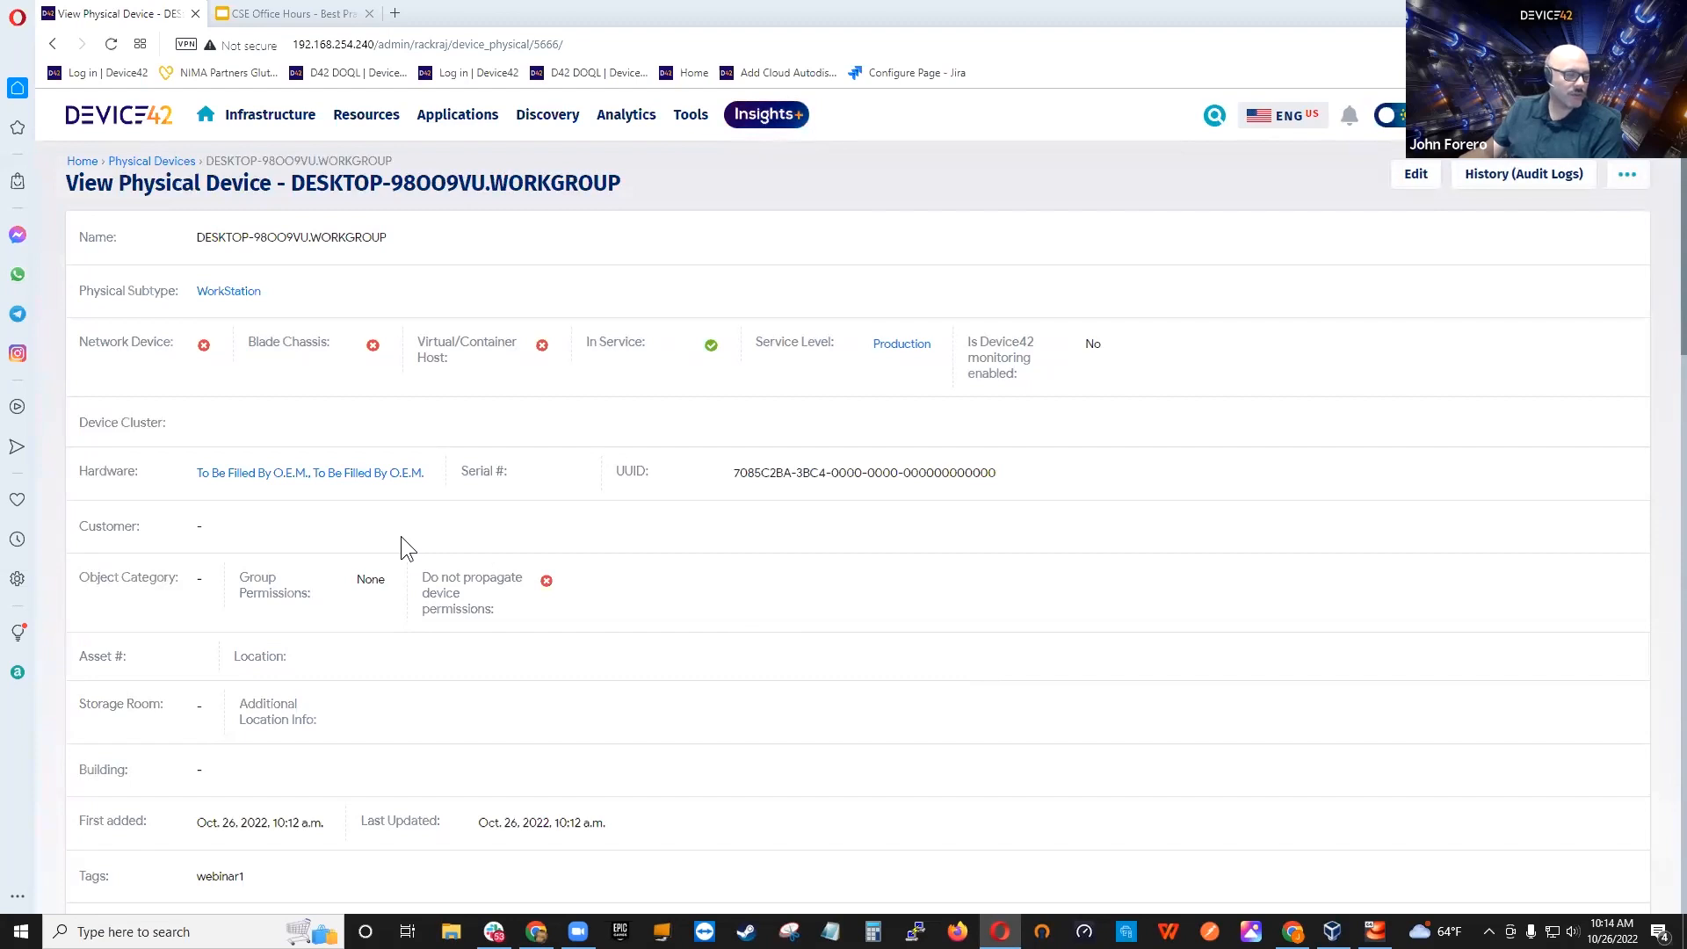
{"action": "scroll", "coordinate": [392, 548], "scroll_direction": "down", "scroll_amount": 2}
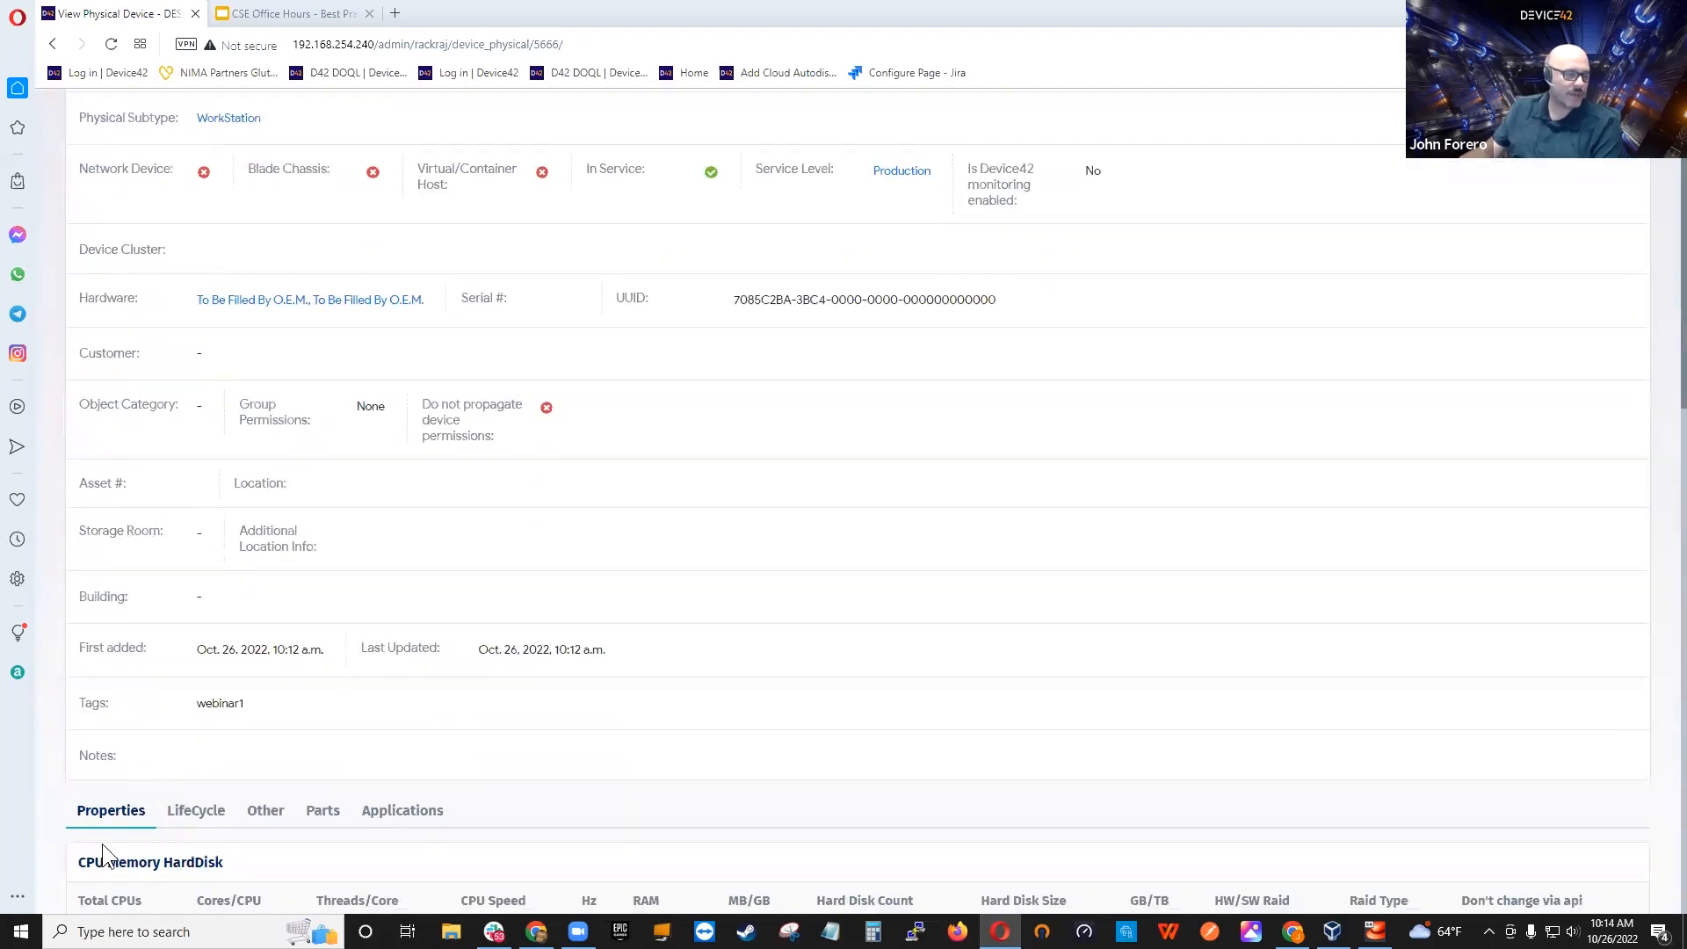
{"action": "double_click", "coordinate": [219, 702]}
{"action": "scroll", "coordinate": [225, 703], "scroll_direction": "up", "scroll_amount": 2}
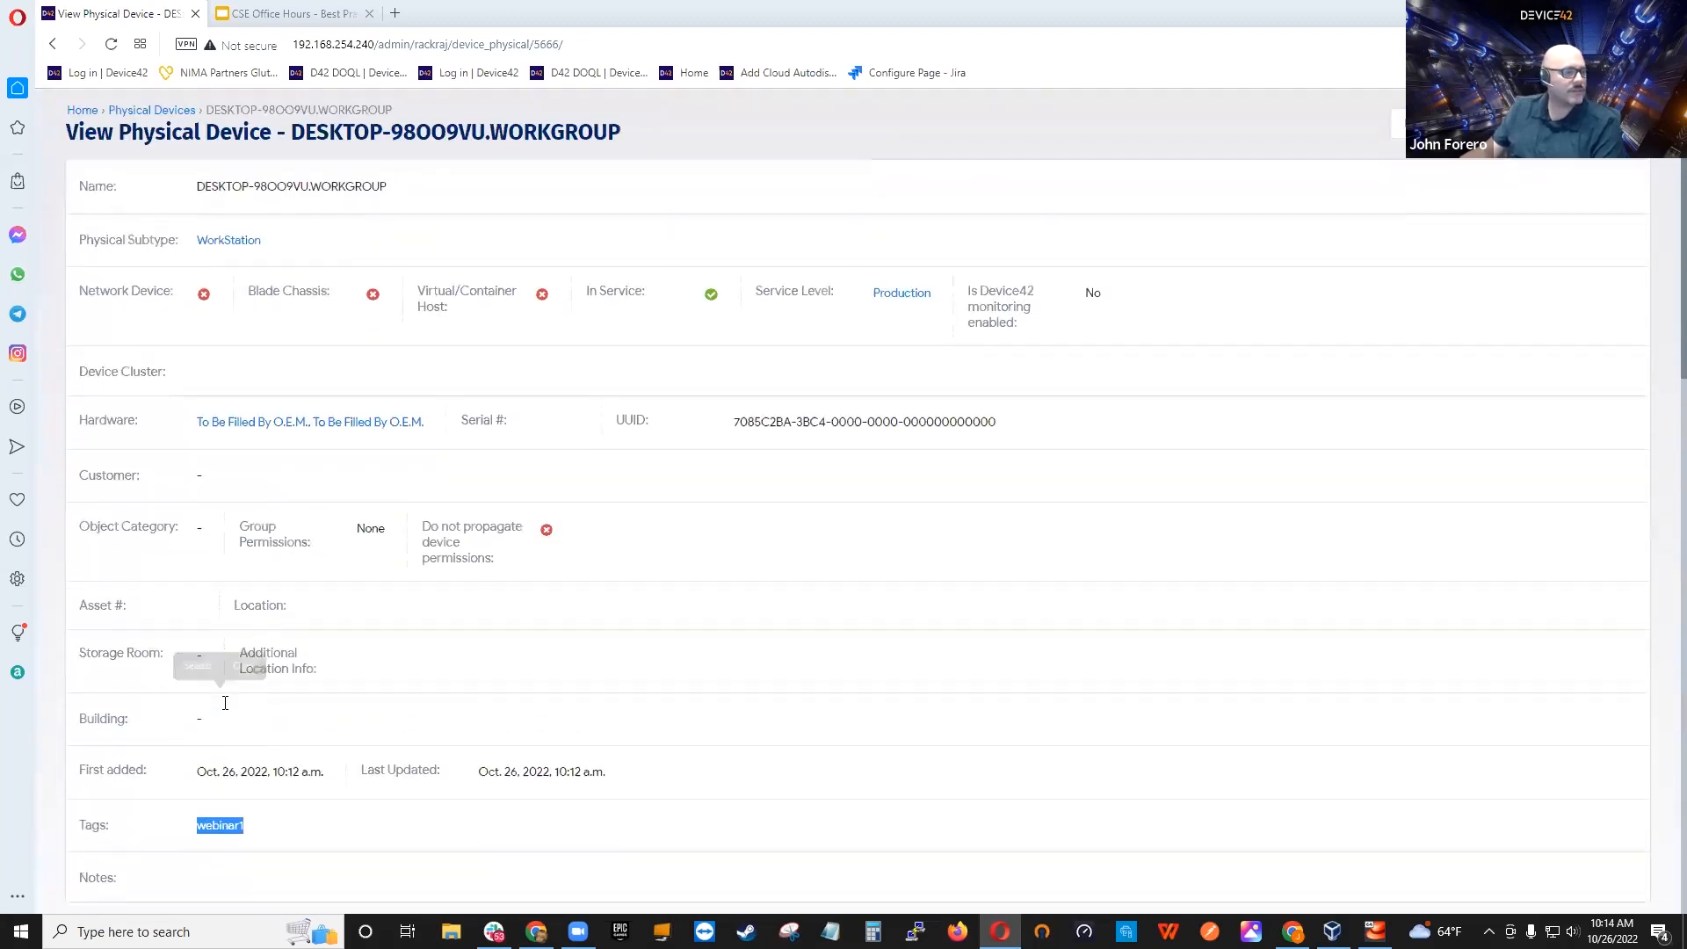
Step: Open the list of all assets and examine the tags available for filtering
{"action": "left_click", "coordinate": [359, 107]}
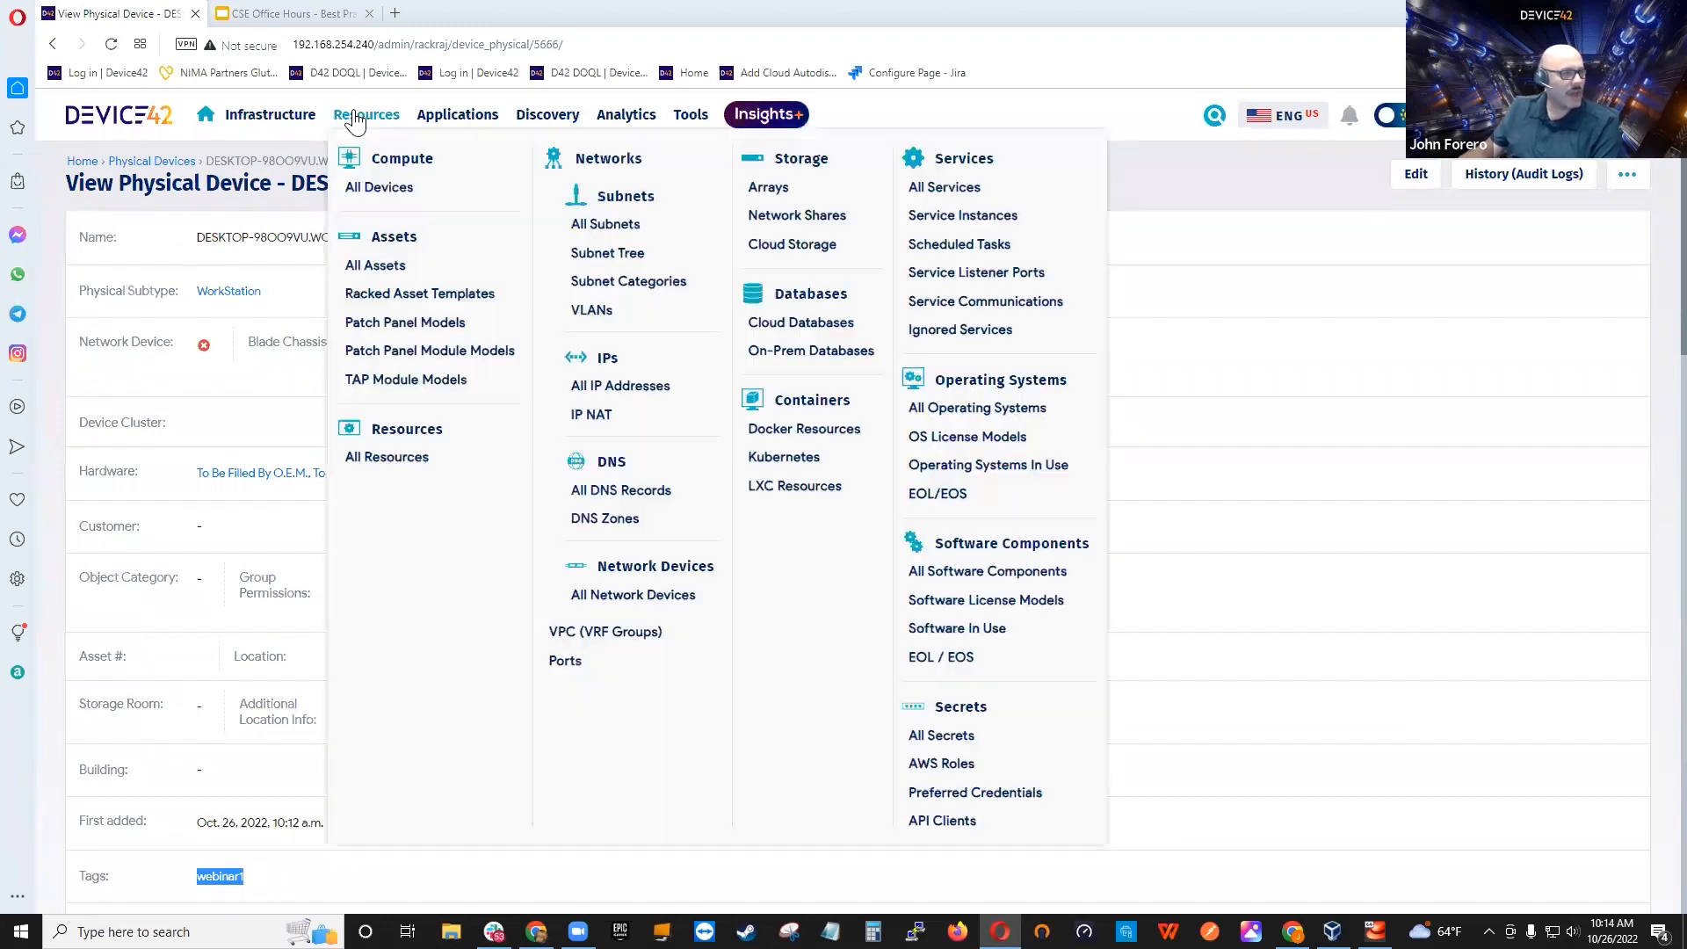
{"action": "left_click", "coordinate": [398, 270]}
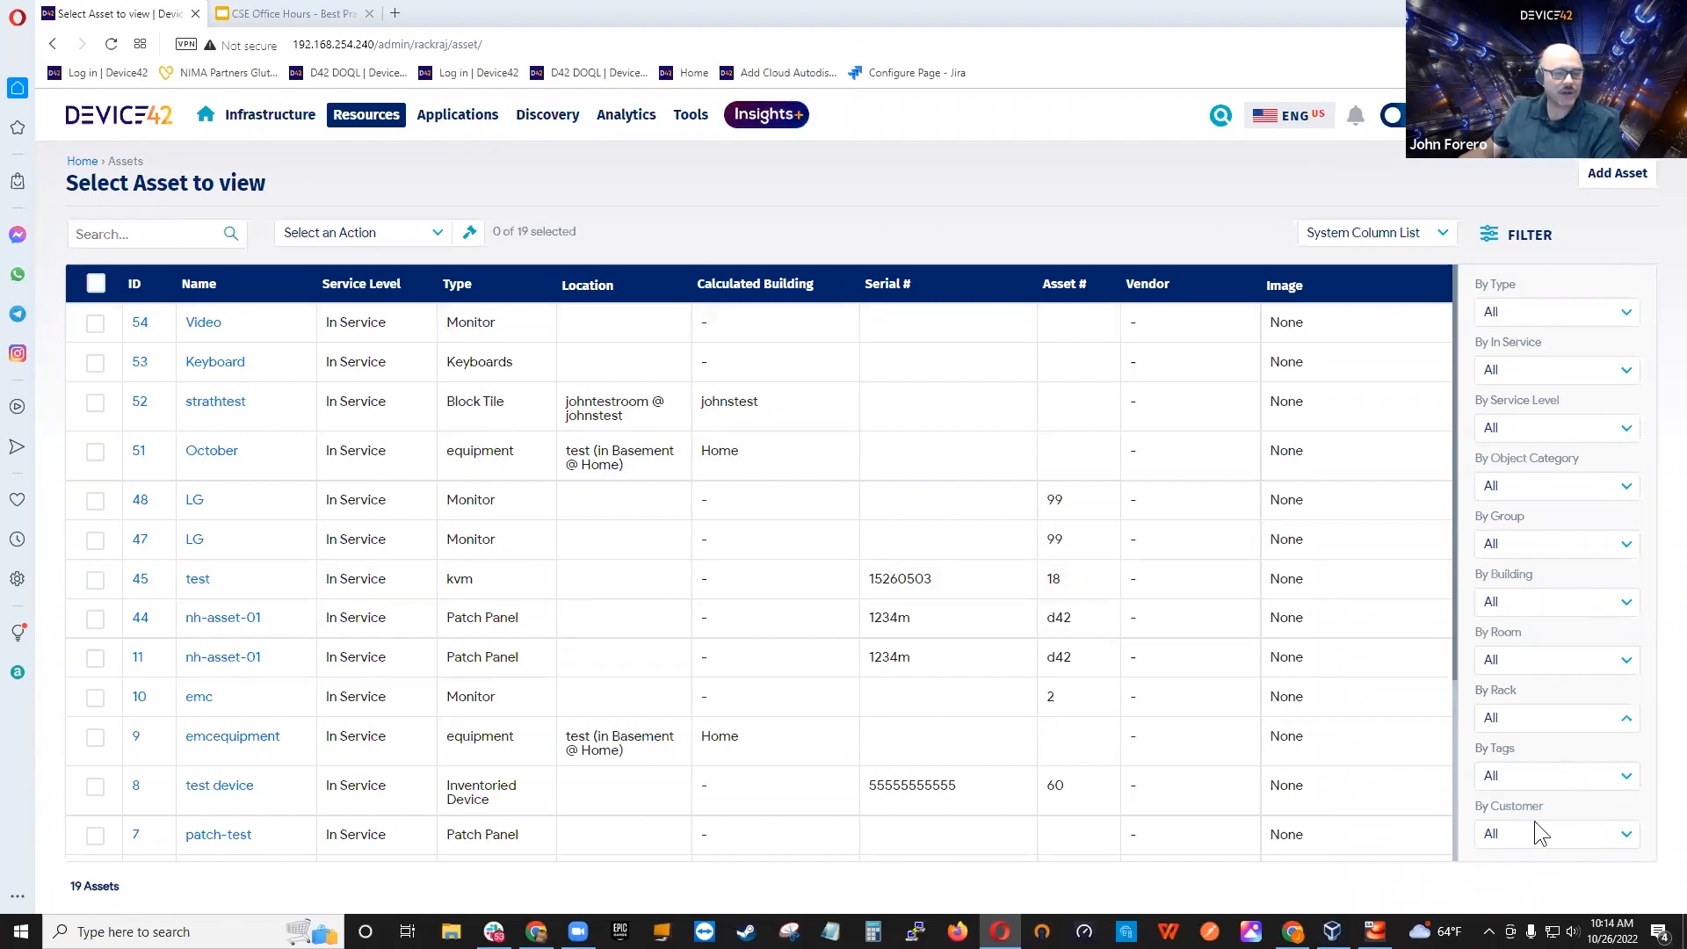
{"action": "left_click", "coordinate": [1569, 777]}
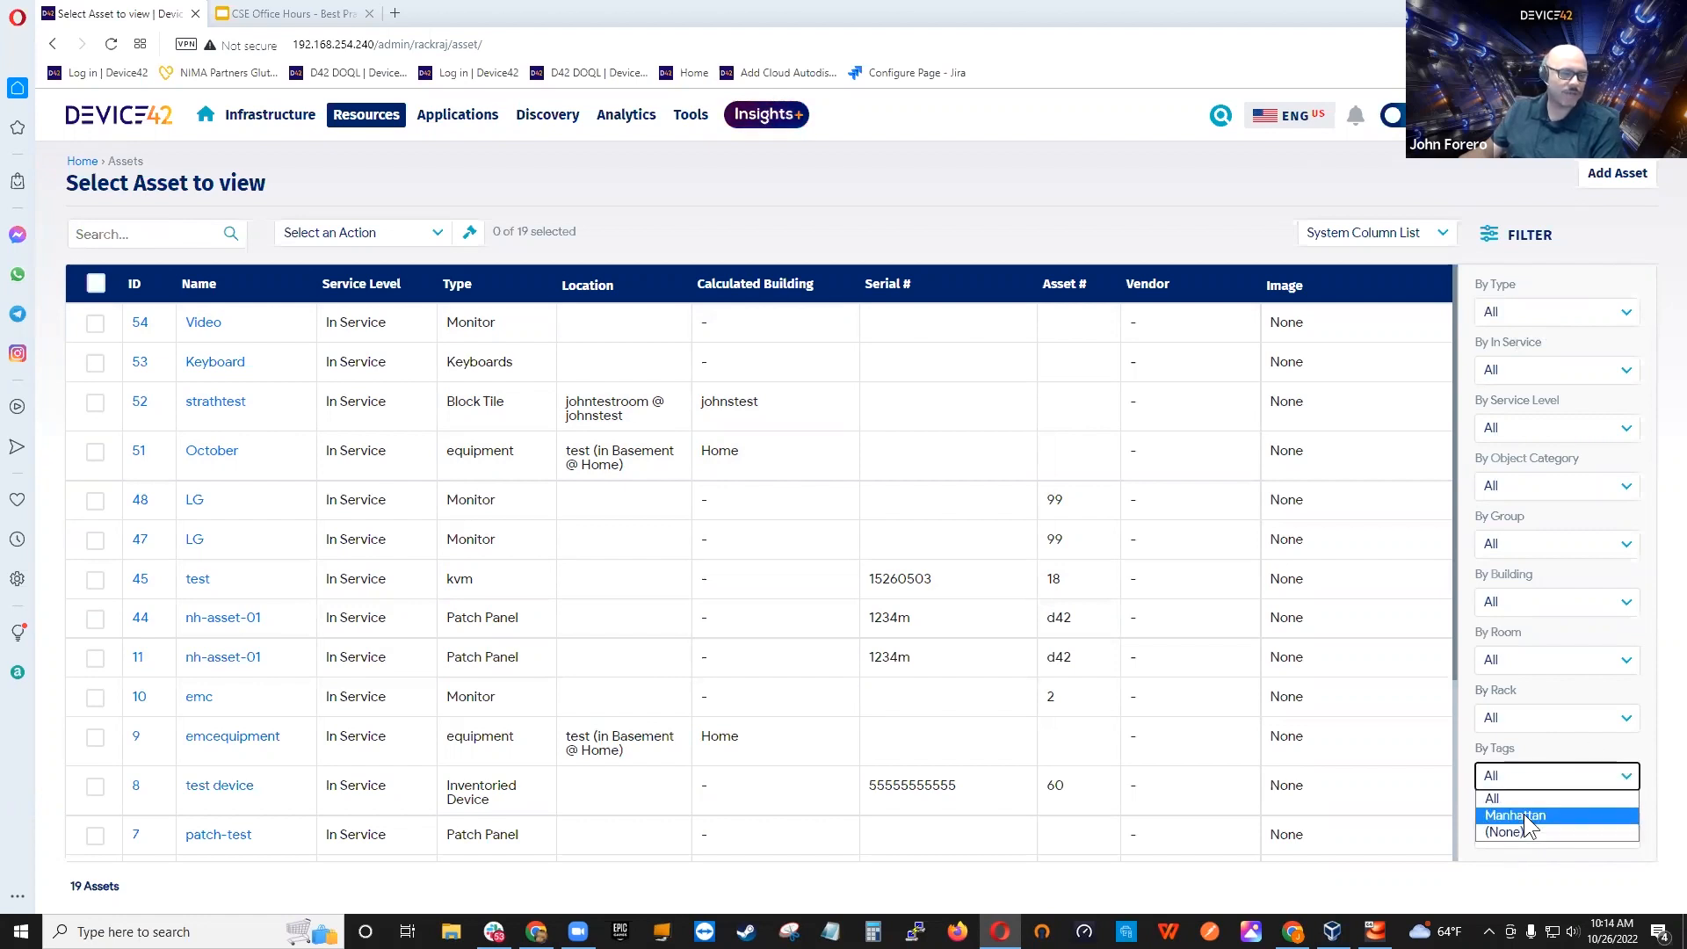
Step: Assign the tag webinar1 in bulk to the assets with IDs 47, 45, 44, 11, 10 and 8
{"action": "left_click", "coordinate": [94, 620]}
{"action": "left_click", "coordinate": [95, 620]}
{"action": "left_click", "coordinate": [95, 658]}
{"action": "left_click", "coordinate": [95, 579]}
{"action": "left_click", "coordinate": [95, 540]}
{"action": "left_click", "coordinate": [95, 698]}
{"action": "left_click", "coordinate": [95, 787]}
{"action": "left_click", "coordinate": [386, 233]}
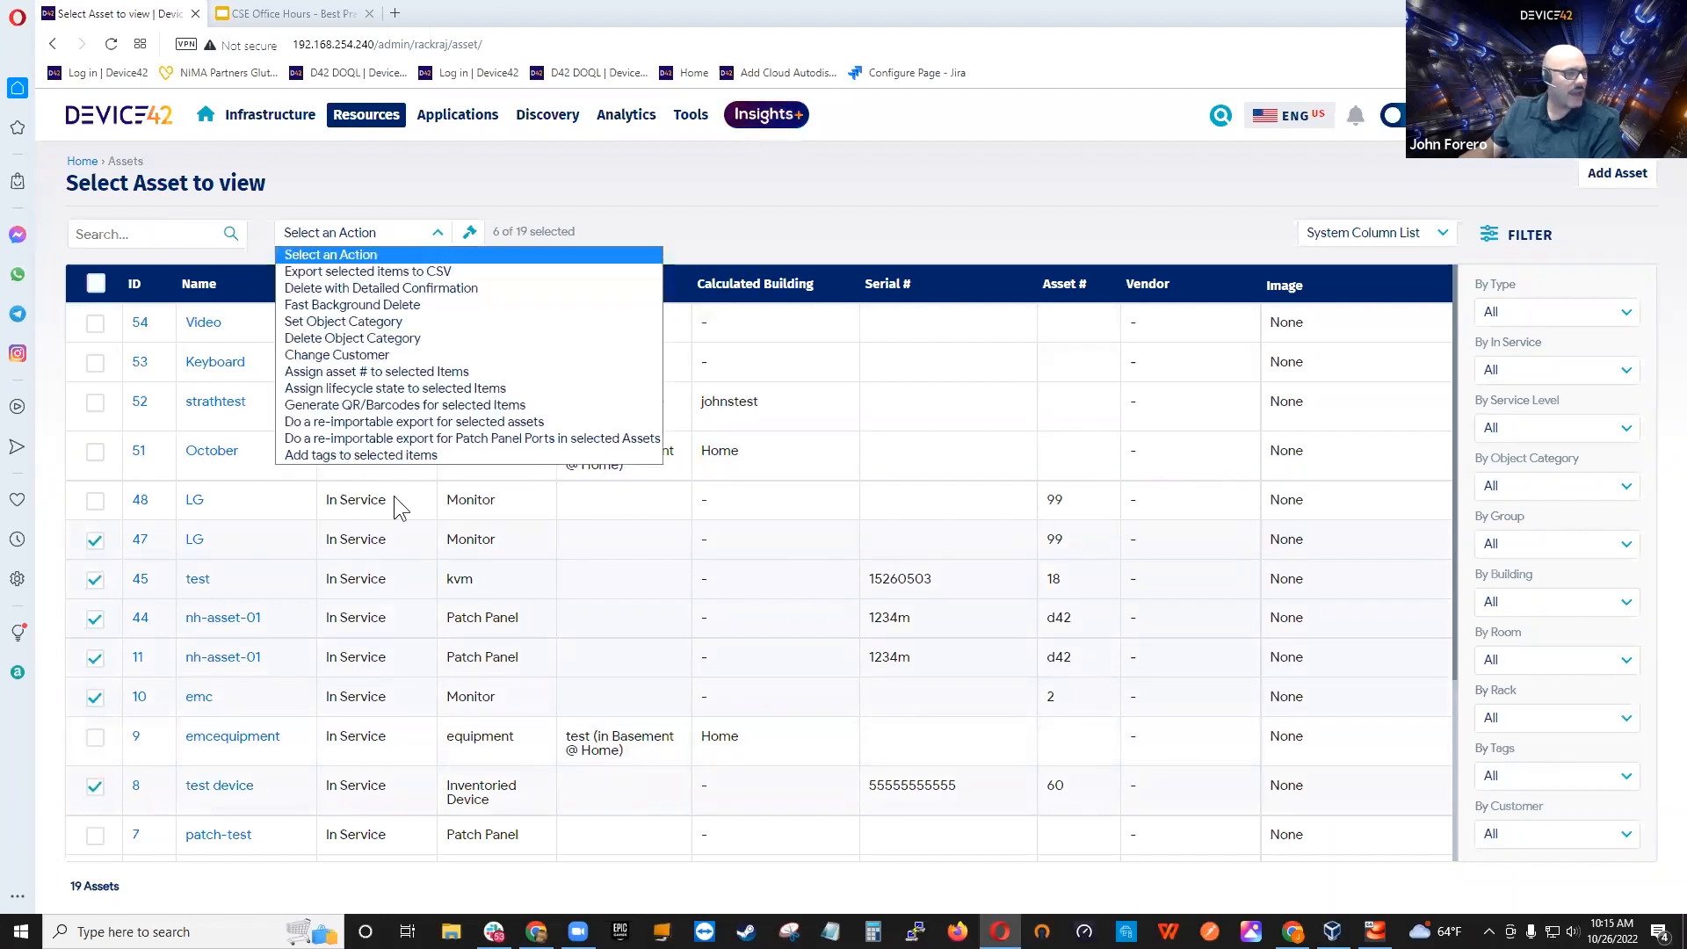
{"action": "left_click", "coordinate": [404, 454]}
{"action": "left_click", "coordinate": [469, 232]}
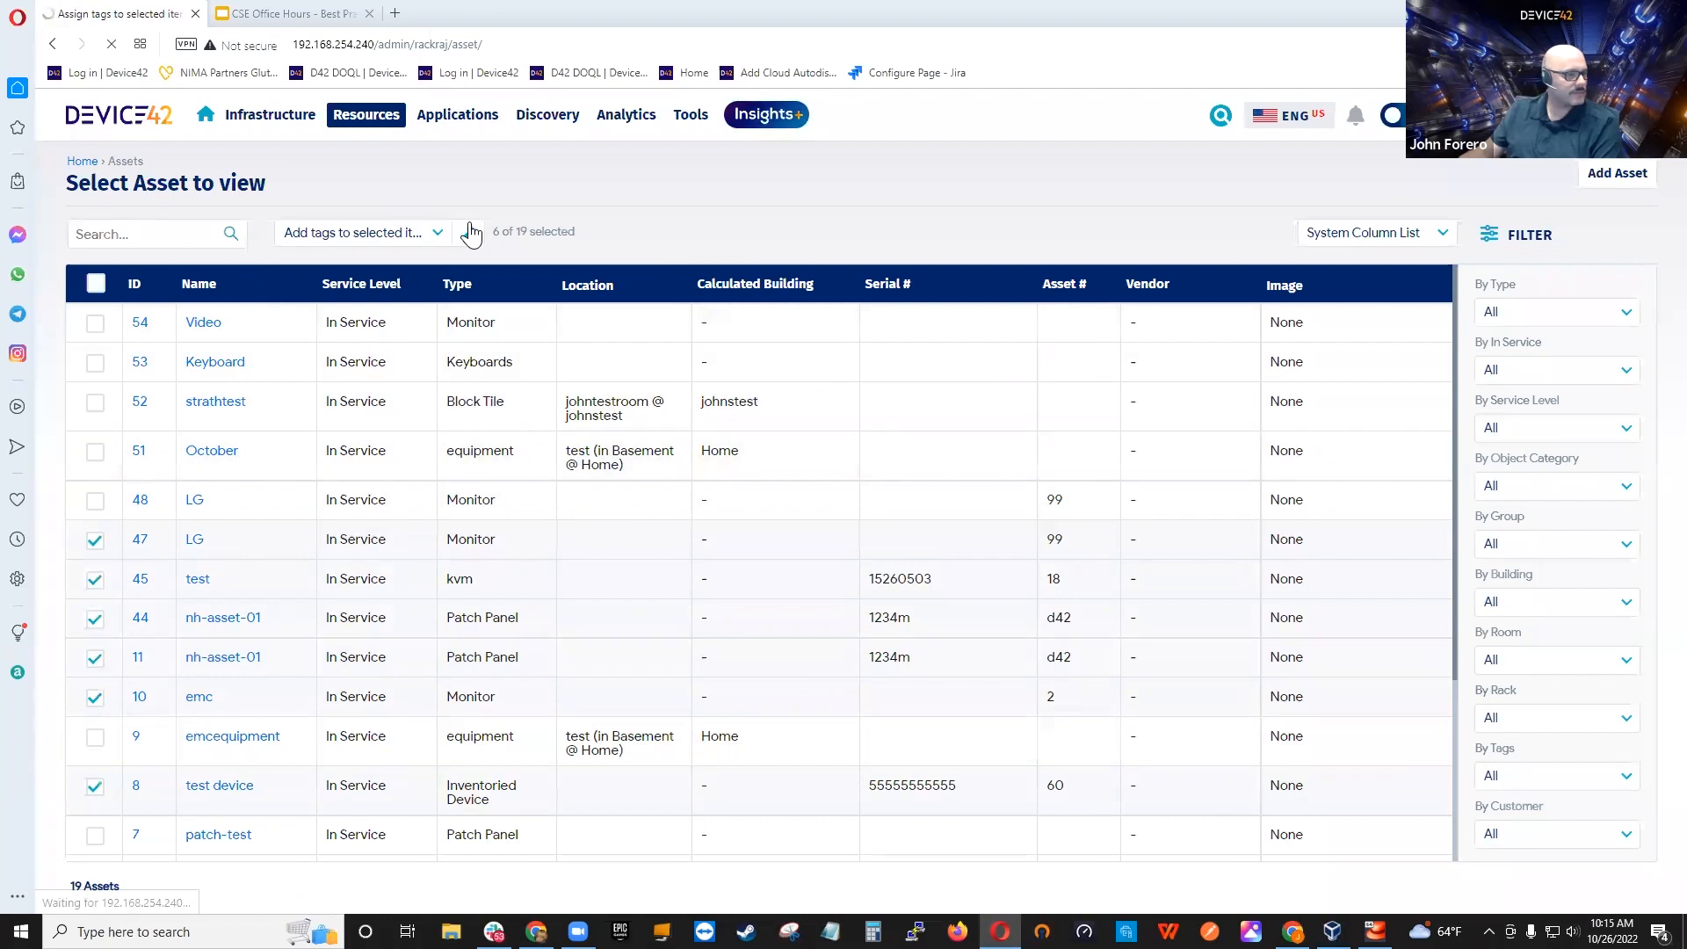
{"action": "left_click", "coordinate": [188, 210]}
{"action": "type", "text": "w"}
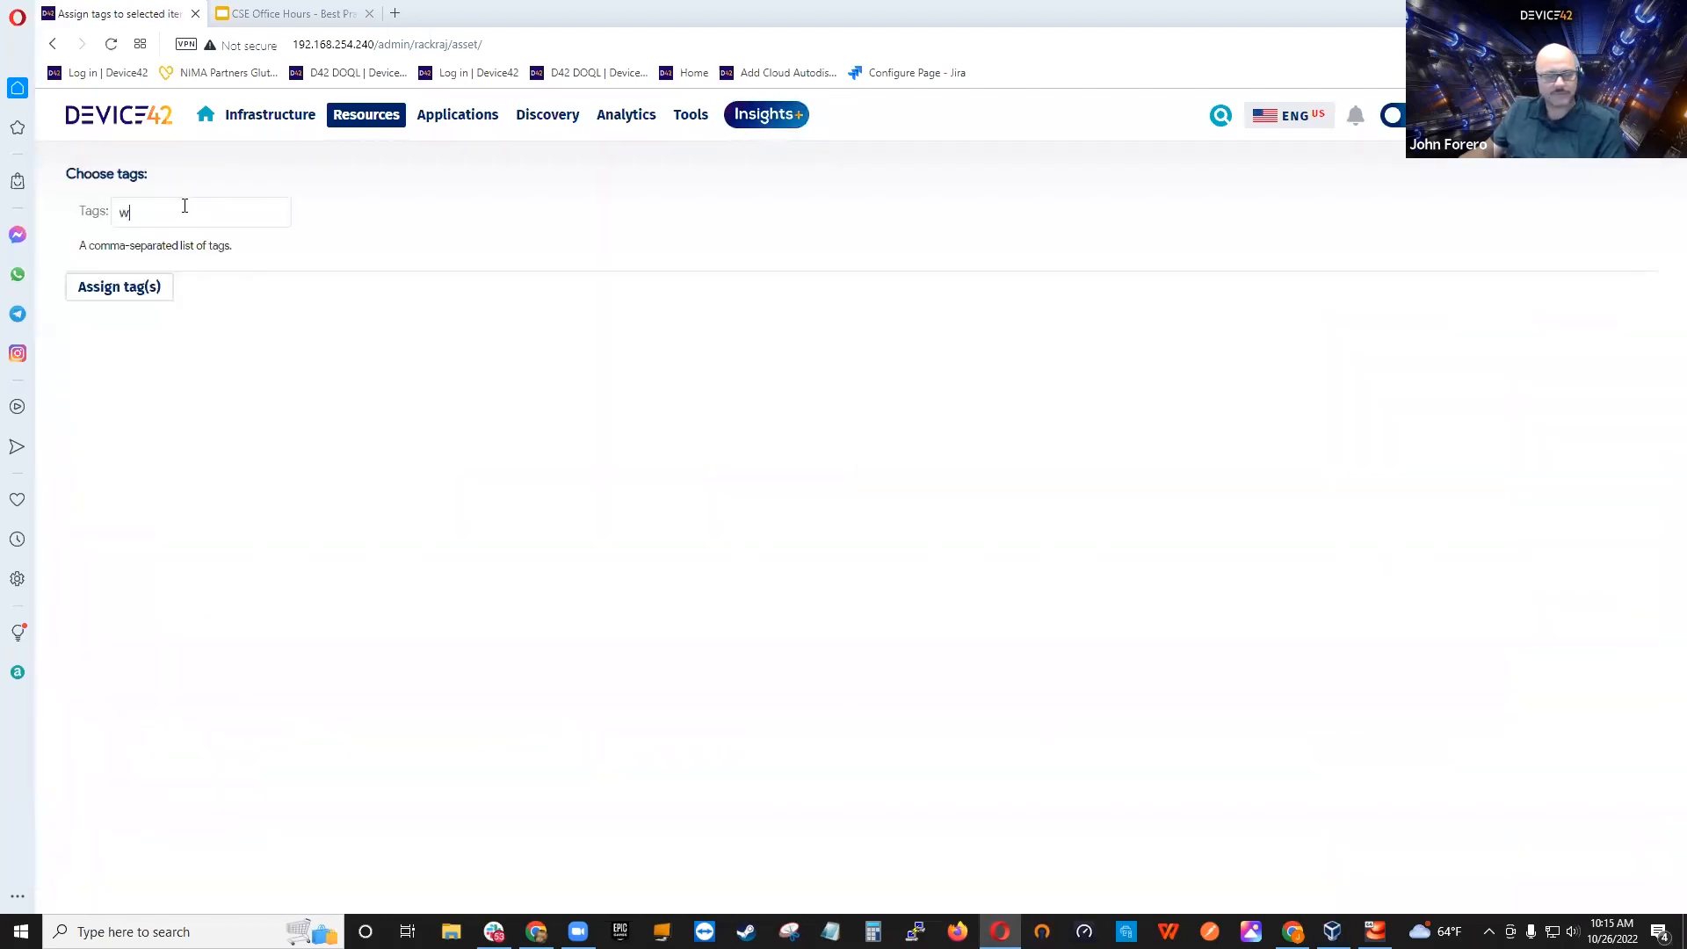
{"action": "left_click", "coordinate": [150, 239]}
{"action": "left_click", "coordinate": [139, 290]}
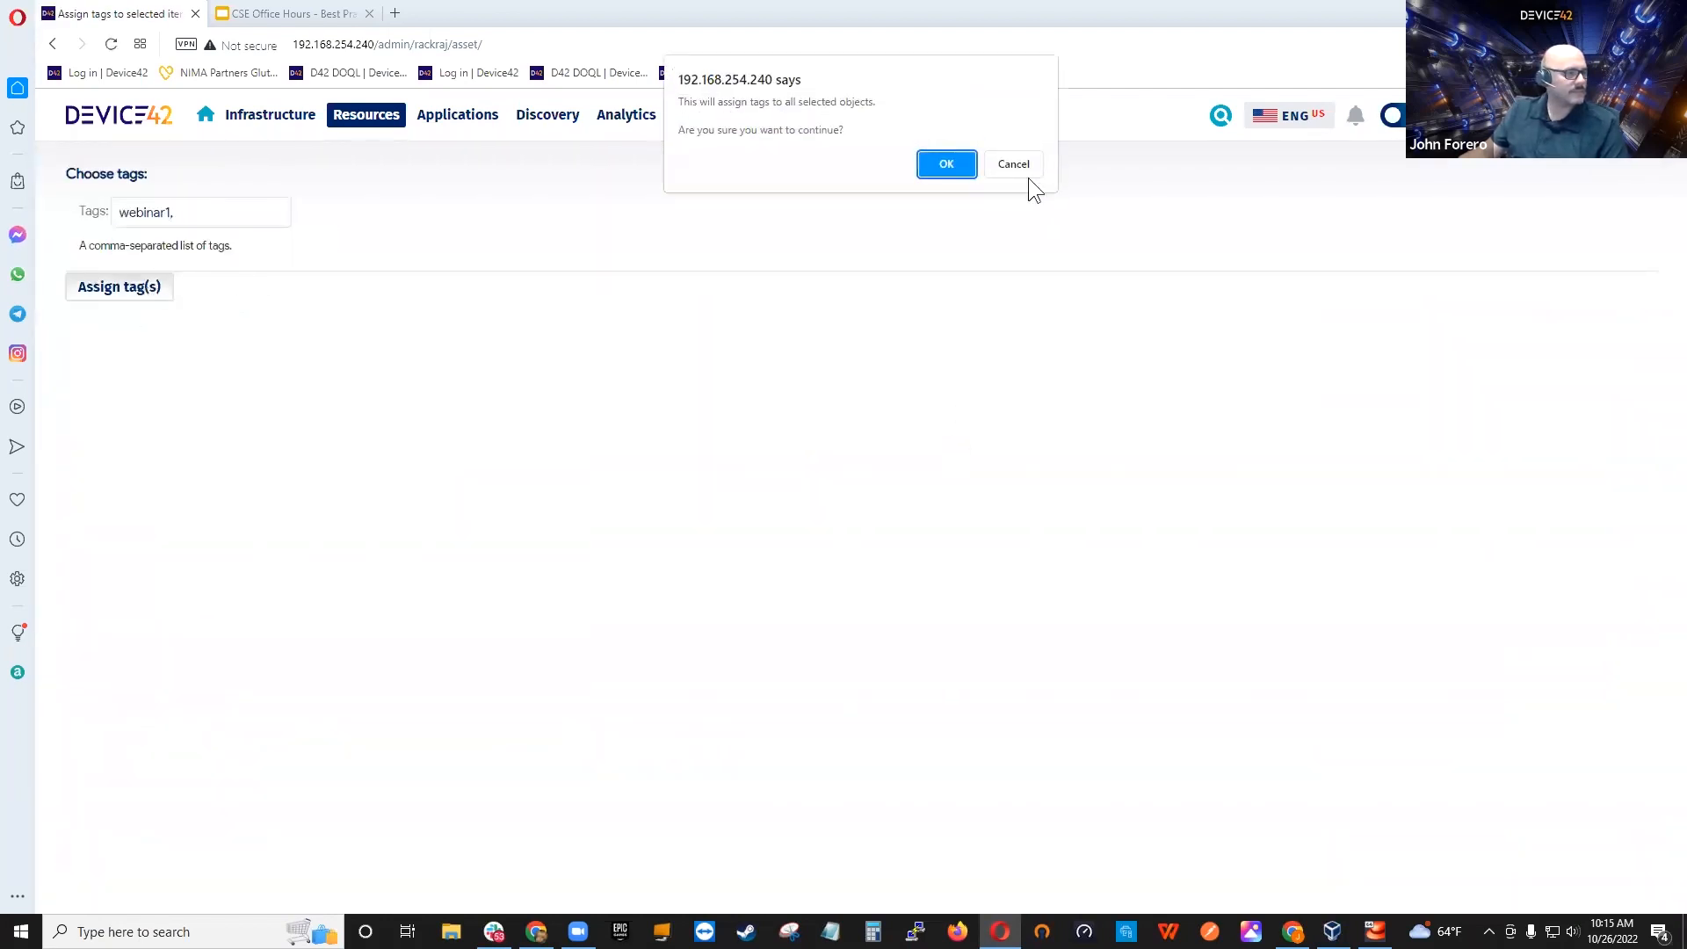
{"action": "left_click", "coordinate": [947, 167]}
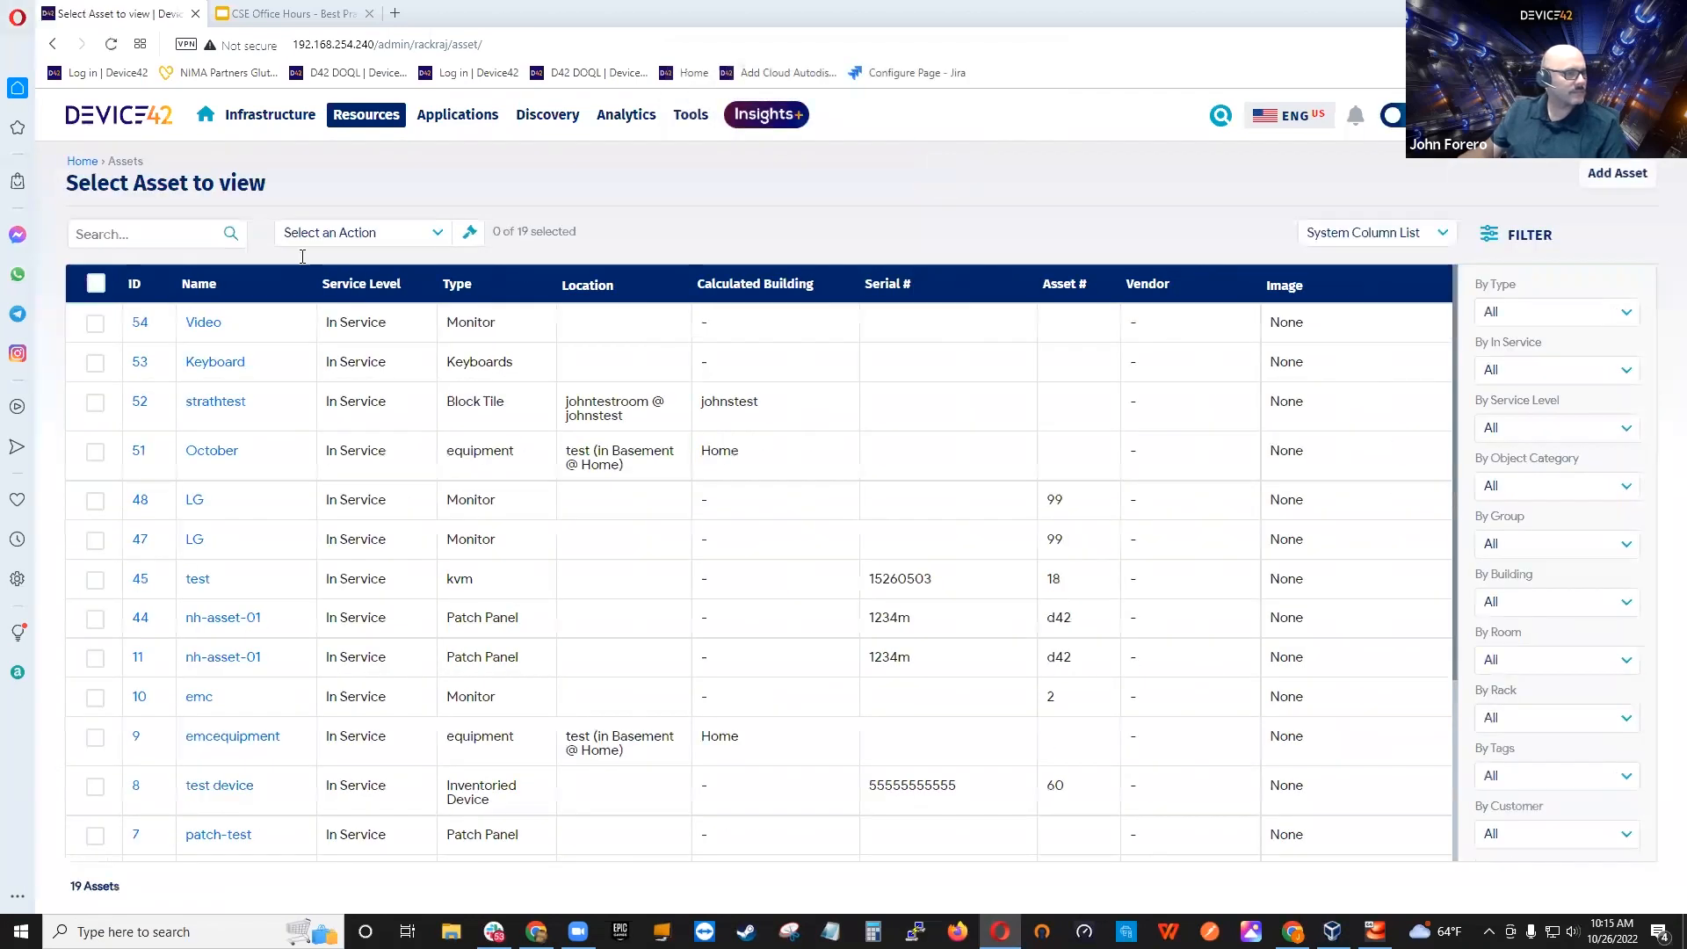
Step: Filter the assets list by the tag webinar1
{"action": "left_click", "coordinate": [1592, 773]}
{"action": "left_click", "coordinate": [1524, 831]}
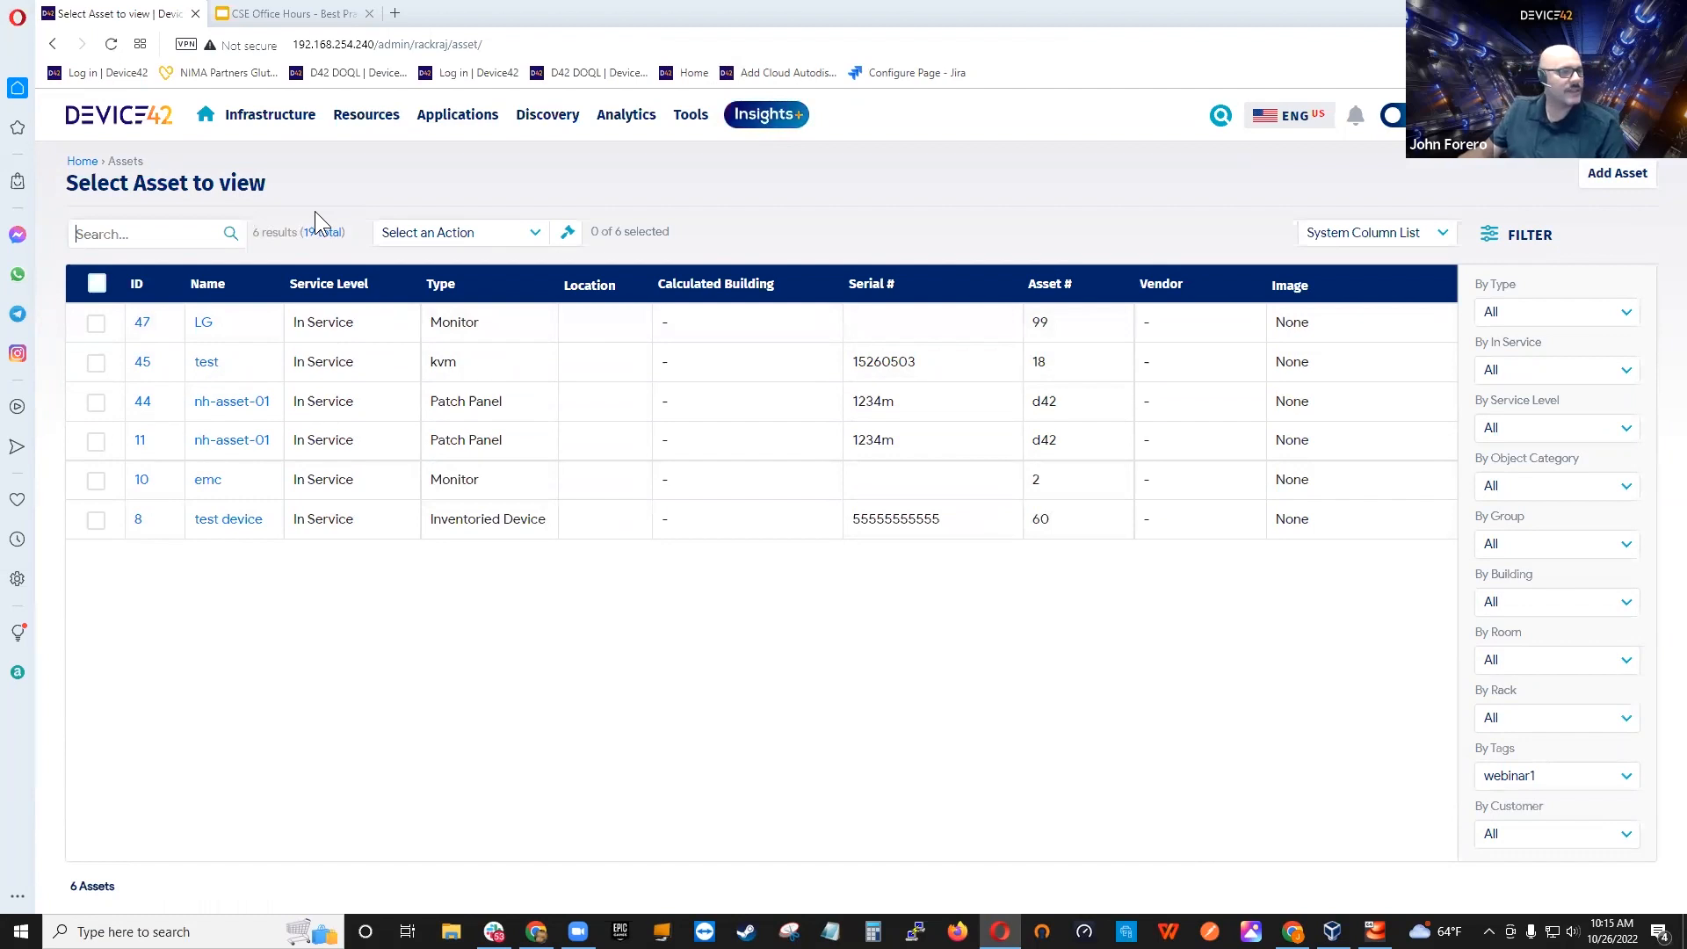
Step: Open the list of all devices, add the Tags filter, and filter by the tags webinar1 and Project
{"action": "left_click", "coordinate": [360, 127]}
{"action": "left_click", "coordinate": [369, 181]}
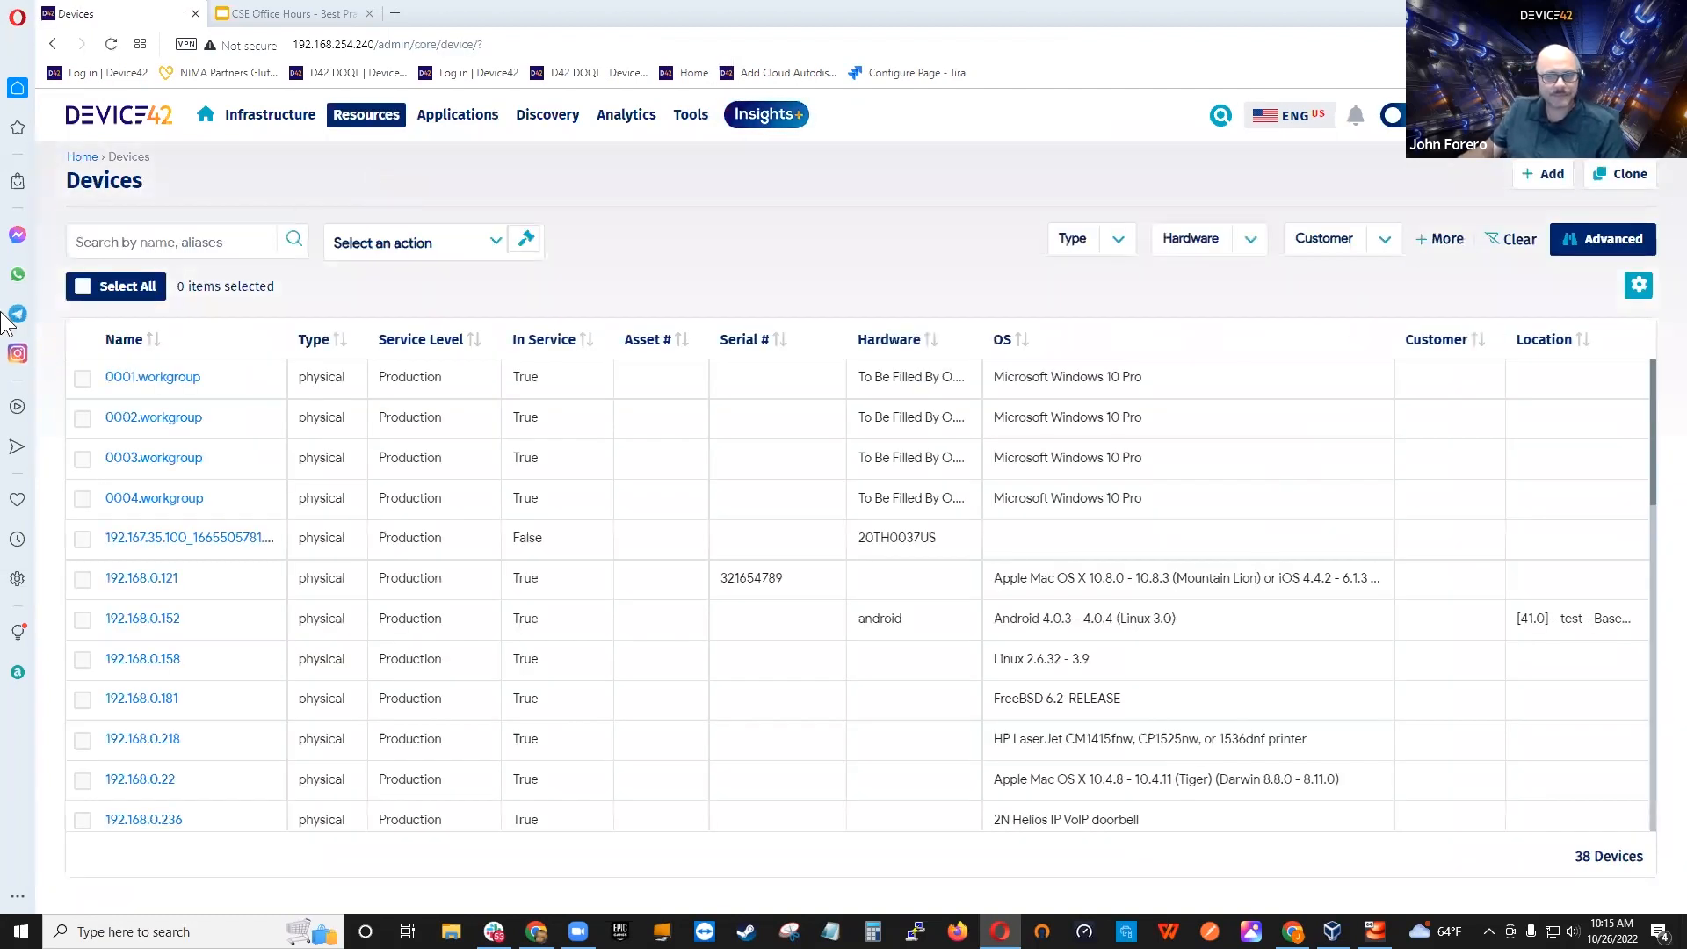
{"action": "left_click", "coordinate": [1447, 249]}
{"action": "scroll", "coordinate": [1477, 606], "scroll_direction": "down", "scroll_amount": 10}
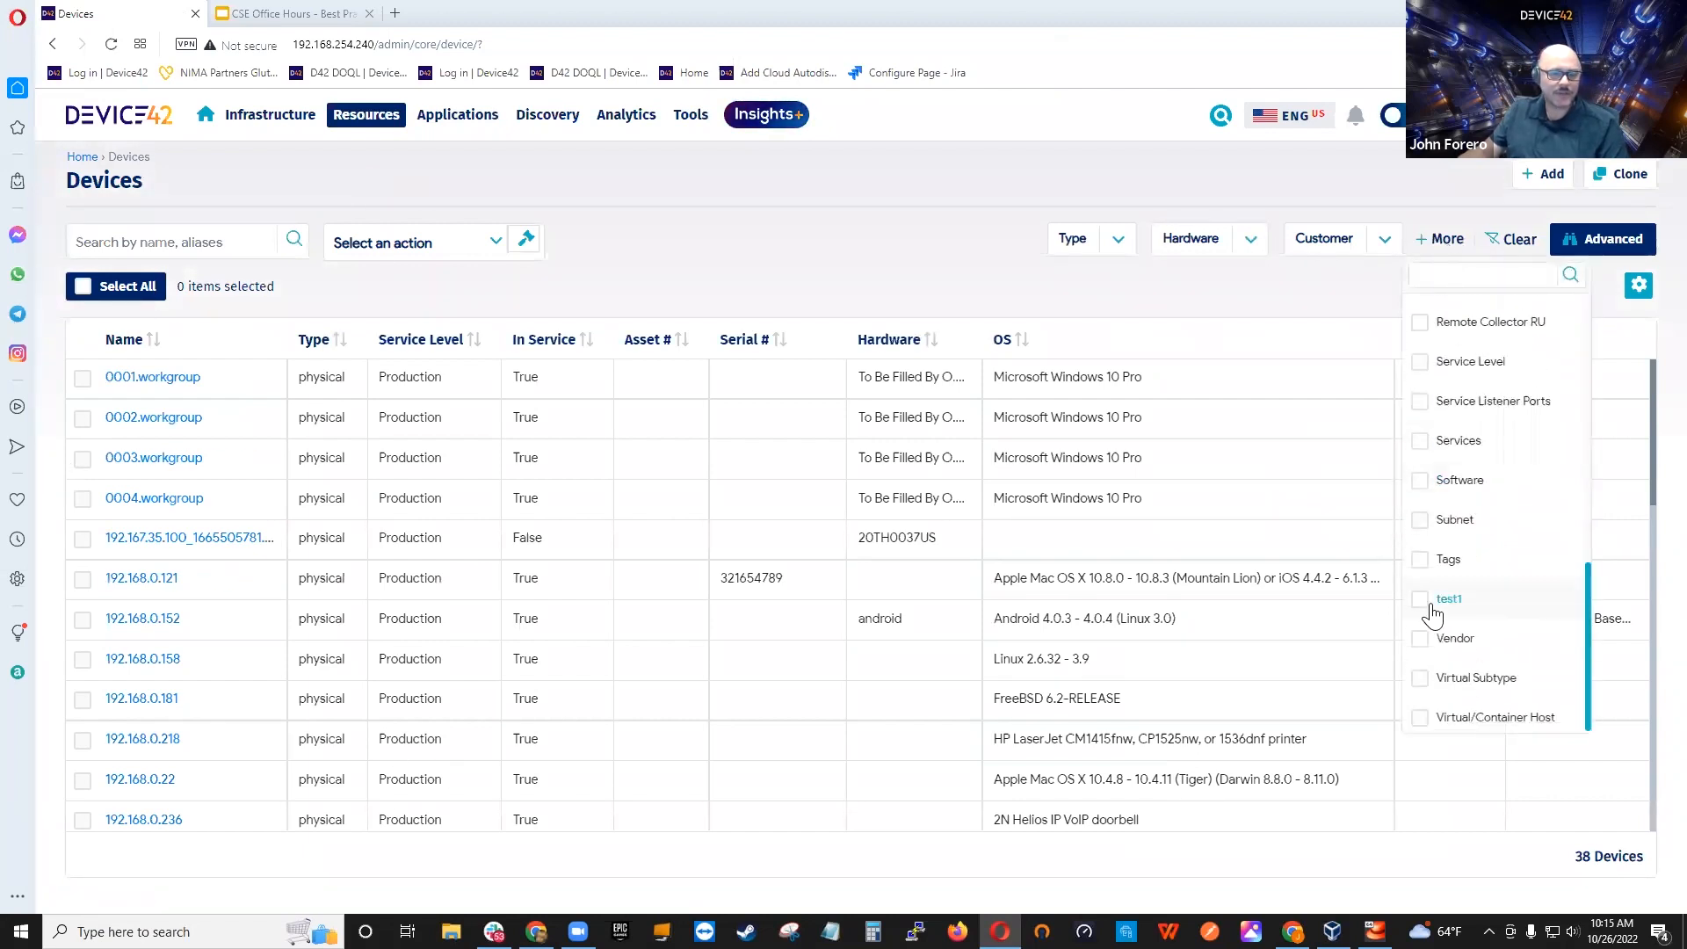
{"action": "left_click", "coordinate": [1420, 559]}
{"action": "left_click", "coordinate": [1385, 246]}
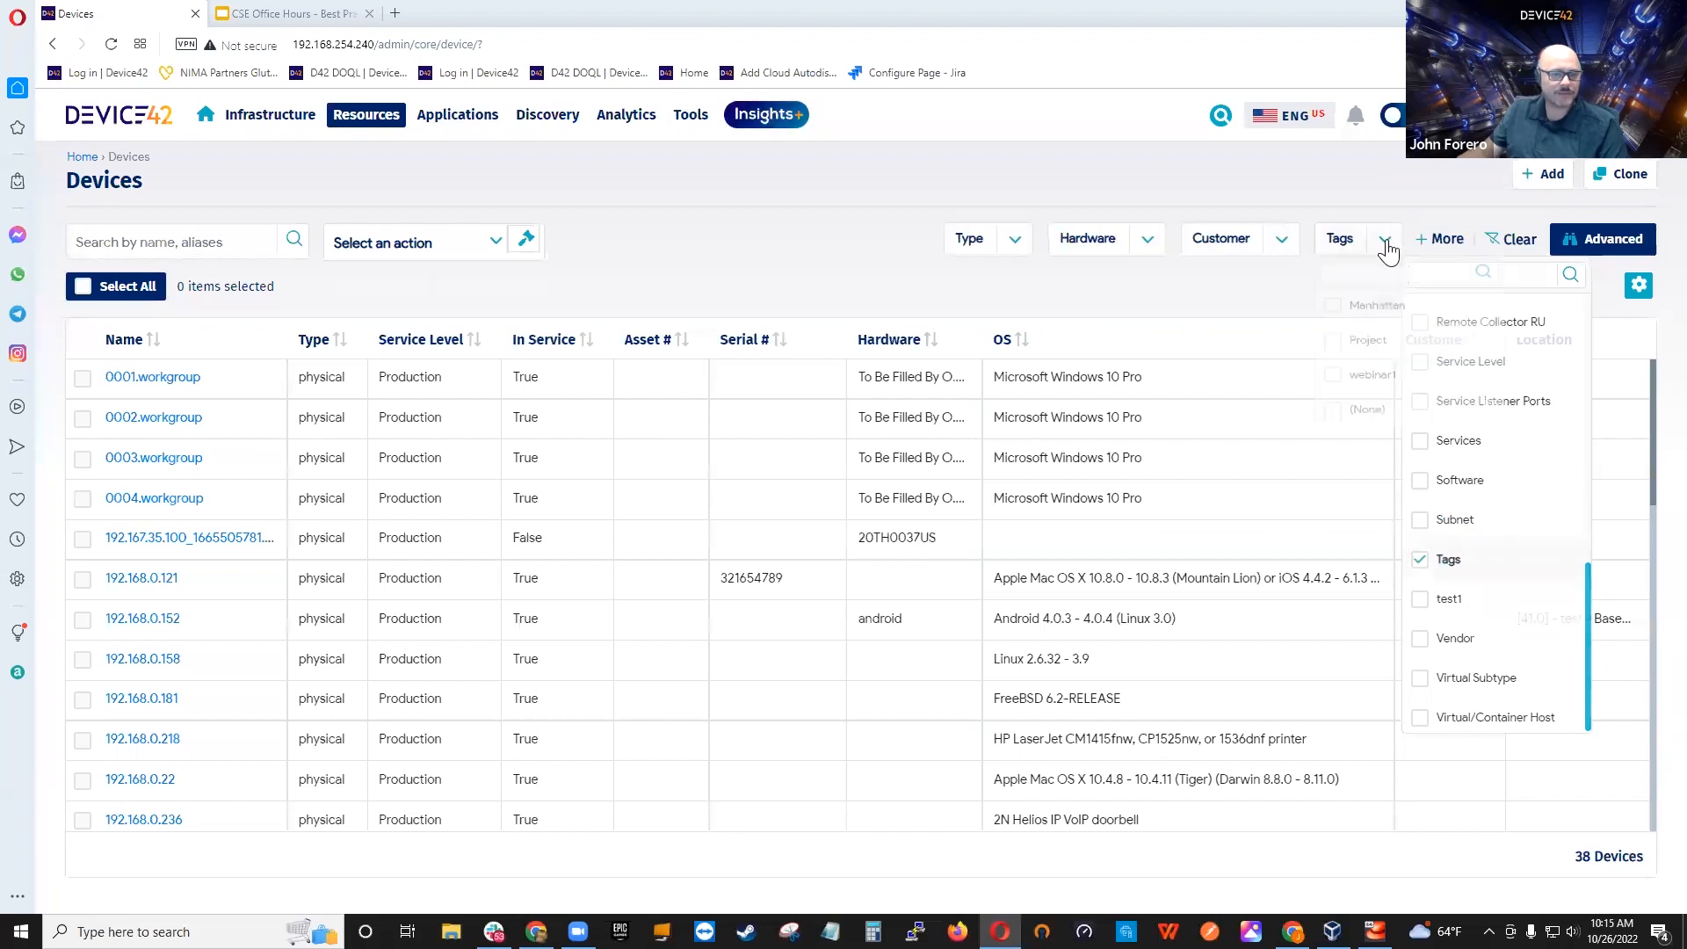
{"action": "left_click", "coordinate": [1329, 390]}
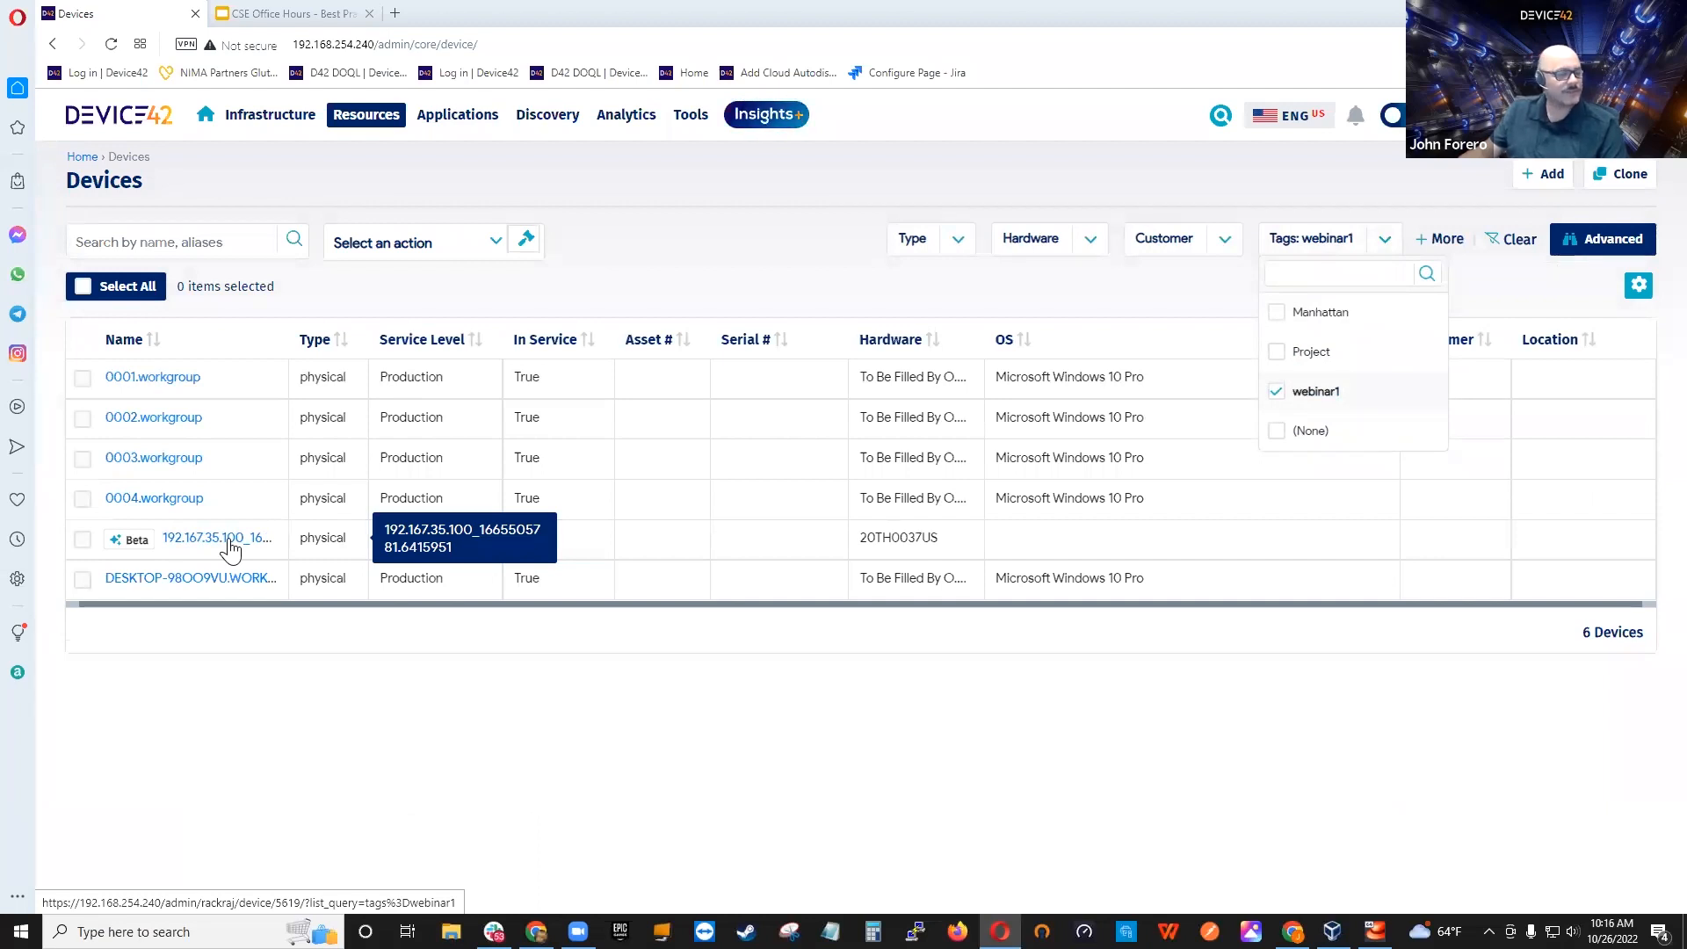
{"action": "left_click", "coordinate": [1279, 360]}
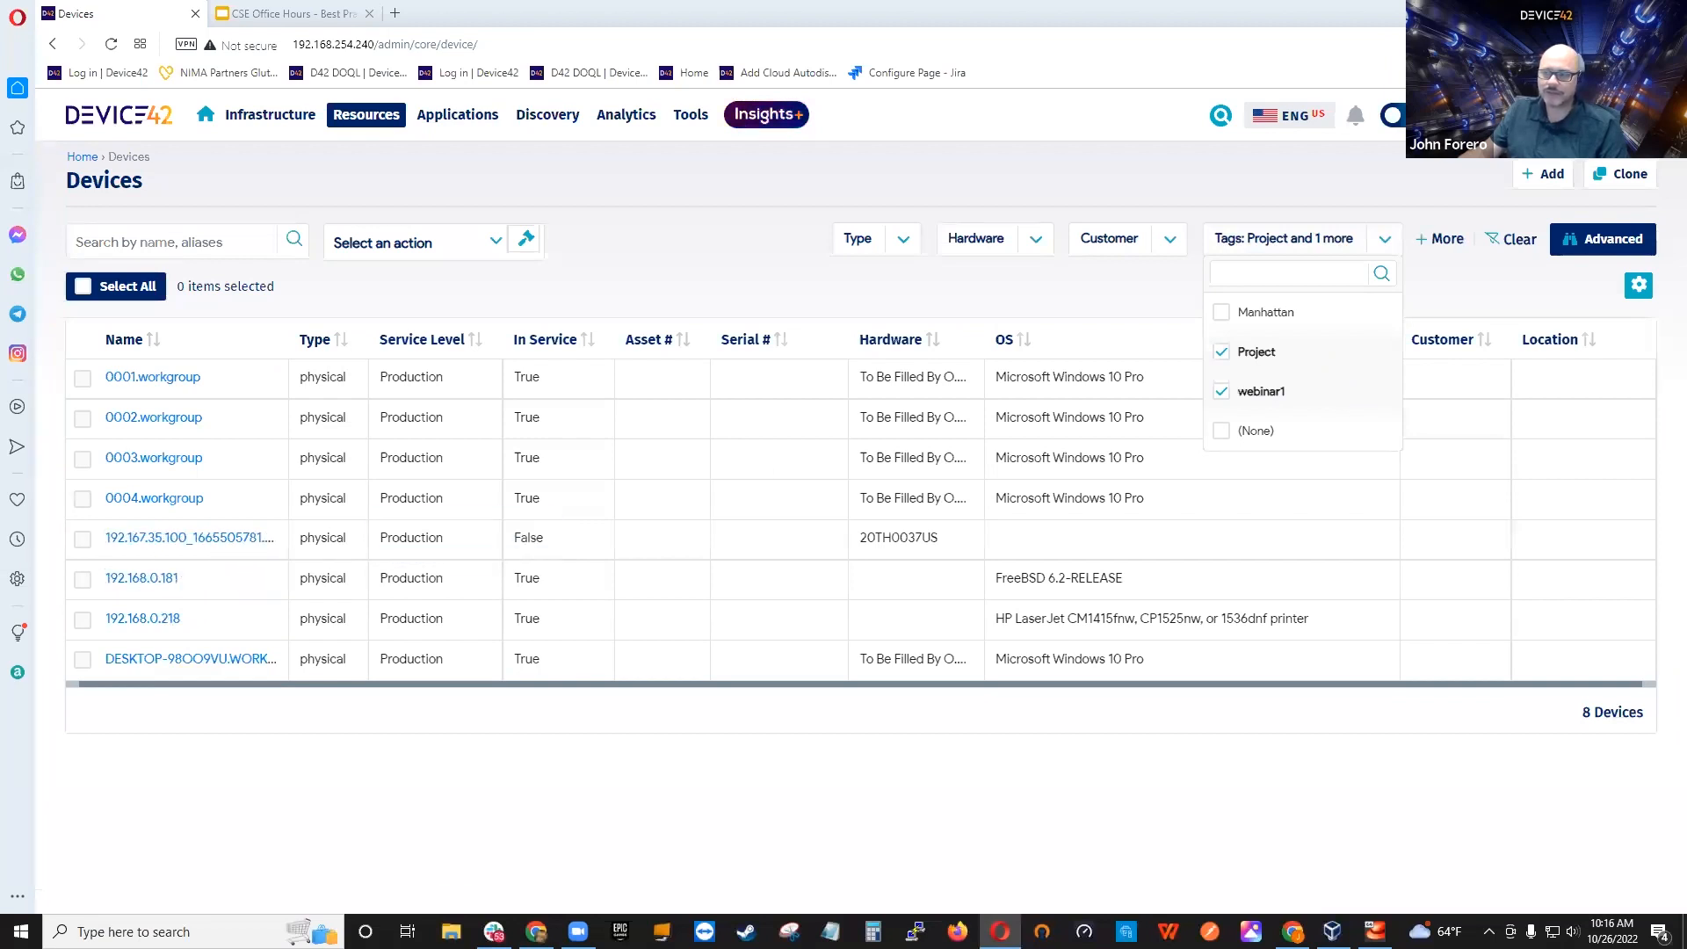
{"action": "left_click", "coordinate": [941, 824]}
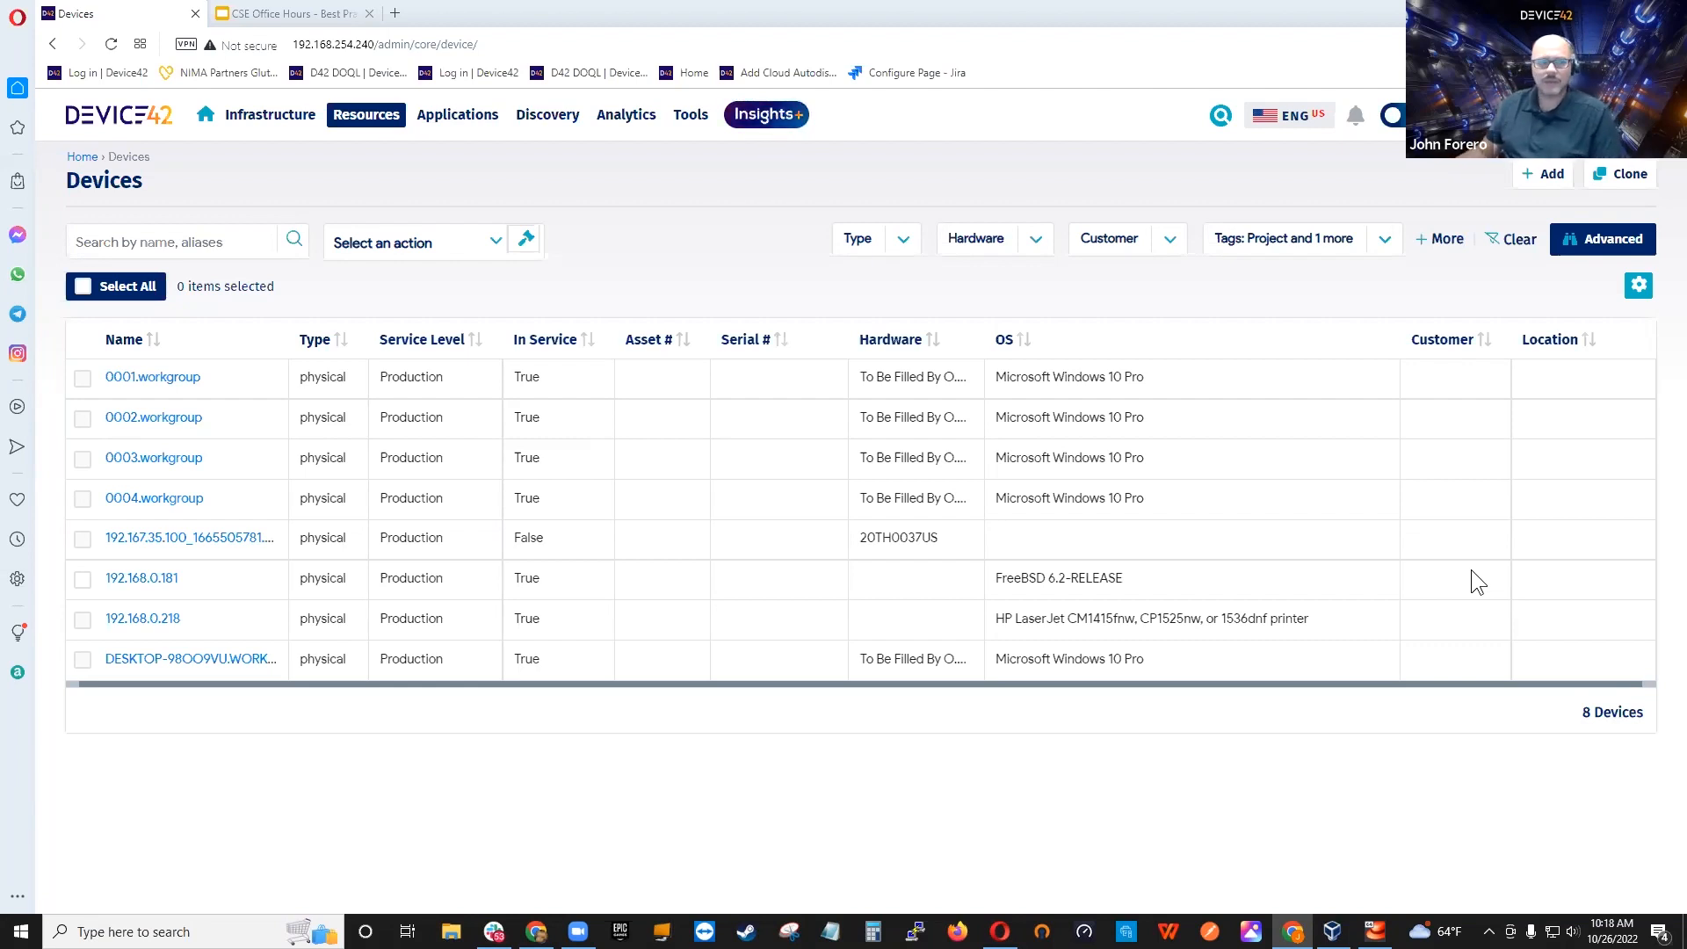
Step: Merge the tags Project and Project-X in the list of tags and accept the confirmation
{"action": "mouse_move", "coordinate": [288, 130]}
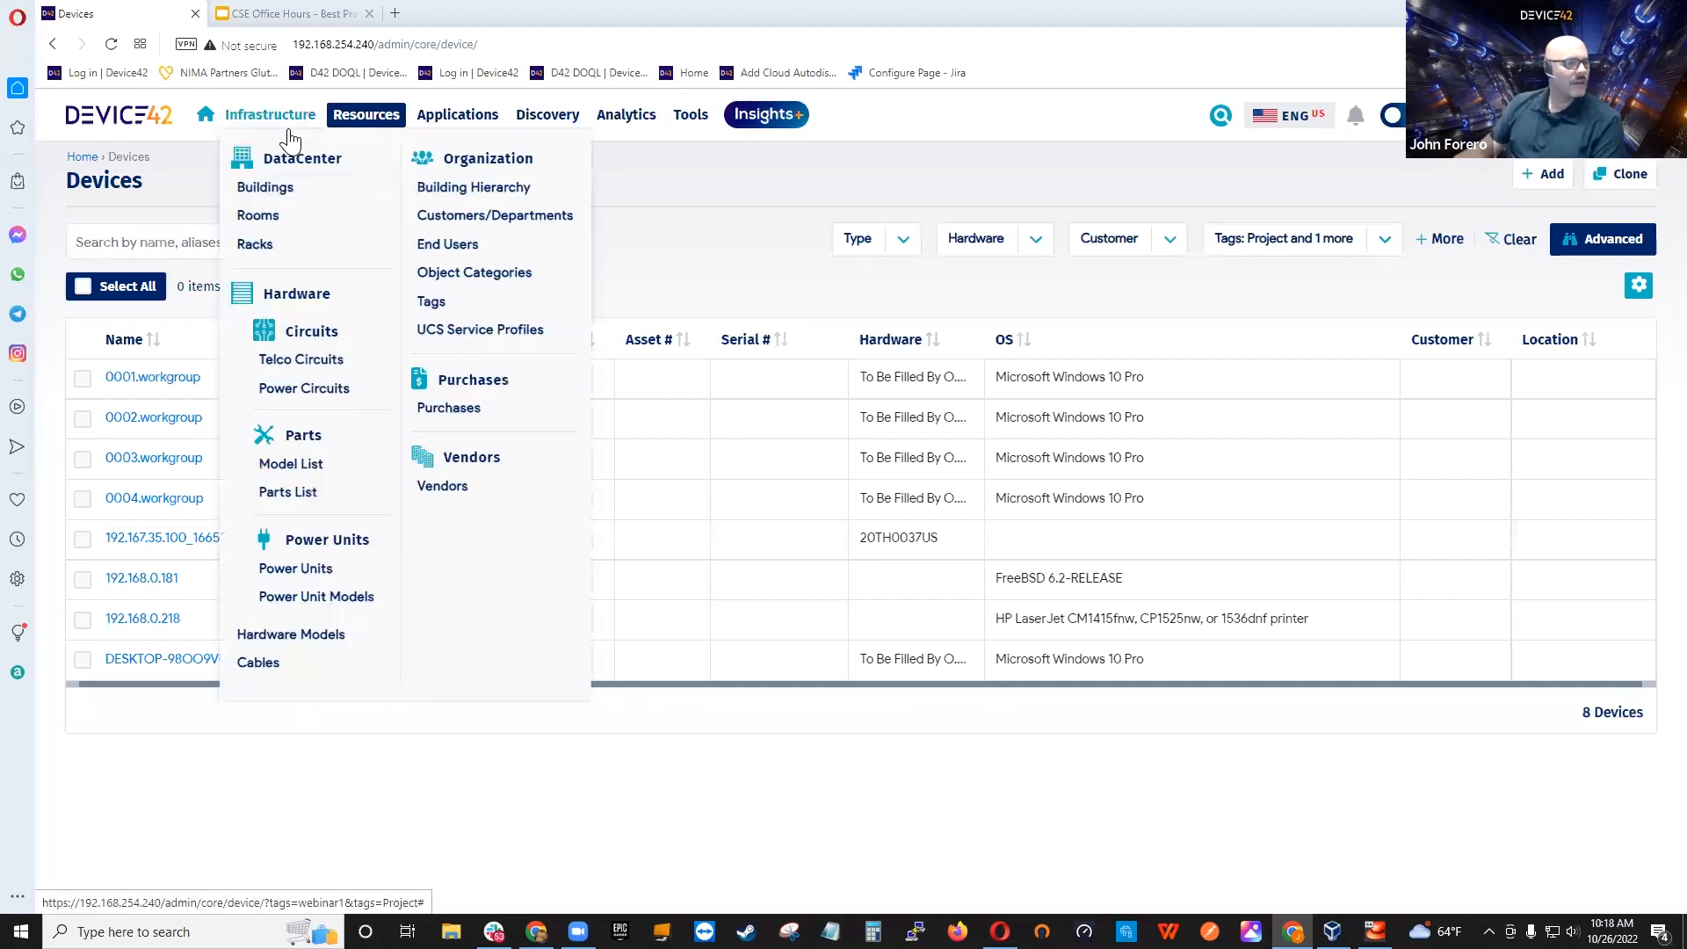
{"action": "left_click", "coordinate": [437, 306]}
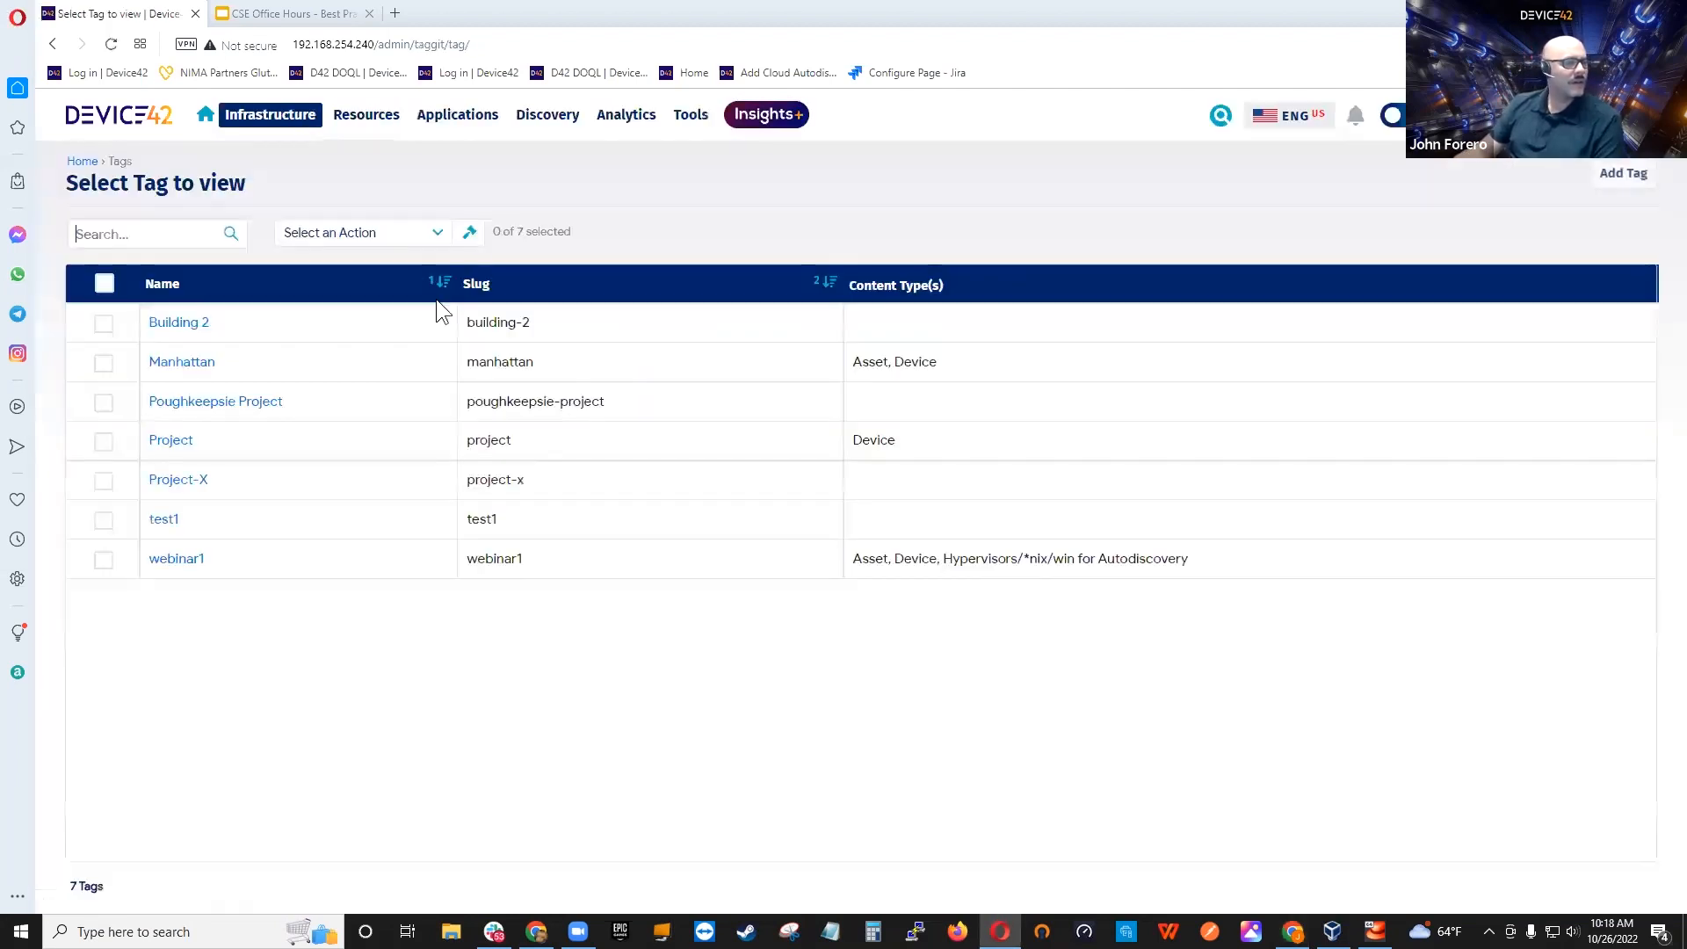
{"action": "left_click", "coordinate": [426, 232]}
{"action": "left_click", "coordinate": [424, 233]}
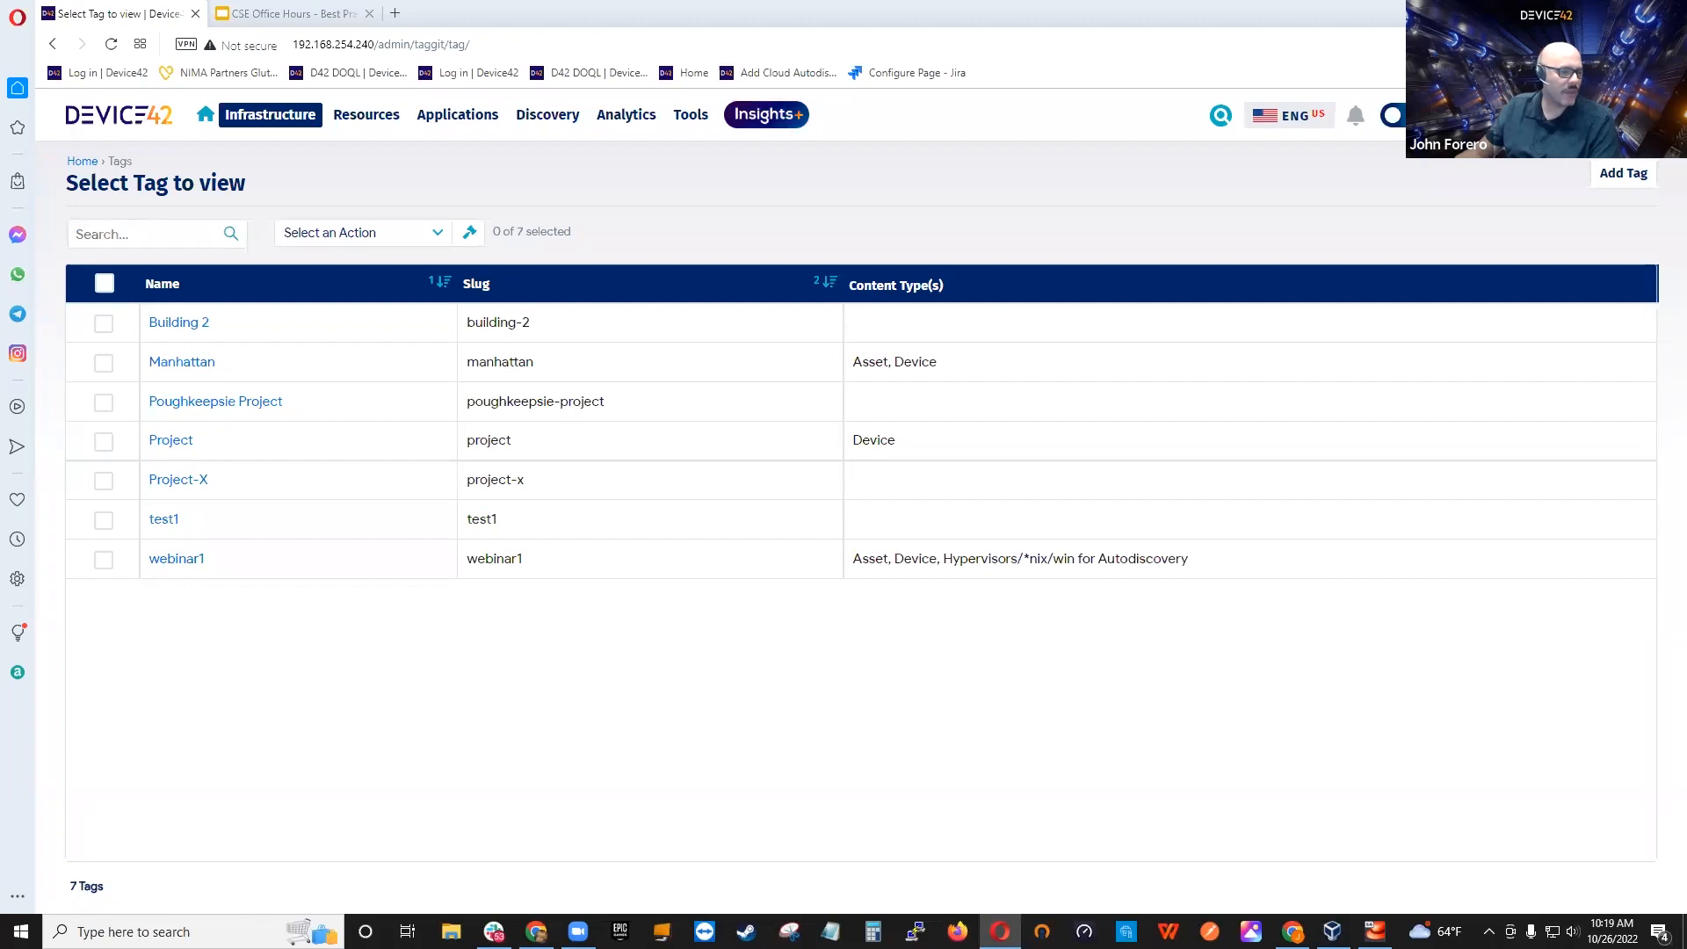
{"action": "left_click", "coordinate": [104, 441]}
{"action": "left_click", "coordinate": [104, 480]}
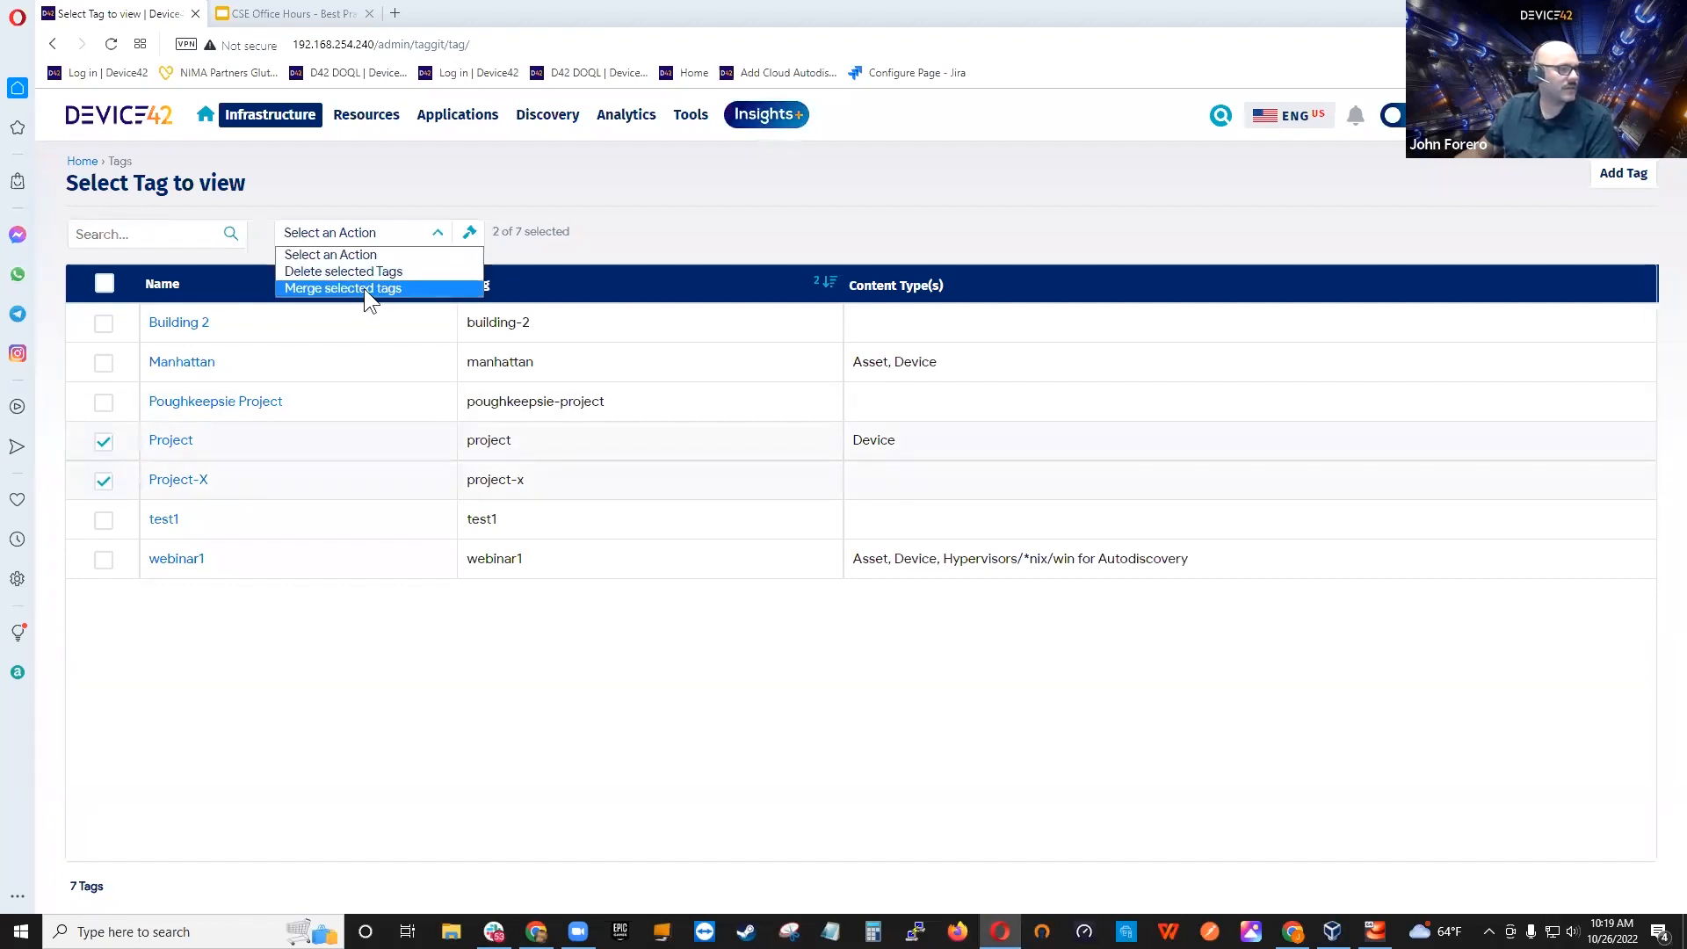
{"action": "left_click", "coordinate": [364, 289]}
{"action": "left_click", "coordinate": [471, 233]}
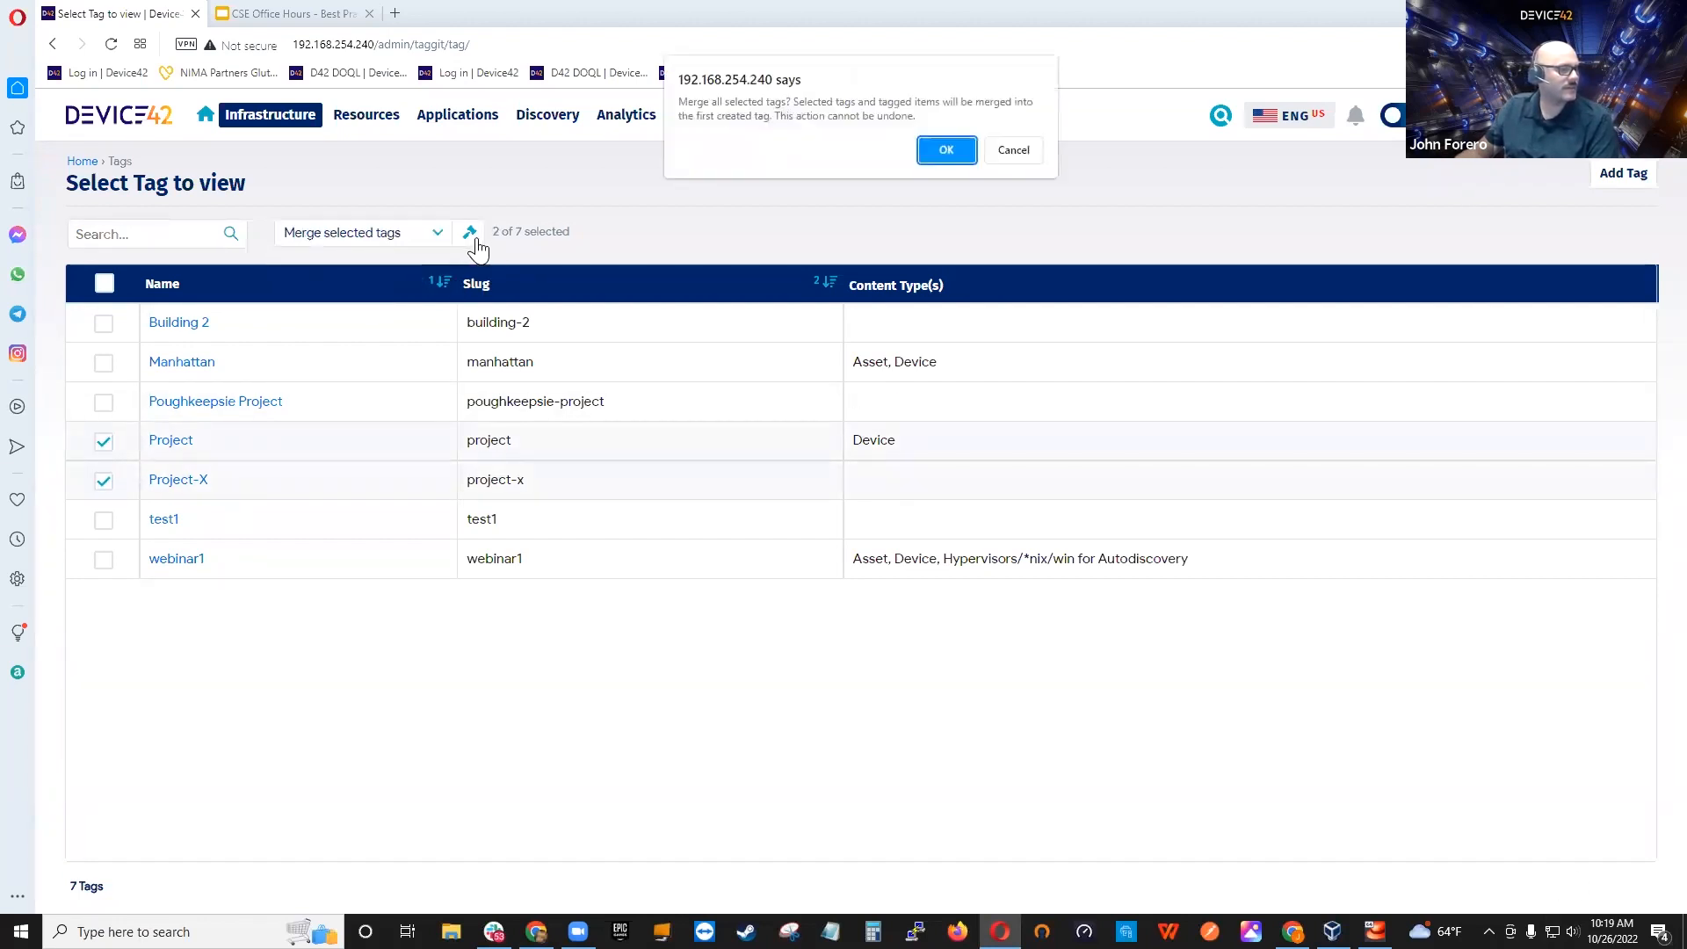
{"action": "left_click", "coordinate": [941, 144]}
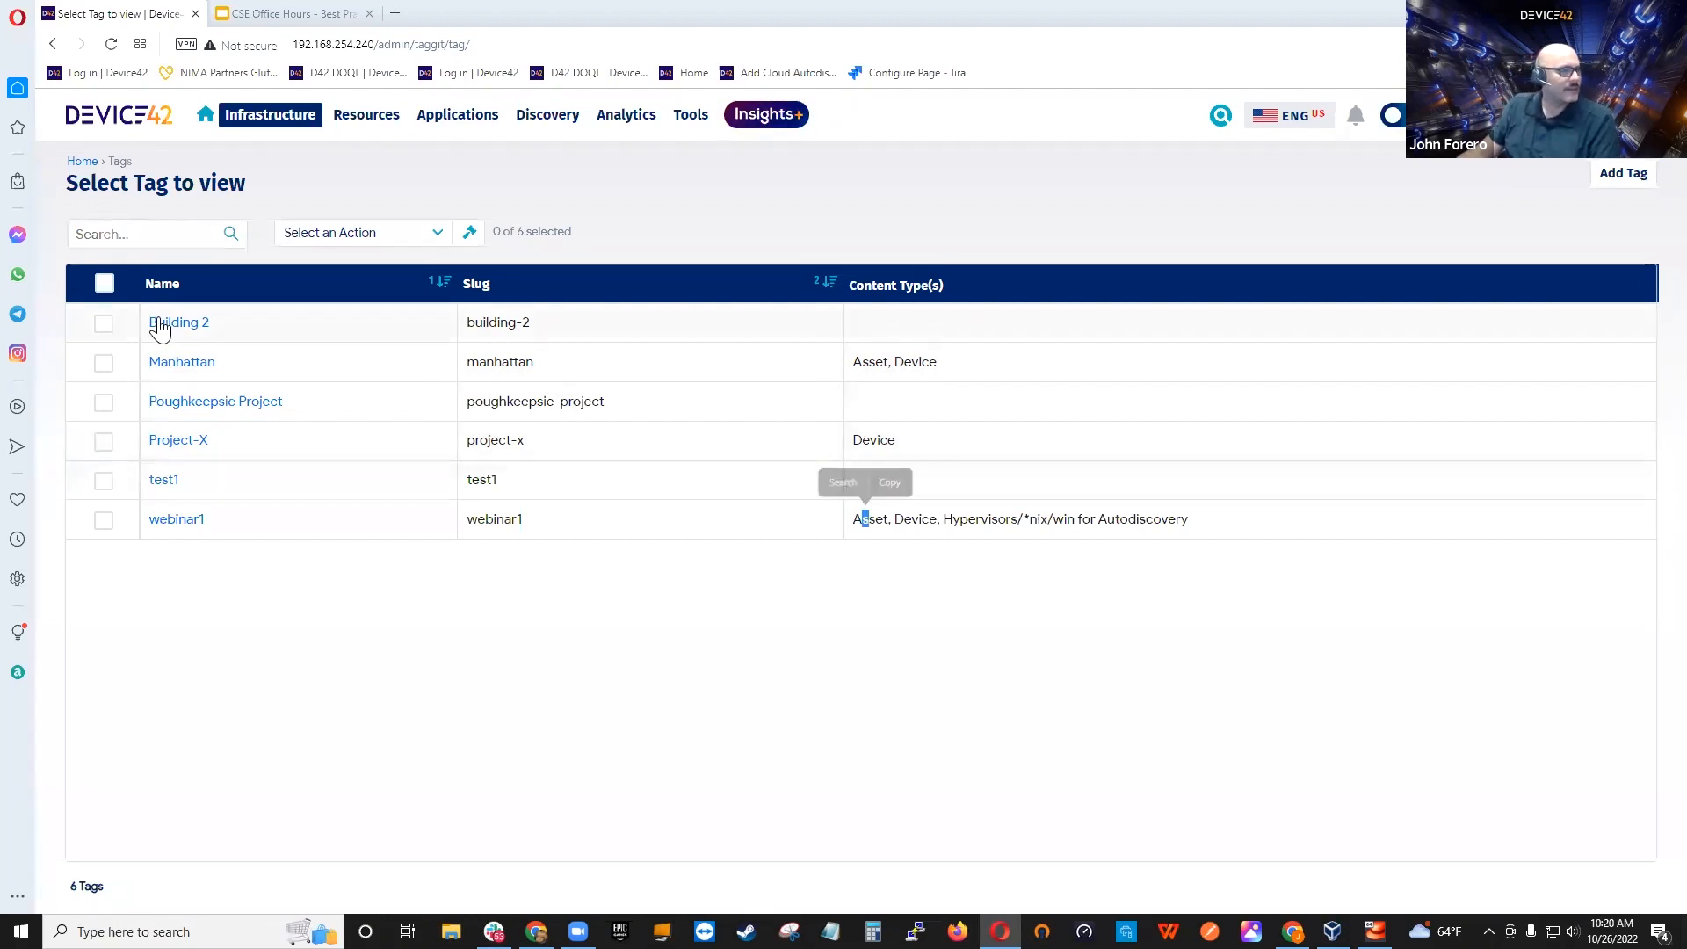
Step: Sort the list of tags by name in descending order
{"action": "triple_click", "coordinate": [173, 180]}
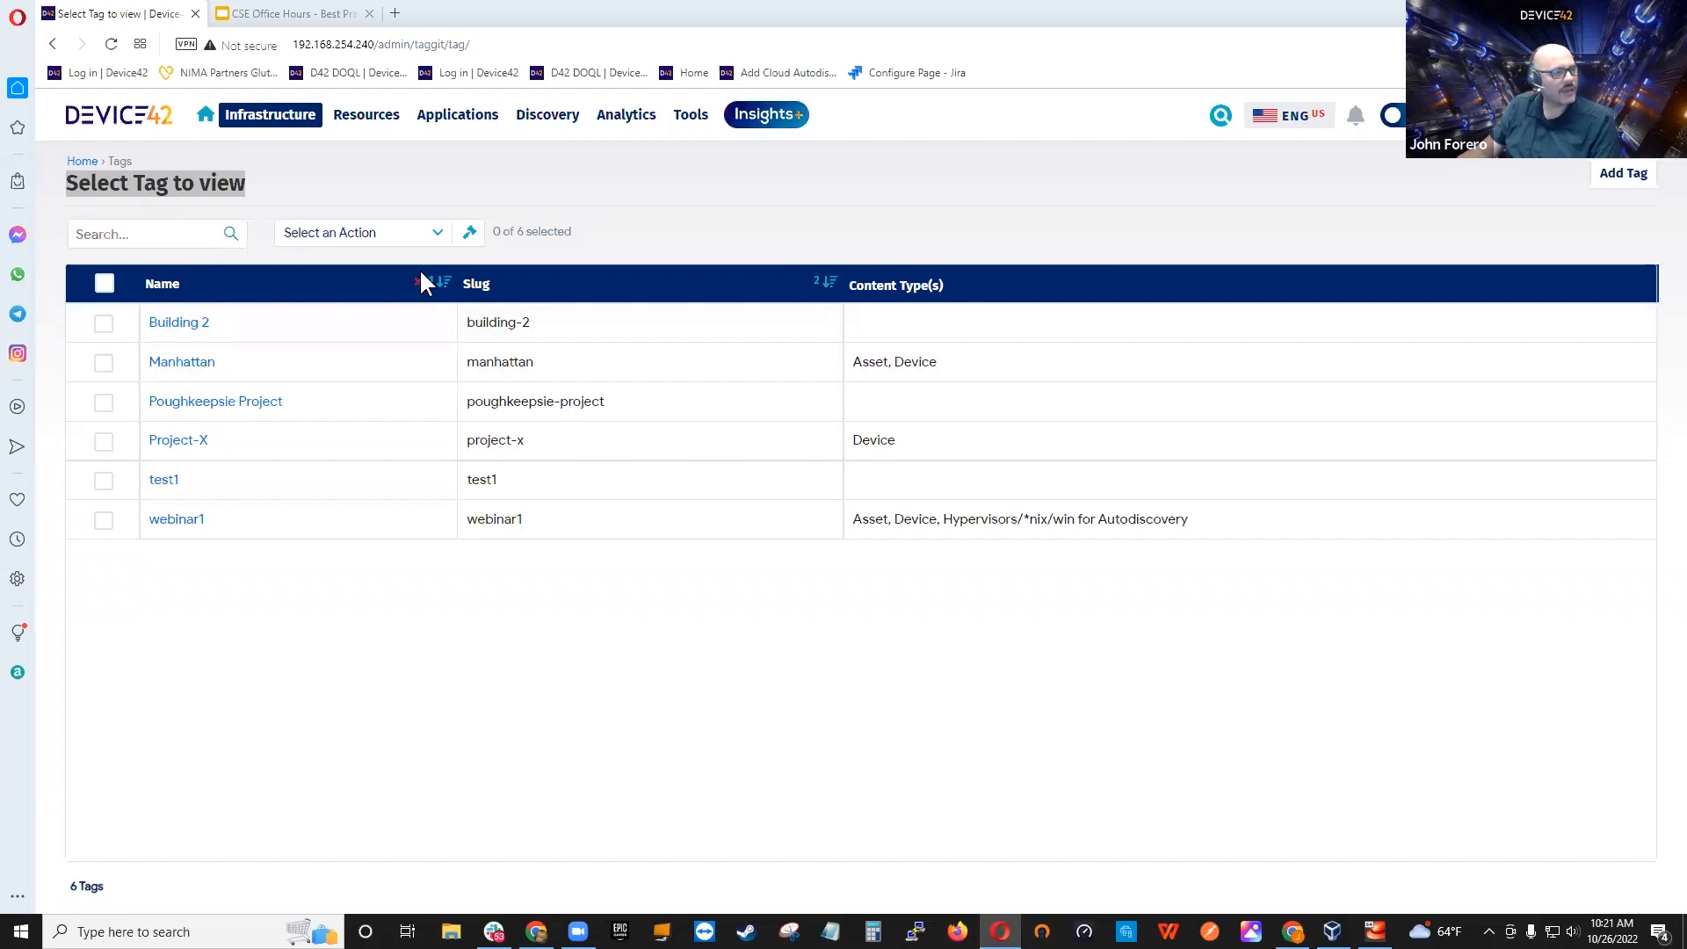
{"action": "left_click", "coordinate": [444, 283]}
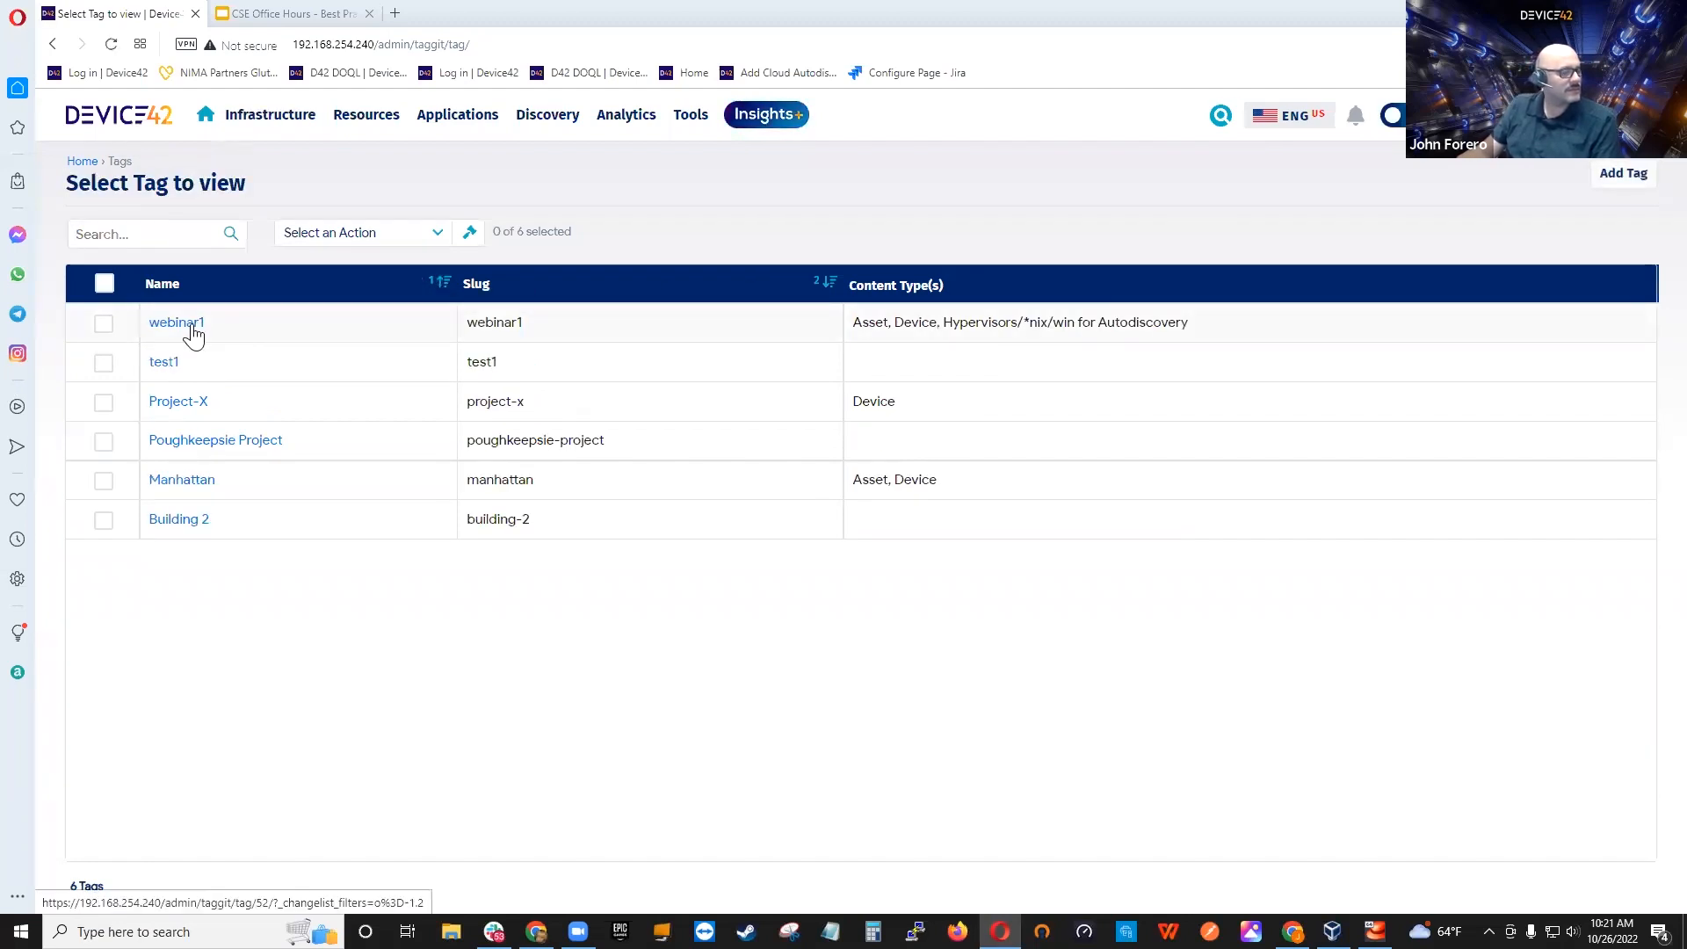
{"action": "left_click", "coordinate": [376, 121]}
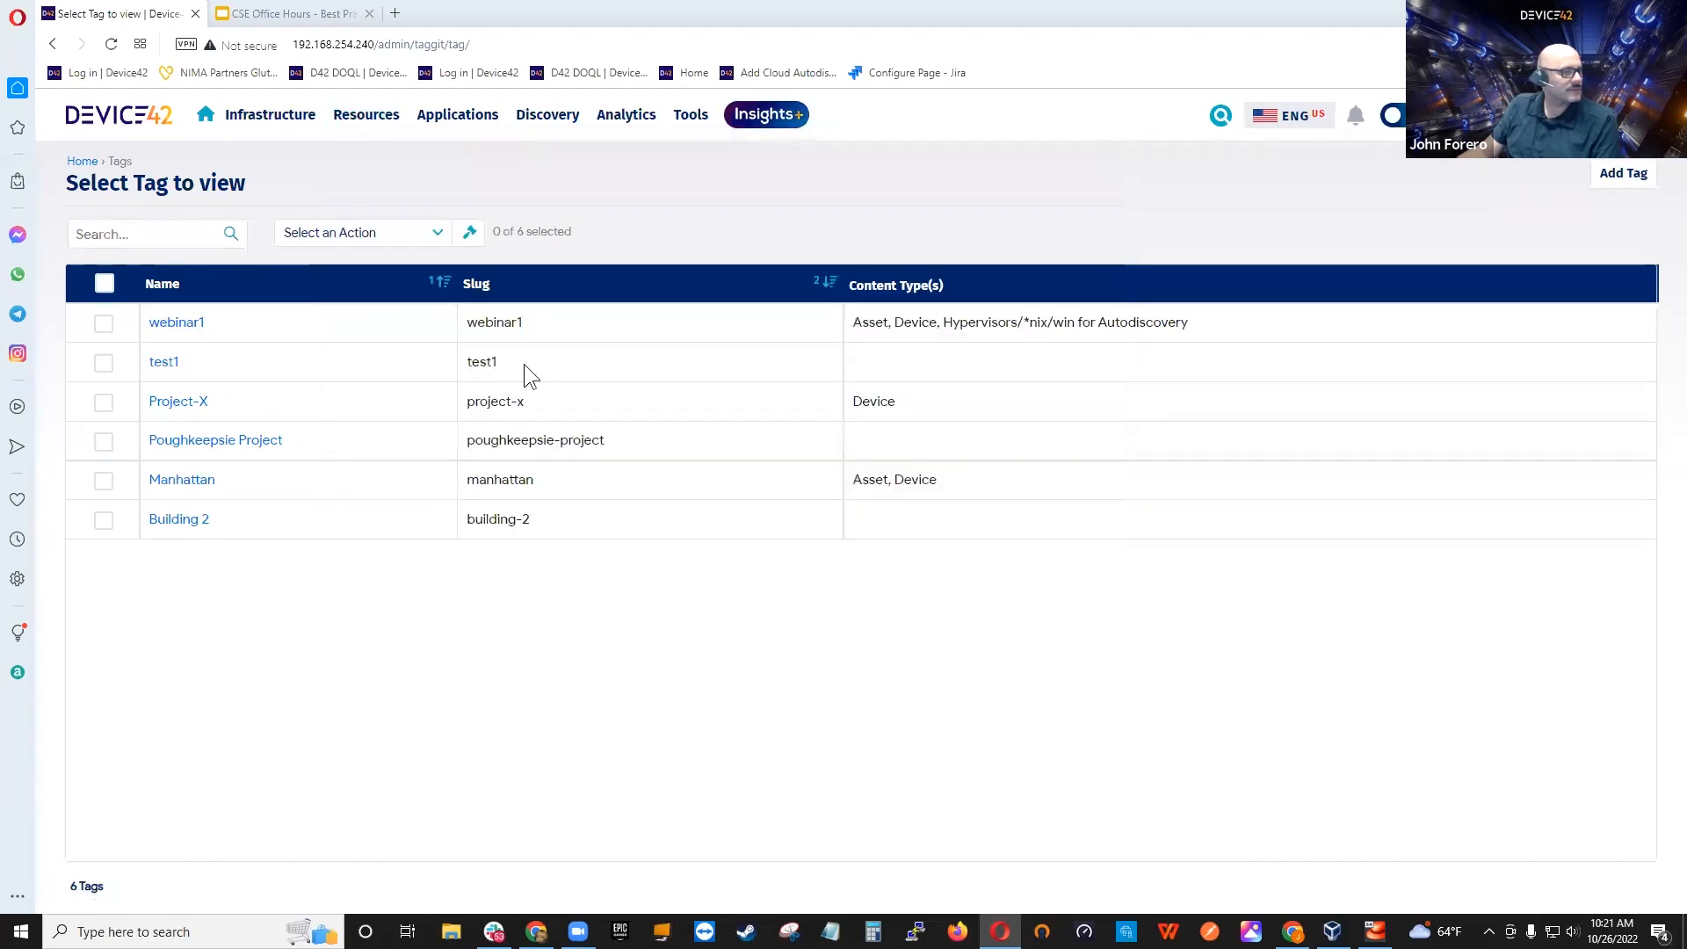
Step: Edit the building johnstest from the list of buildings, add the tag webinar1 to it, and save the building
{"action": "left_click", "coordinate": [364, 118]}
{"action": "left_click", "coordinate": [270, 115]}
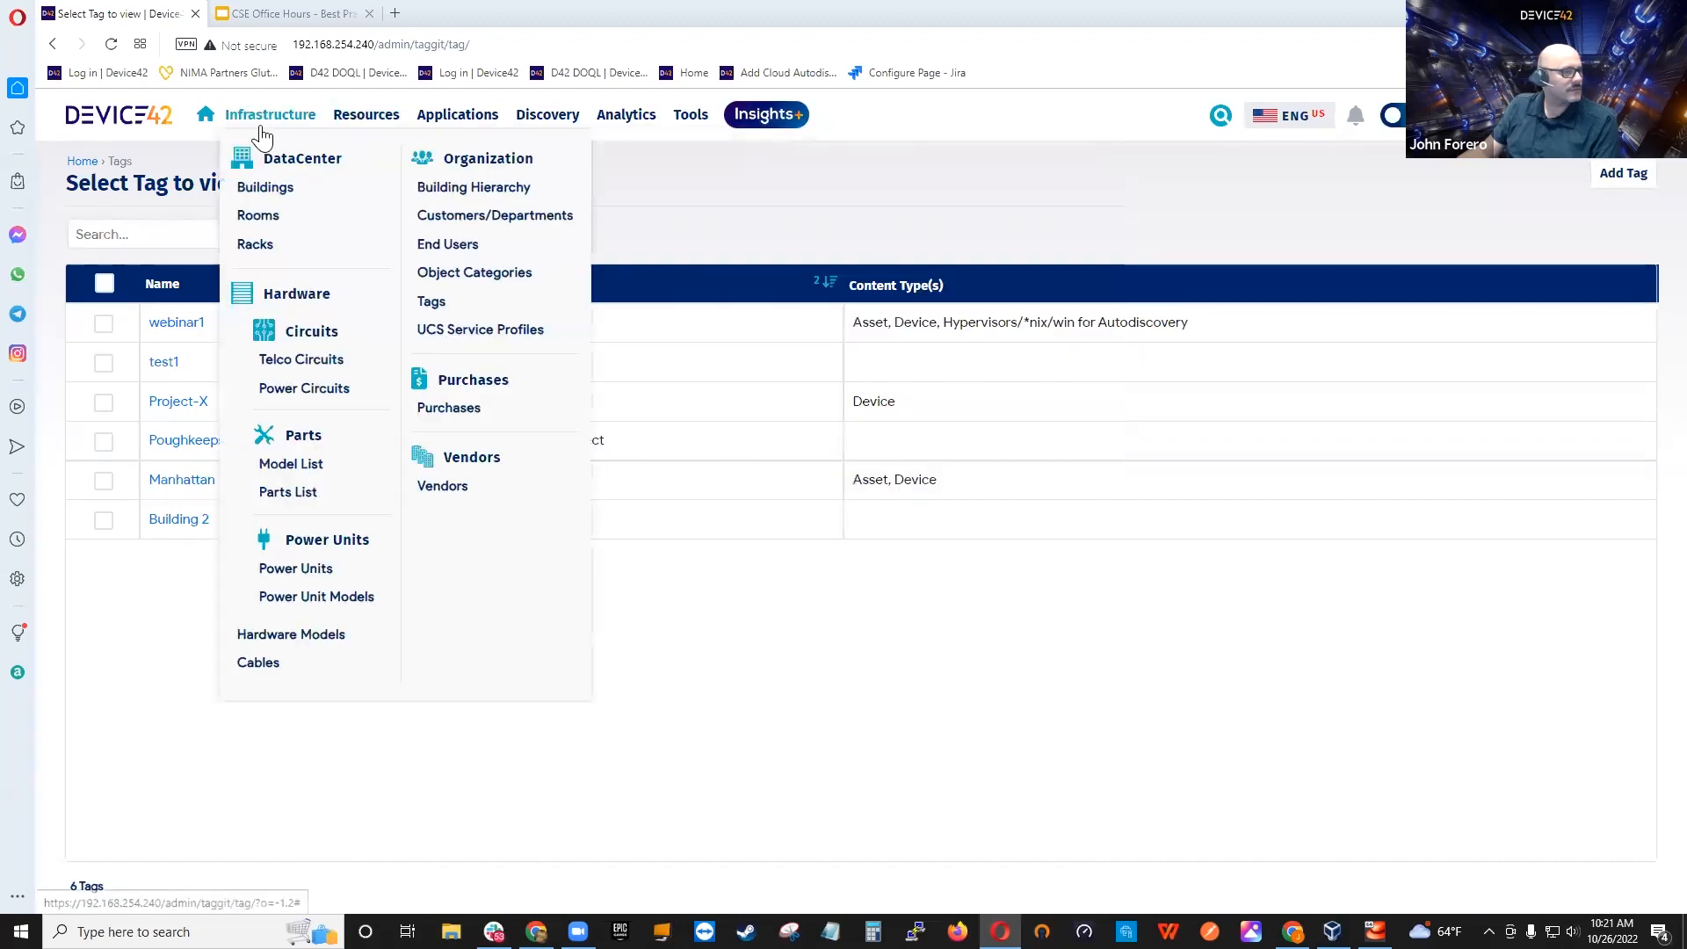
{"action": "left_click", "coordinate": [264, 193]}
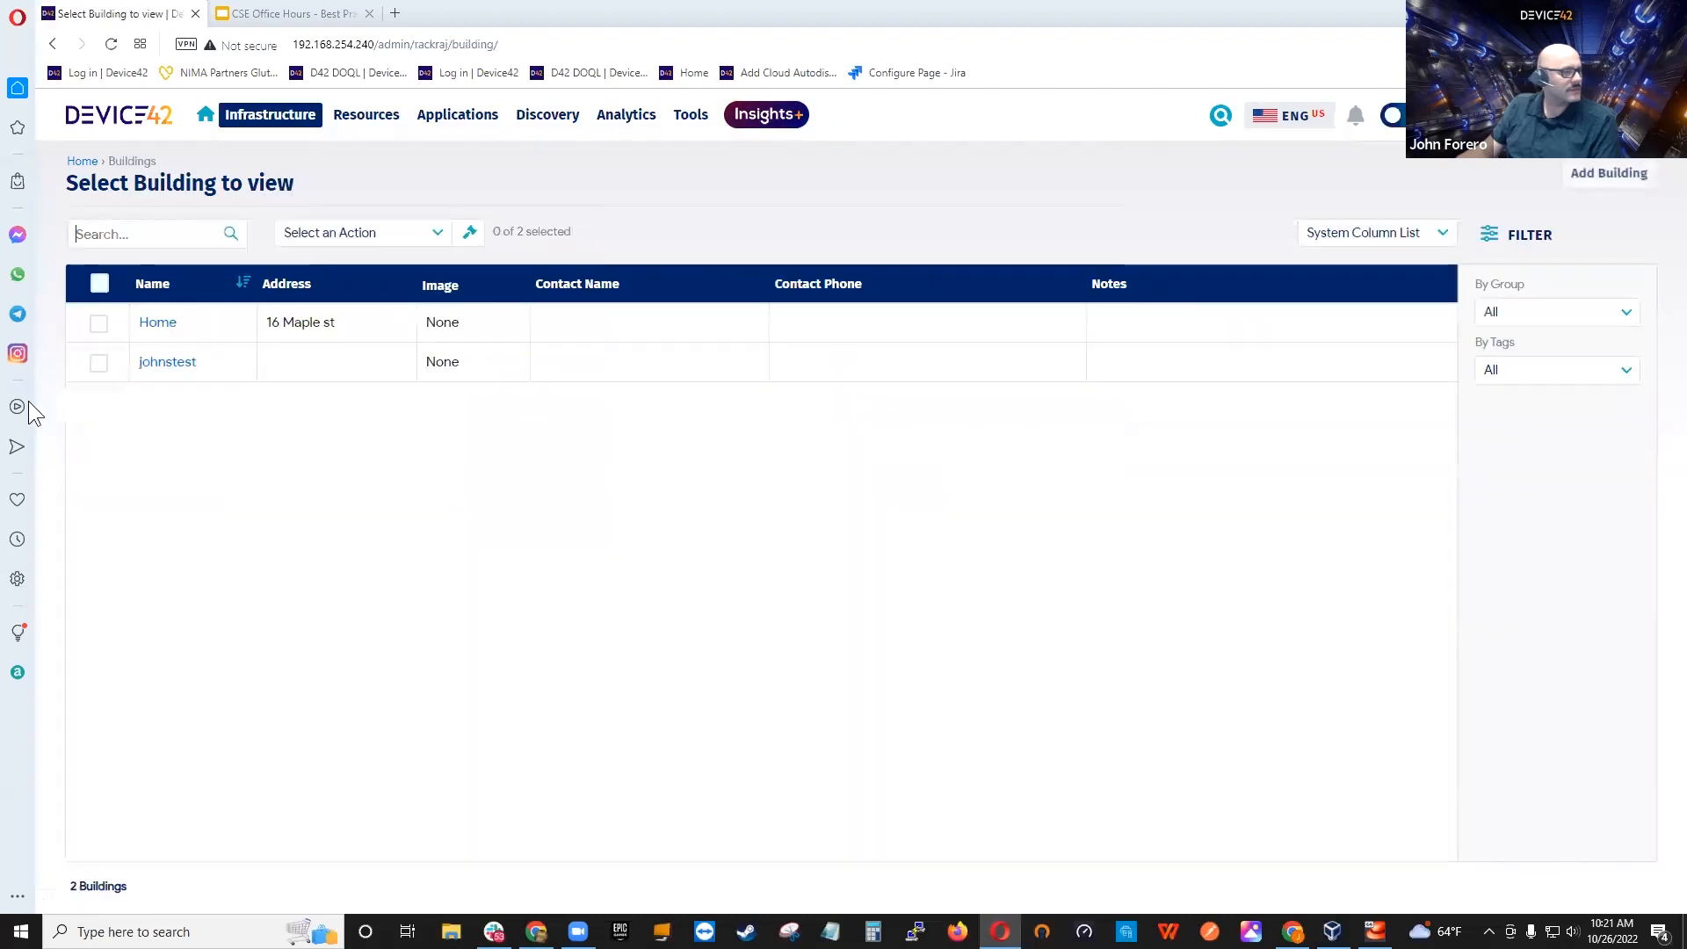
{"action": "left_click", "coordinate": [98, 362]}
{"action": "left_click", "coordinate": [176, 363]}
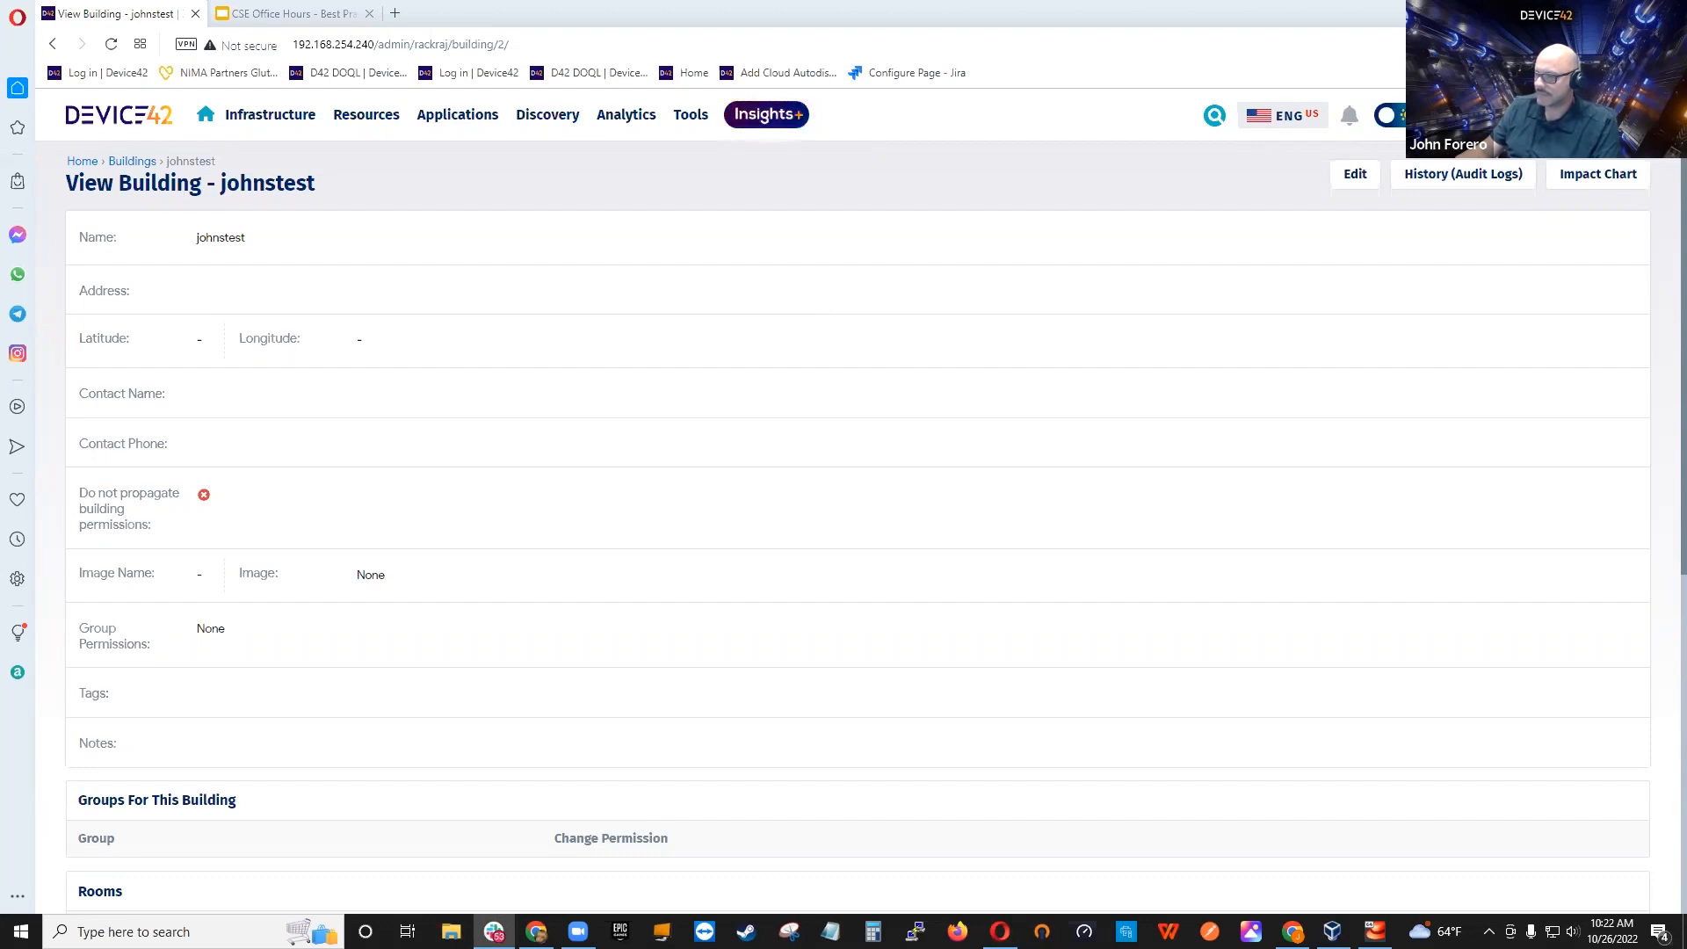
{"action": "left_click", "coordinate": [763, 341]}
{"action": "left_click", "coordinate": [1358, 182]}
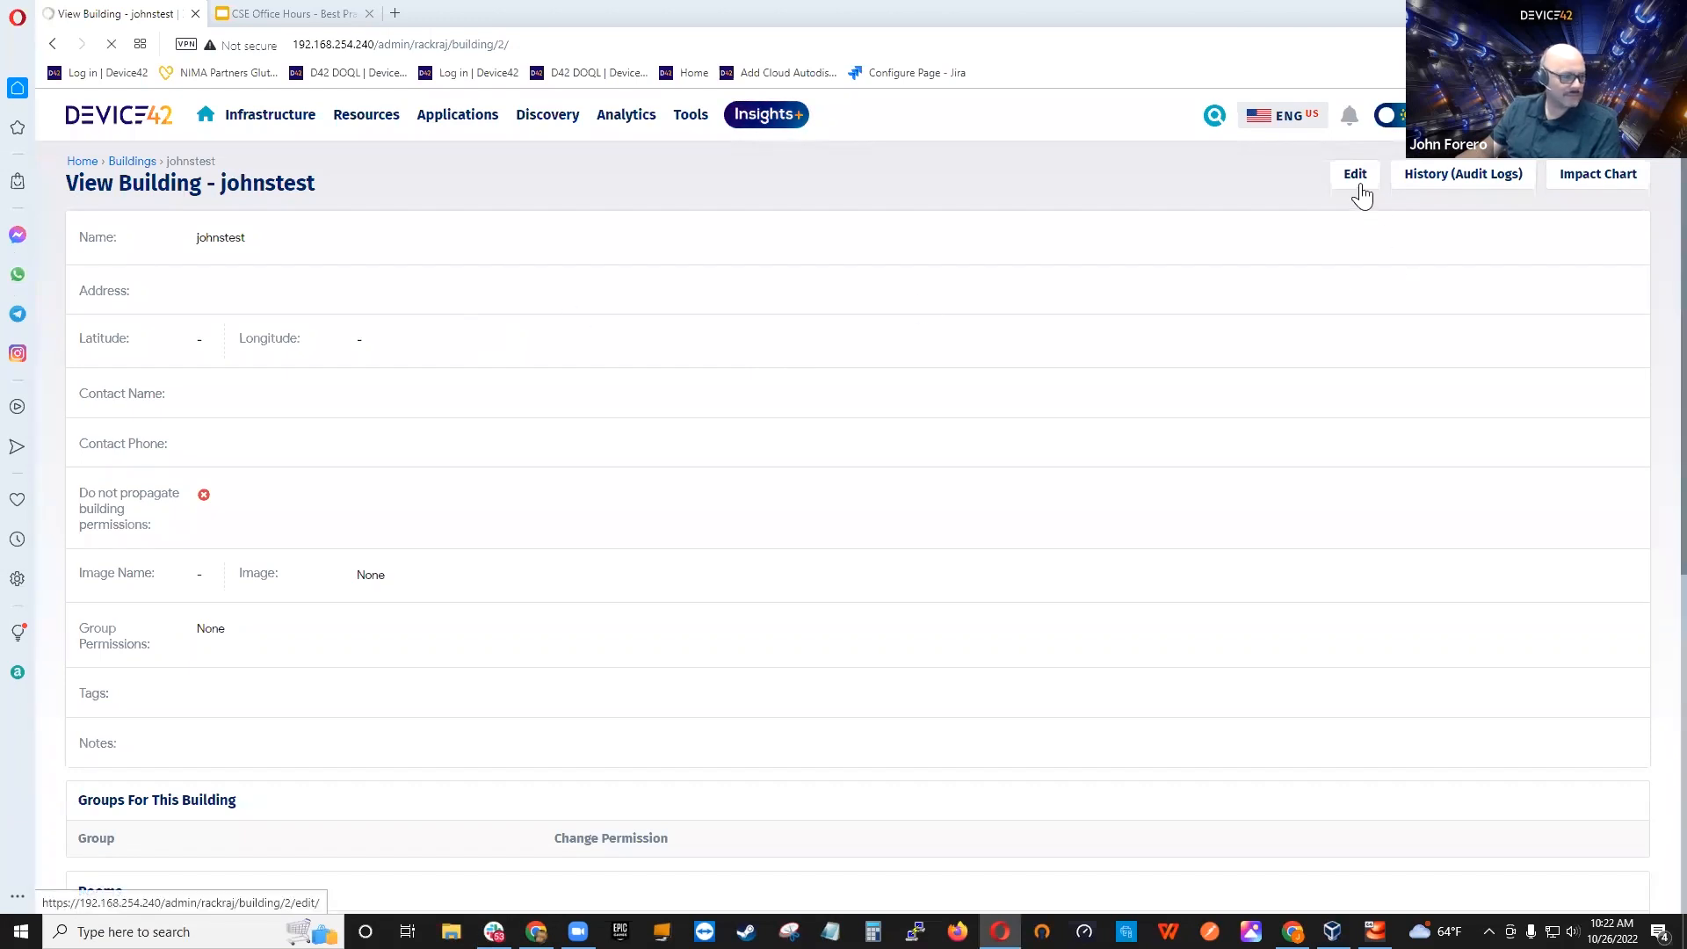
{"action": "scroll", "coordinate": [914, 641], "scroll_direction": "down", "scroll_amount": 3}
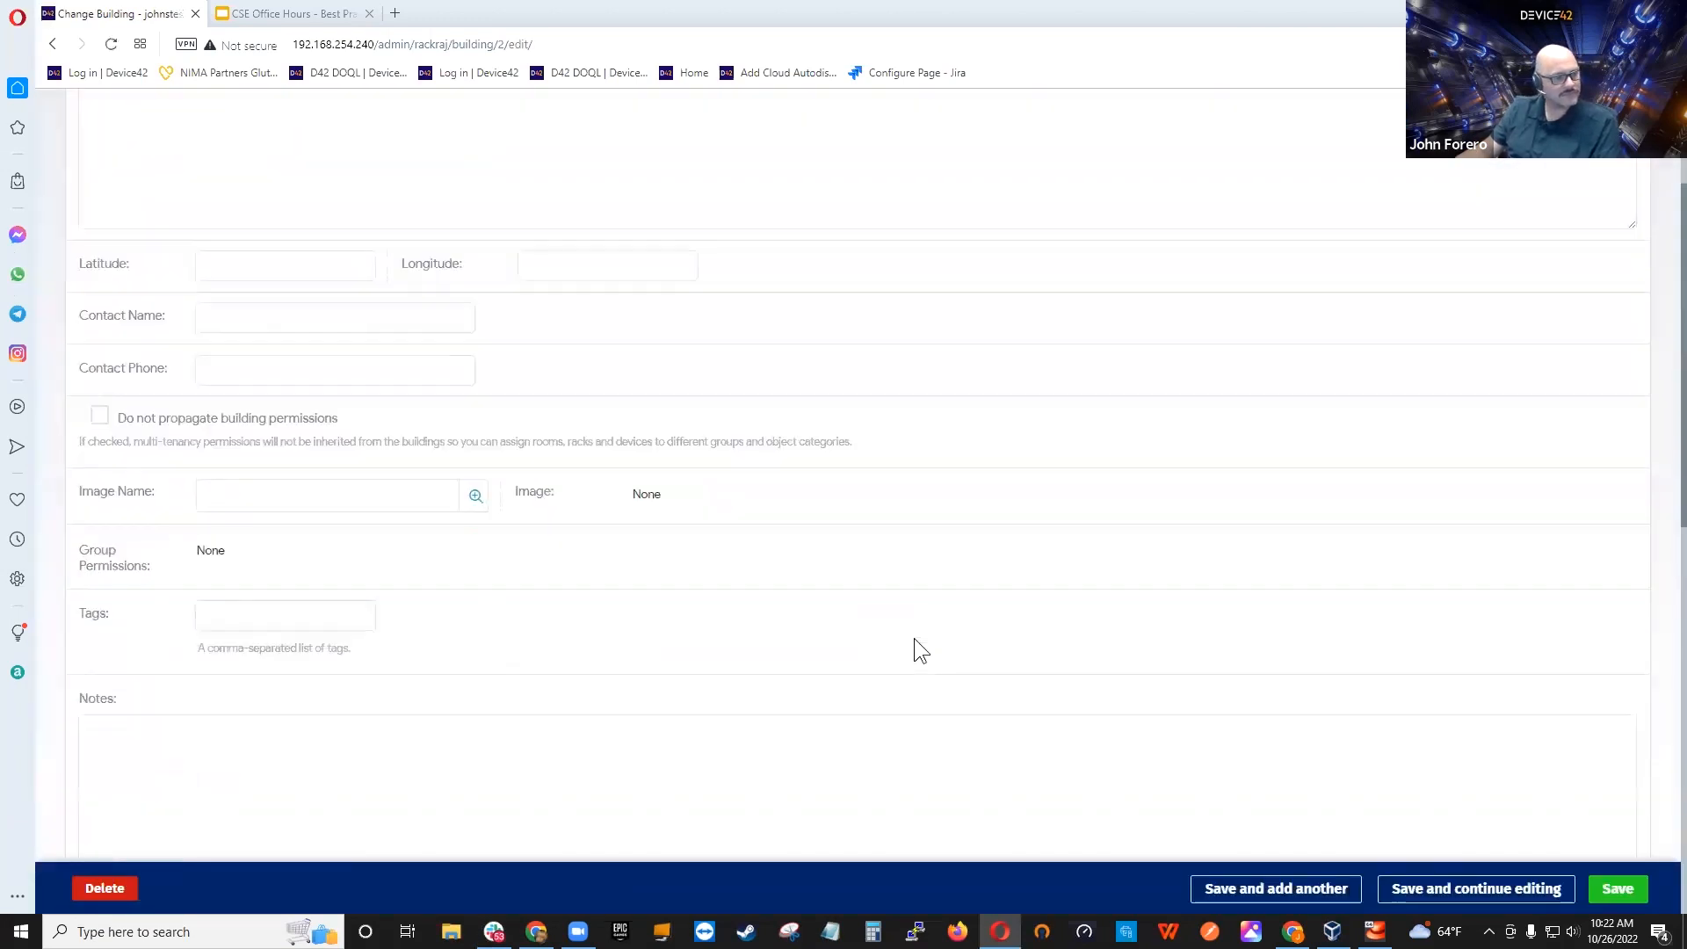
{"action": "left_click", "coordinate": [283, 600]}
{"action": "type", "text": "webina"}
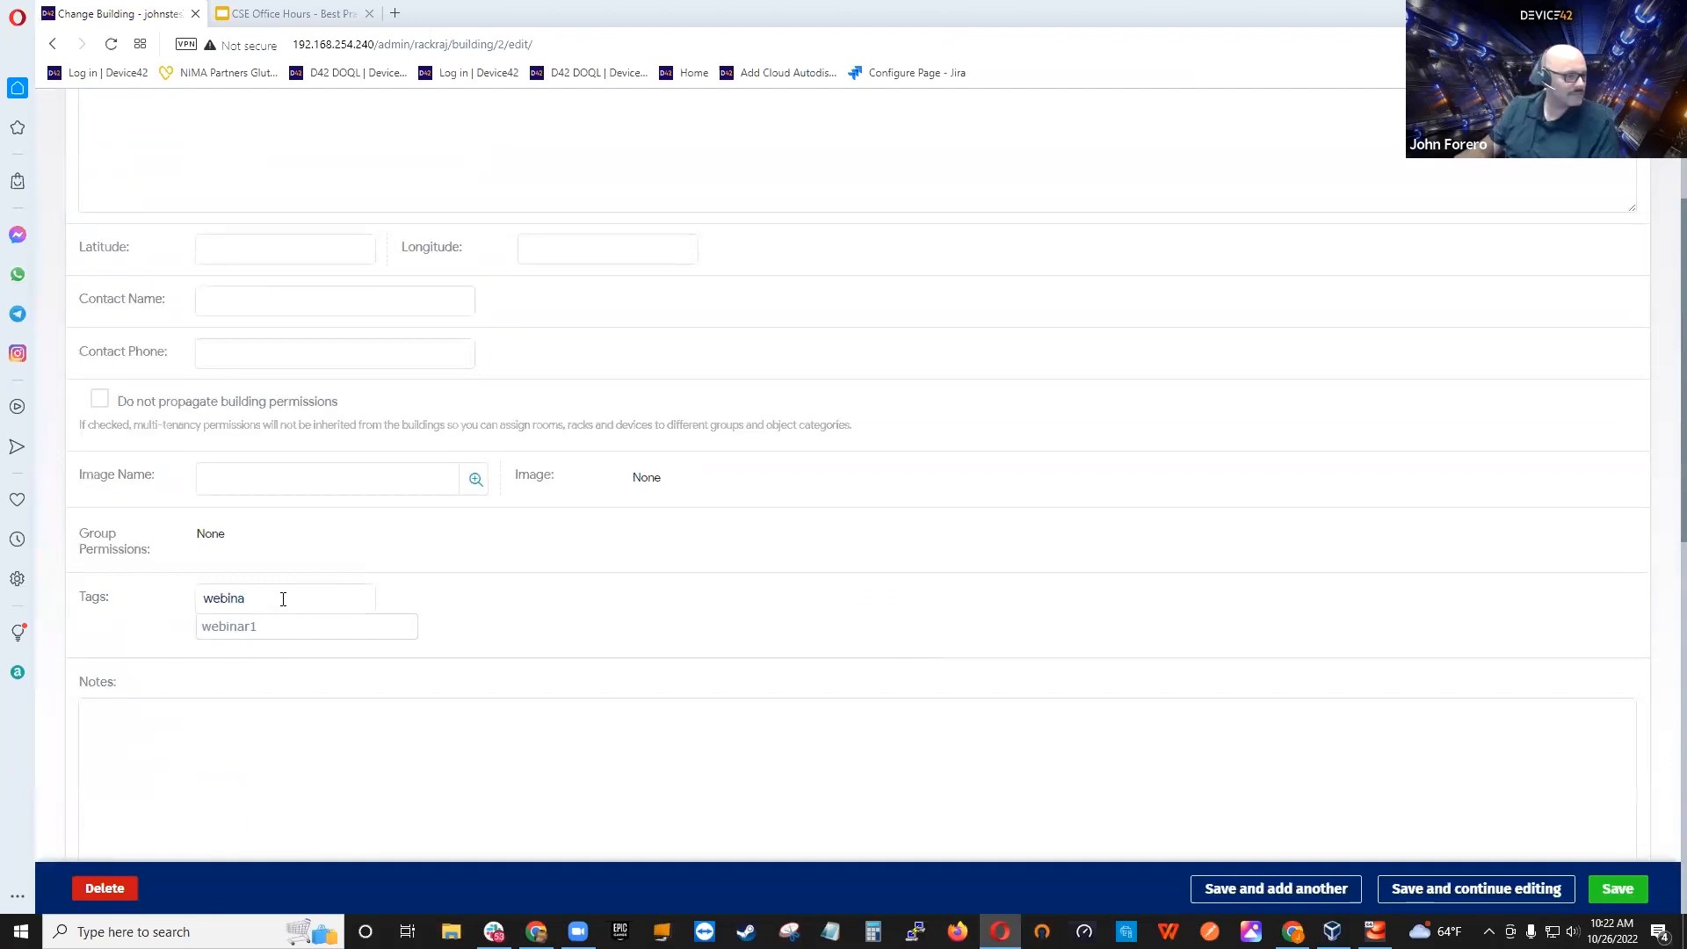
{"action": "left_click", "coordinate": [246, 628]}
{"action": "left_click", "coordinate": [1618, 889]}
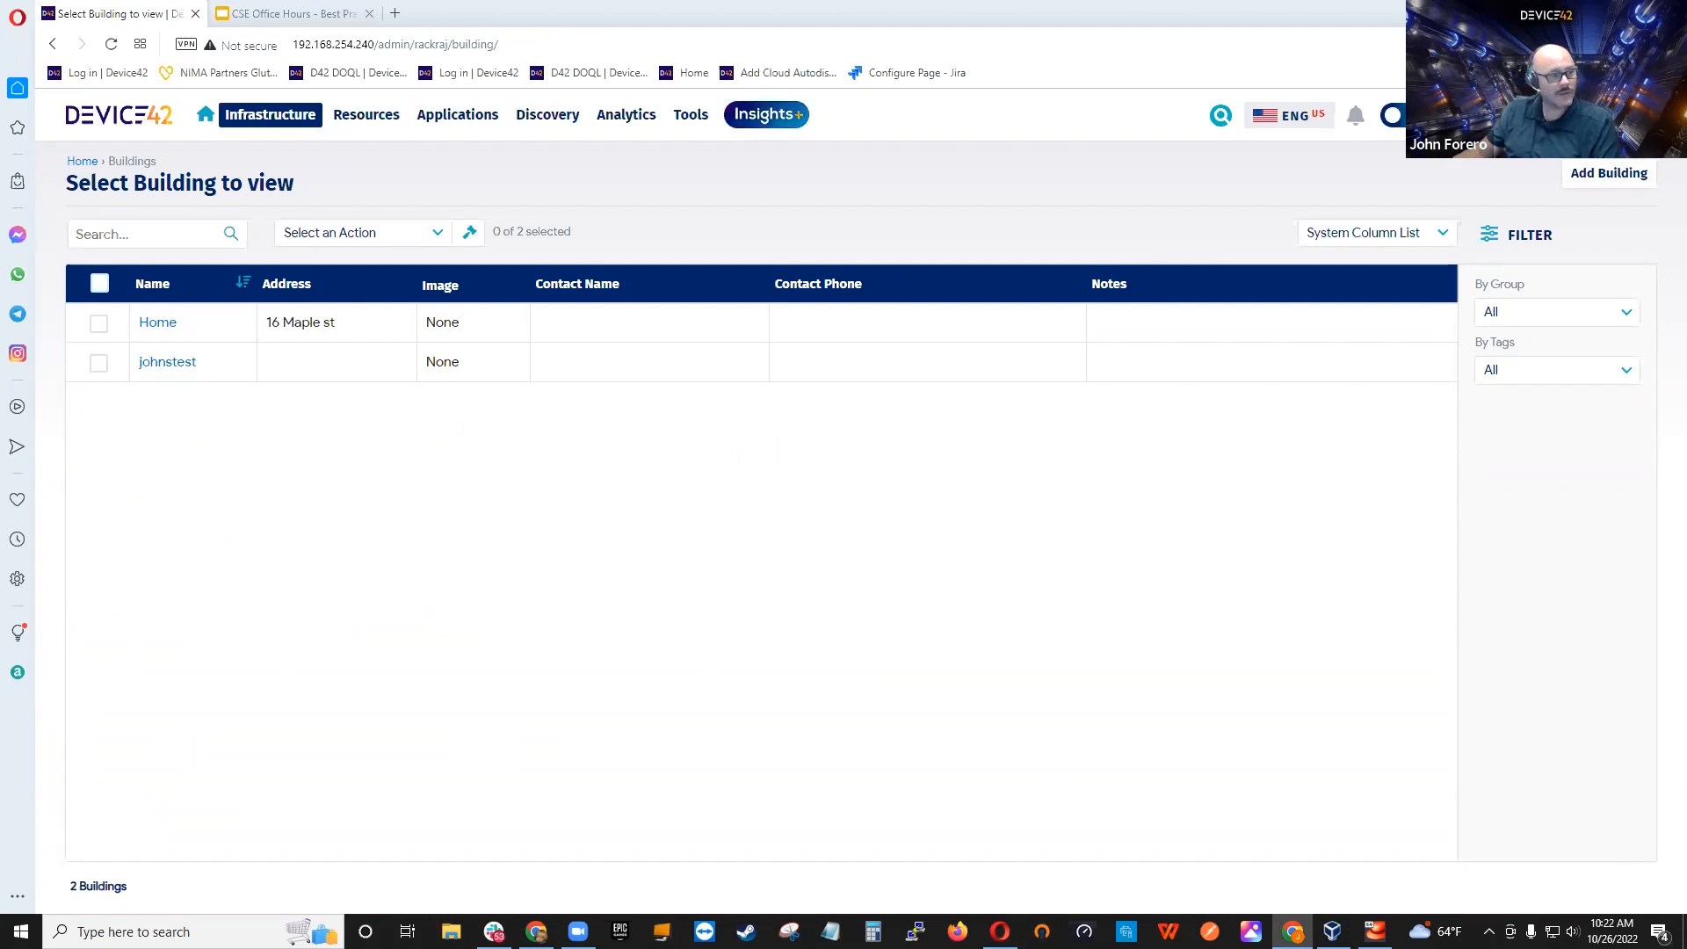
{"action": "left_click", "coordinate": [493, 630]}
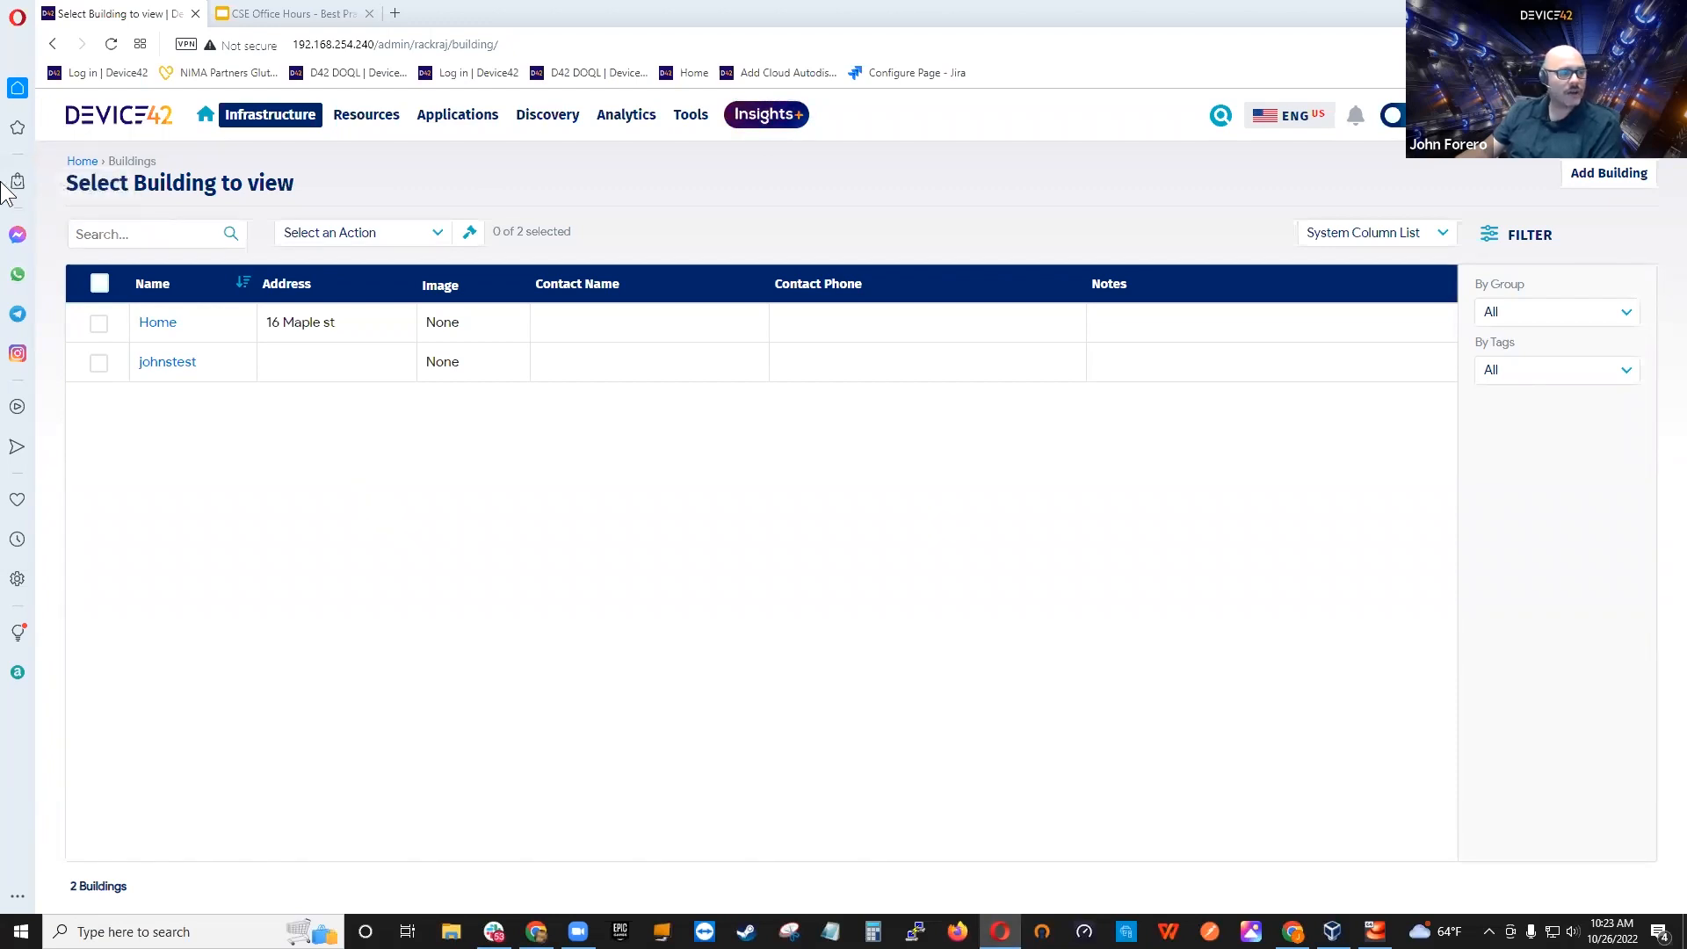
Step: Delete the tag webinar1 from the list of tags and confirm the deletion
{"action": "left_click", "coordinate": [238, 123]}
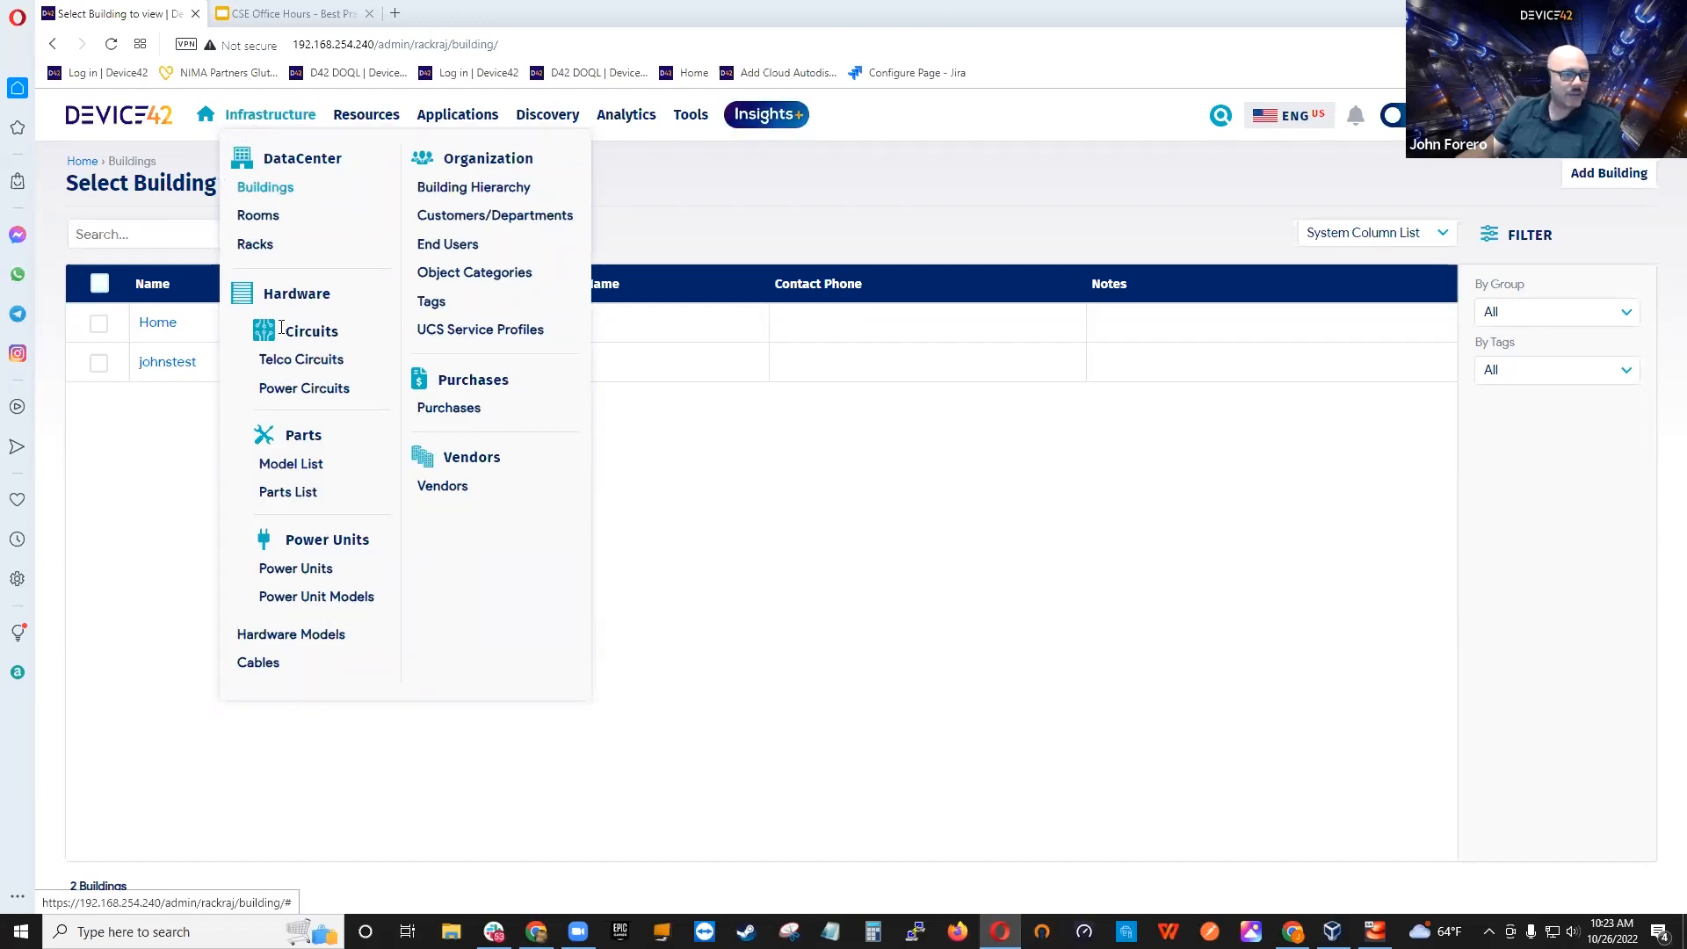
{"action": "left_click", "coordinate": [430, 307]}
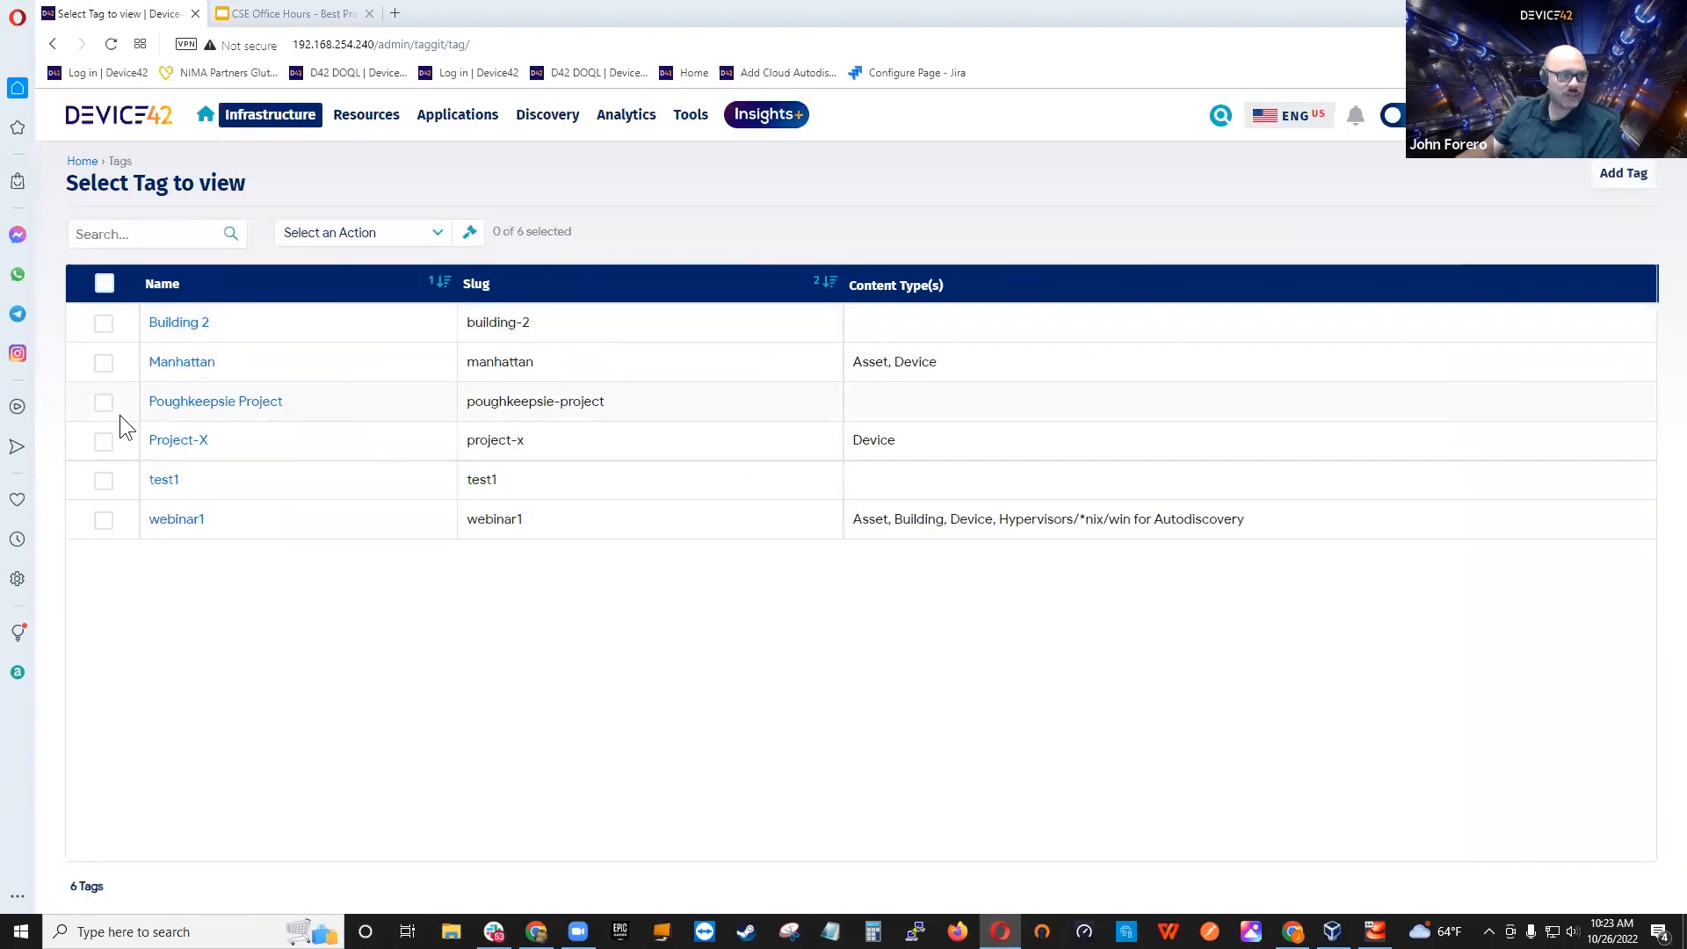
{"action": "left_click", "coordinate": [103, 521]}
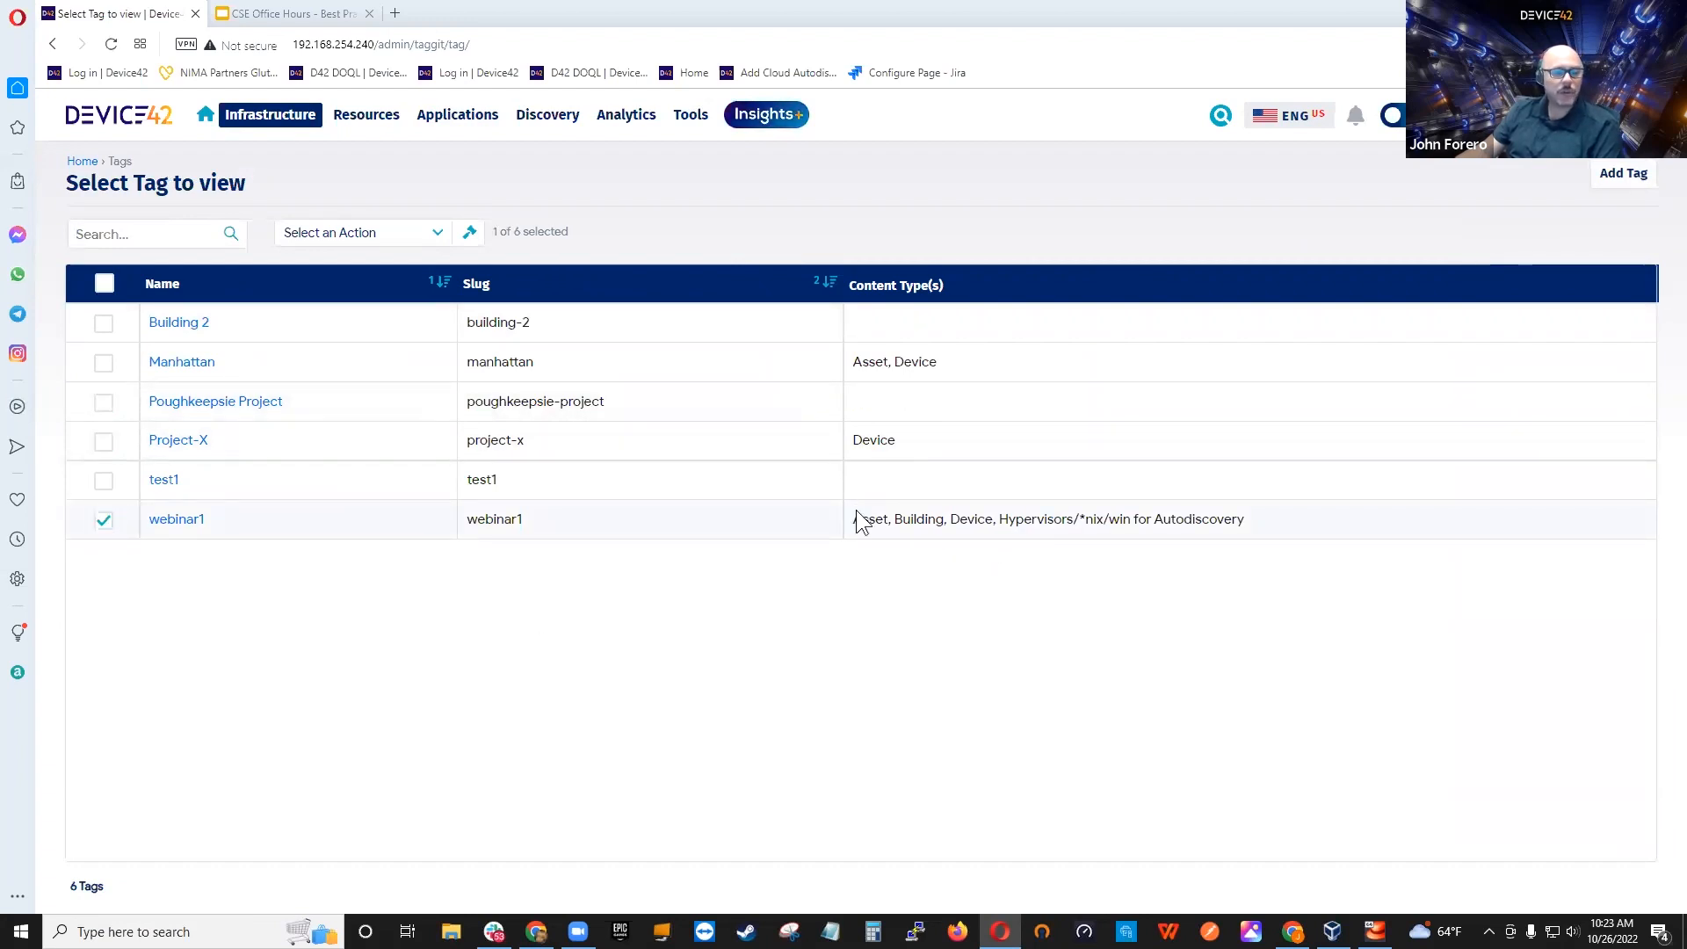
{"action": "left_click", "coordinate": [405, 244]}
{"action": "left_click", "coordinate": [336, 272]}
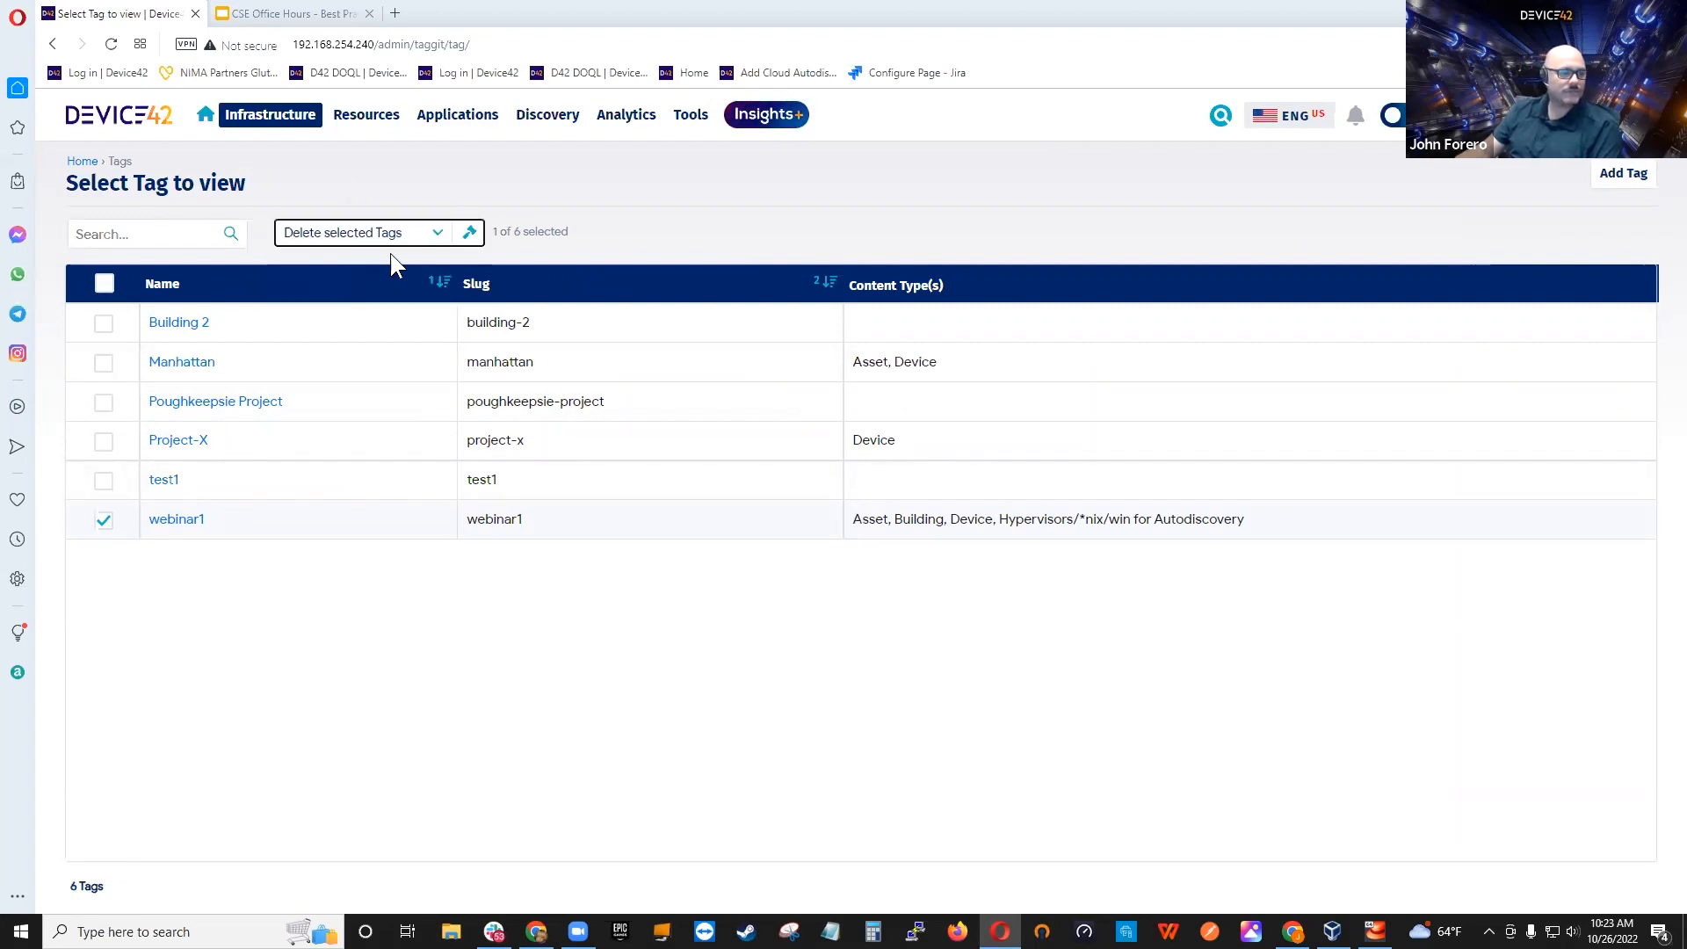
{"action": "left_click", "coordinate": [472, 234]}
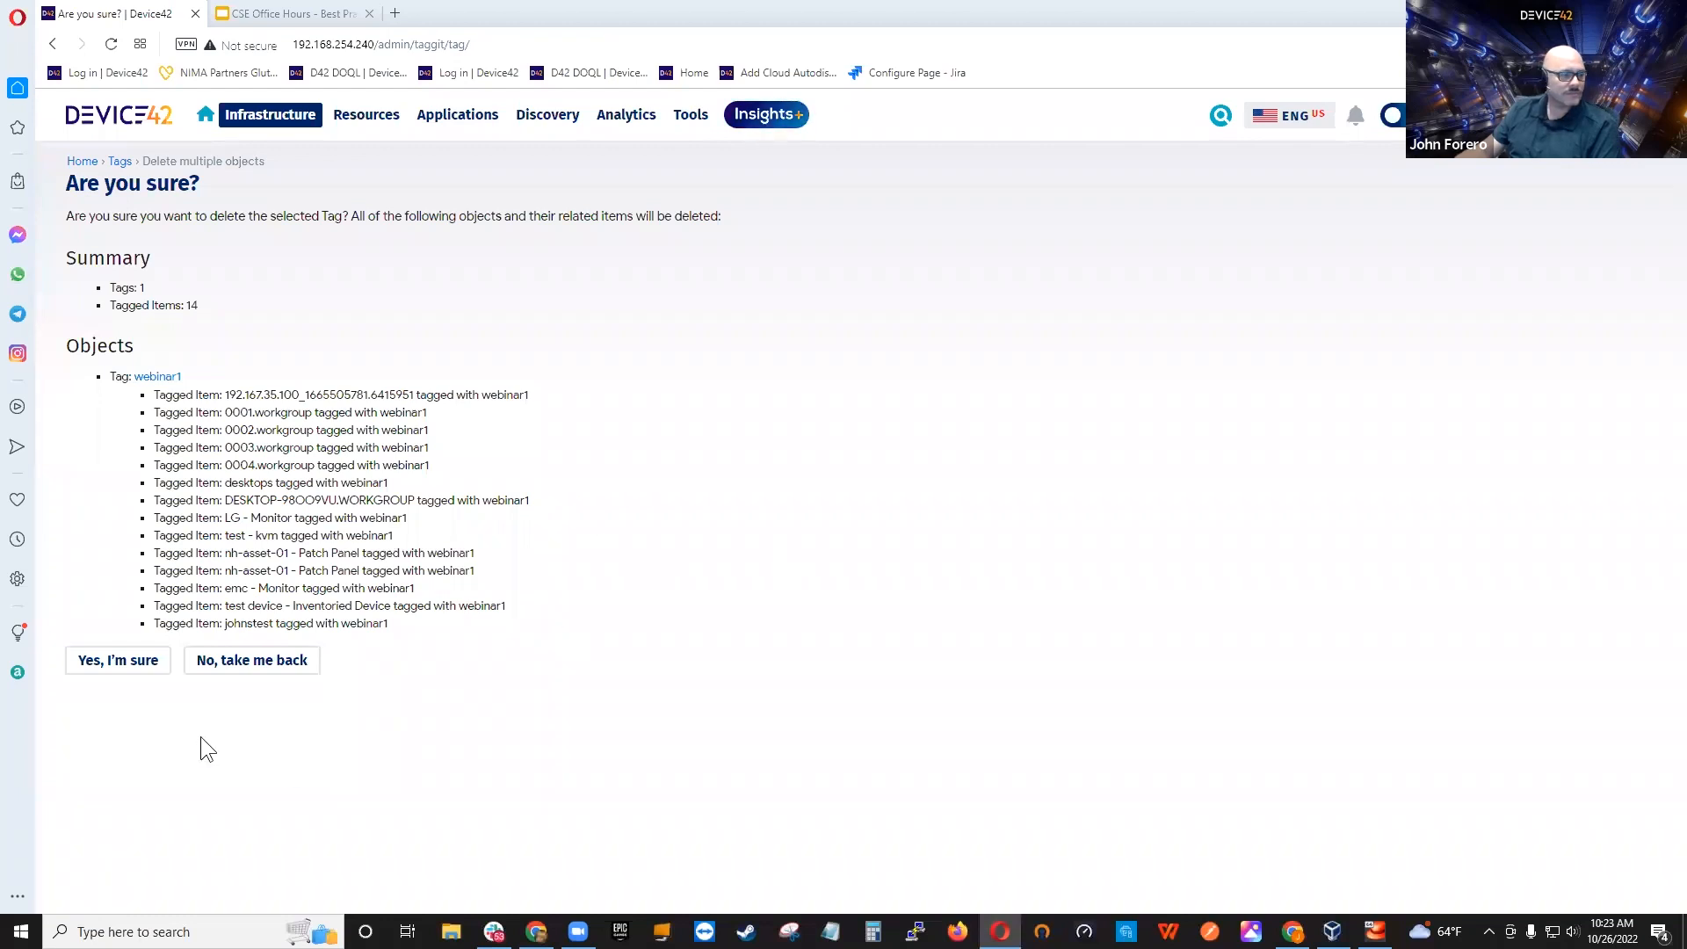
{"action": "left_click", "coordinate": [126, 655]}
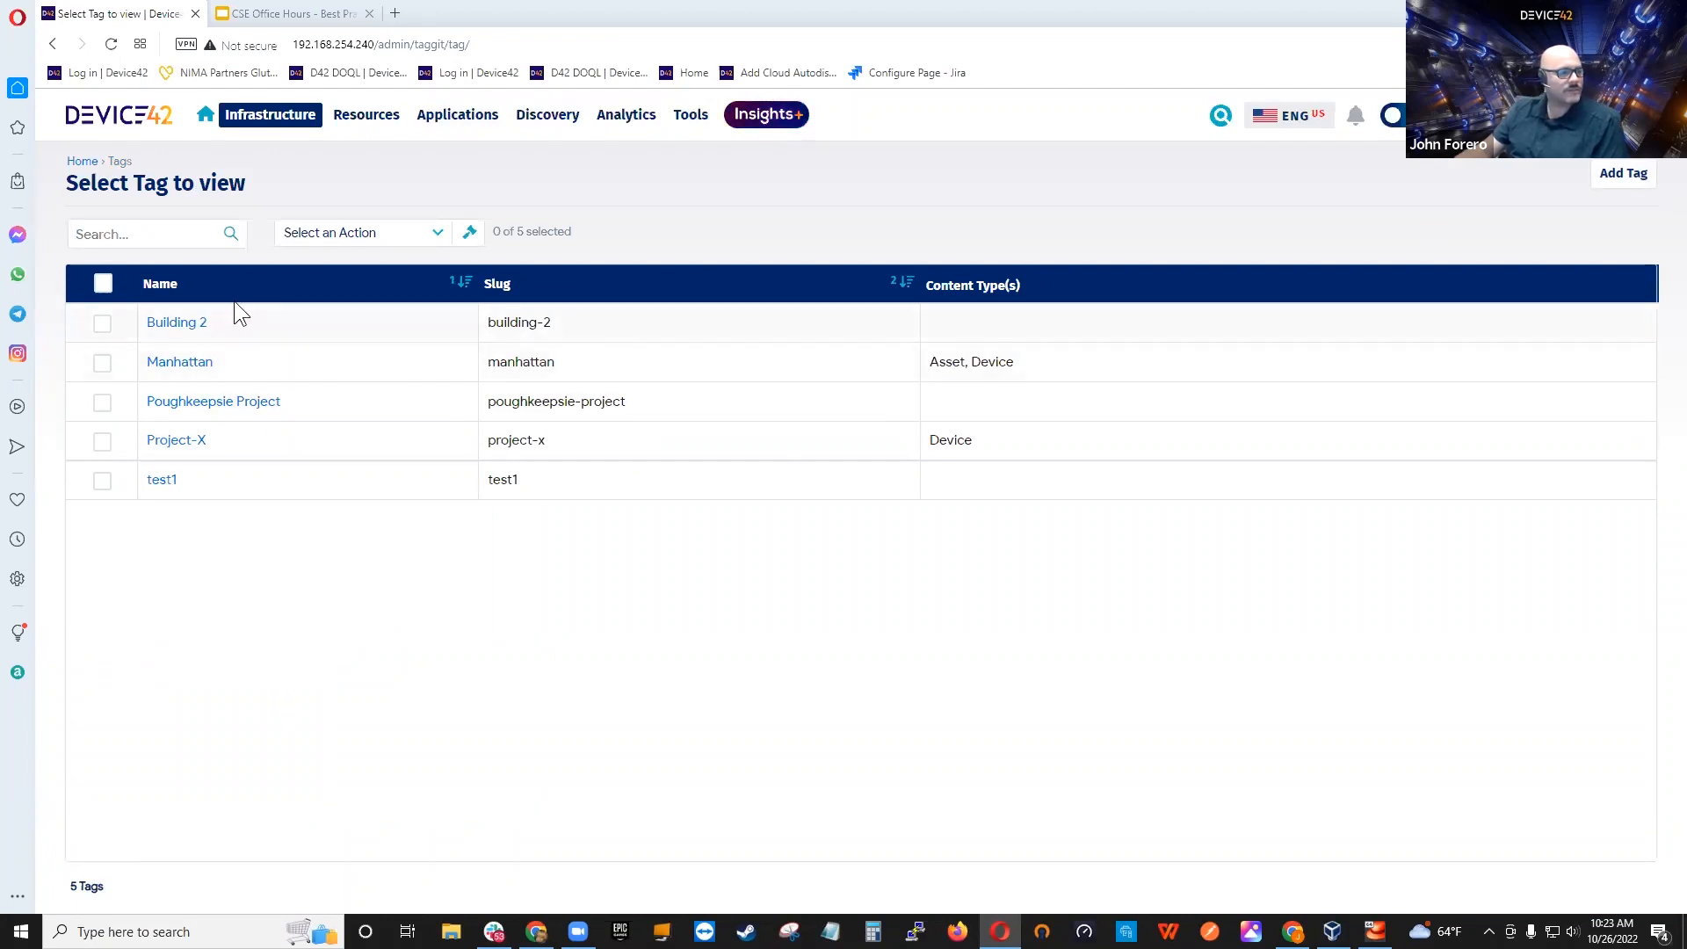
Step: Rename the tag Manhattan as Manhattan Project, with the slug manhattan-project, and save it
{"action": "left_click", "coordinate": [184, 363]}
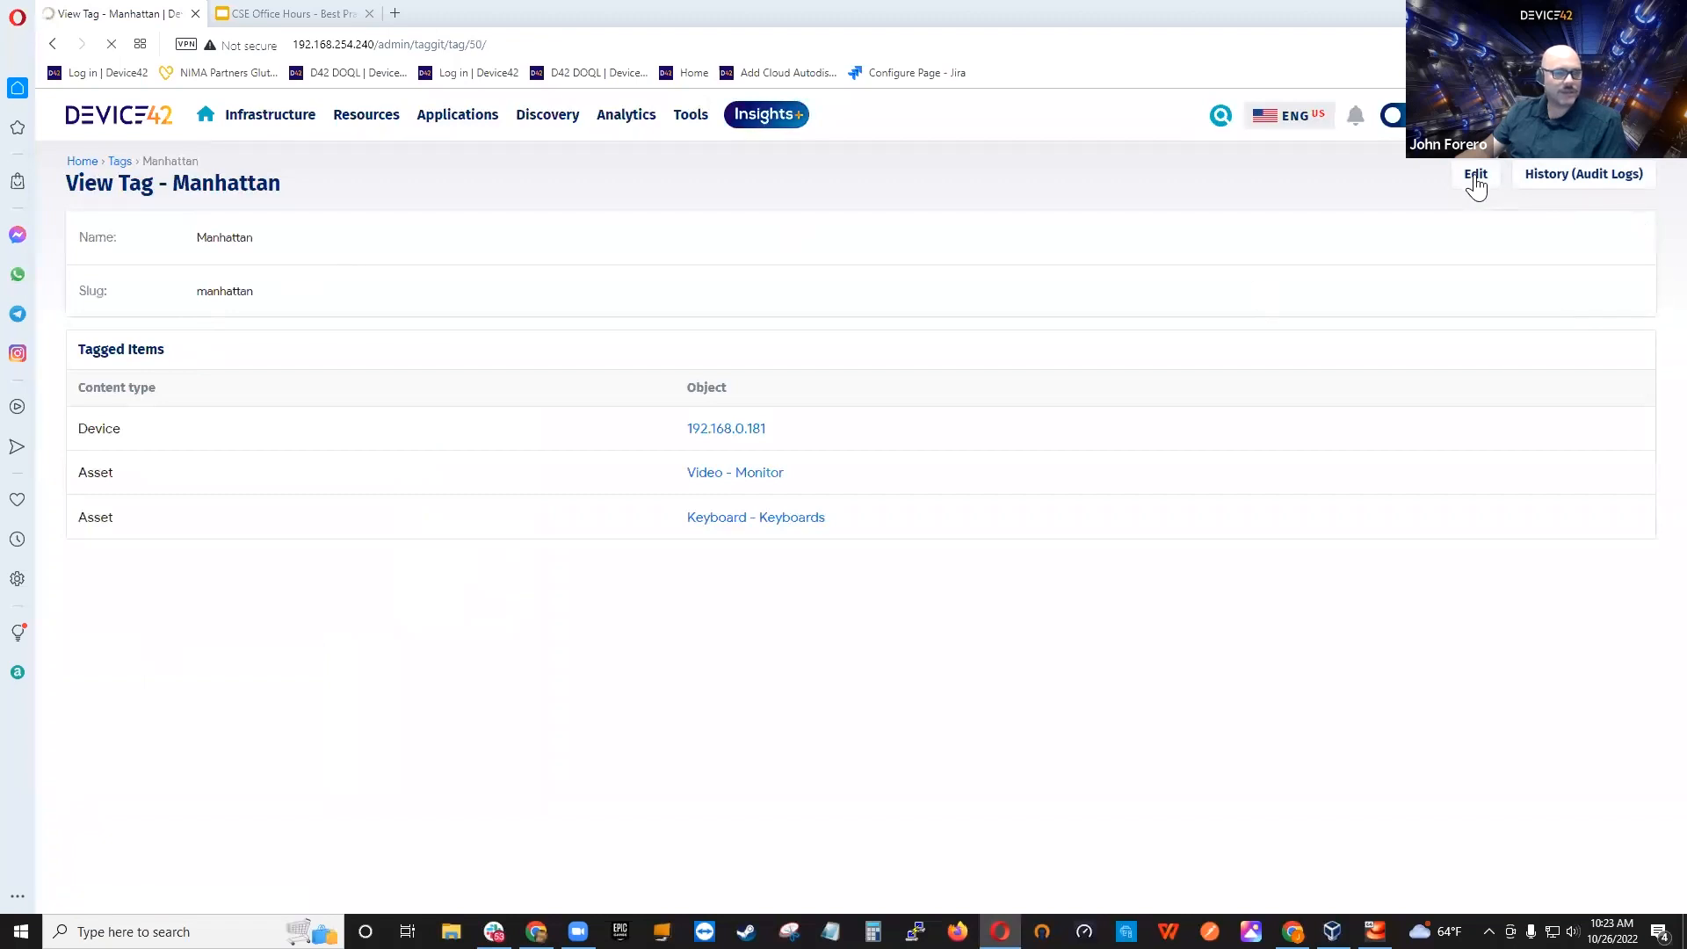
{"action": "left_click", "coordinate": [1476, 176]}
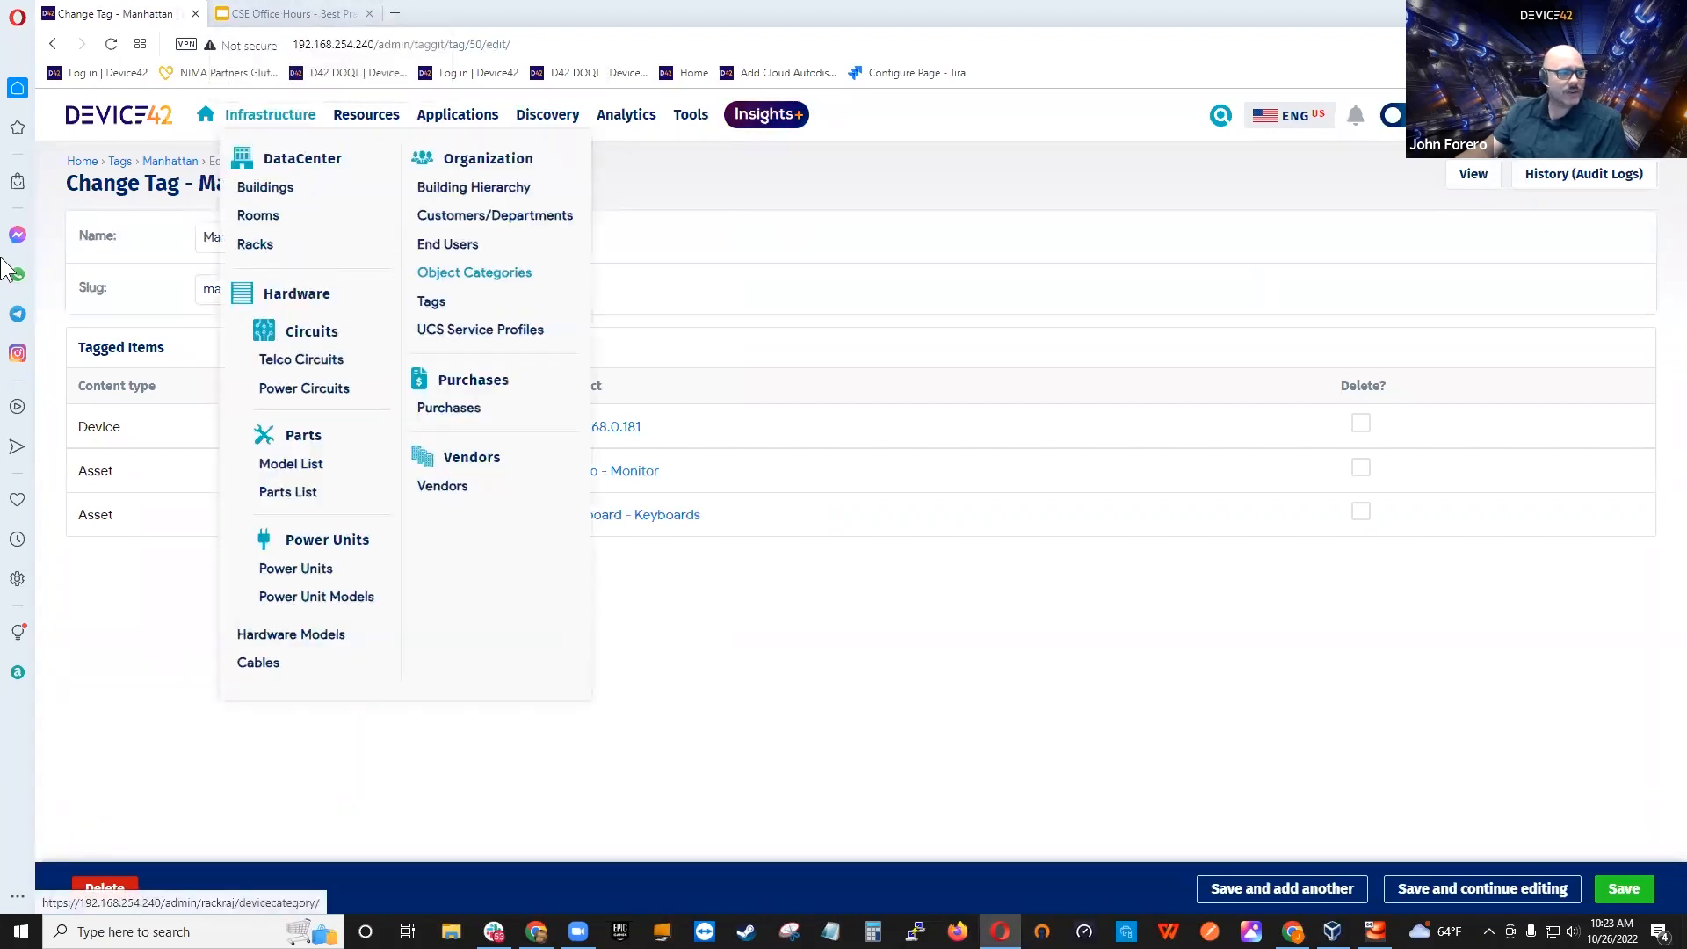
{"action": "left_click", "coordinate": [204, 240]}
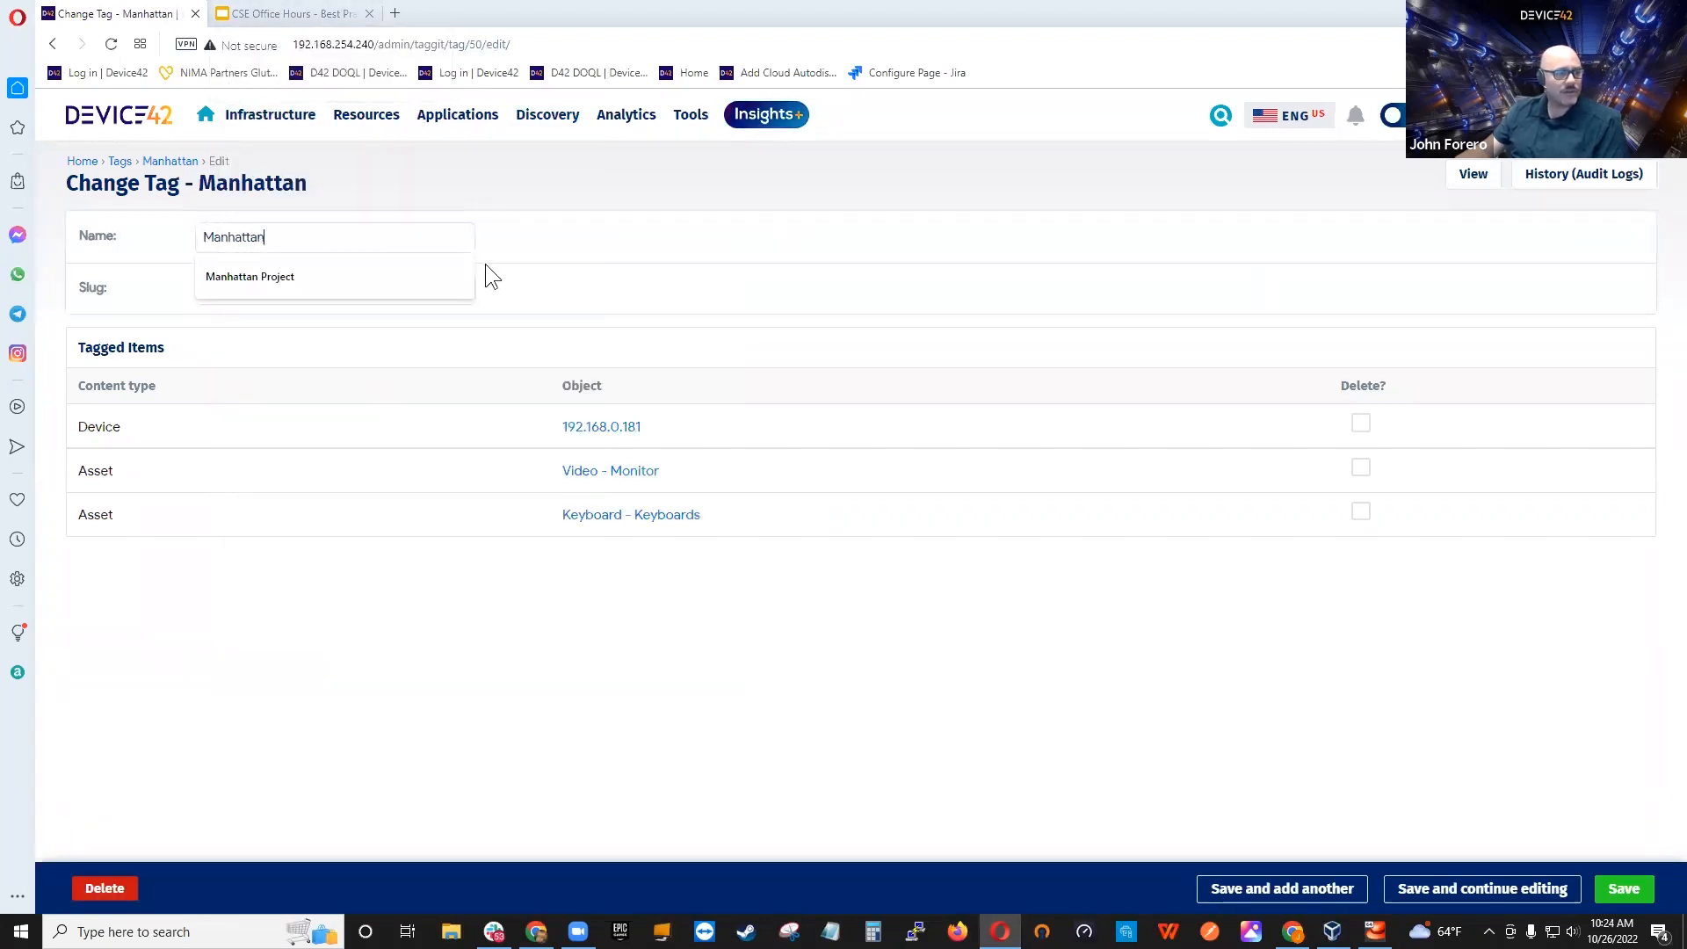
{"action": "left_click", "coordinate": [267, 278]}
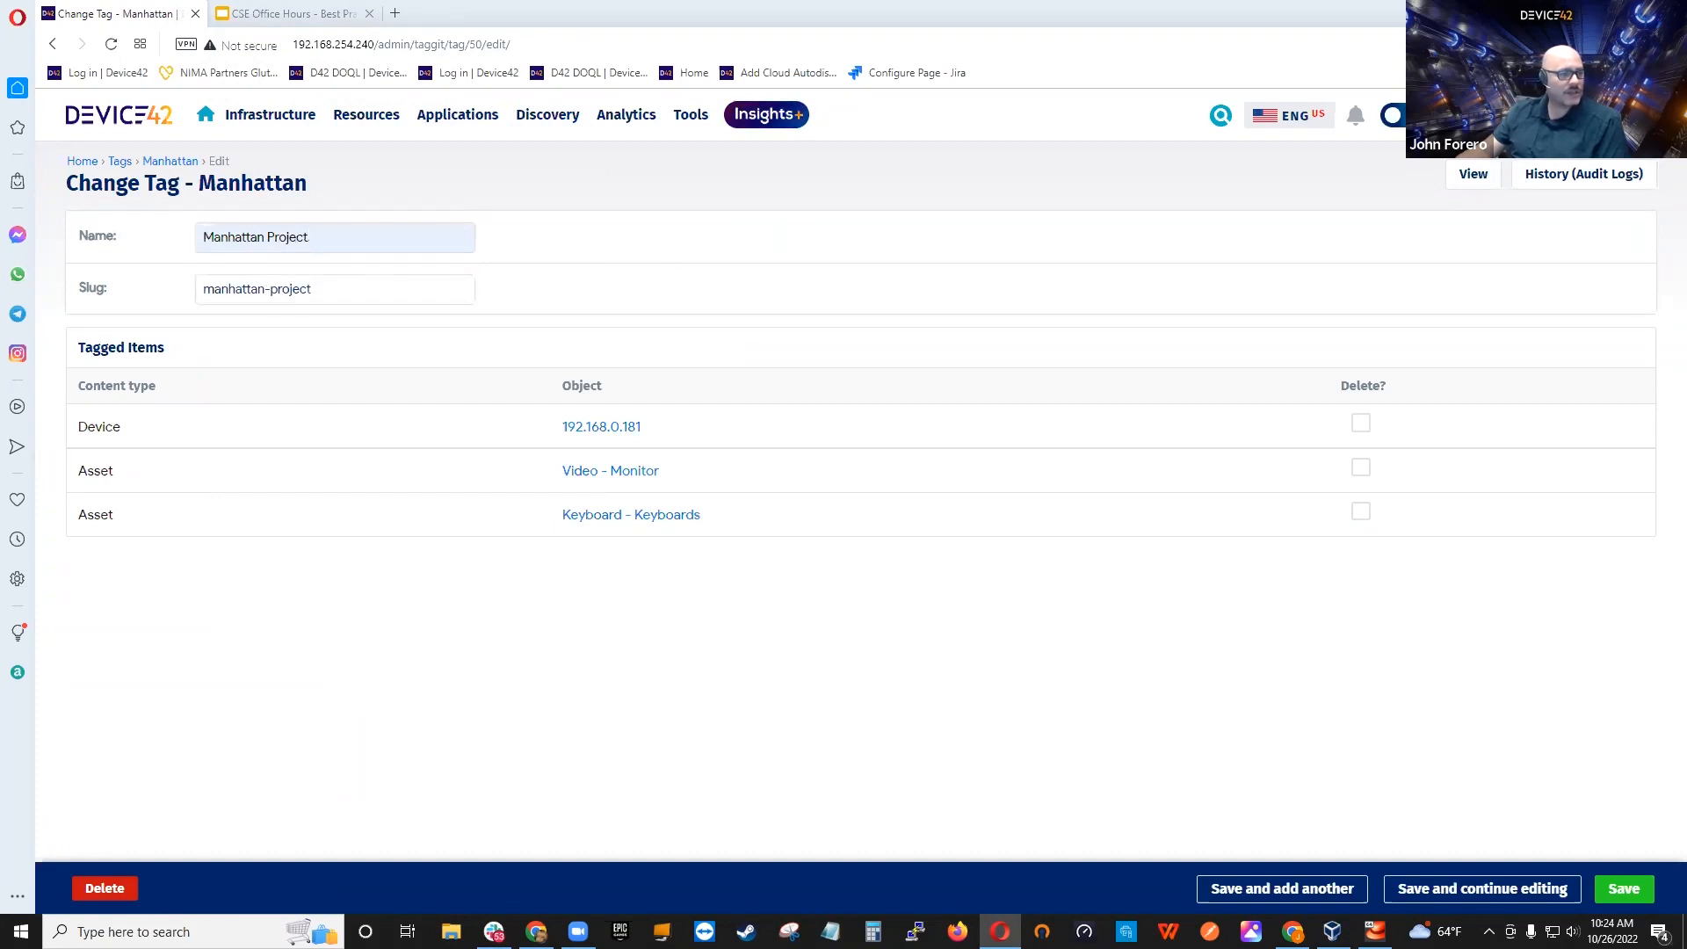
{"action": "left_click", "coordinate": [1636, 889]}
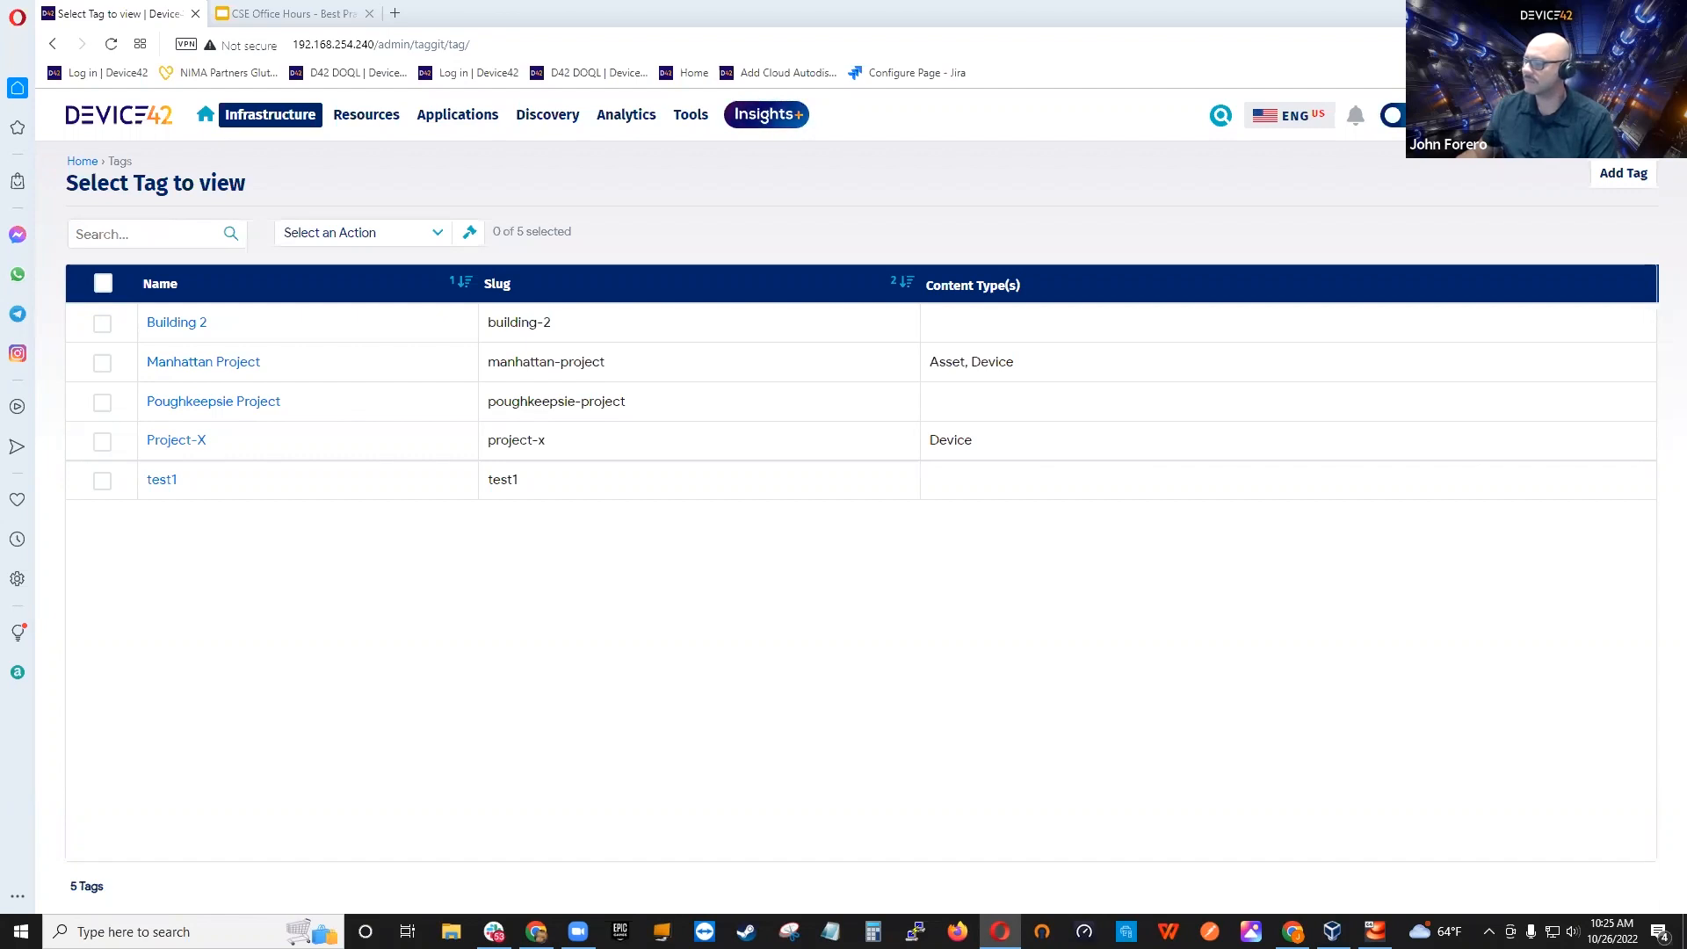
{"action": "key", "text": "alt+Tab"}
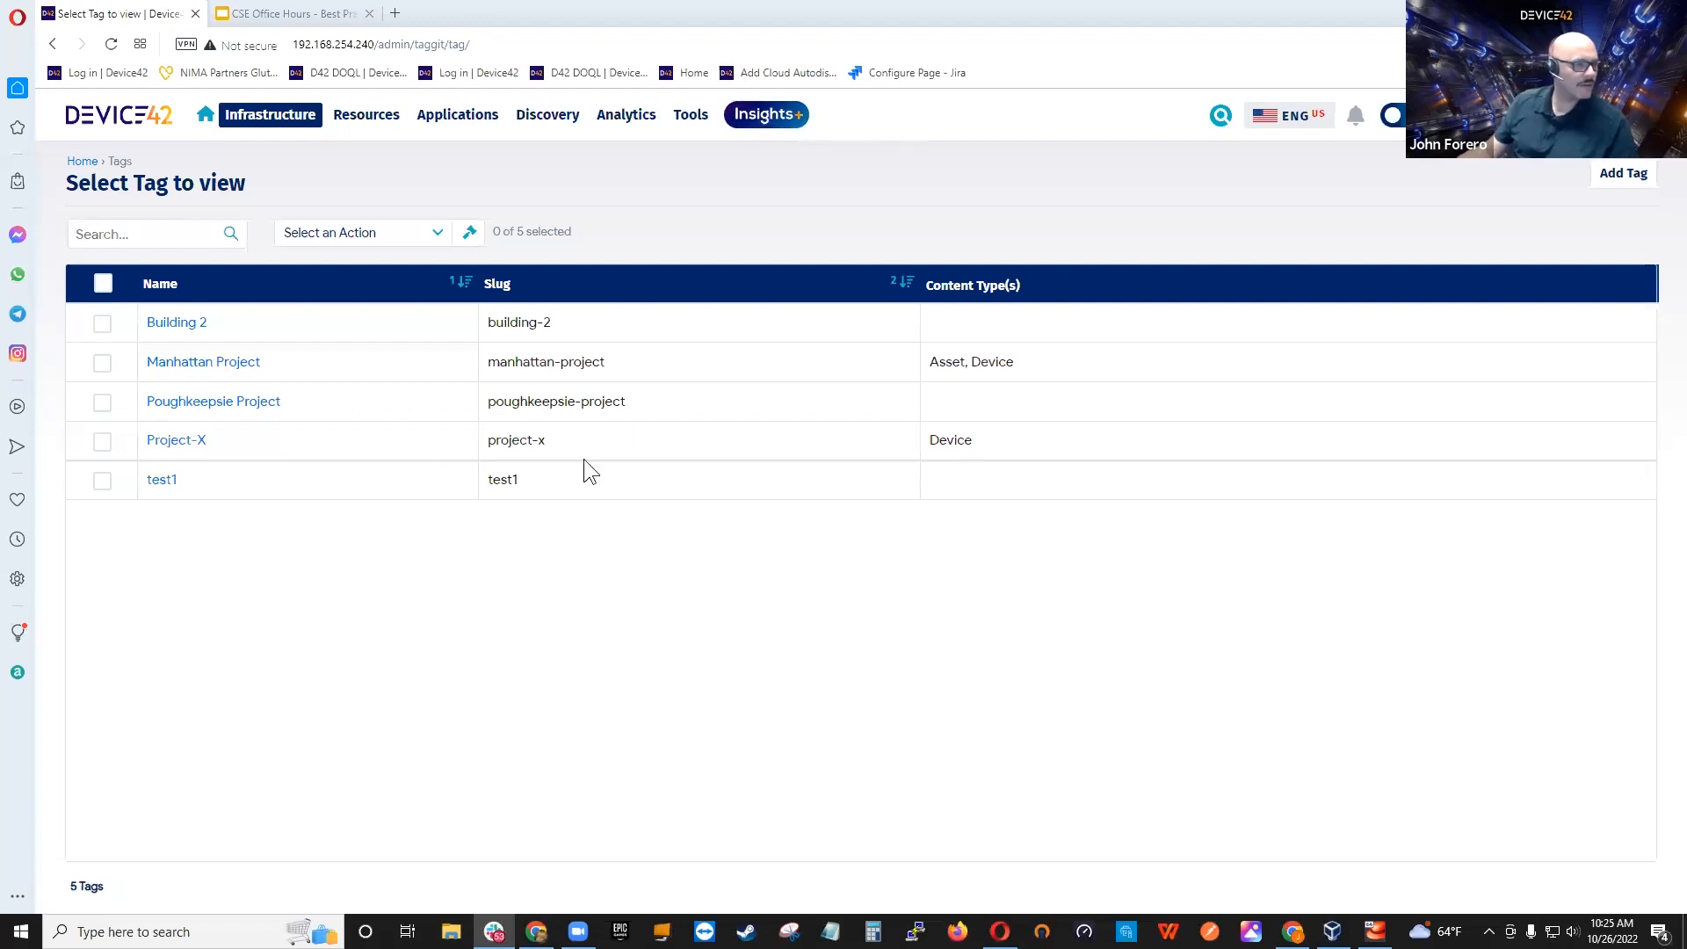
{"action": "left_click", "coordinate": [700, 727]}
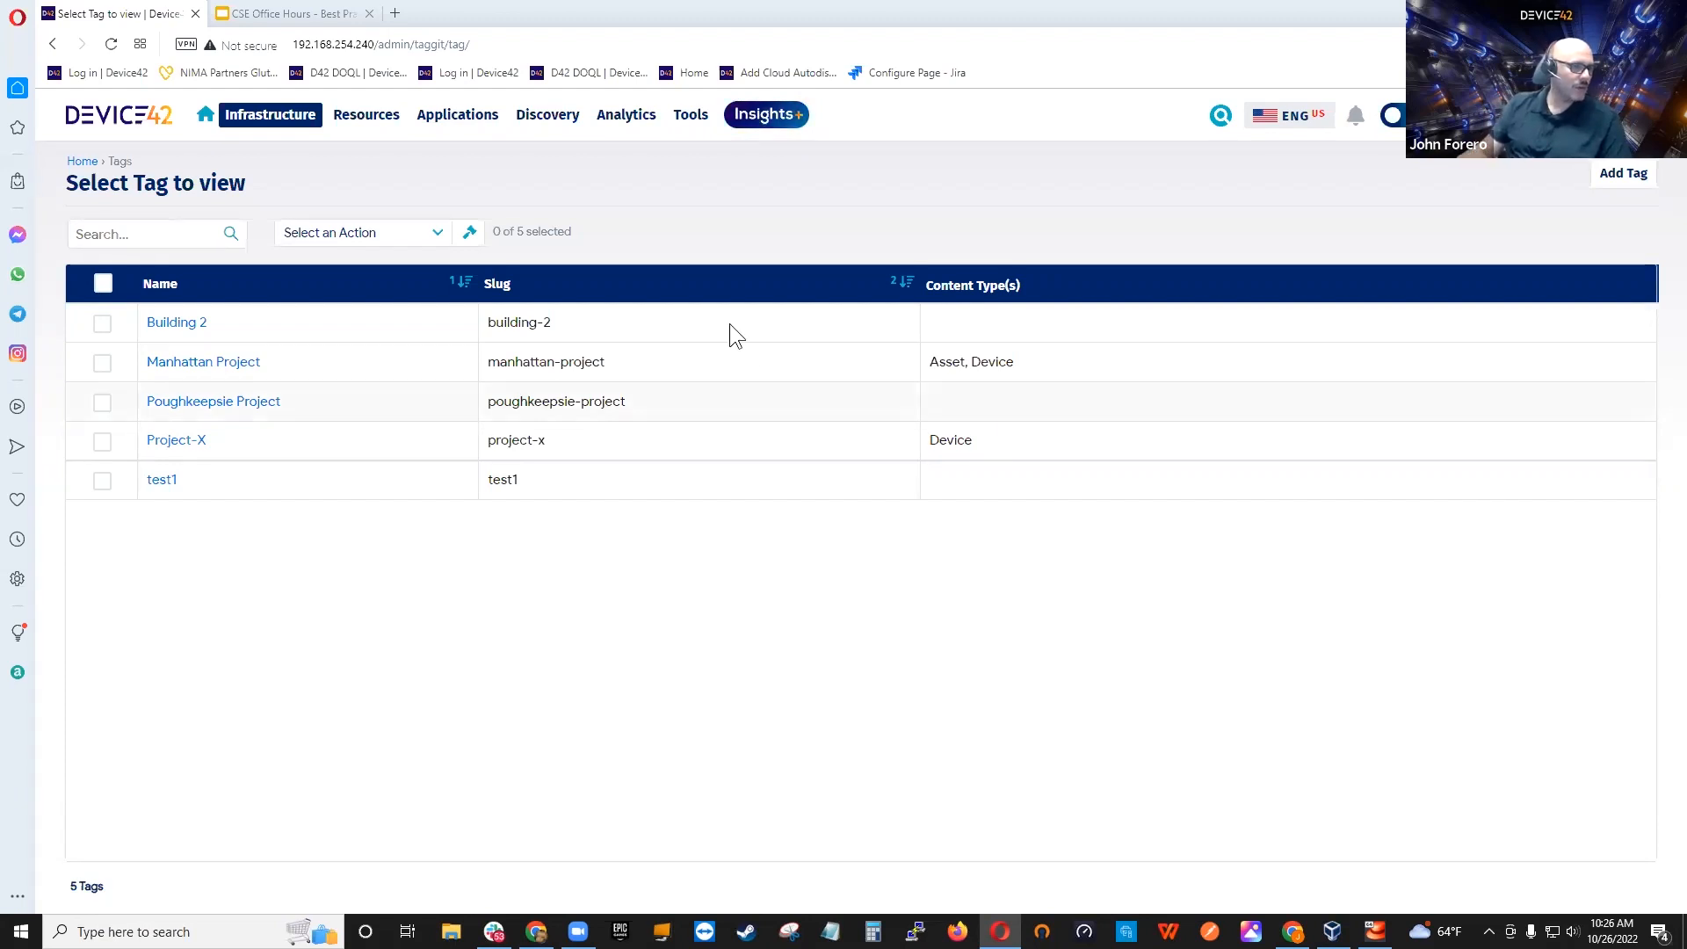
{"action": "mouse_move", "coordinate": [653, 124]}
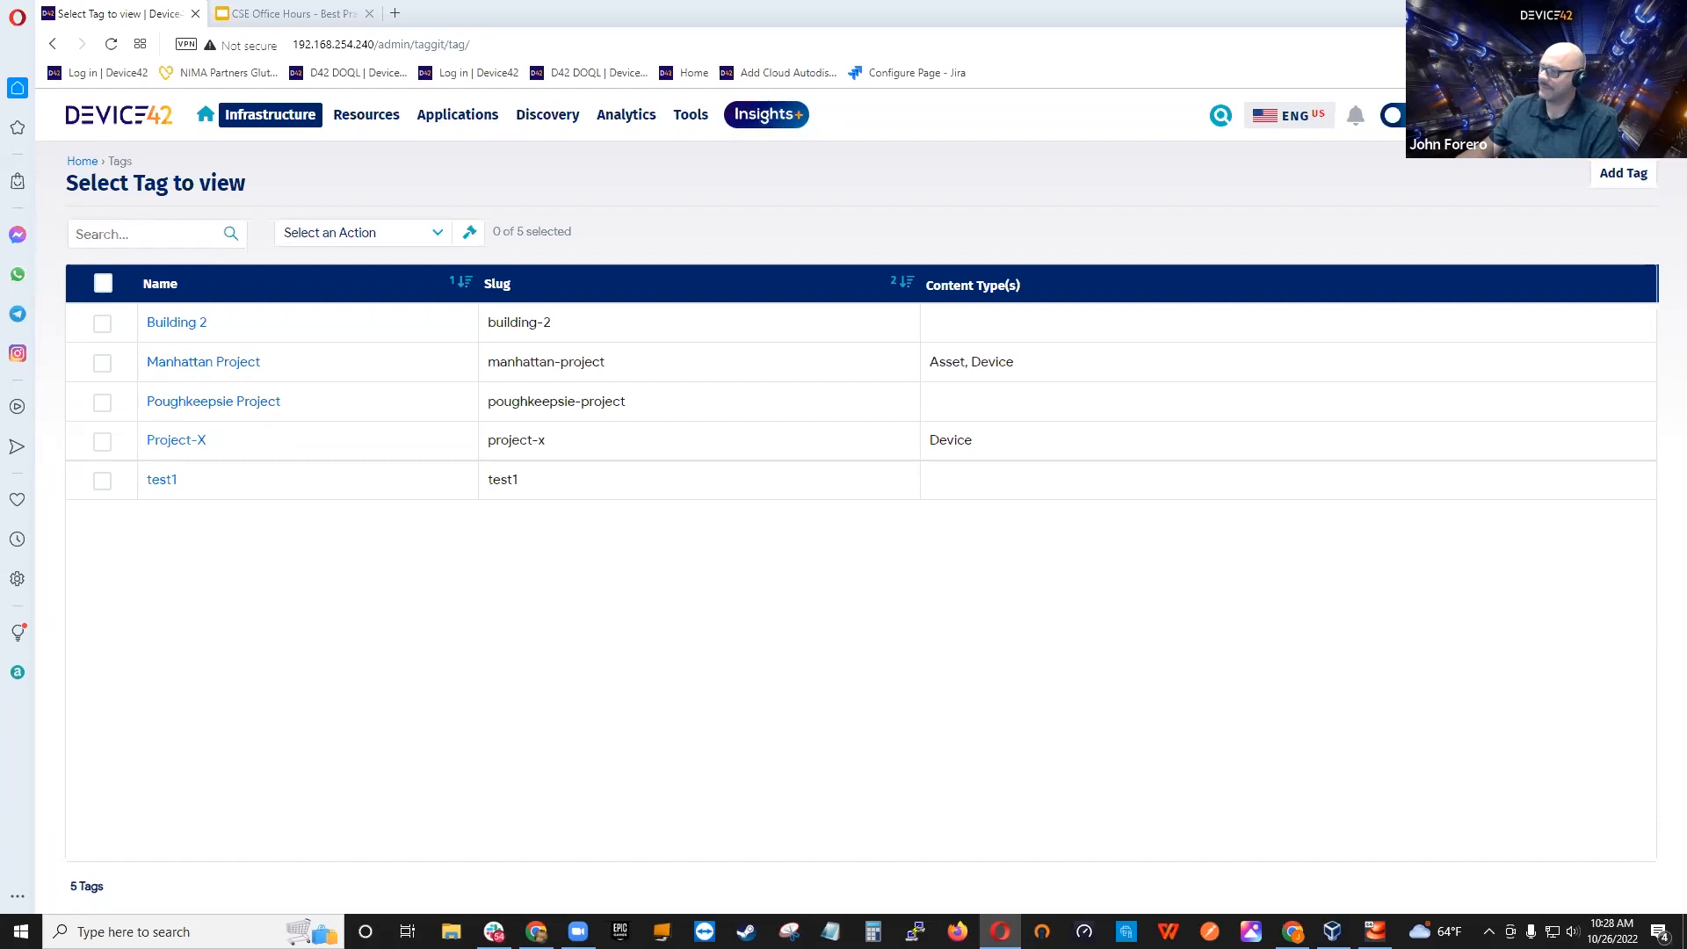
{"action": "key", "text": "alt+Tab"}
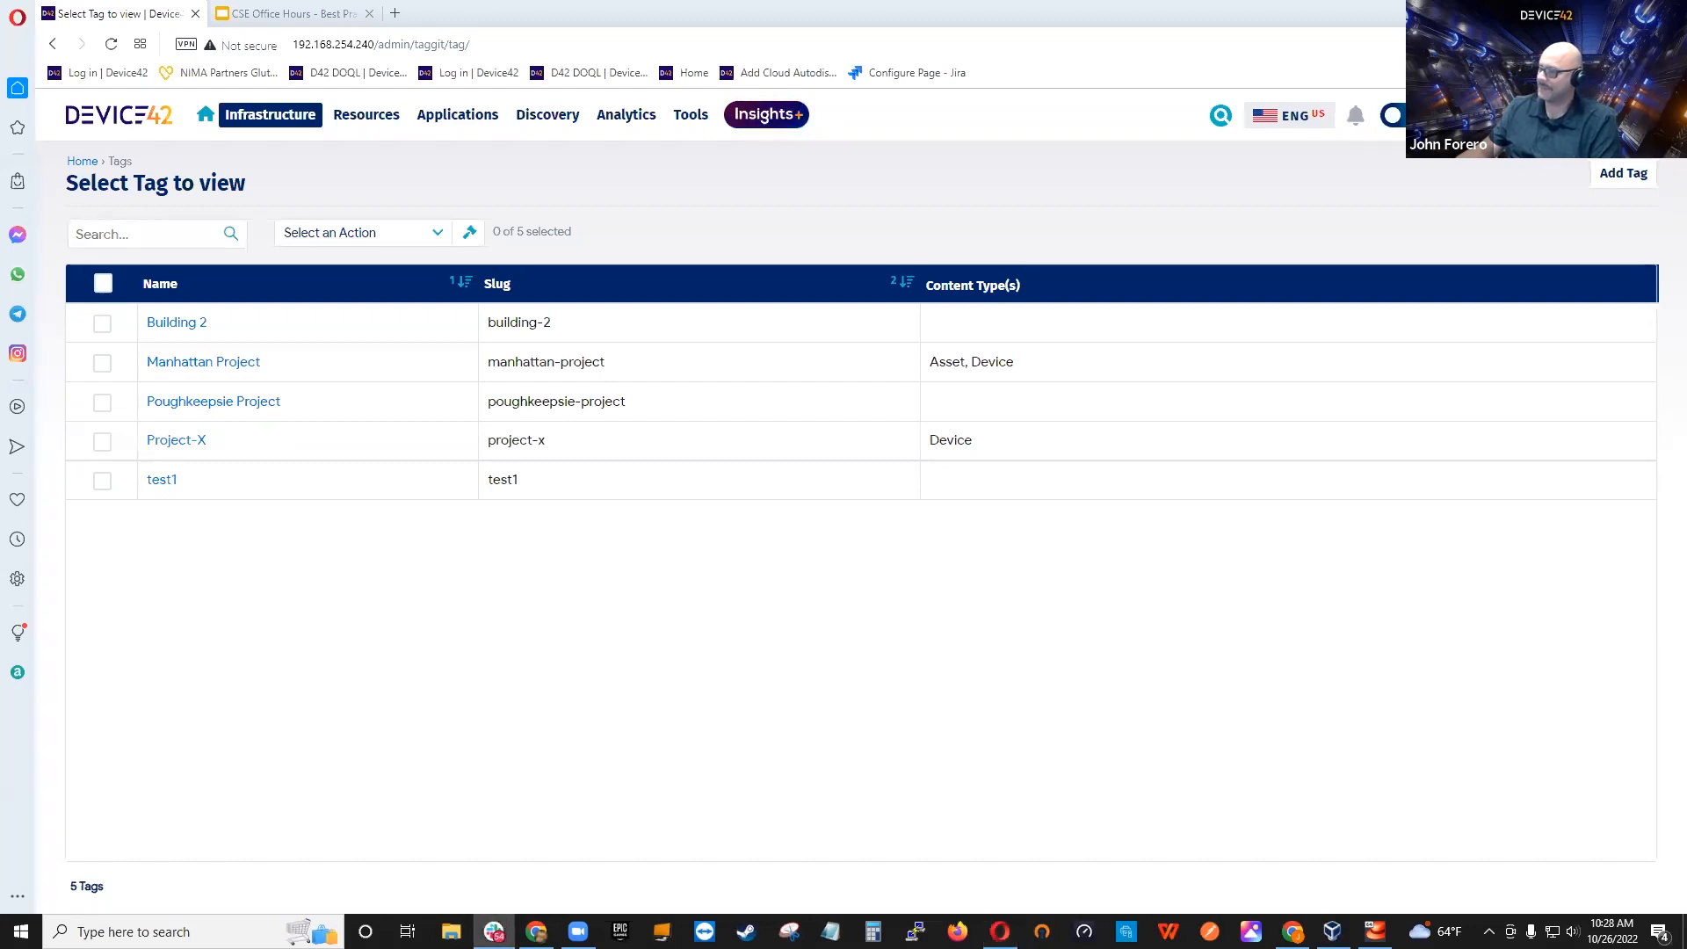